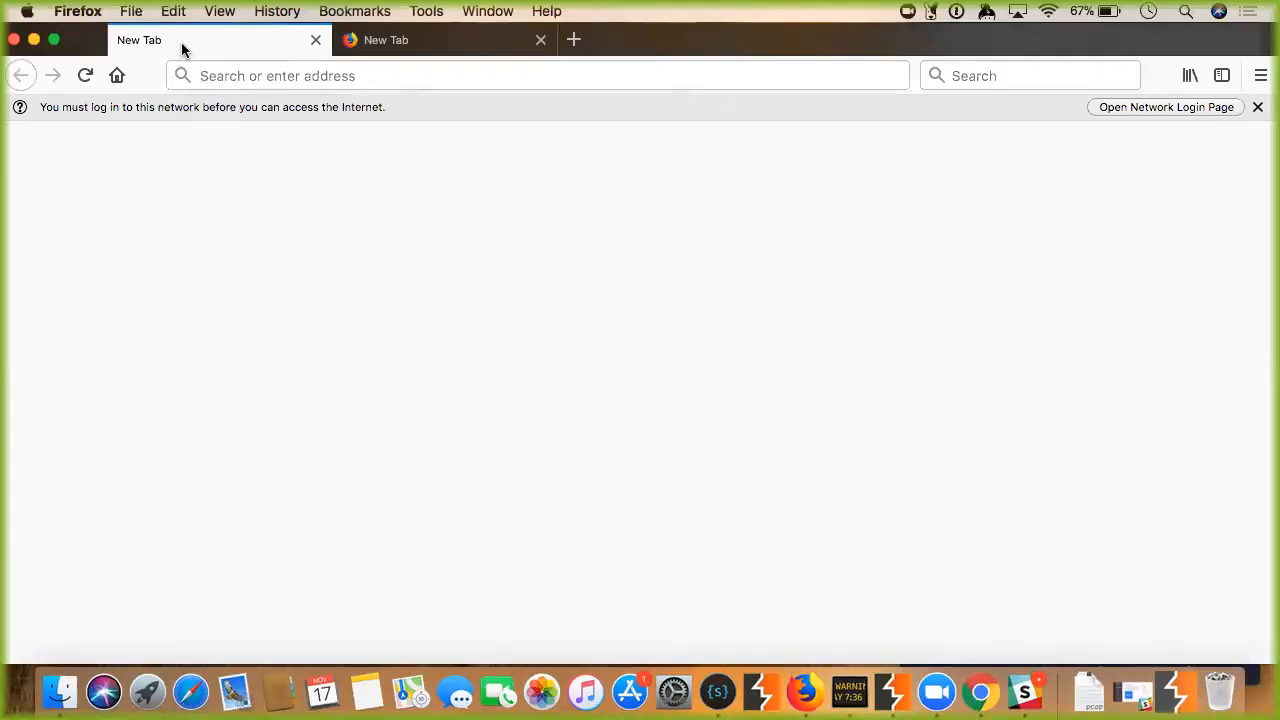
# Launch TextEdit from Spotlight and set the font size to 36.
pyautogui.click(1186, 11)
pyautogui.write('text')
pyautogui.press('Return')
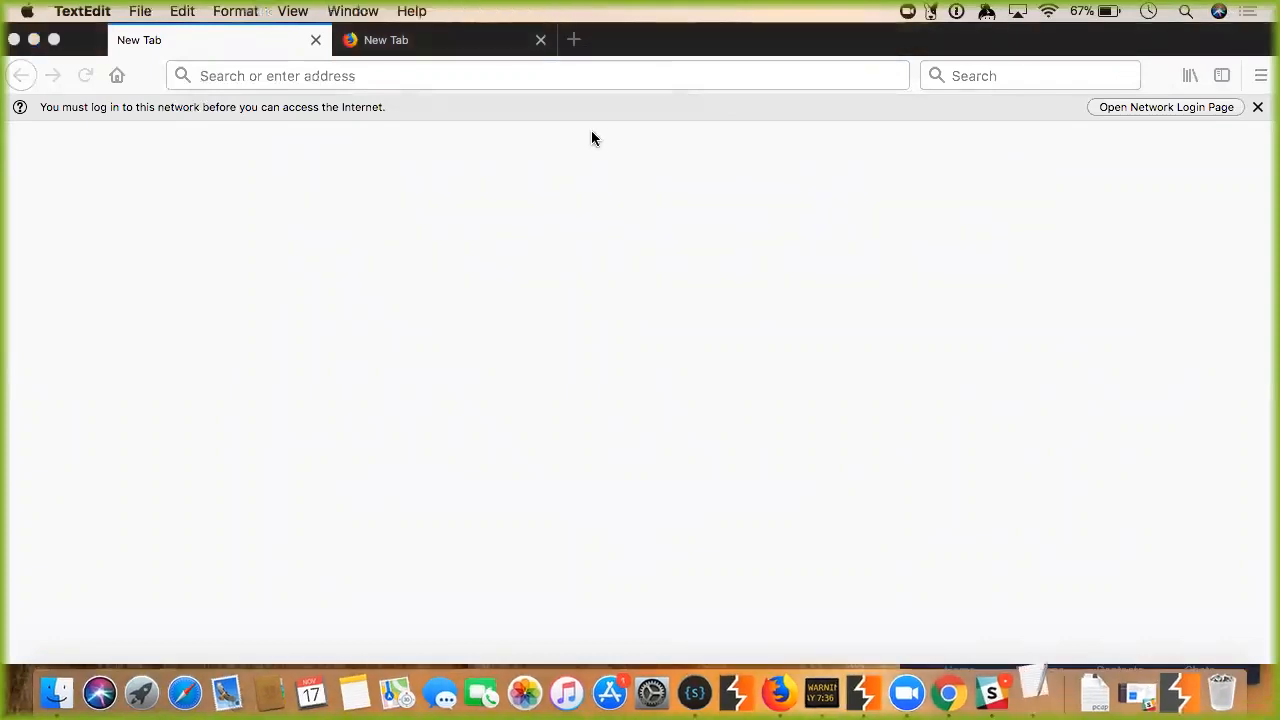
pyautogui.click(335, 178)
pyautogui.click(345, 180)
pyautogui.click(320, 321)
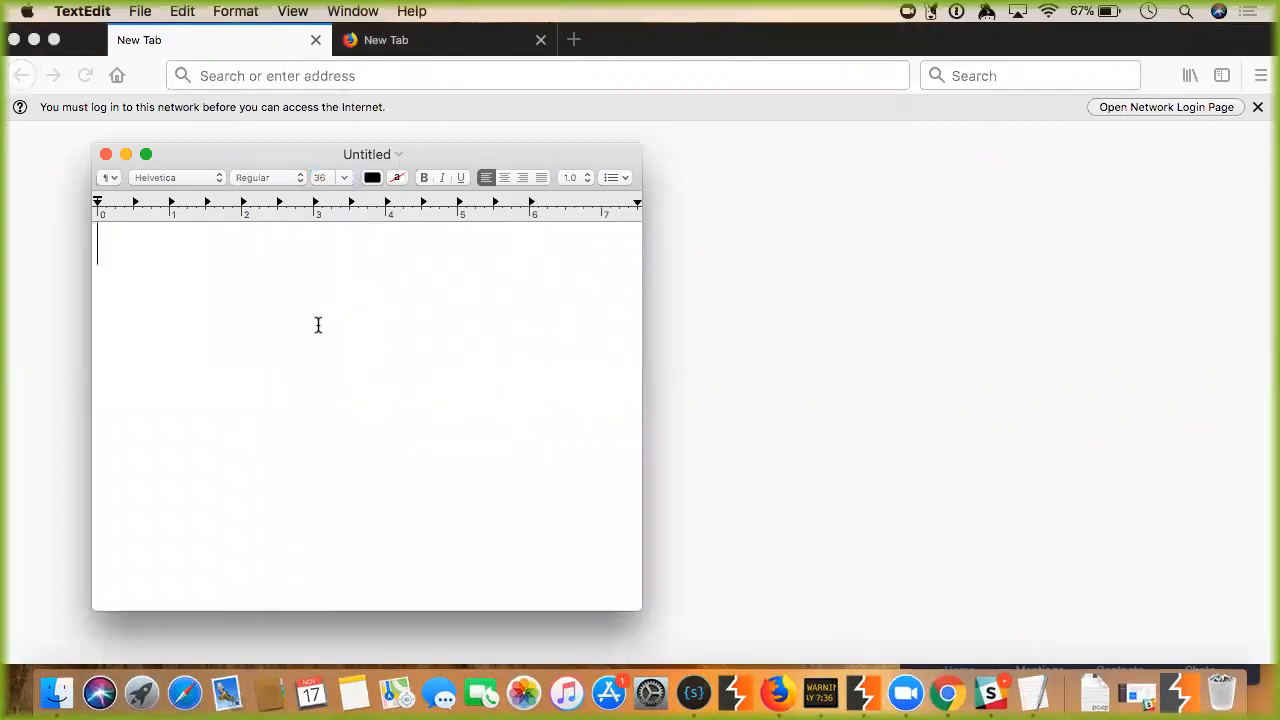
# Type the note 'please have Burp and Firefox downloaded', then return to Firefox.
pyautogui.write('please have B')
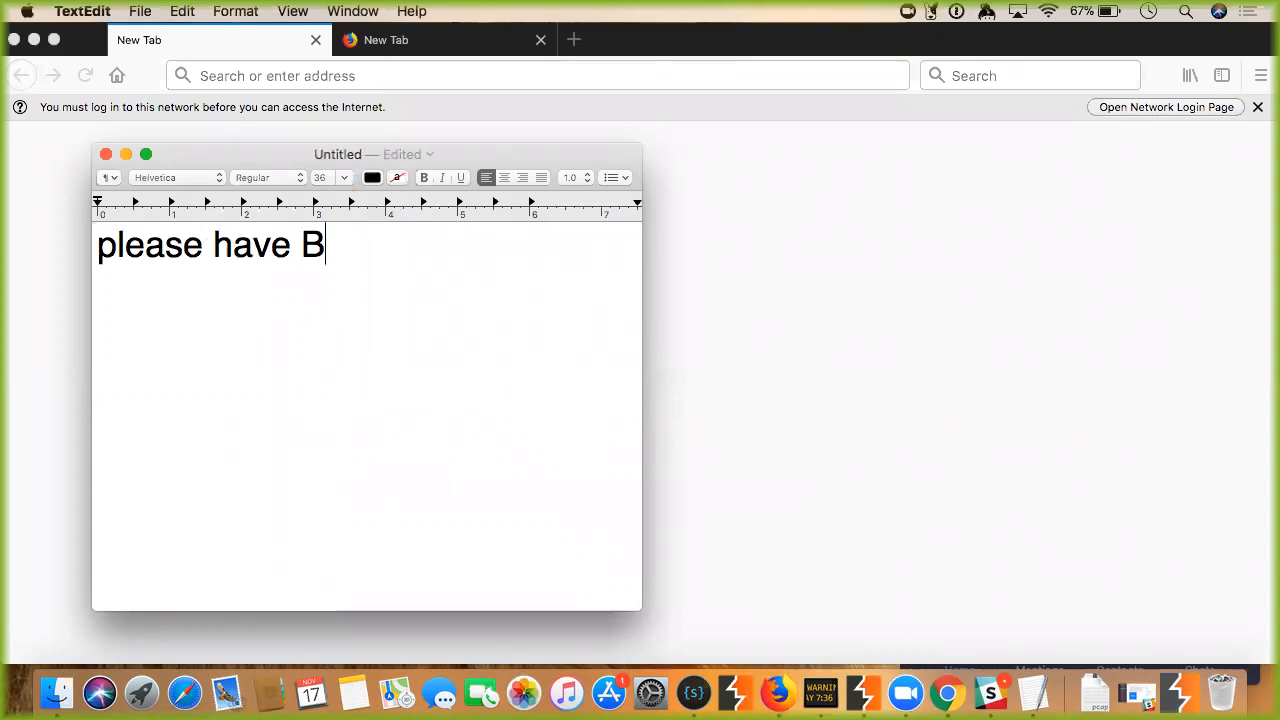
pyautogui.write('urp and Firefox ')
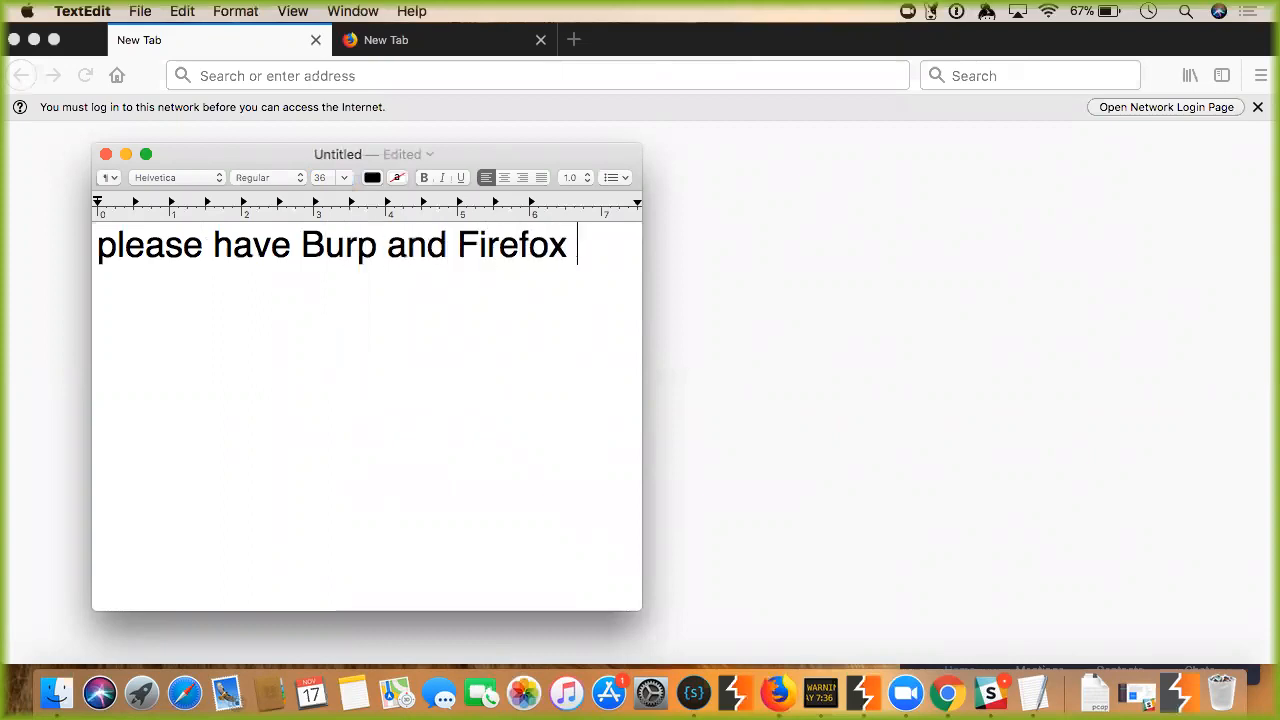
pyautogui.write('downloaded')
pyautogui.press('Return')
pyautogui.press('Return')
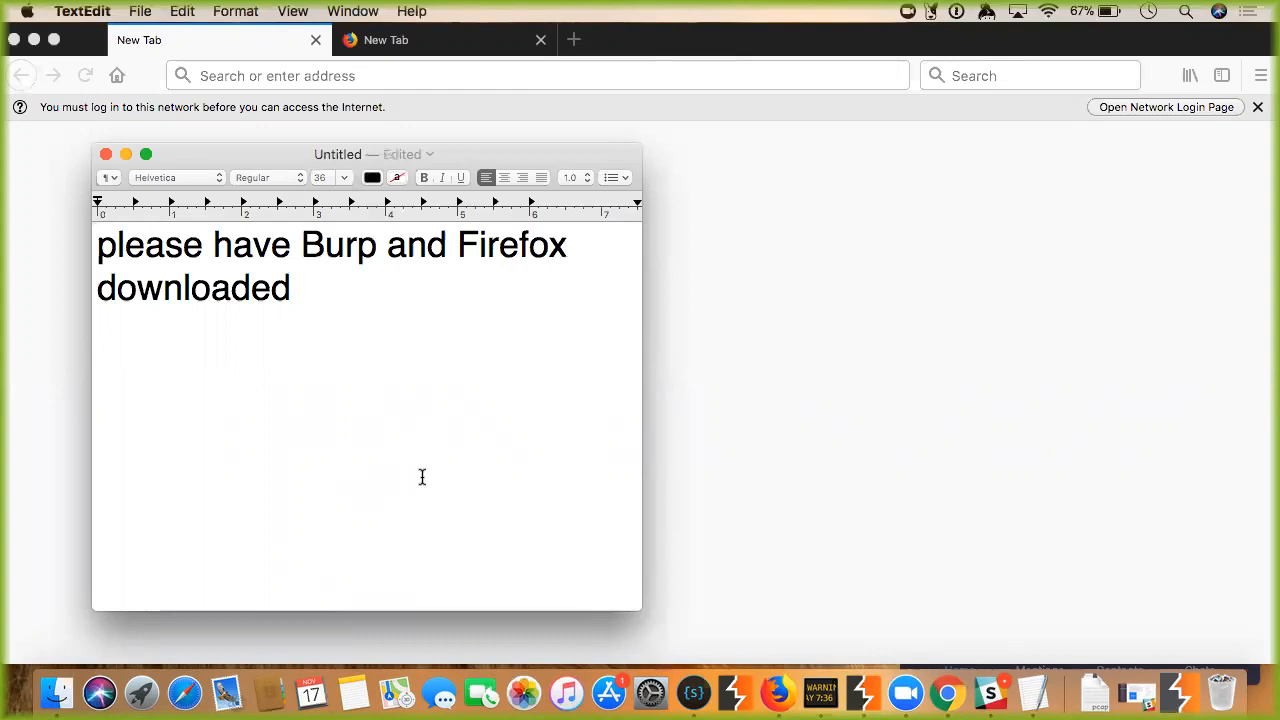
pyautogui.click(773, 374)
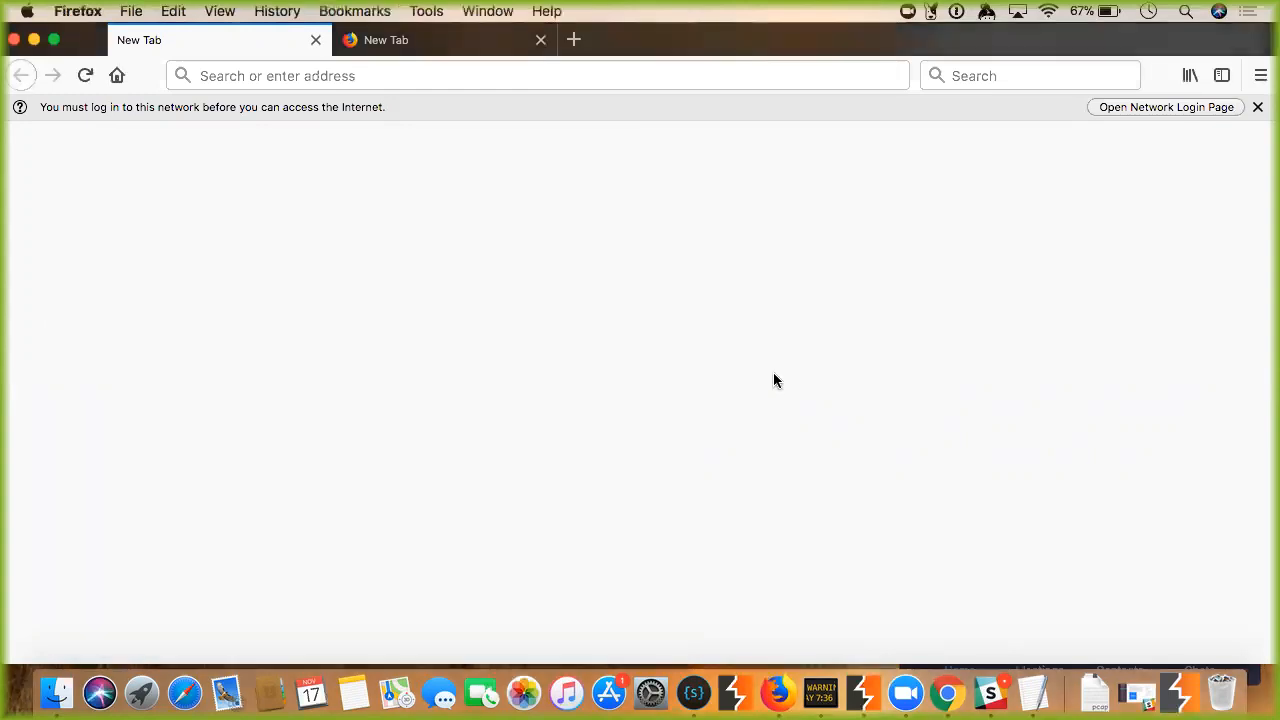
# Start Burp Suite Free Edition with a temporary project and Burp defaults, moving Zoom aside.
pyautogui.click(866, 705)
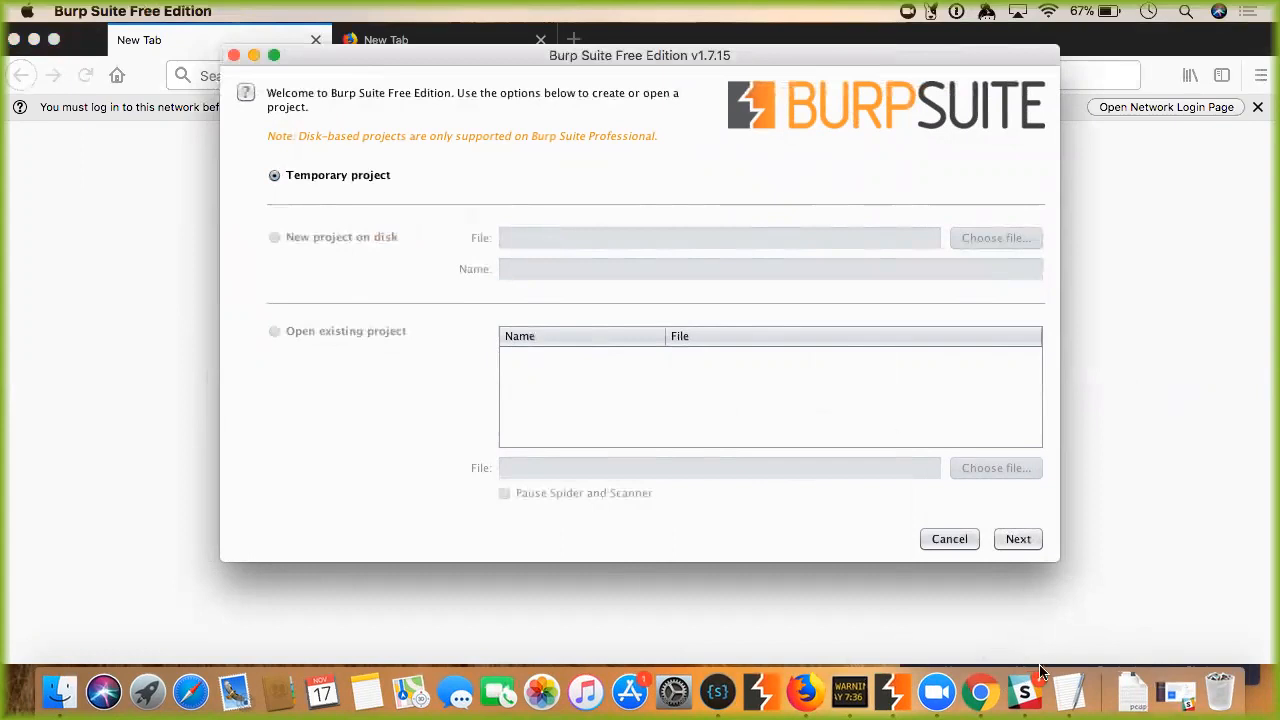
pyautogui.click(938, 692)
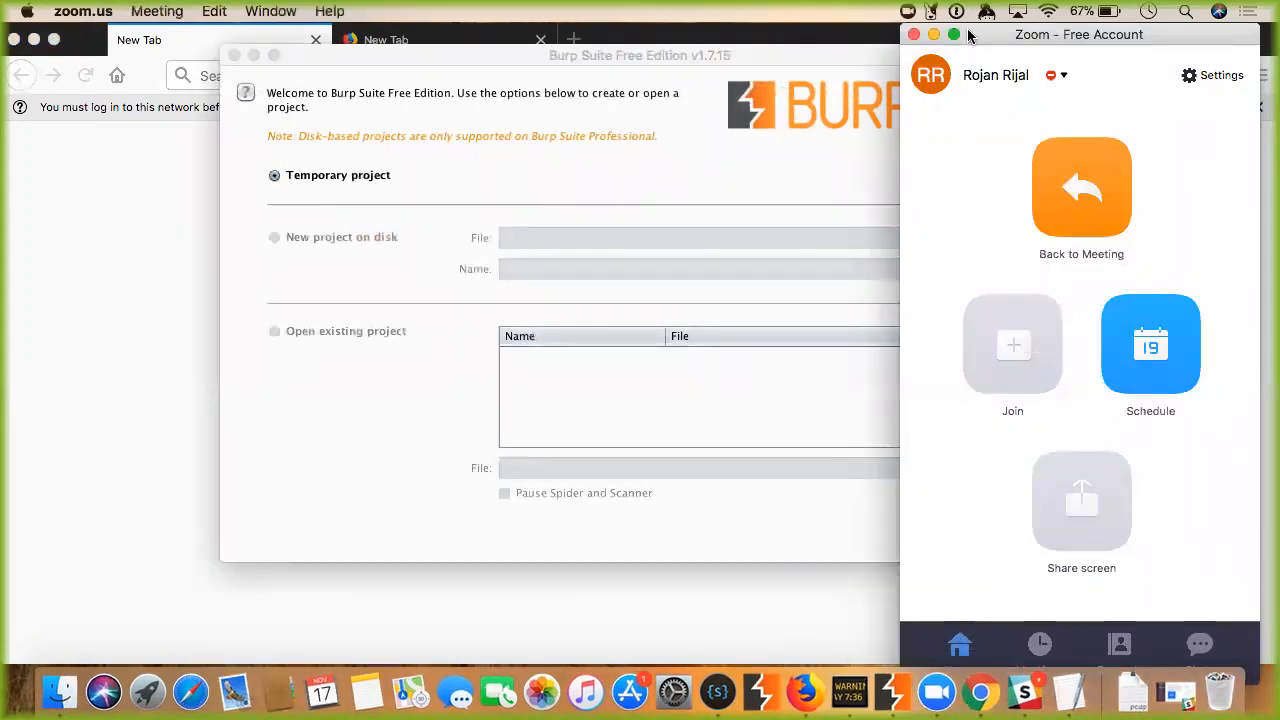
pyautogui.click(934, 35)
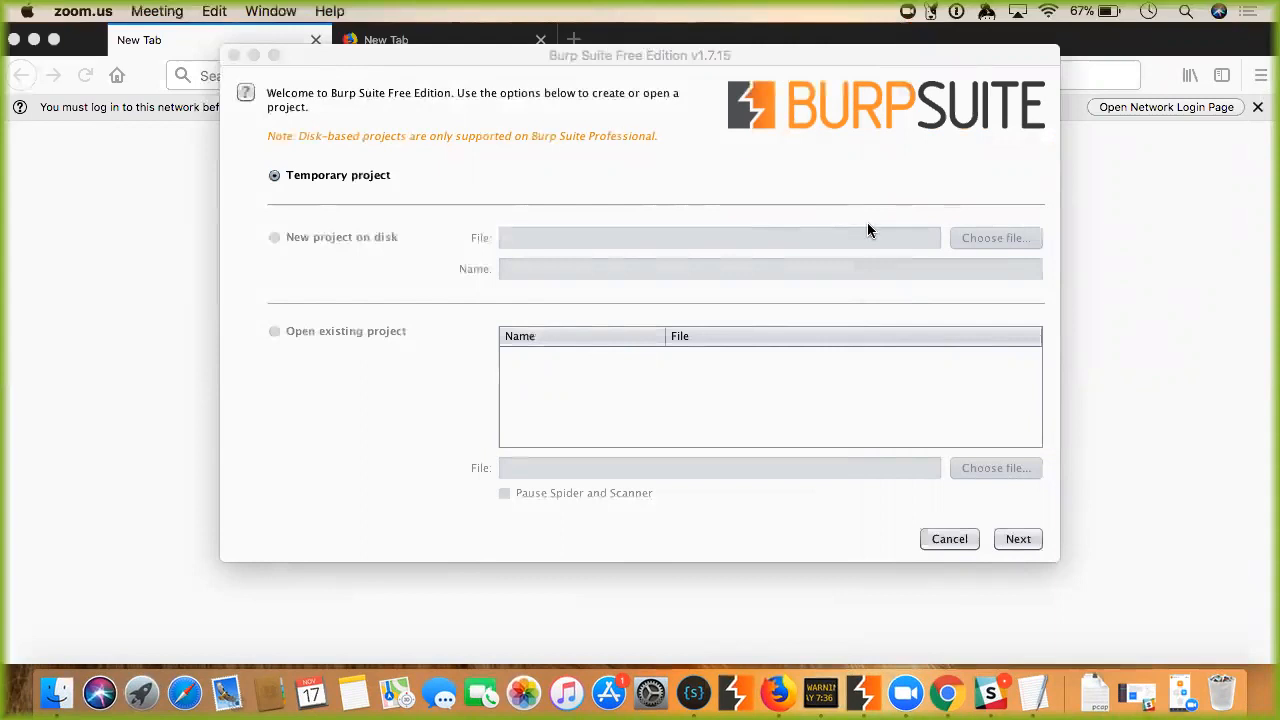
pyautogui.click(1015, 540)
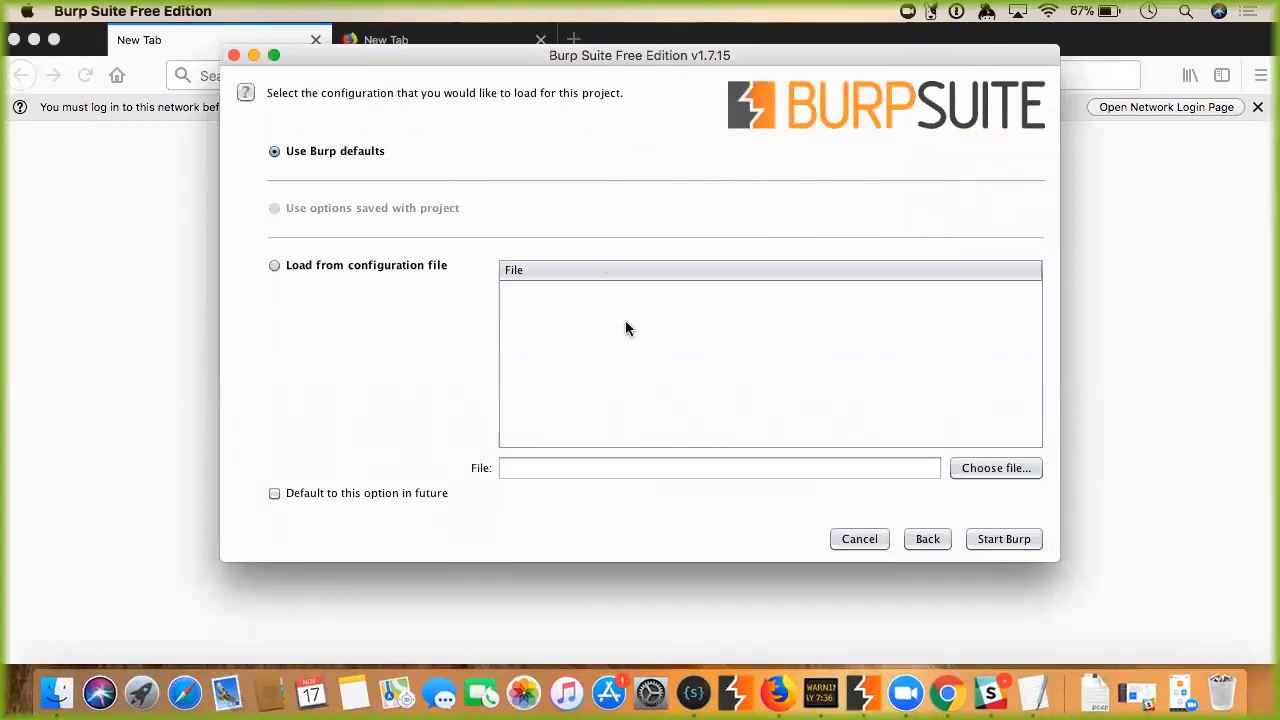
pyautogui.click(1005, 543)
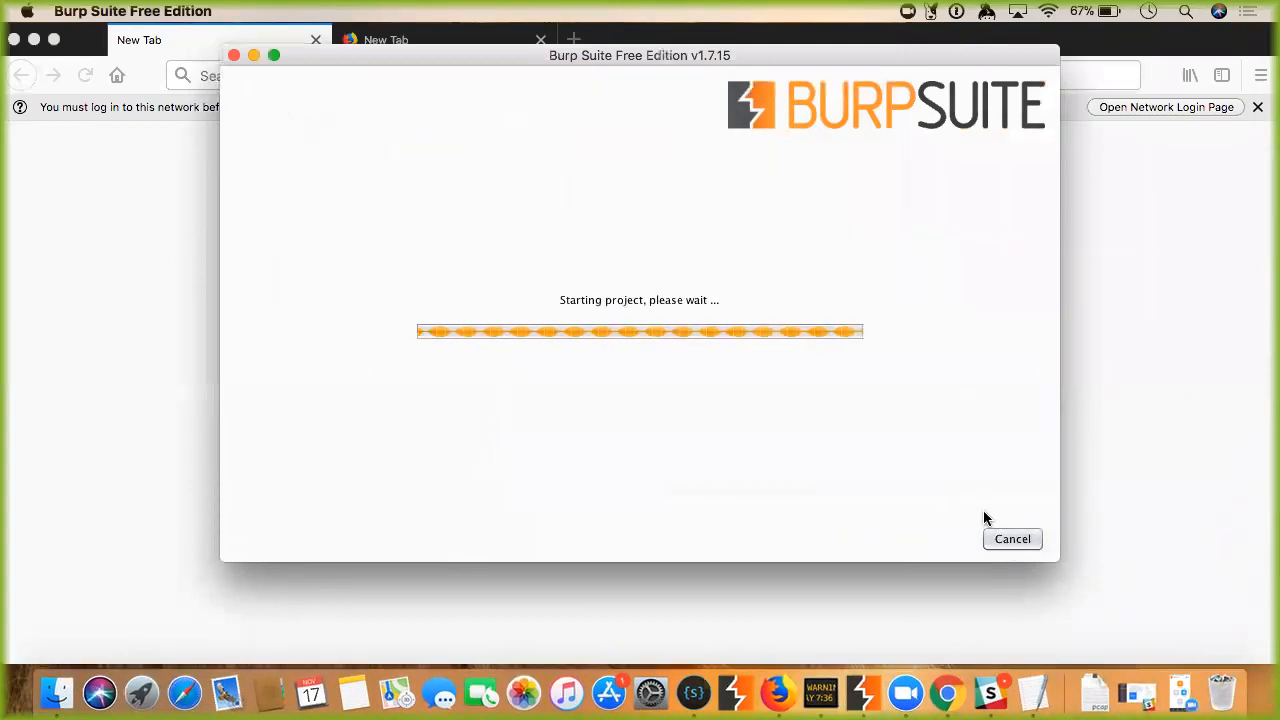
pyautogui.click(131, 200)
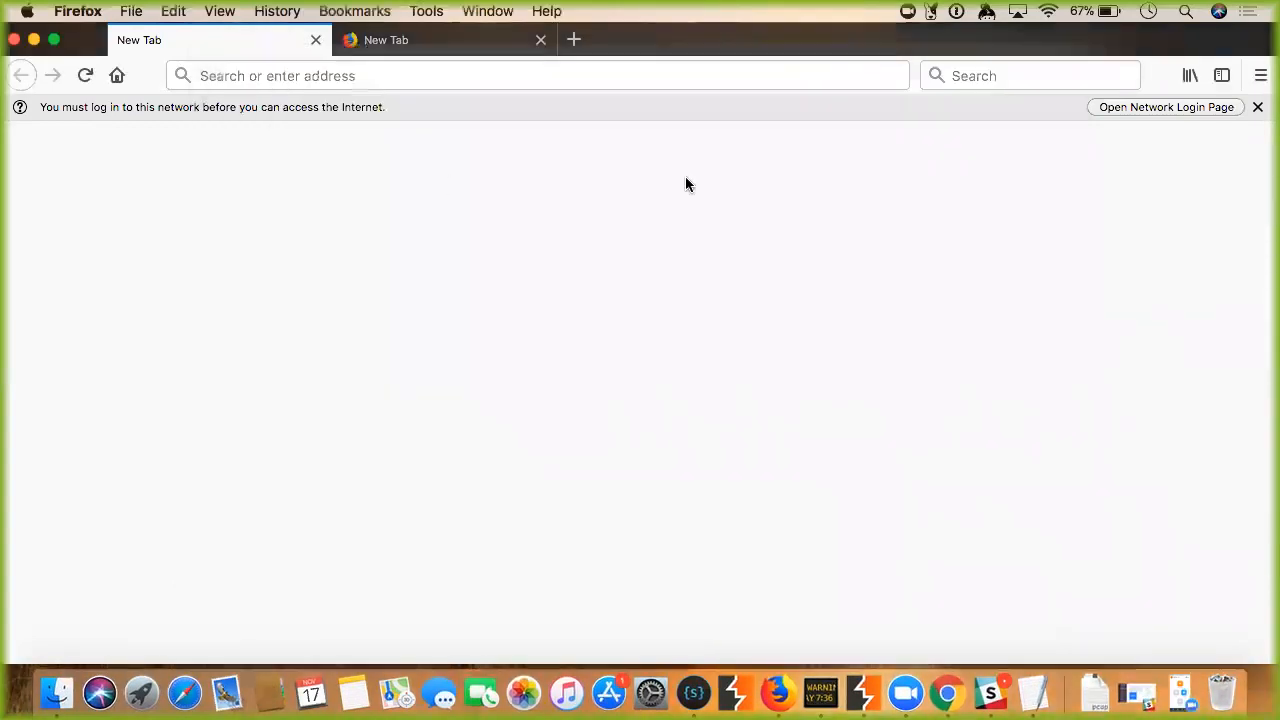
# Open Firefox's Preferences page from the main menu in the first tab.
pyautogui.click(1261, 75)
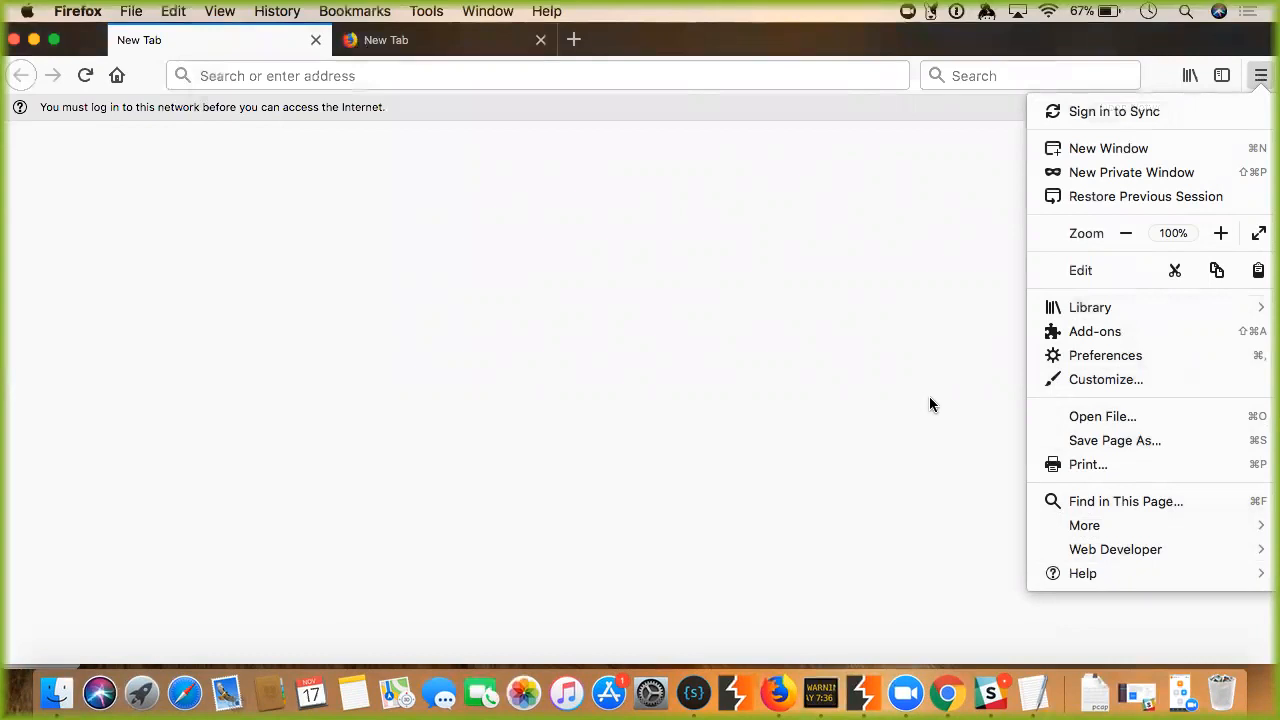
pyautogui.click(1208, 362)
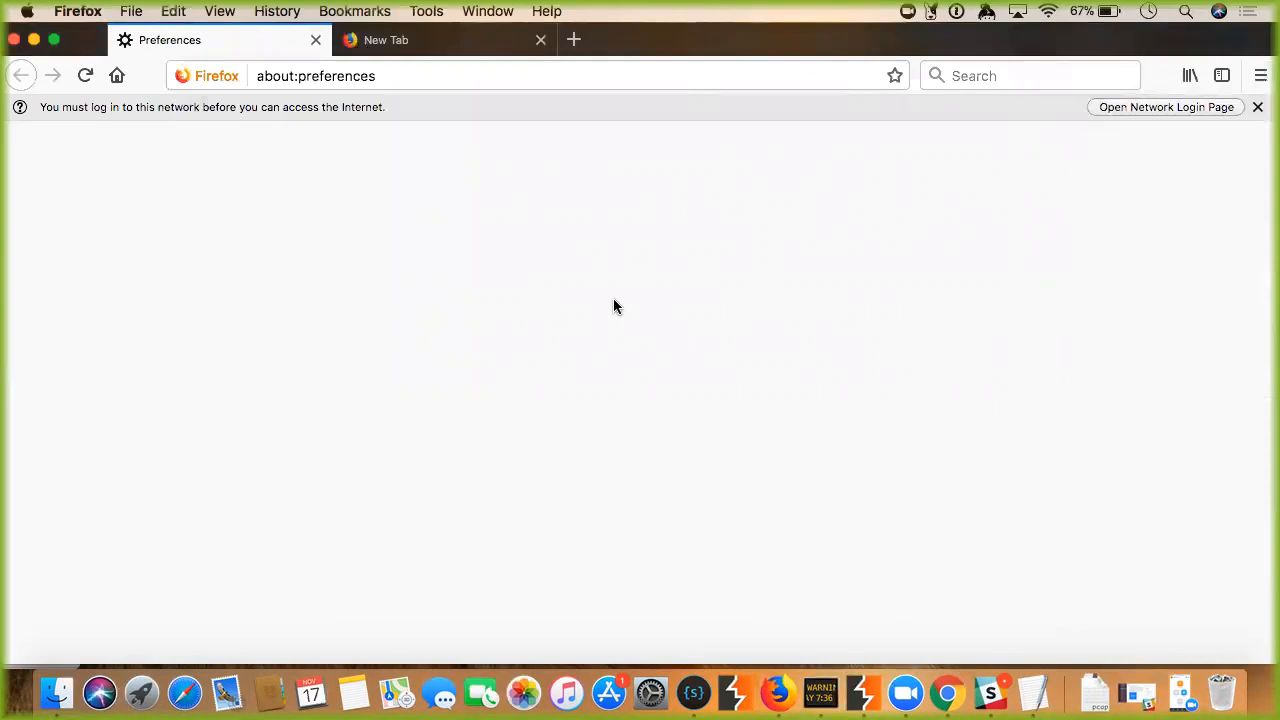
pyautogui.click(420, 72)
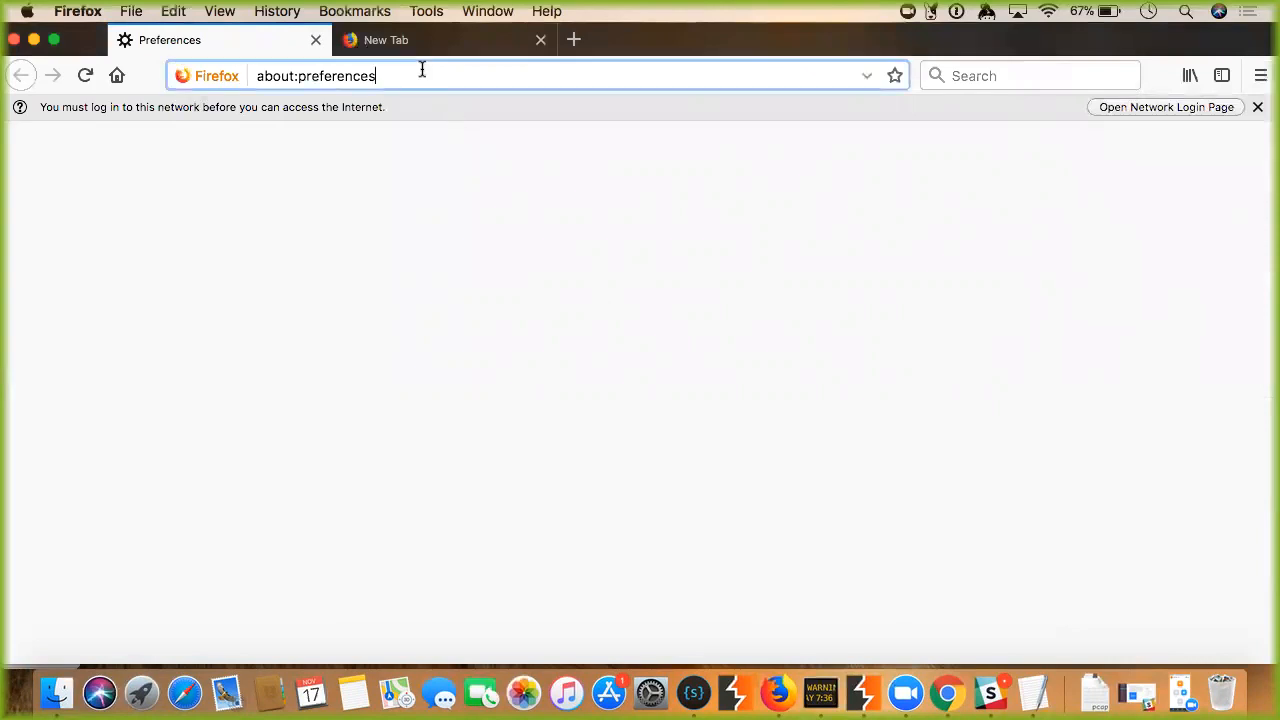
pyautogui.click(1046, 11)
pyautogui.click(720, 100)
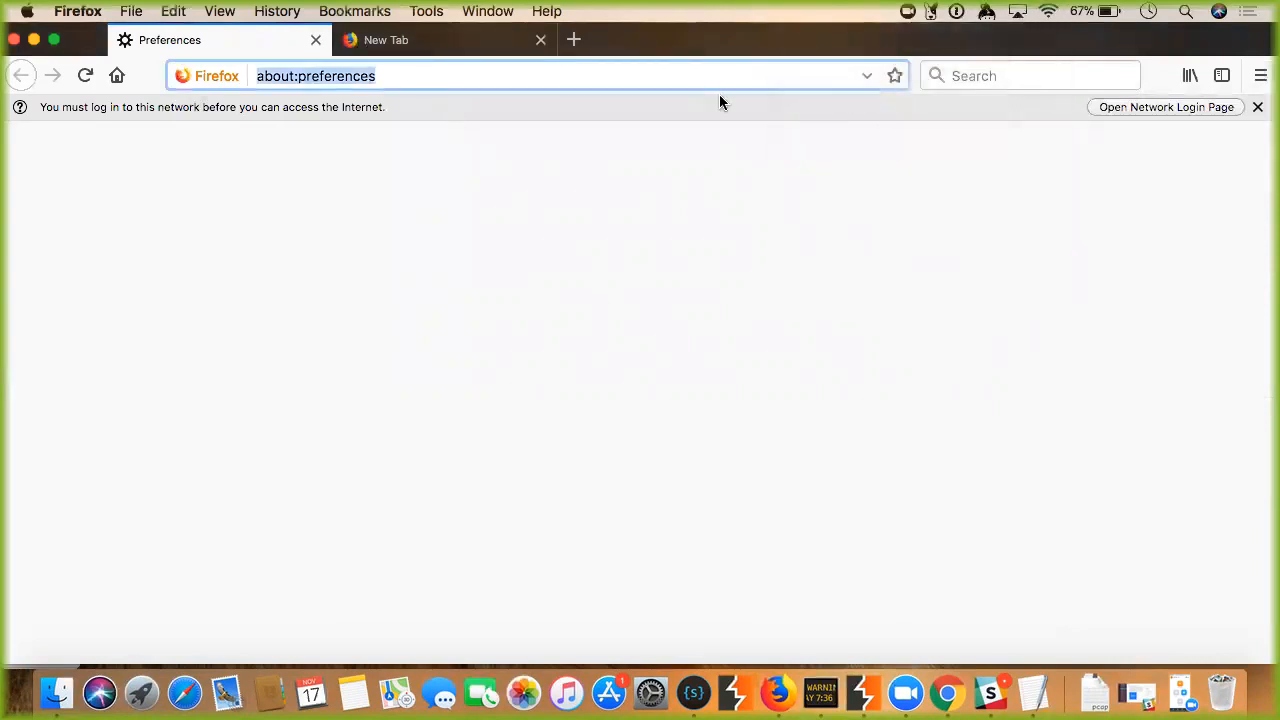
pyautogui.click(523, 137)
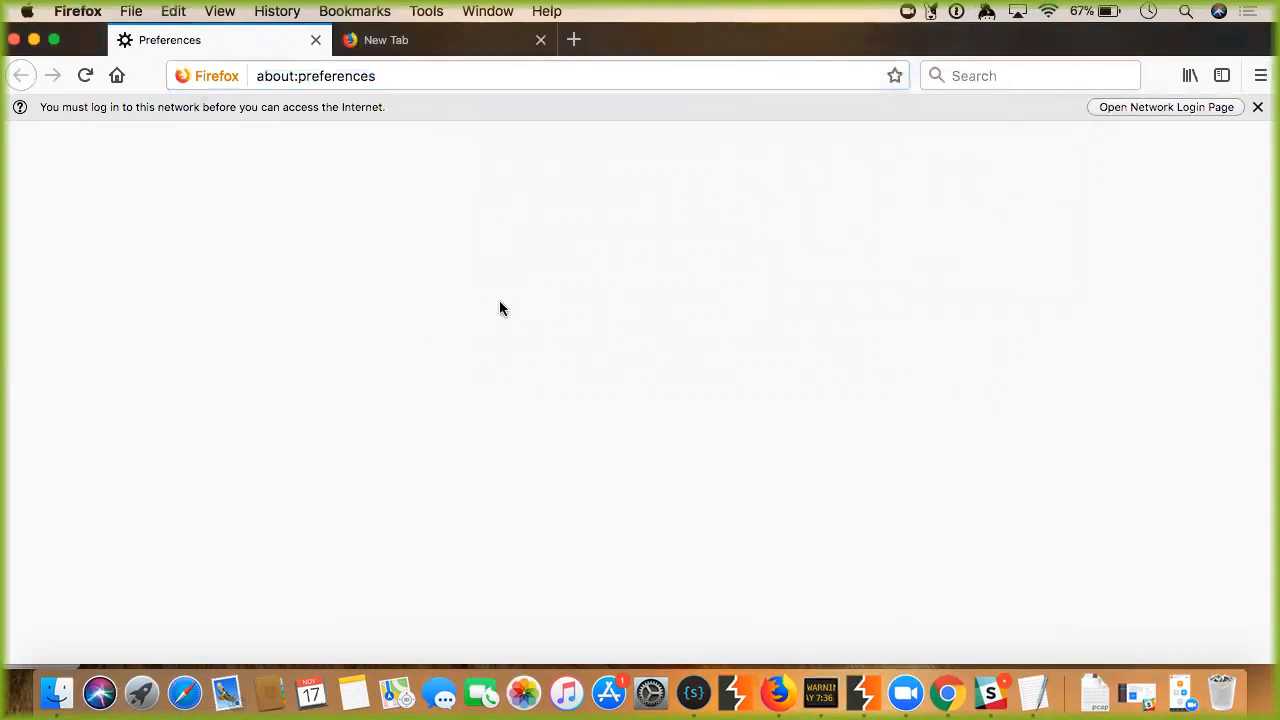
pyautogui.click(406, 48)
pyautogui.click(288, 45)
# Bring up the Burp temporary project window from the Dock, then go back to Firefox.
pyautogui.click(863, 693)
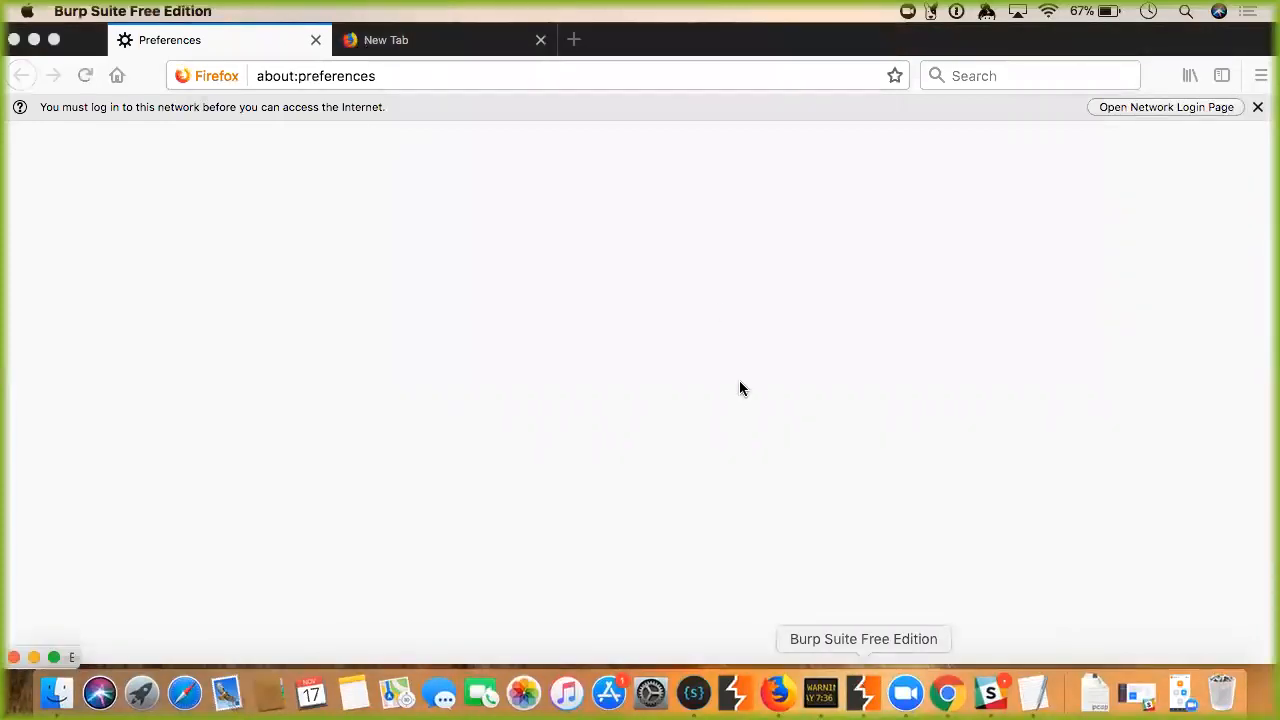
pyautogui.rightClick(868, 700)
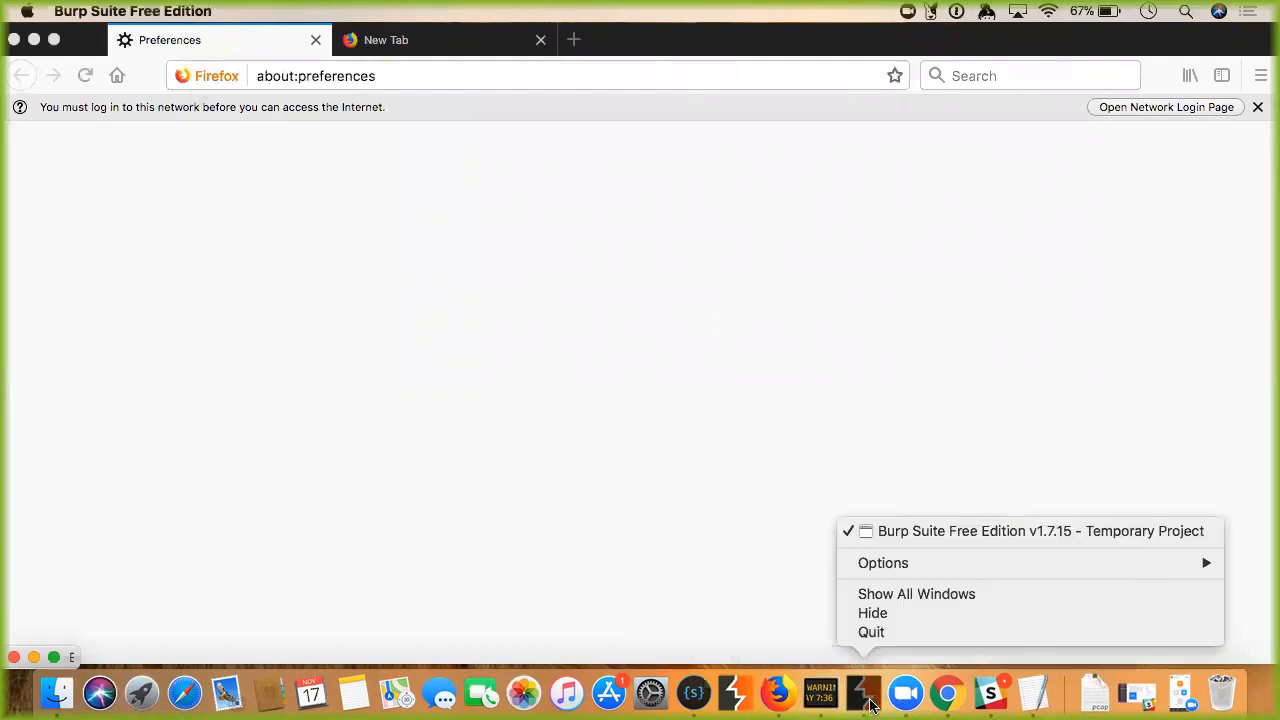
pyautogui.click(880, 533)
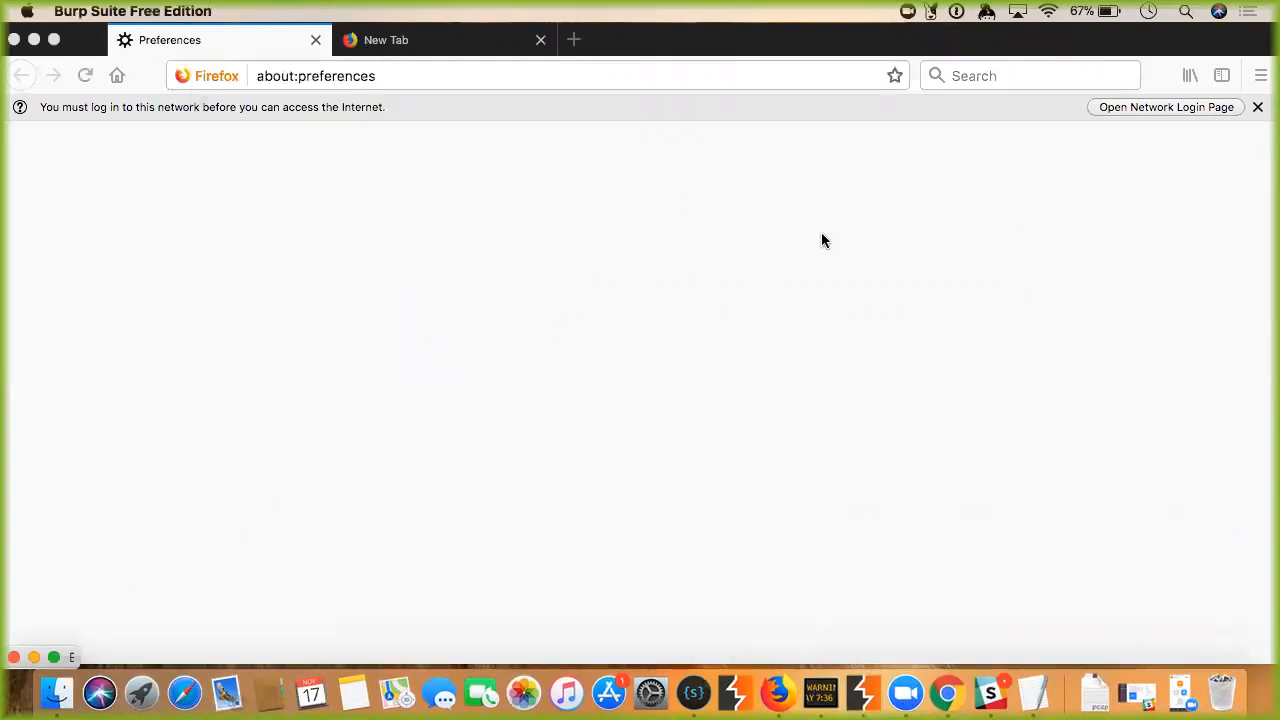
pyautogui.click(1259, 77)
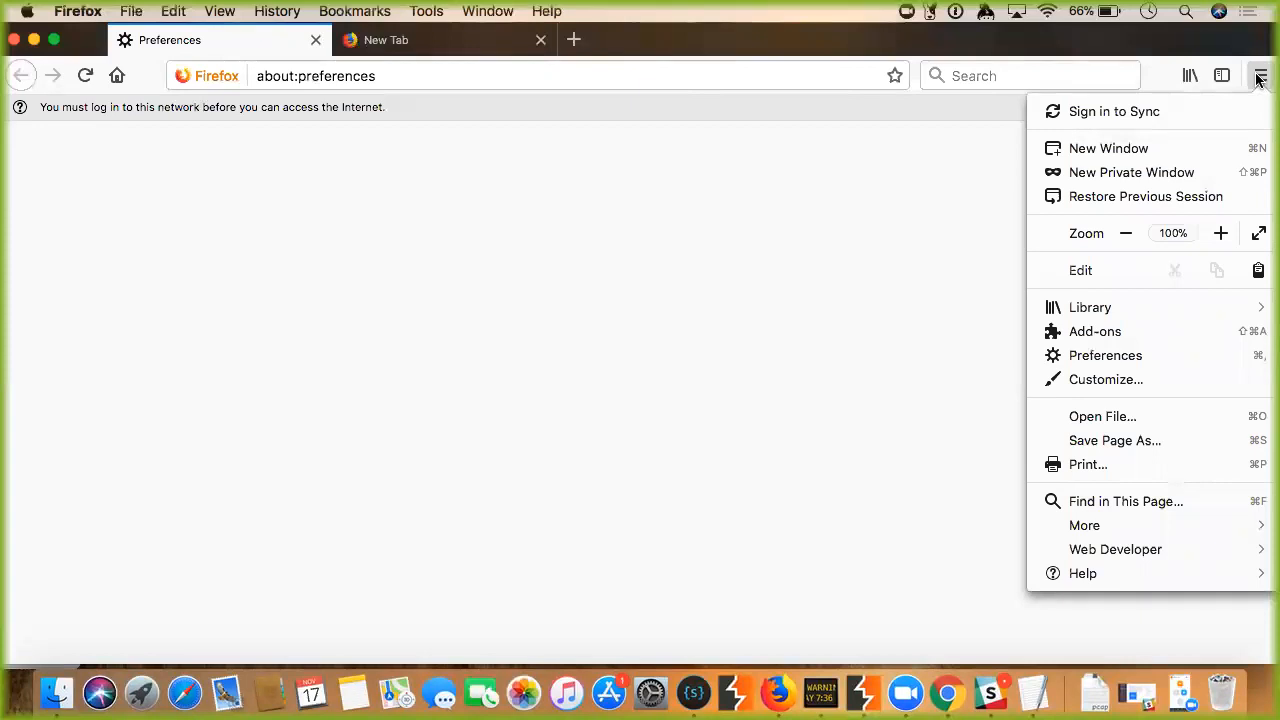
# In Burp's Proxy tab, turn request interception off.
pyautogui.click(868, 697)
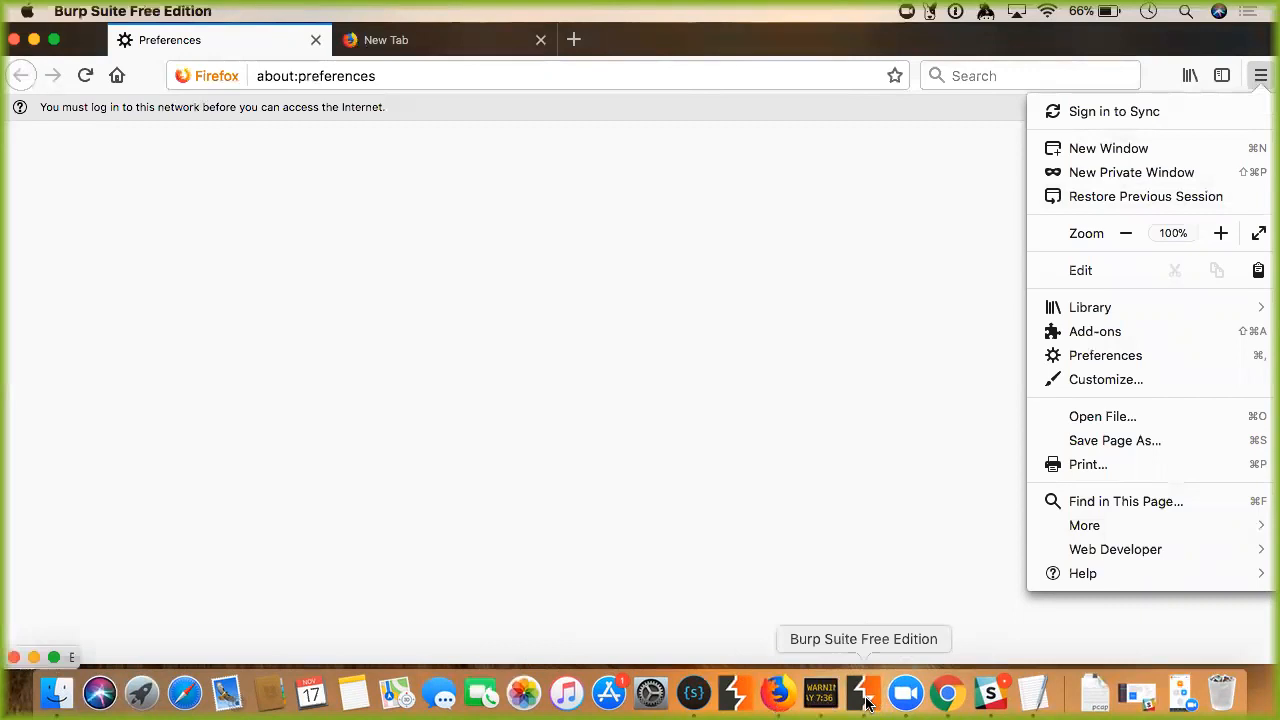
pyautogui.click(55, 658)
pyautogui.click(84, 80)
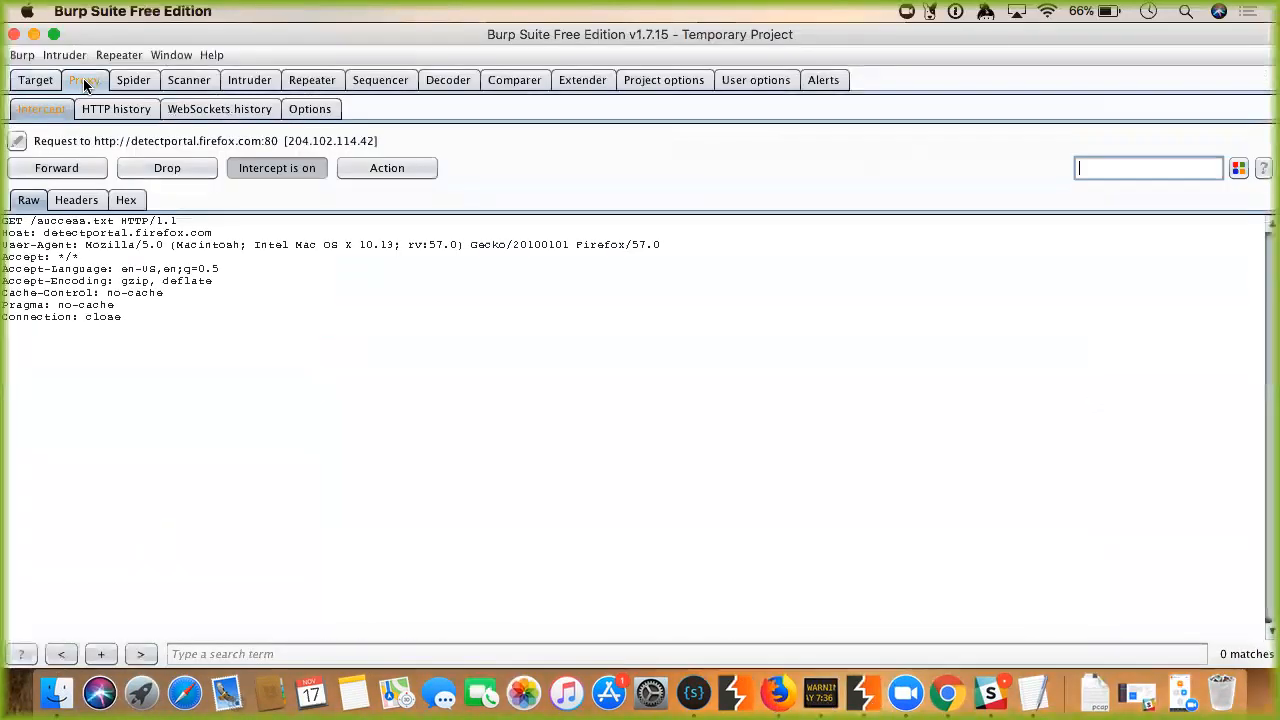
pyautogui.click(283, 170)
pyautogui.doubleClick(254, 44)
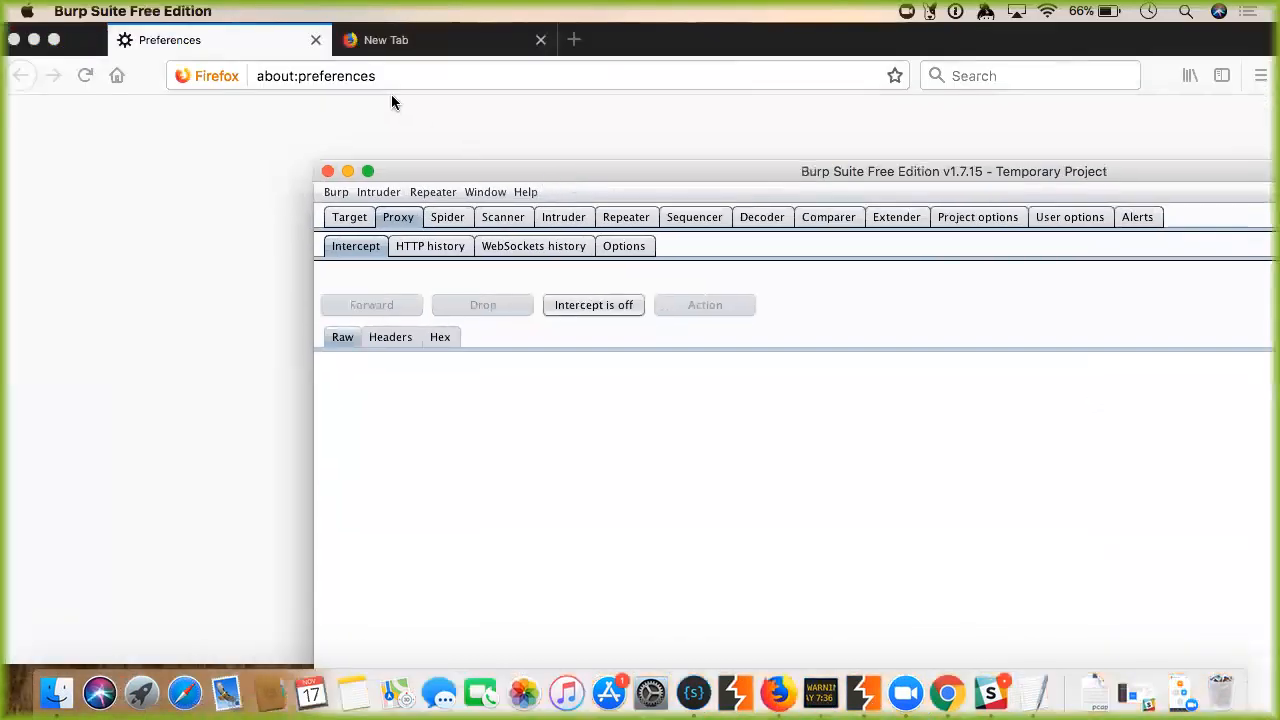
# Restore the Firefox window and move it to the top-left of the screen.
pyautogui.click(391, 100)
pyautogui.click(381, 84)
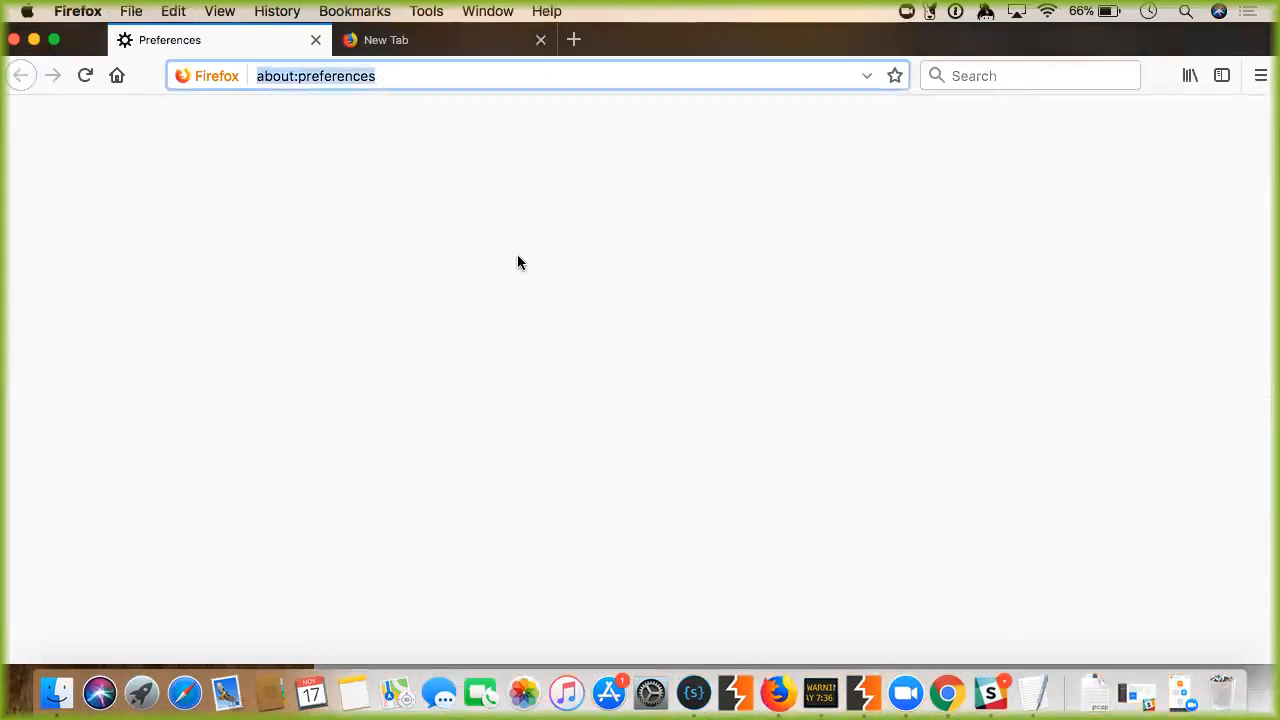
pyautogui.doubleClick(887, 45)
pyautogui.moveTo(923, 134); pyautogui.dragTo(860, 35)
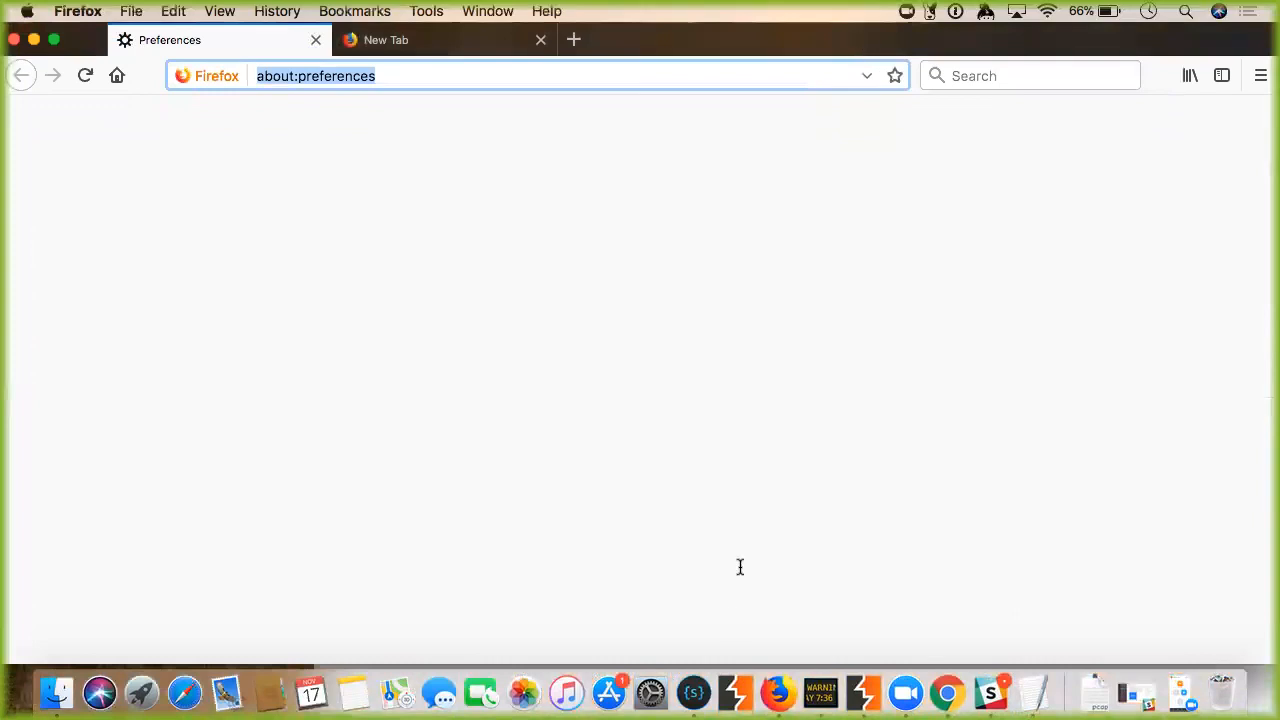
# Load Google in Chrome, close Chrome, and load google.company in Firefox's first tab.
pyautogui.click(945, 697)
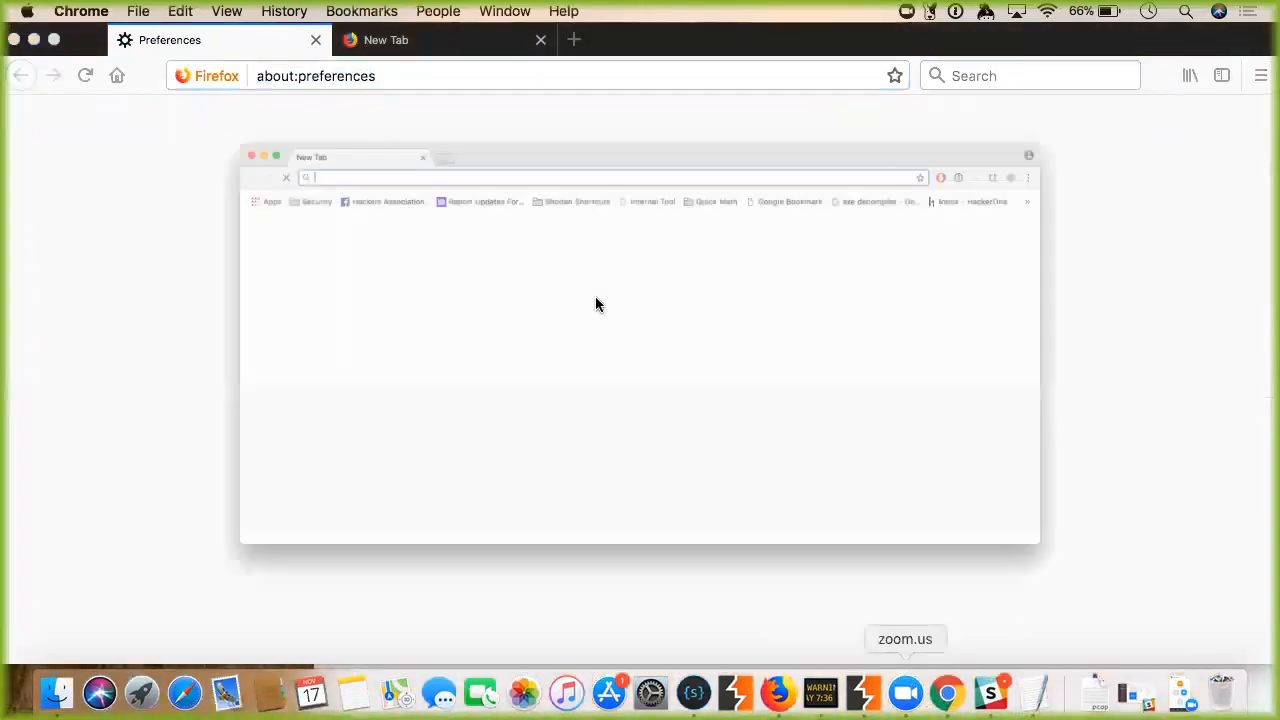
pyautogui.write('google.com')
pyautogui.press('Return')
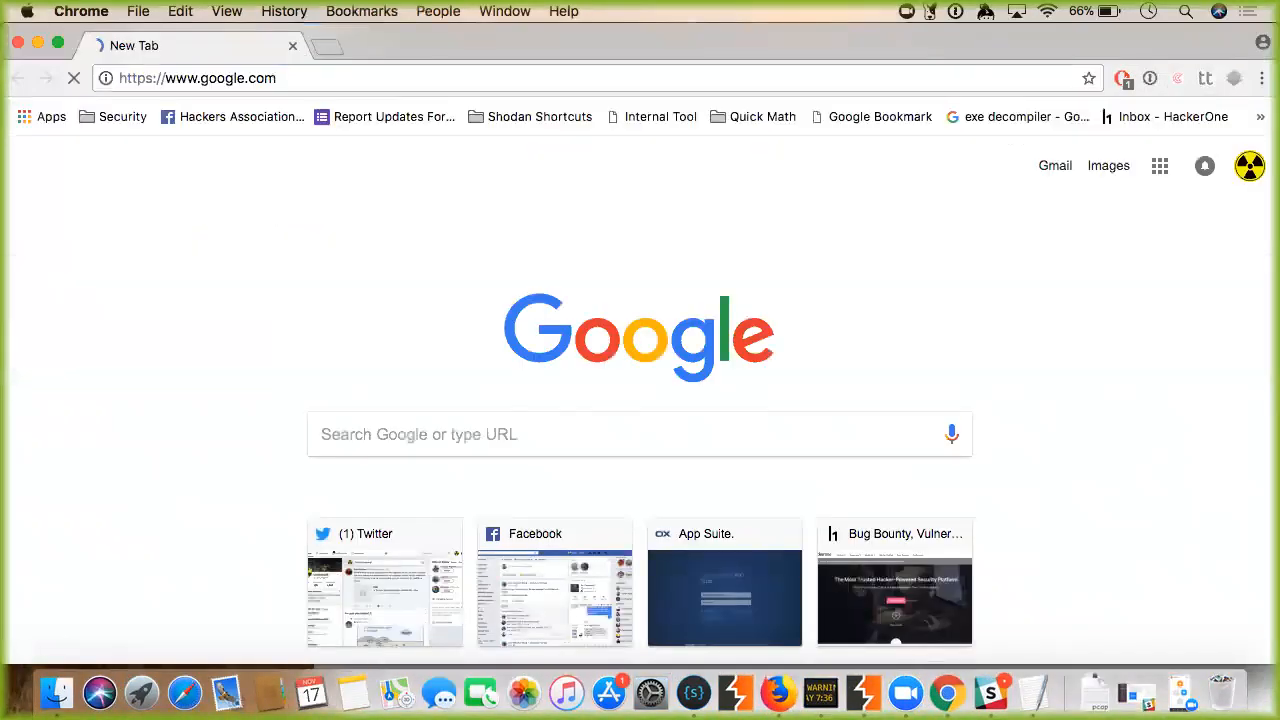
pyautogui.click(18, 44)
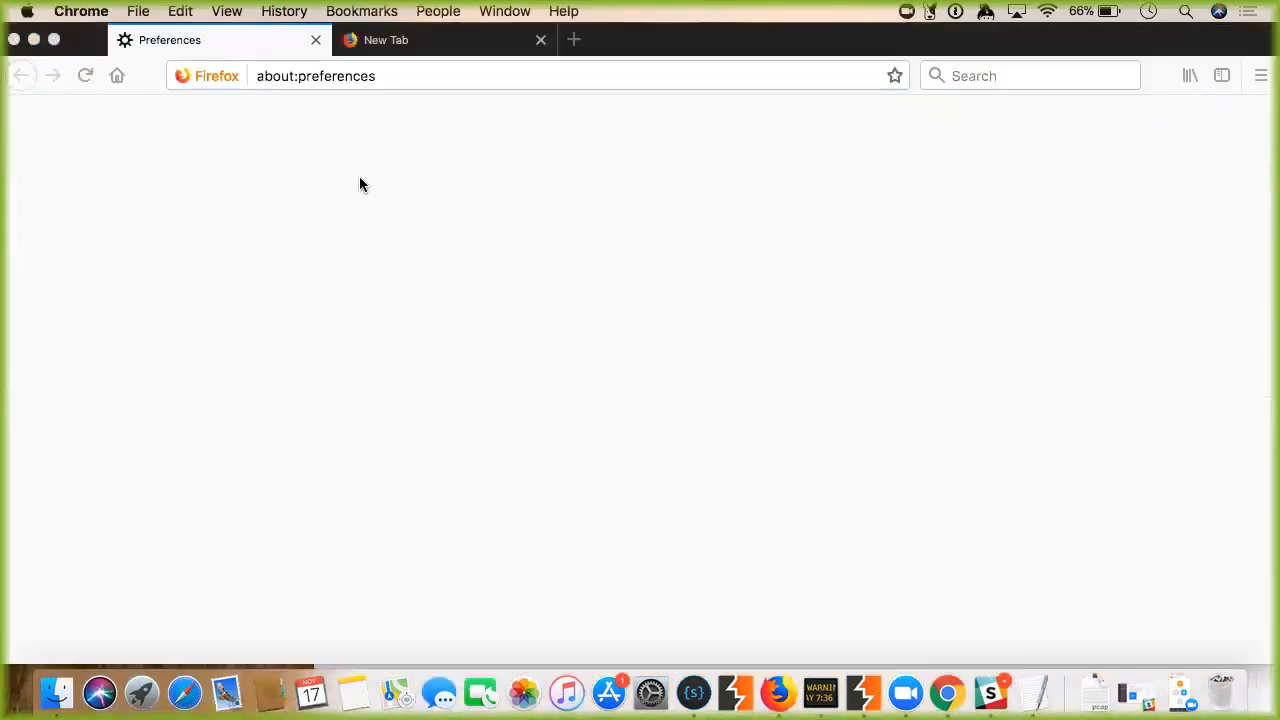
pyautogui.click(335, 82)
pyautogui.write('goo')
pyautogui.press('Return')
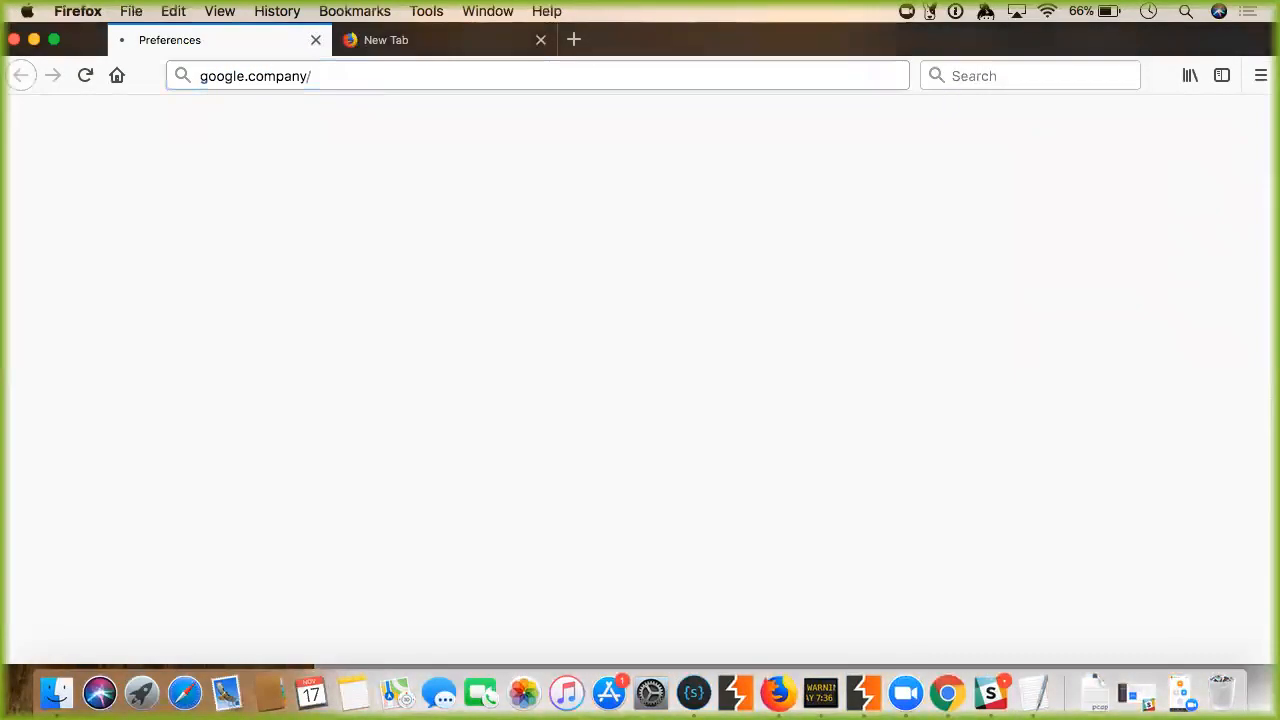
# Close the Burp Suite Free Edition page tab in Firefox.
pyautogui.click(365, 42)
pyautogui.click(294, 44)
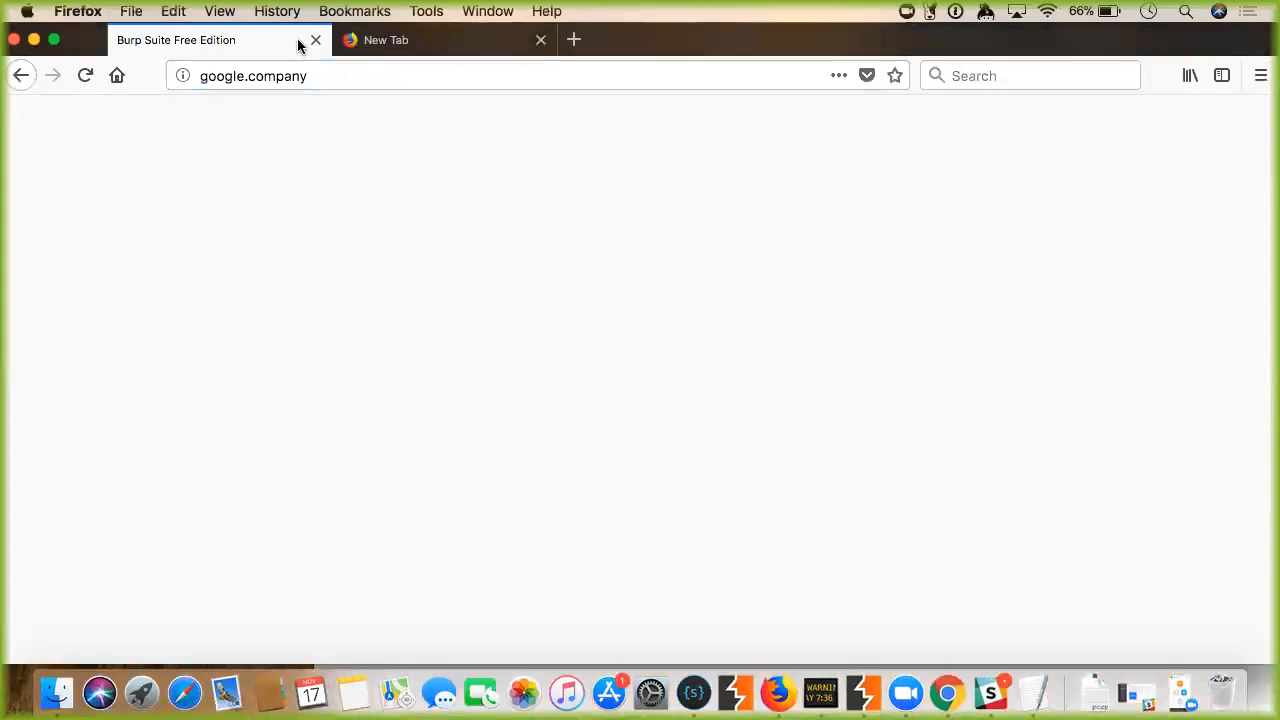
pyautogui.click(315, 42)
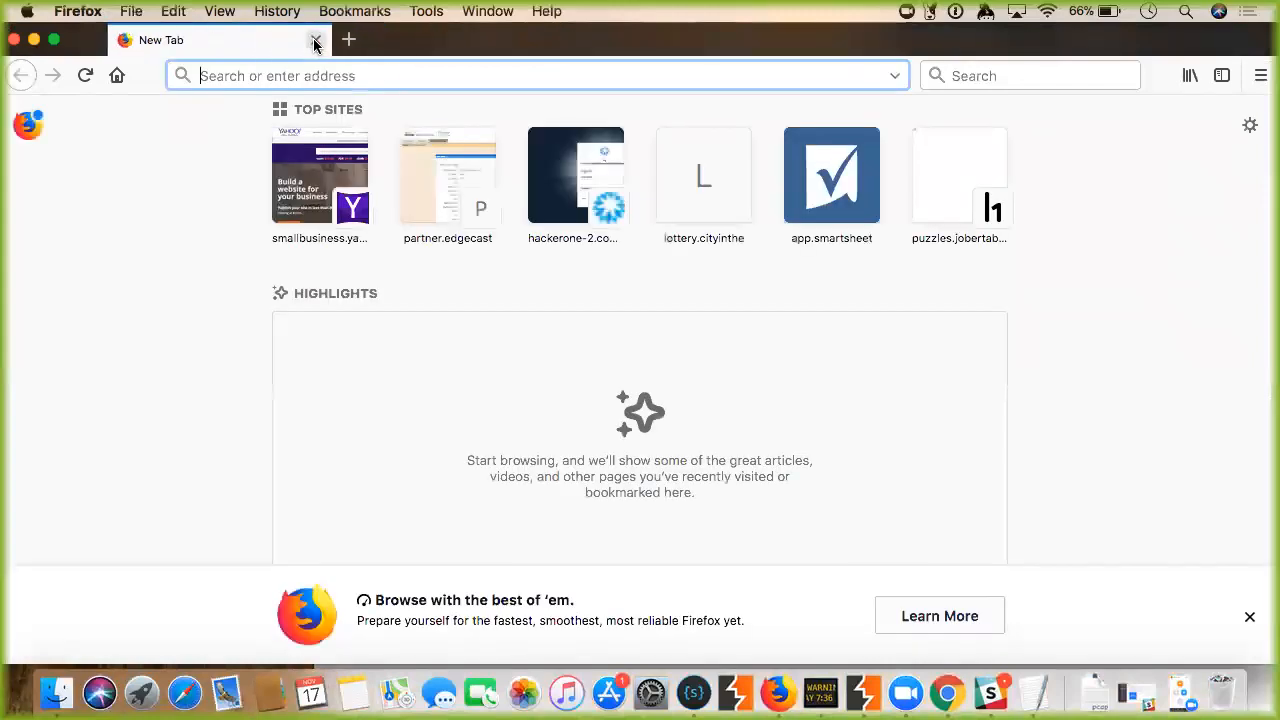
# Quit Burp Suite Free Edition, confirming that all Burp windows close.
pyautogui.click(865, 697)
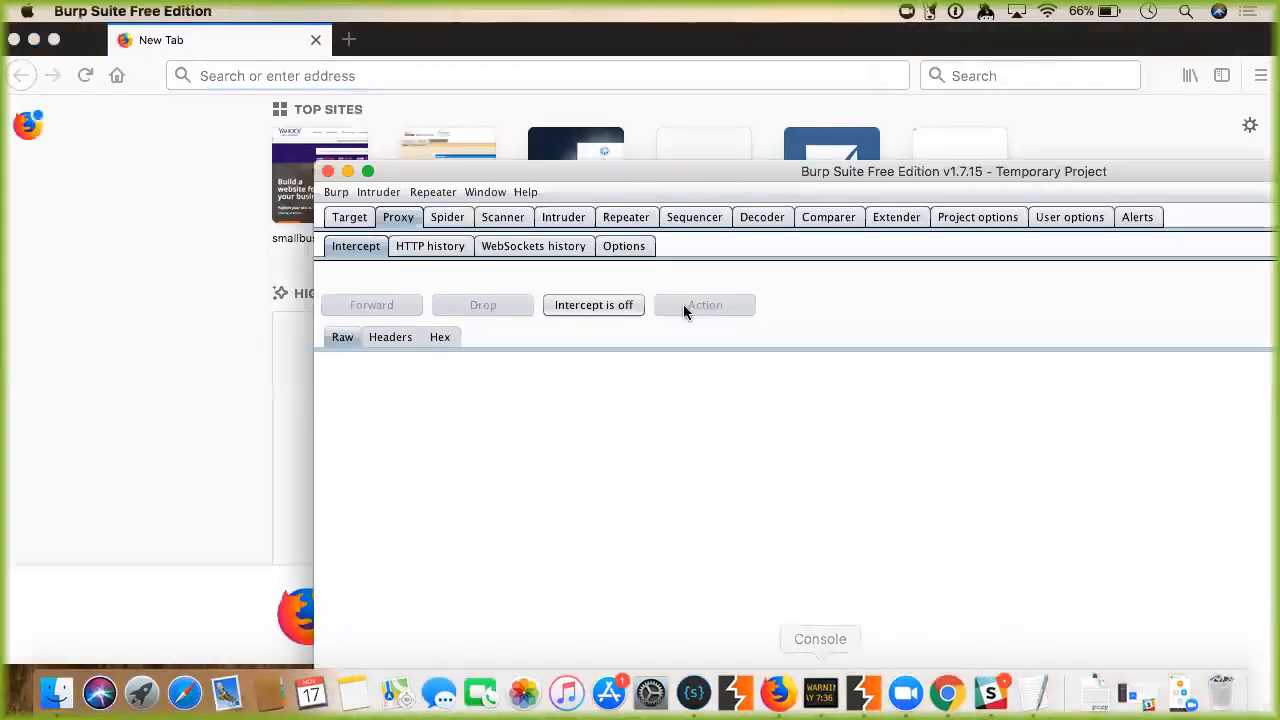
pyautogui.click(328, 171)
pyautogui.click(1131, 529)
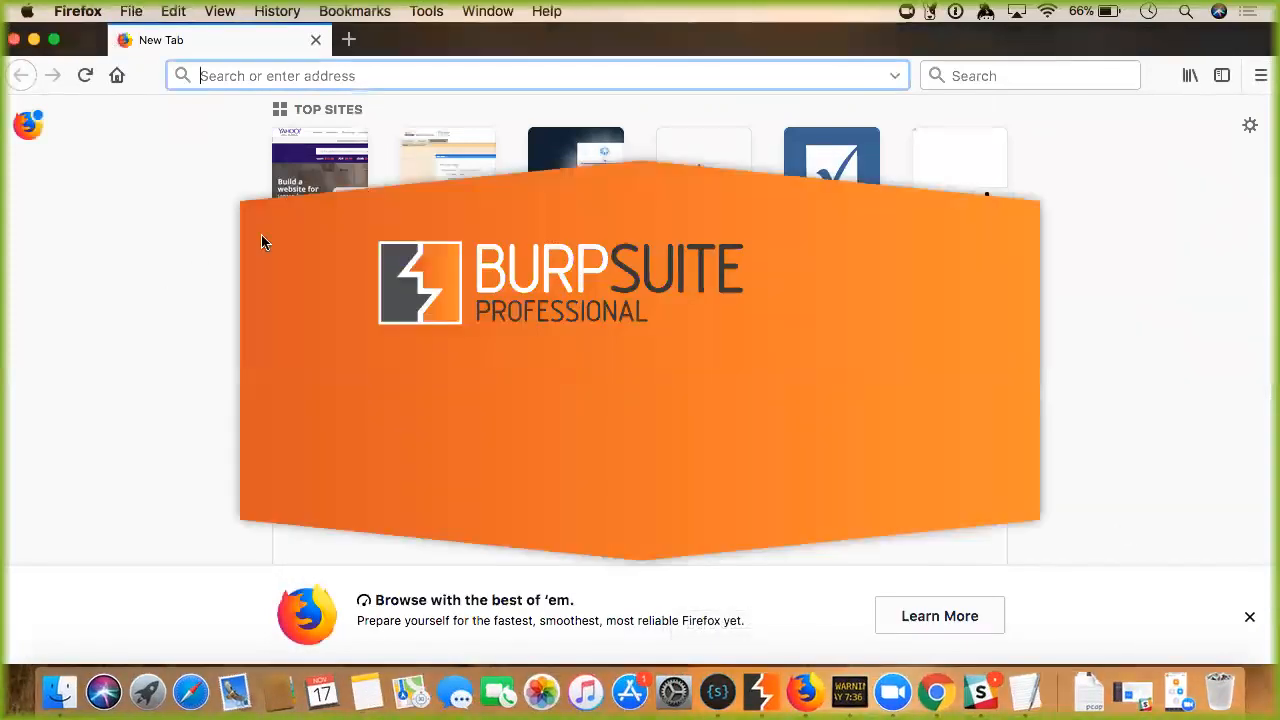
pyautogui.moveTo(88, 36); pyautogui.dragTo(89, 55)
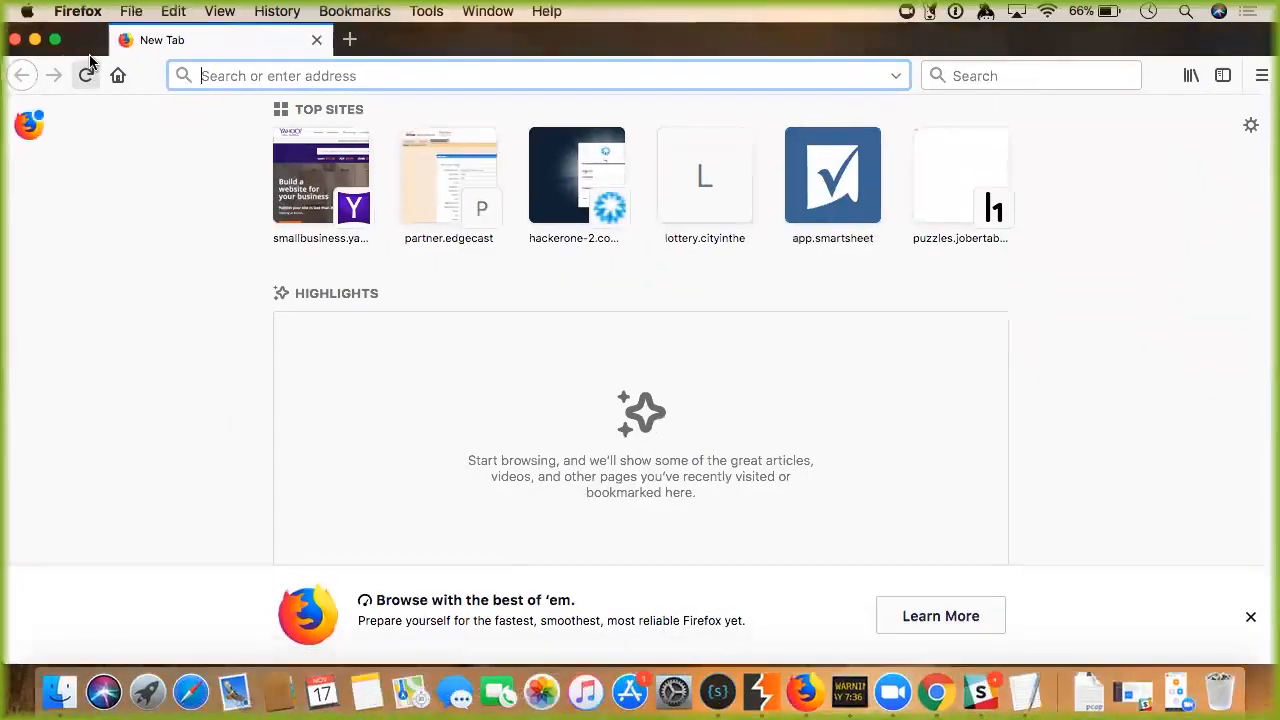
pyautogui.click(1261, 75)
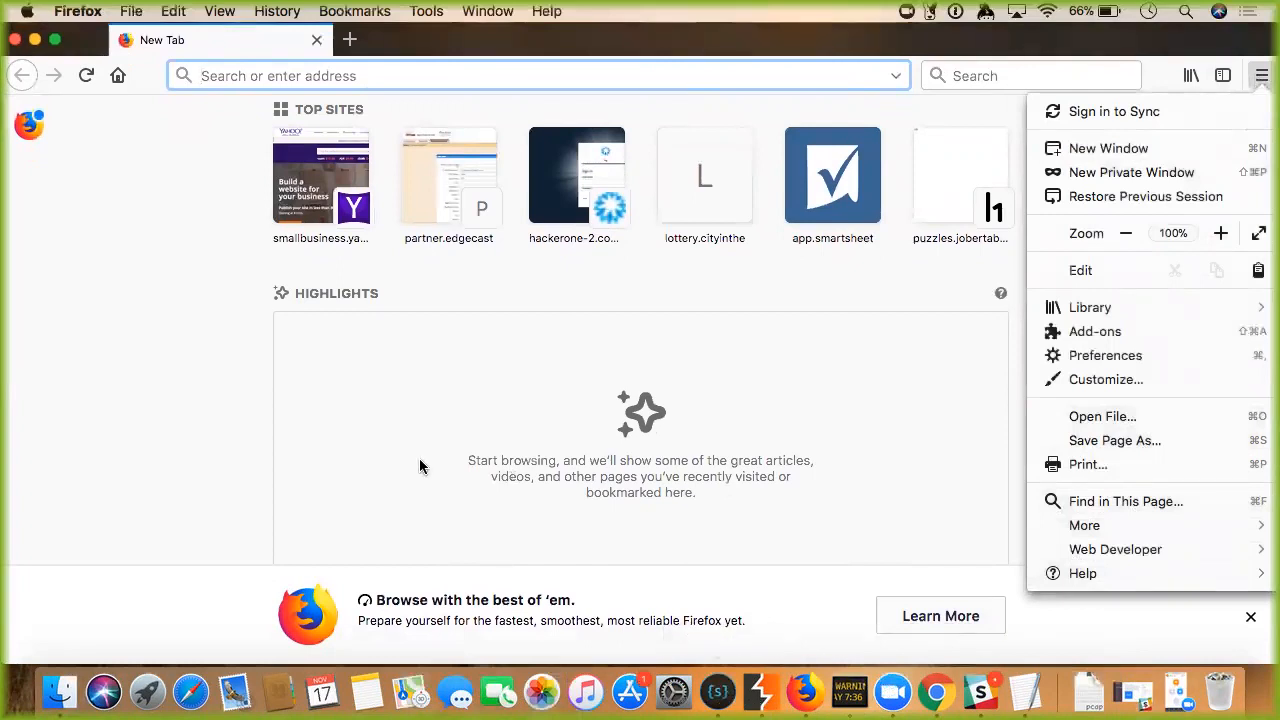
# Clear the mistyped about://pre address and open Preferences from the main menu.
pyautogui.write('ab')
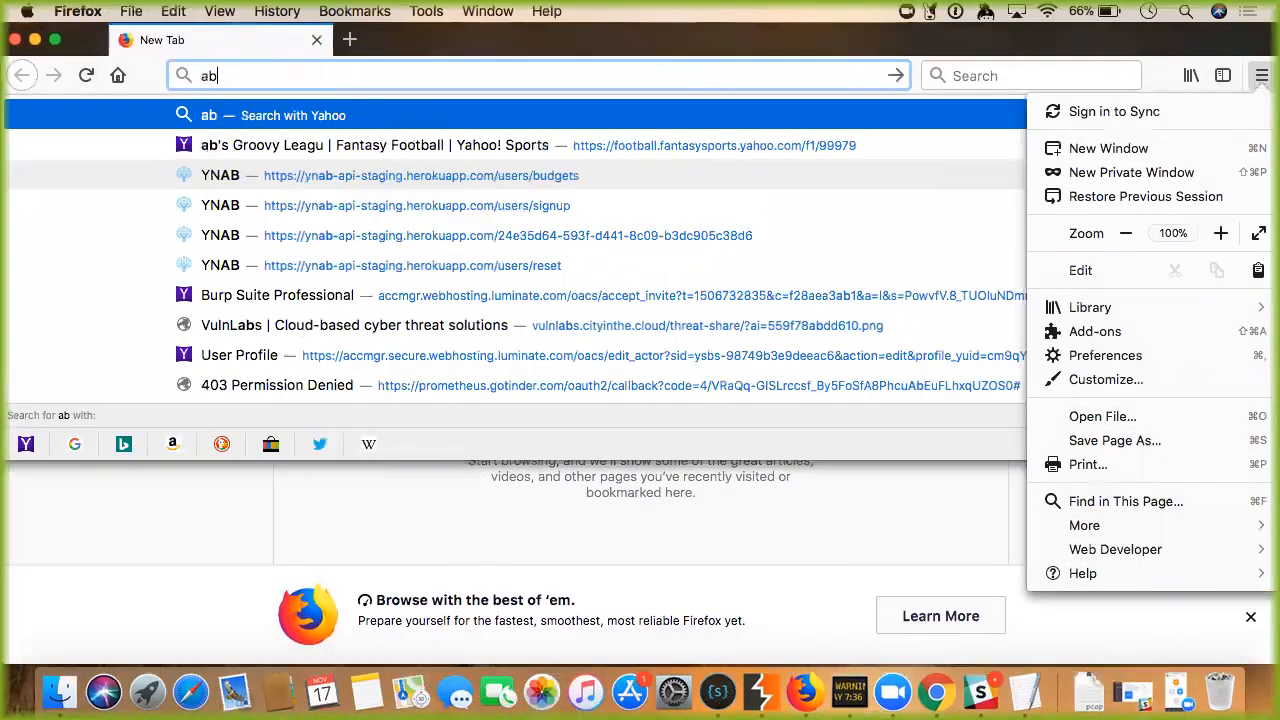
pyautogui.write('out://pre')
pyautogui.press('BackSpace')
pyautogui.press('BackSpace')
pyautogui.press('BackSpace')
pyautogui.press('BackSpace')
pyautogui.press('super+a')
pyautogui.press('BackSpace')
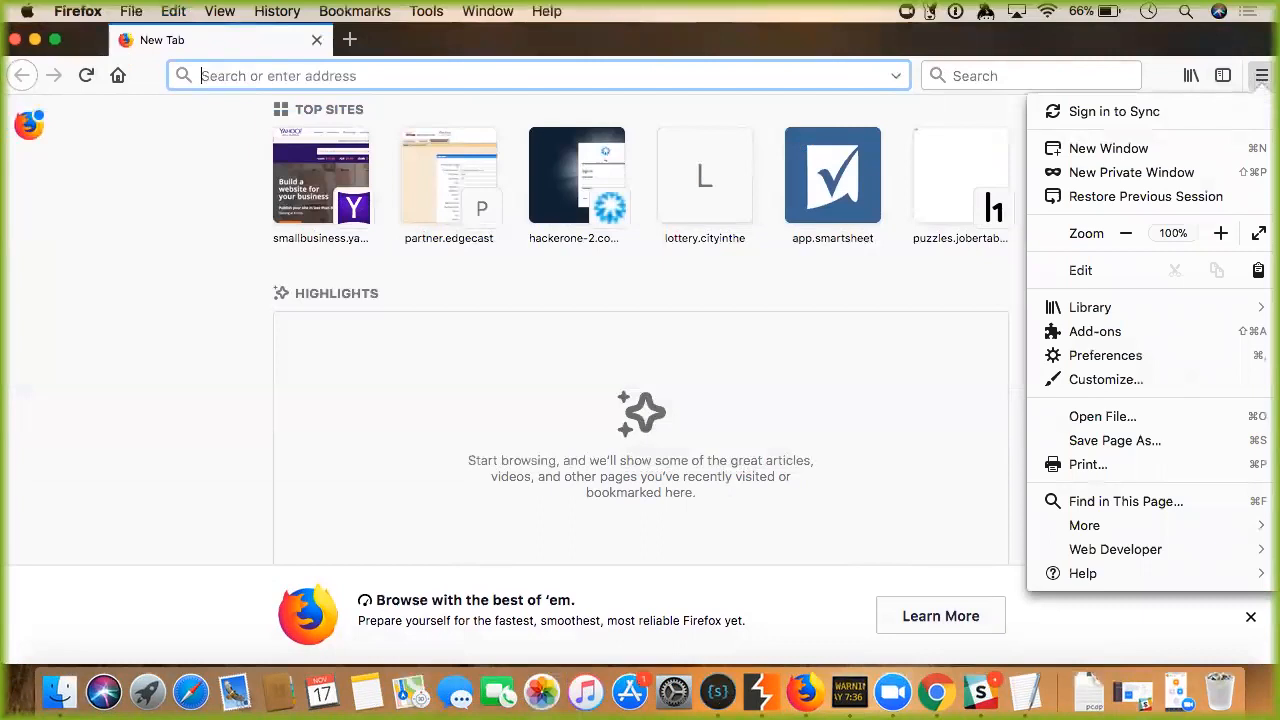
pyautogui.click(105, 248)
pyautogui.click(1262, 76)
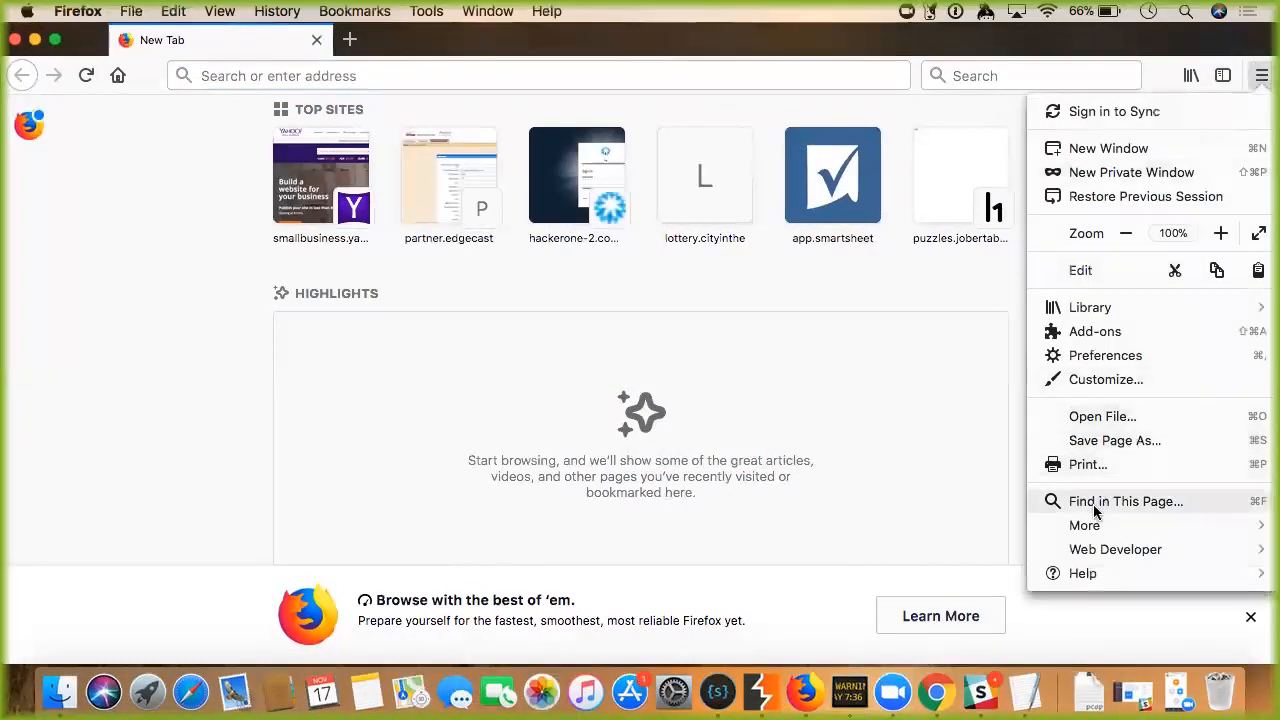
pyautogui.click(1103, 360)
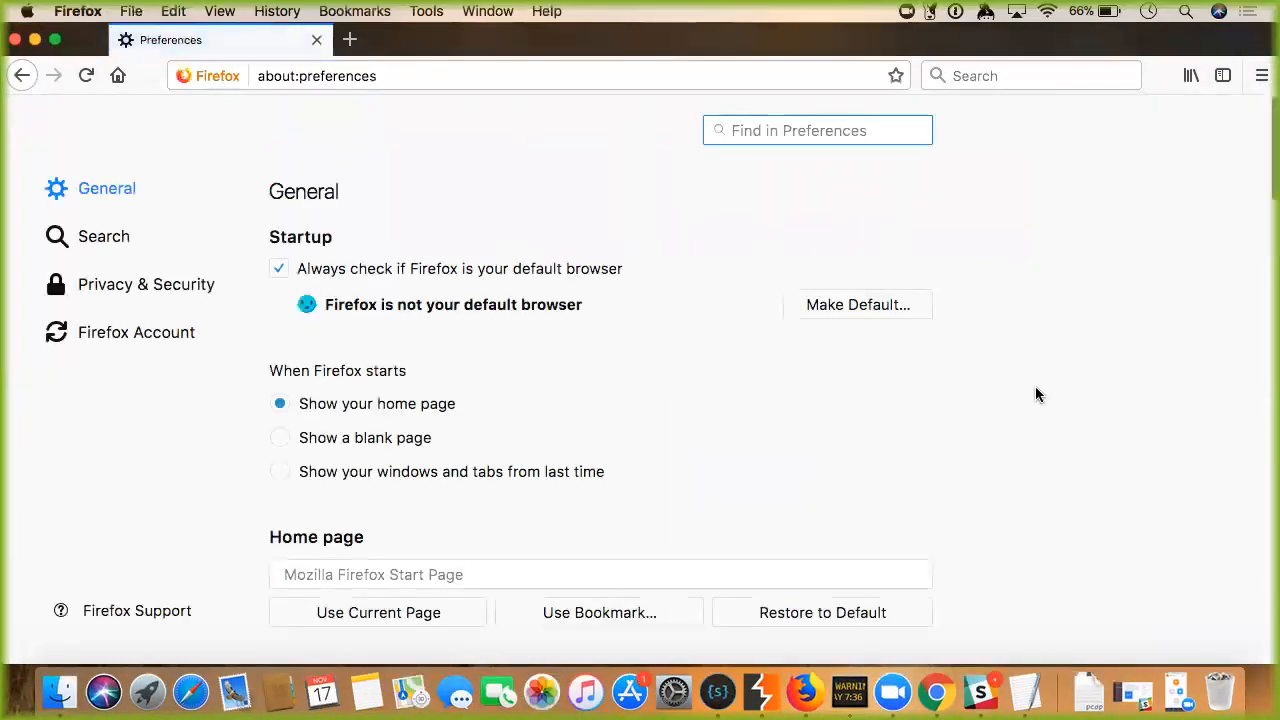
# Scroll the General preferences down to the Network Proxy section.
pyautogui.scroll(-15, 659, 421)
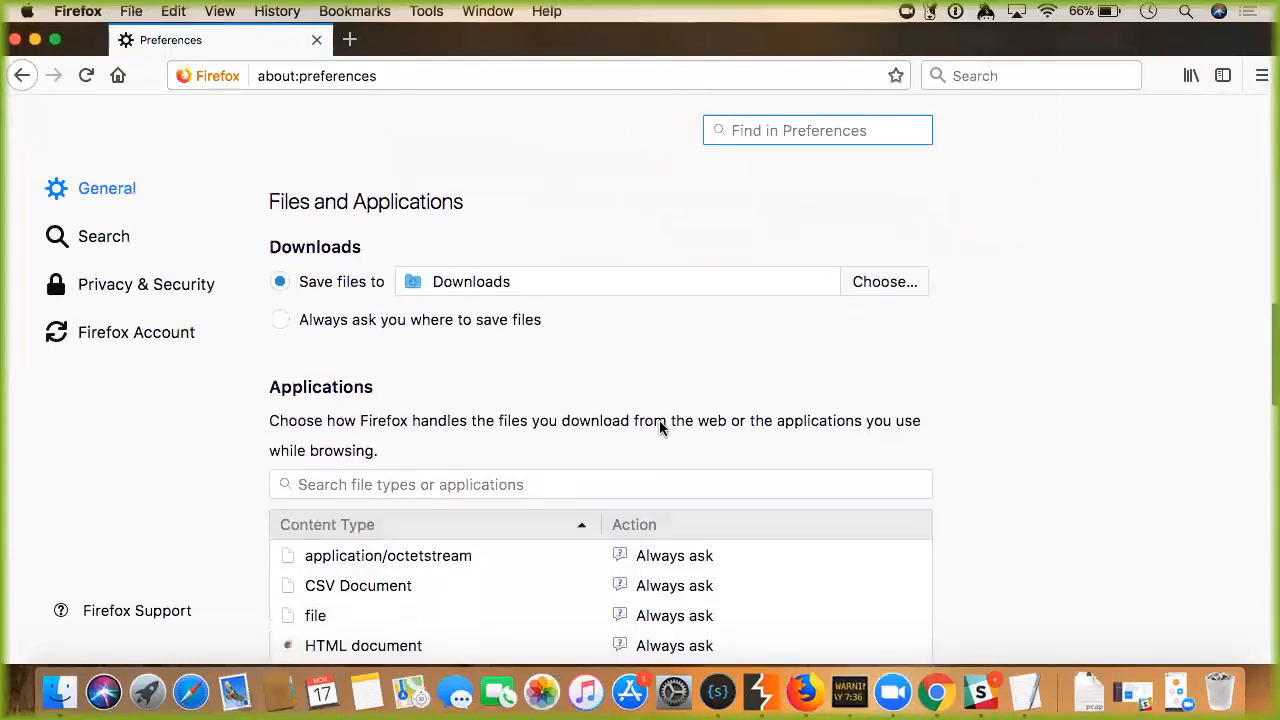
pyautogui.scroll(-3, 659, 420)
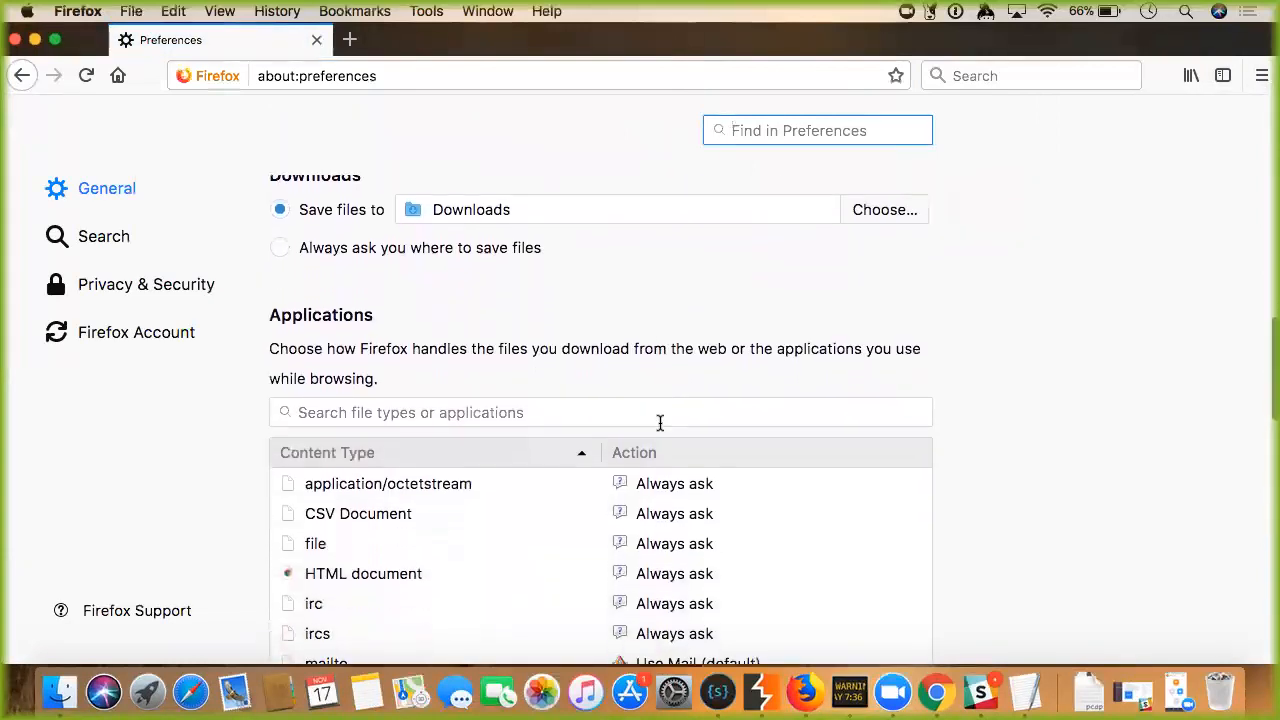
pyautogui.scroll(-3, 659, 421)
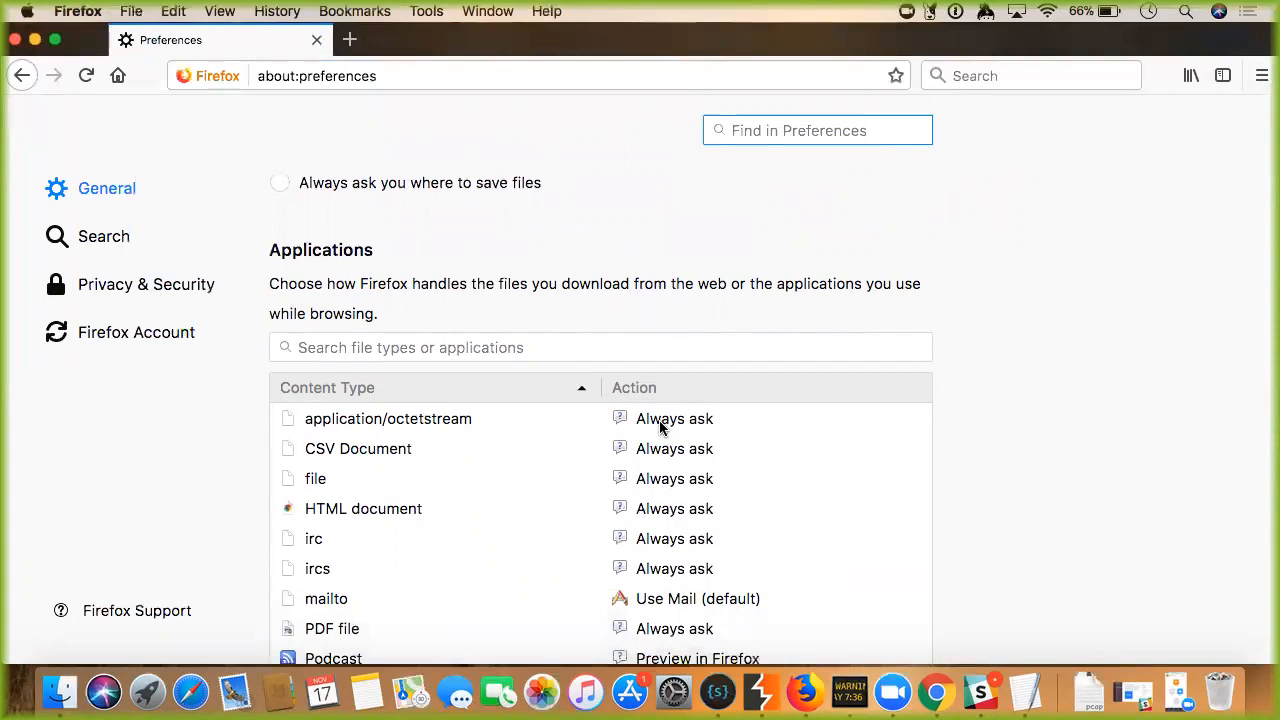
pyautogui.scroll(3, 659, 427)
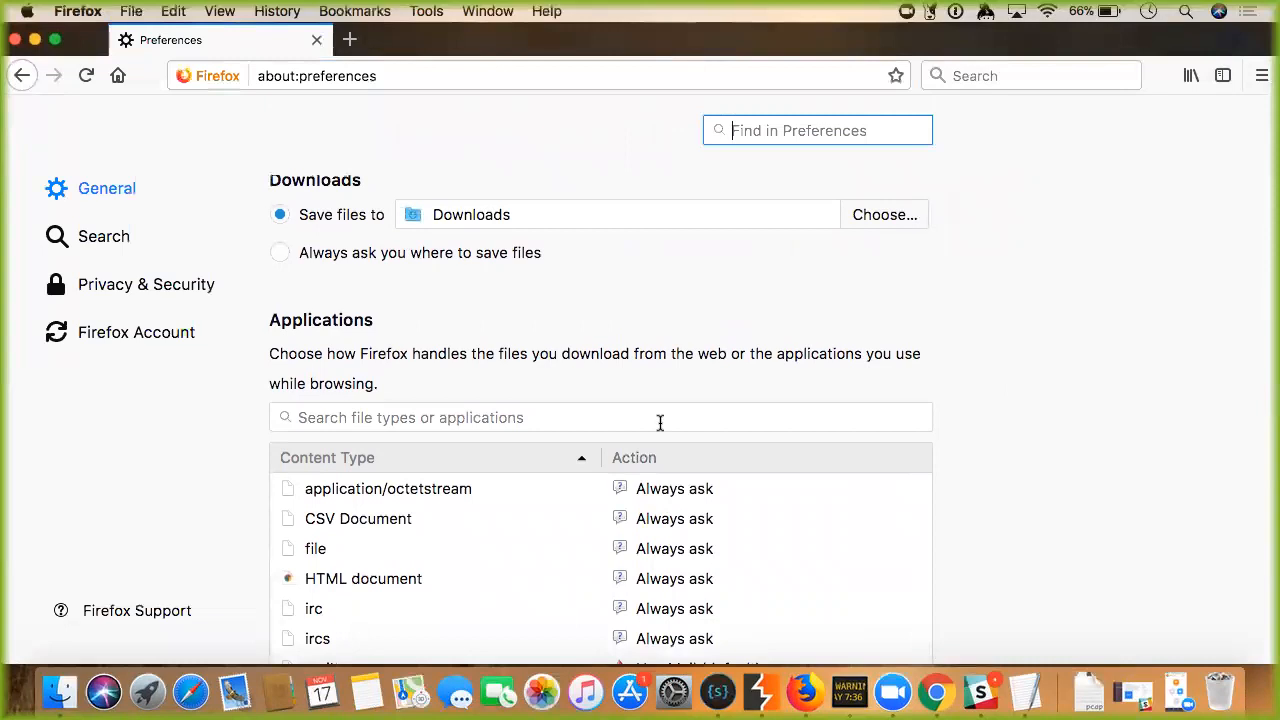
pyautogui.scroll(-5, 659, 423)
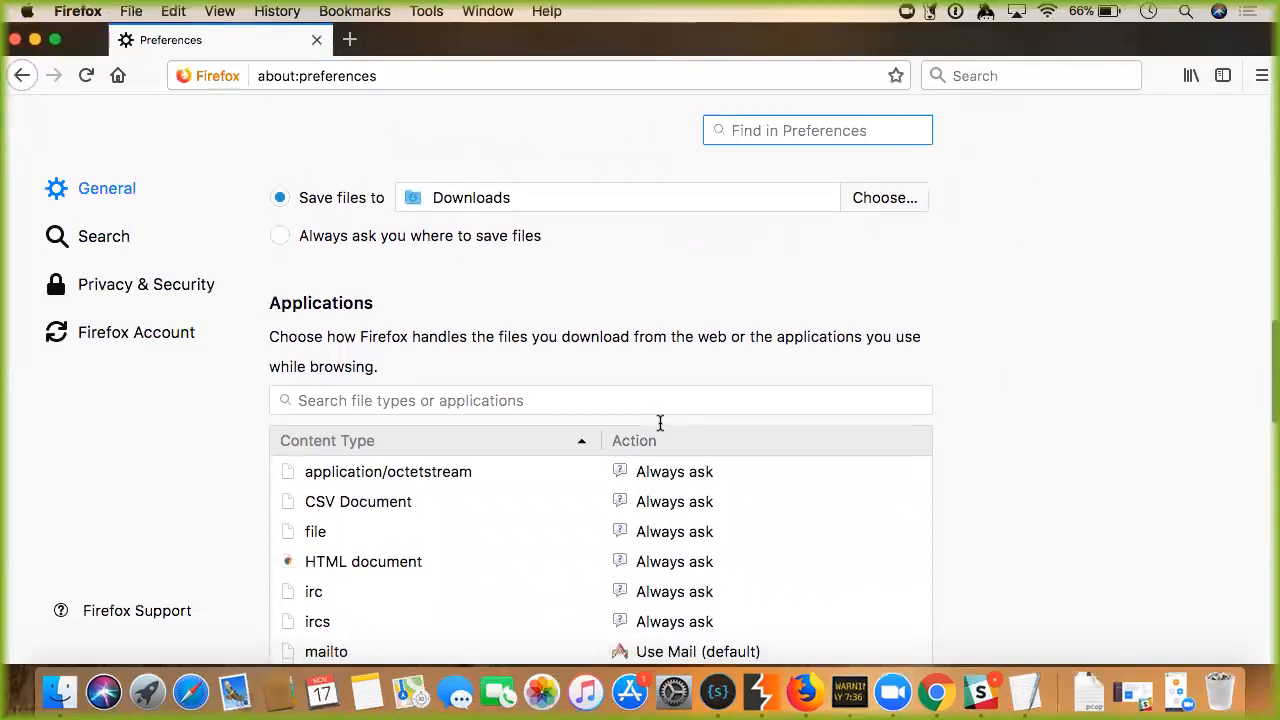
pyautogui.scroll(-15, 659, 427)
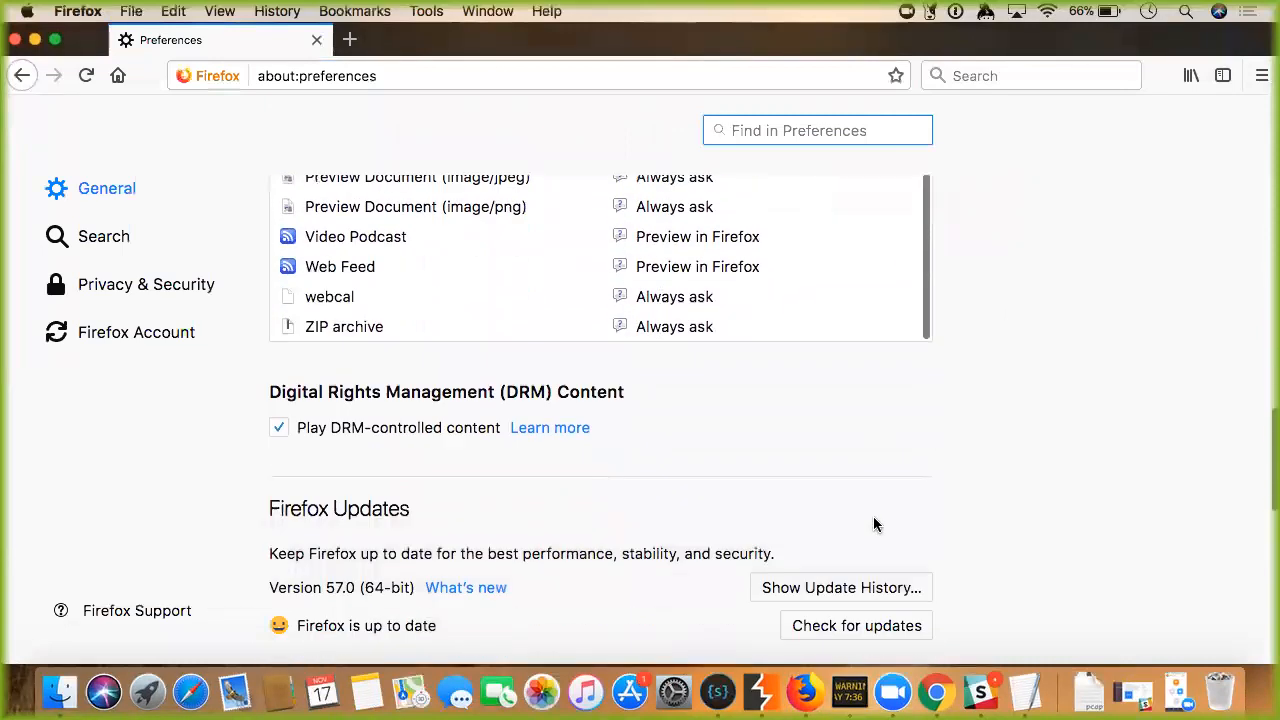
pyautogui.scroll(-8, 873, 524)
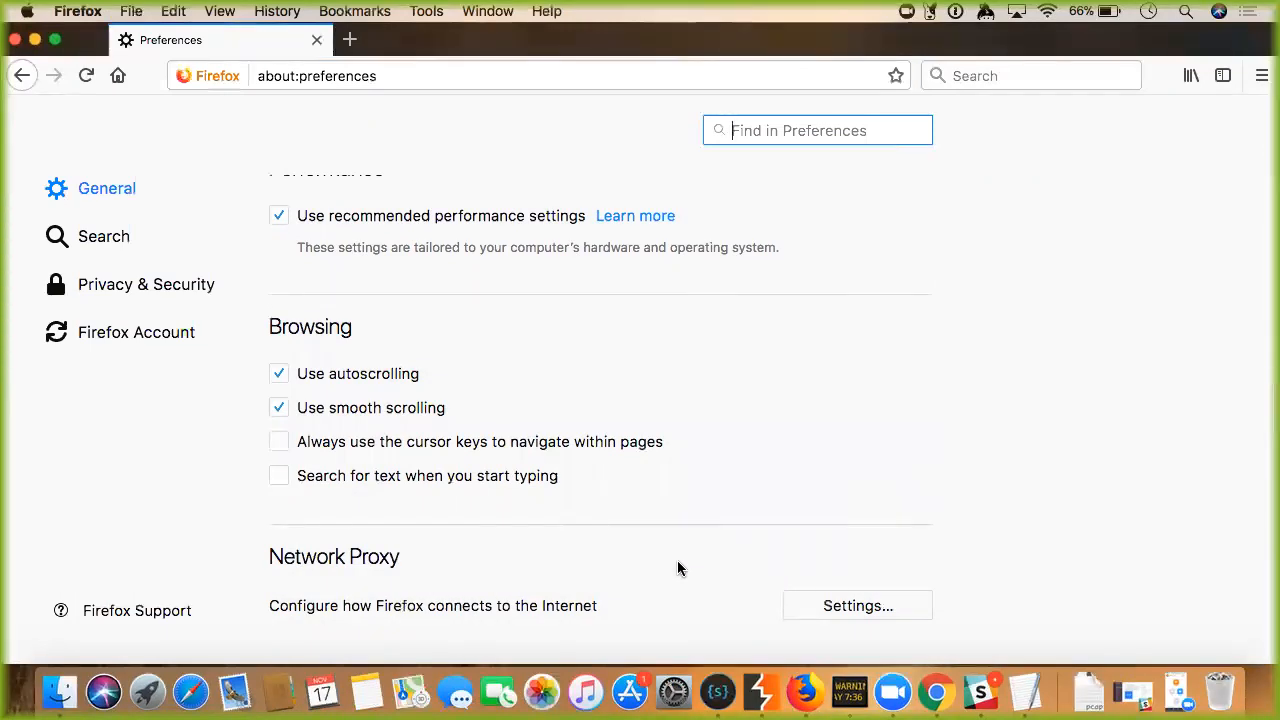
# In Connection Settings, select manual proxy 127.0.0.1 port 8080 for all protocols.
pyautogui.click(845, 607)
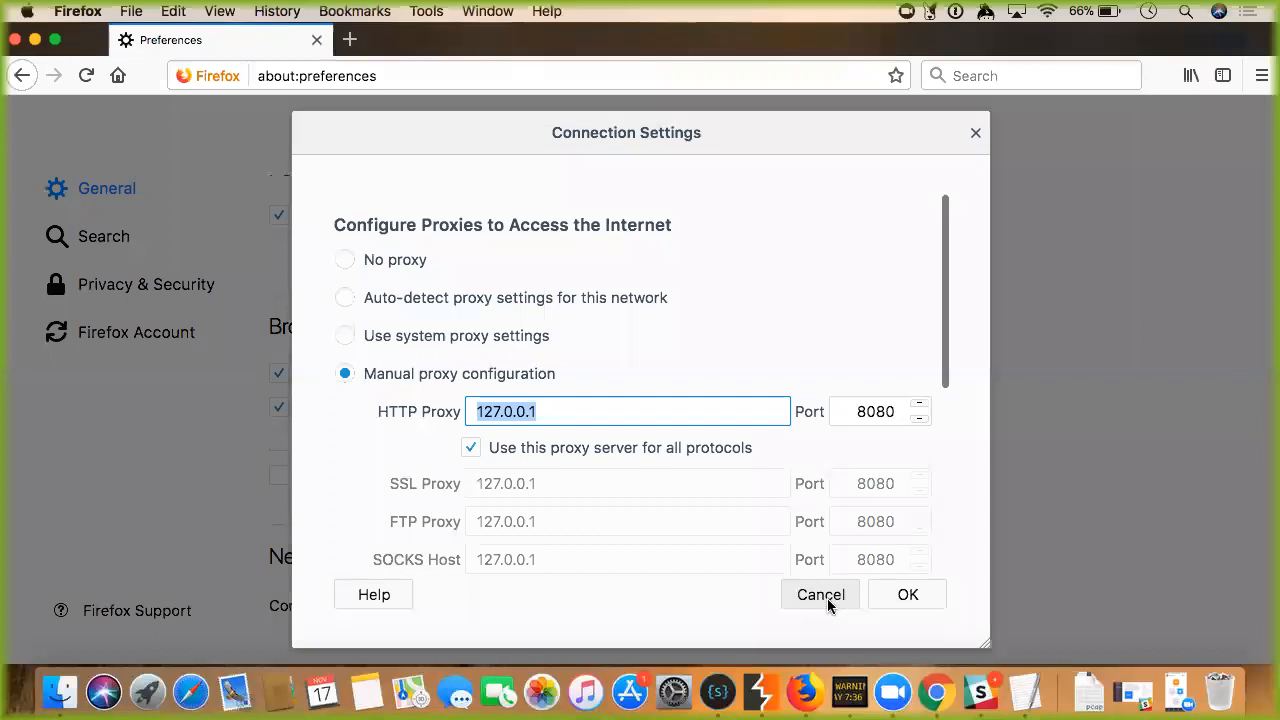
pyautogui.click(416, 266)
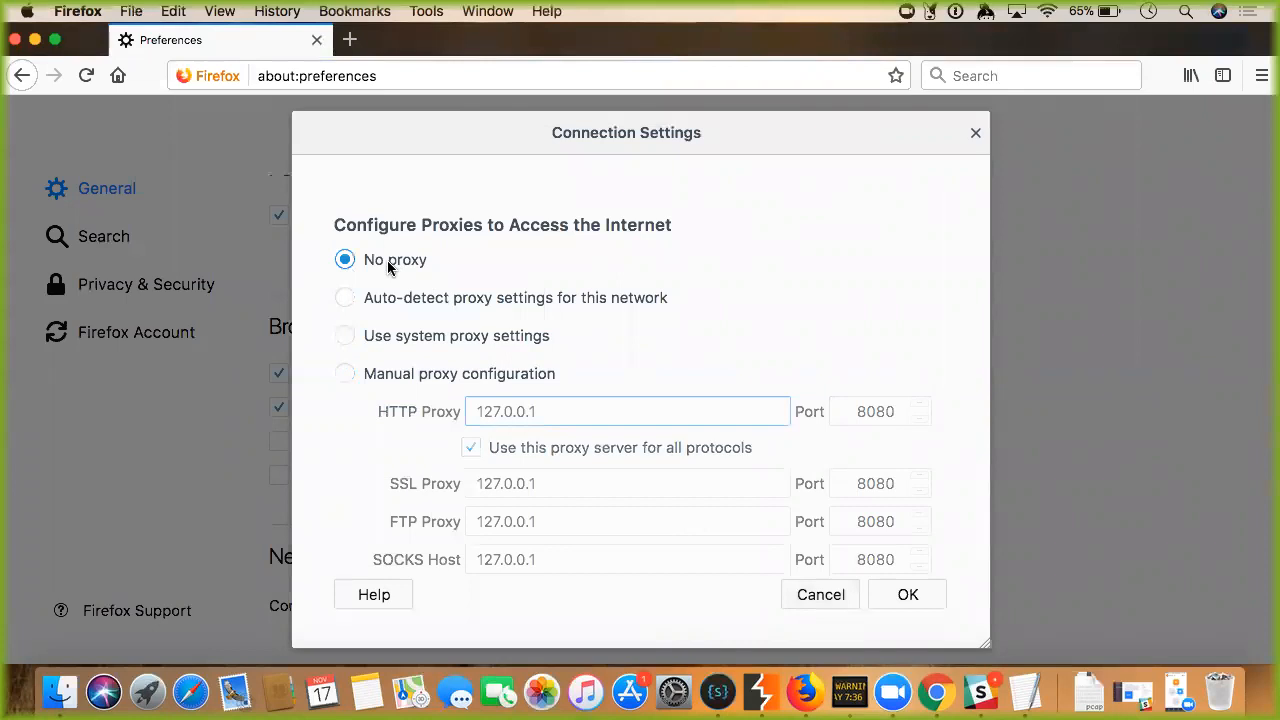
pyautogui.click(397, 376)
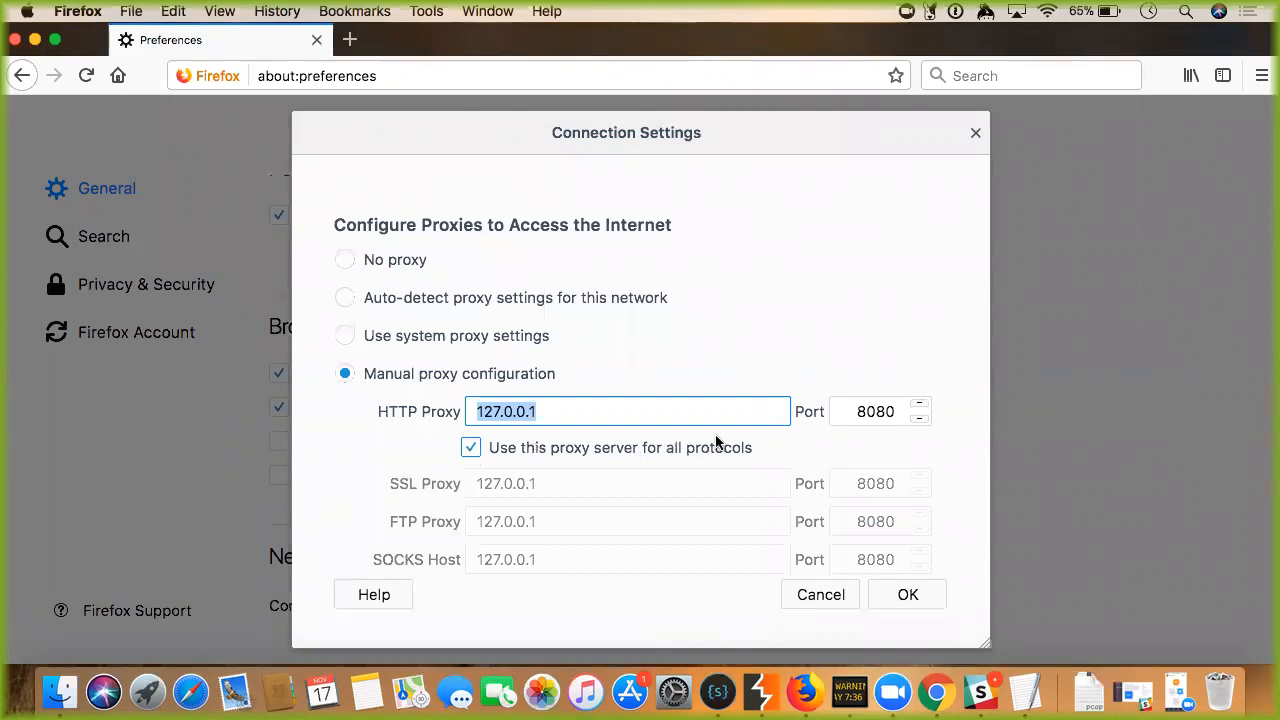
pyautogui.scroll(-3, 762, 507)
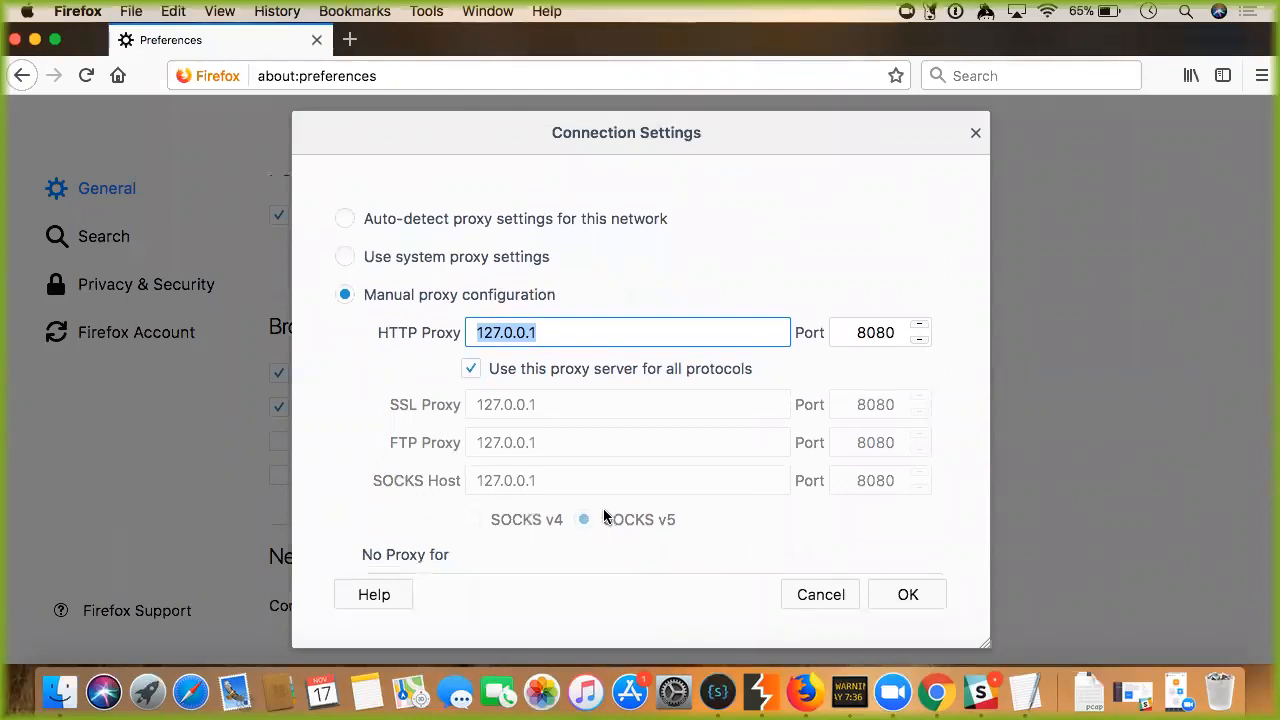
# Add and then delete .mozilla.org so No Proxy for stays empty, and confirm with OK.
pyautogui.scroll(-2, 409, 522)
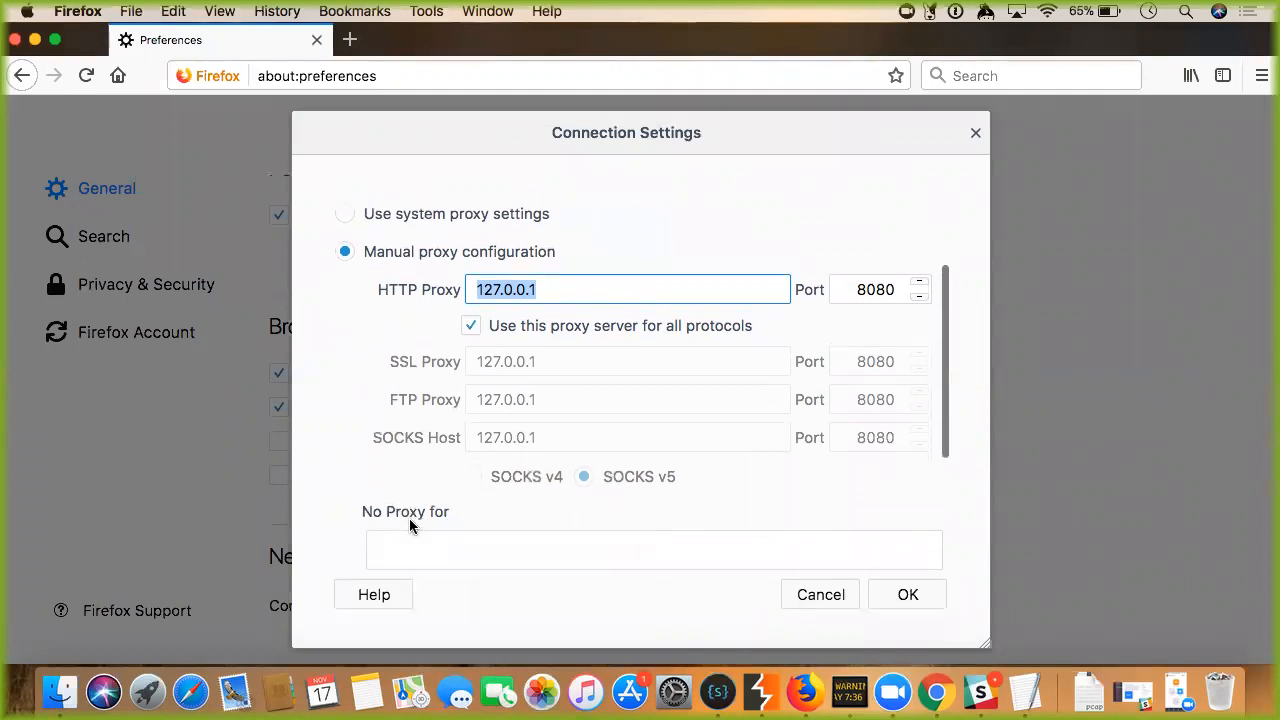
pyautogui.scroll(-1, 409, 517)
pyautogui.scroll(1, 409, 517)
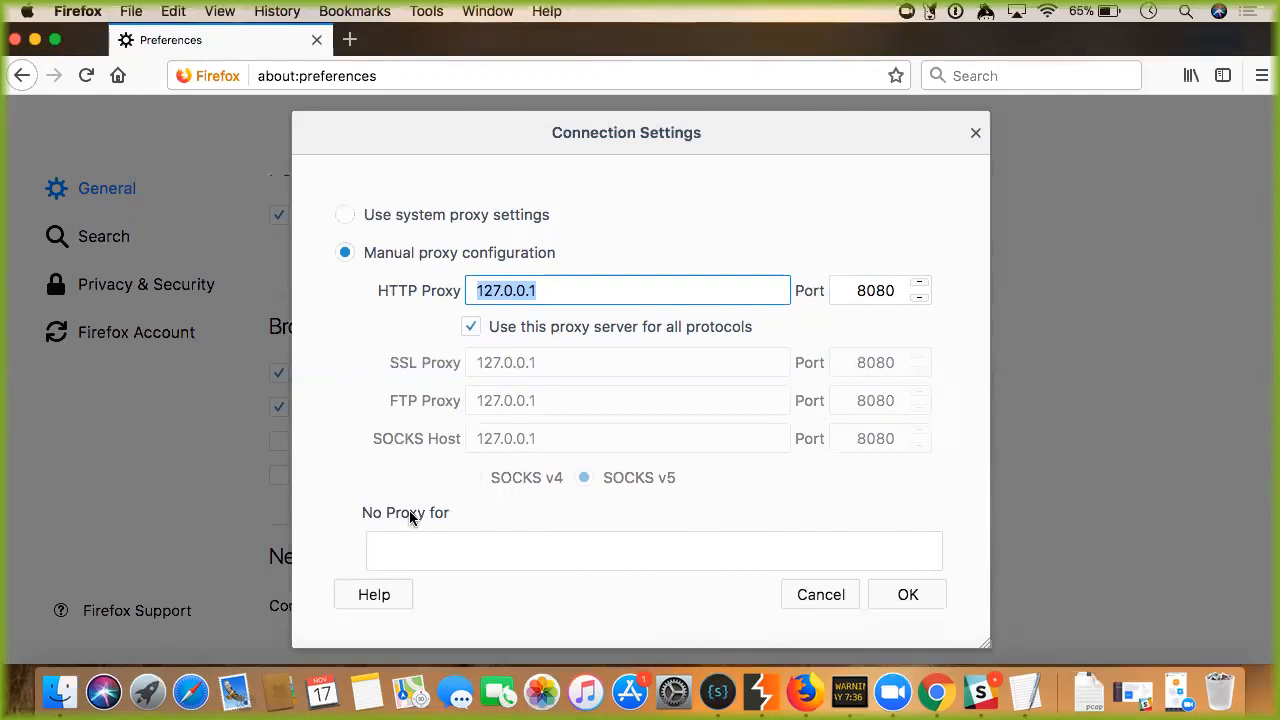
pyautogui.scroll(-2, 409, 514)
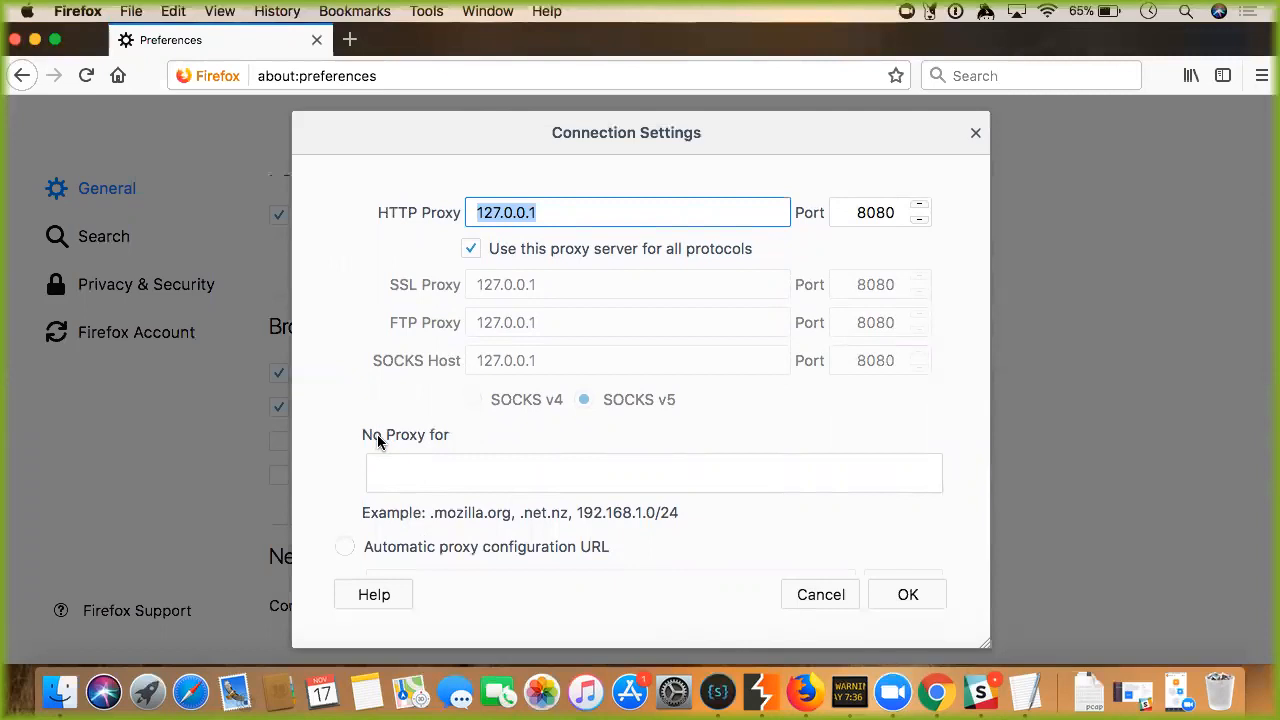
pyautogui.click(502, 465)
pyautogui.write('.mozilla.org')
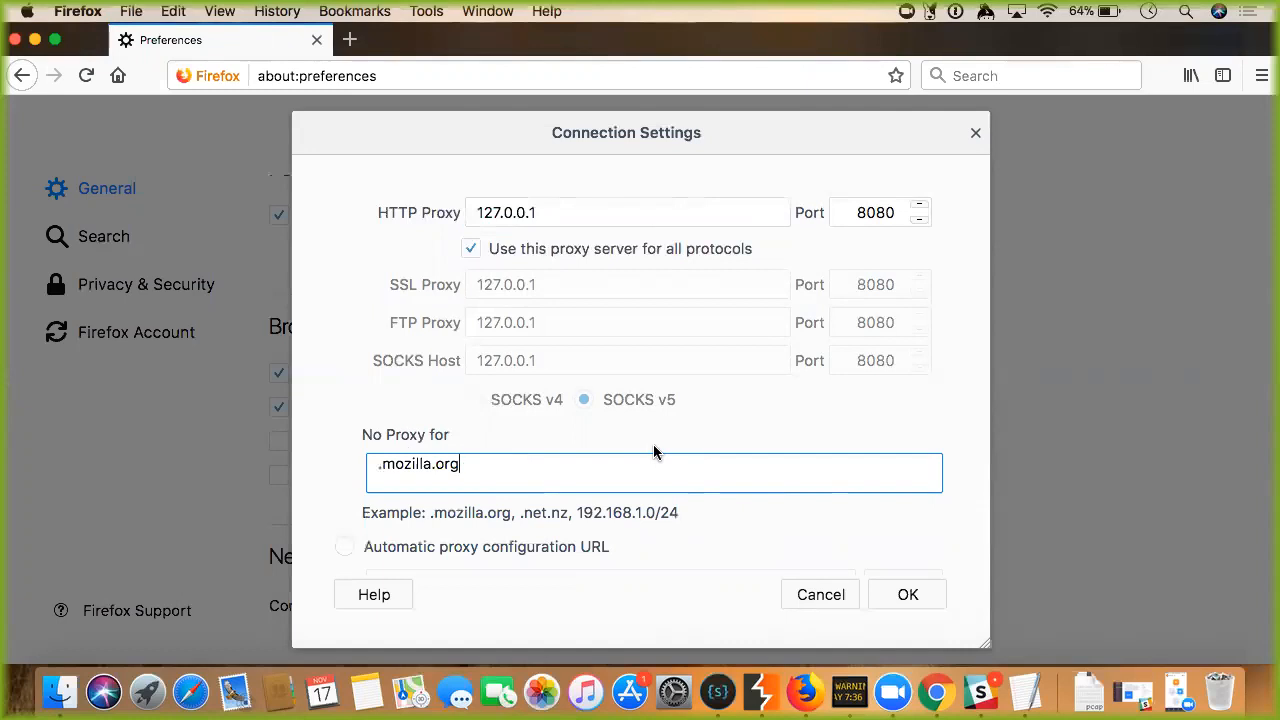
pyautogui.tripleClick(590, 471)
pyautogui.press('BackSpace')
pyautogui.scroll(-3, 492, 449)
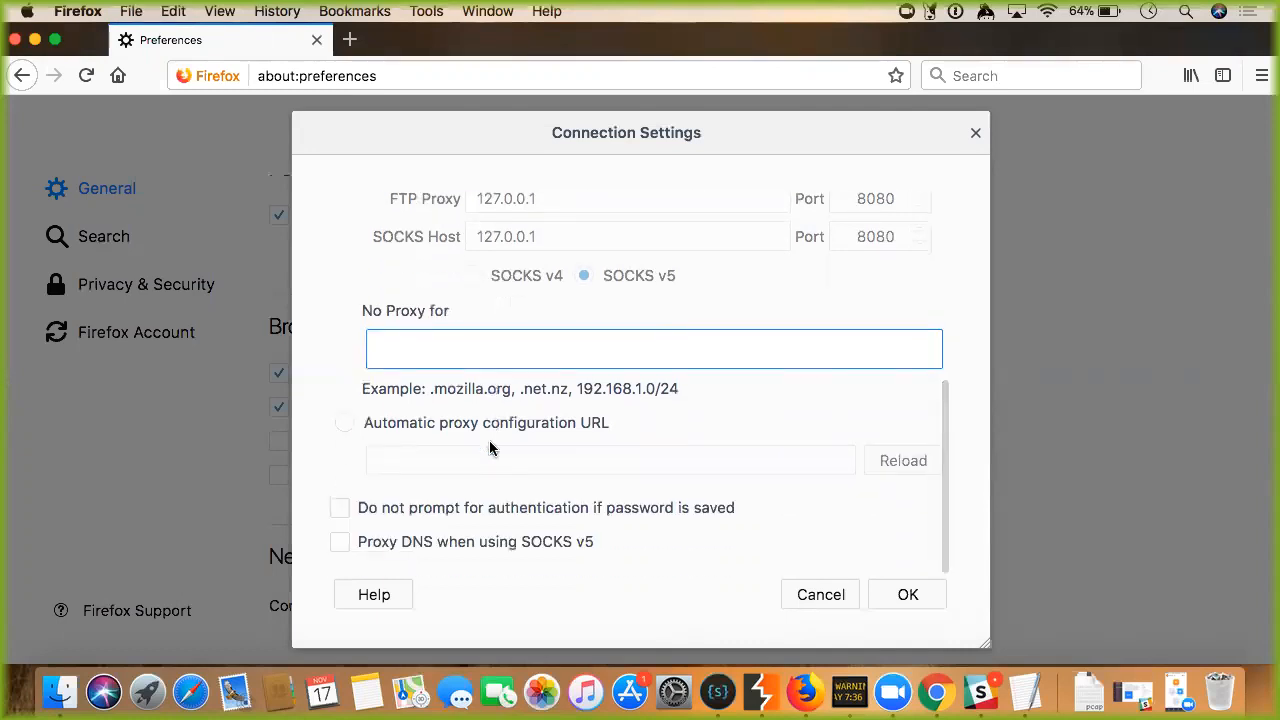
pyautogui.click(905, 595)
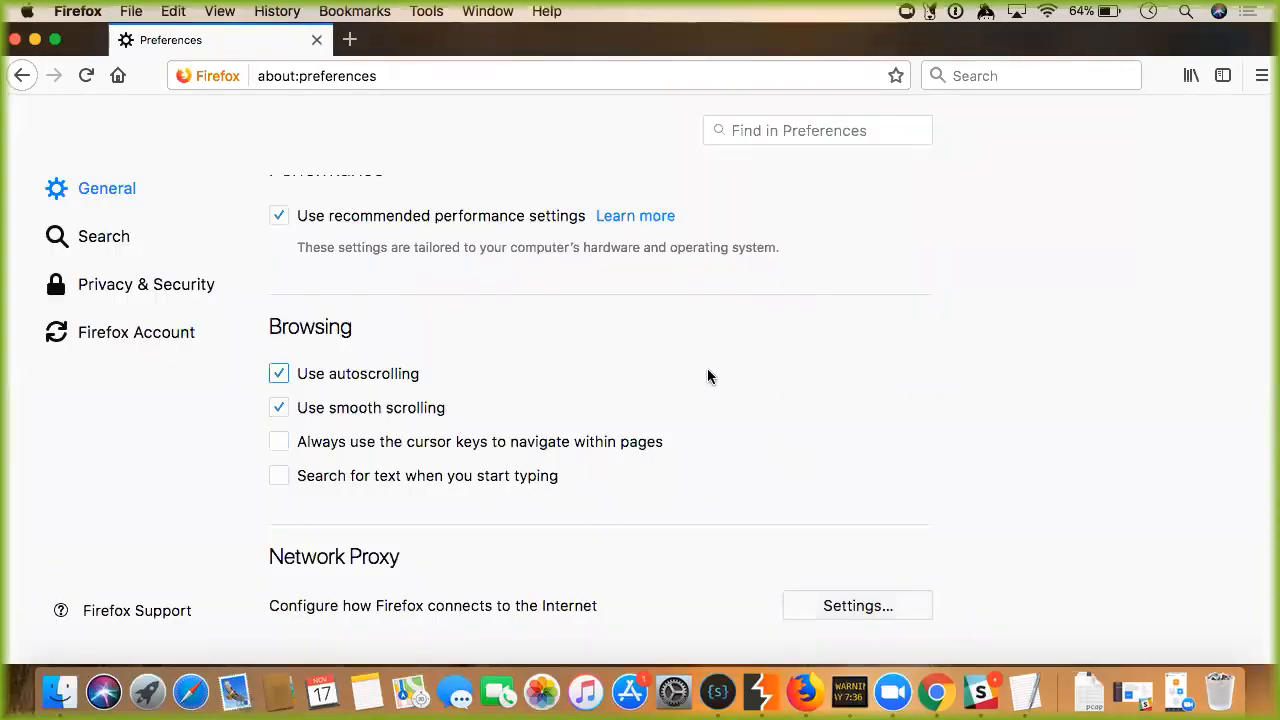
pyautogui.click(1262, 75)
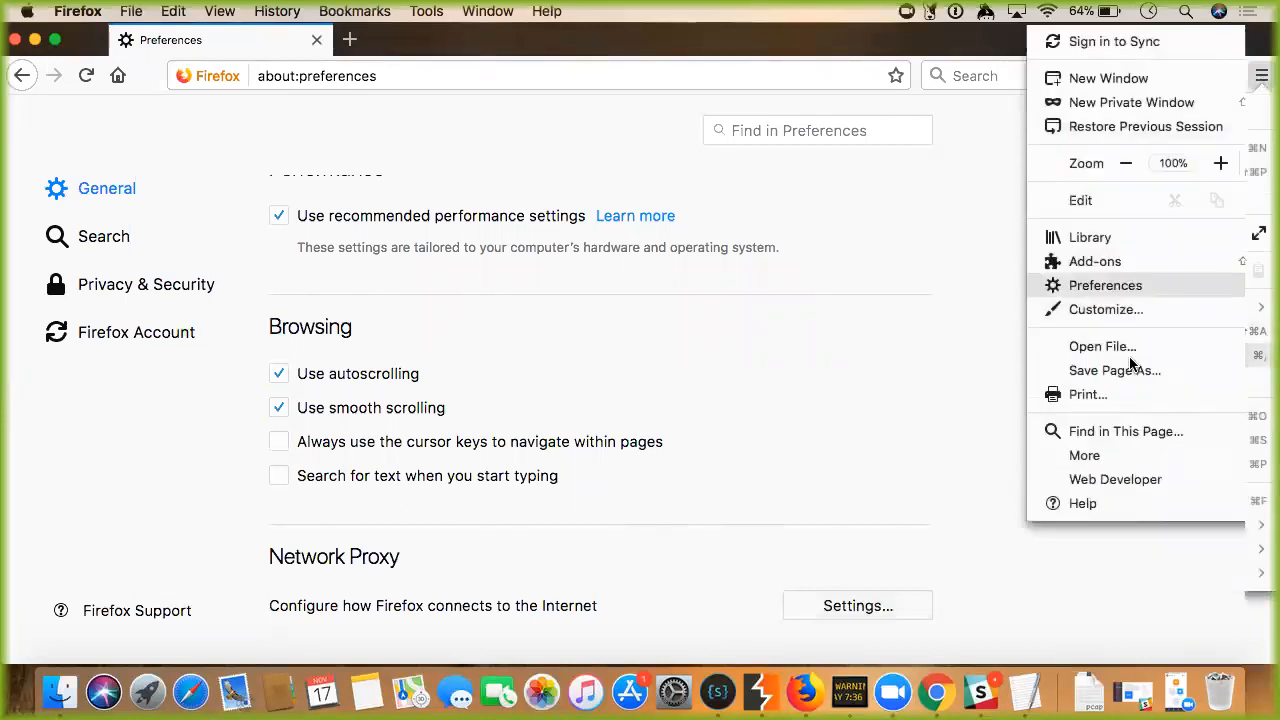
# Reopen Connection Settings to verify the manual proxy is still 127.0.0.1 port 8080.
pyautogui.click(1105, 285)
pyautogui.scroll(-15, 825, 443)
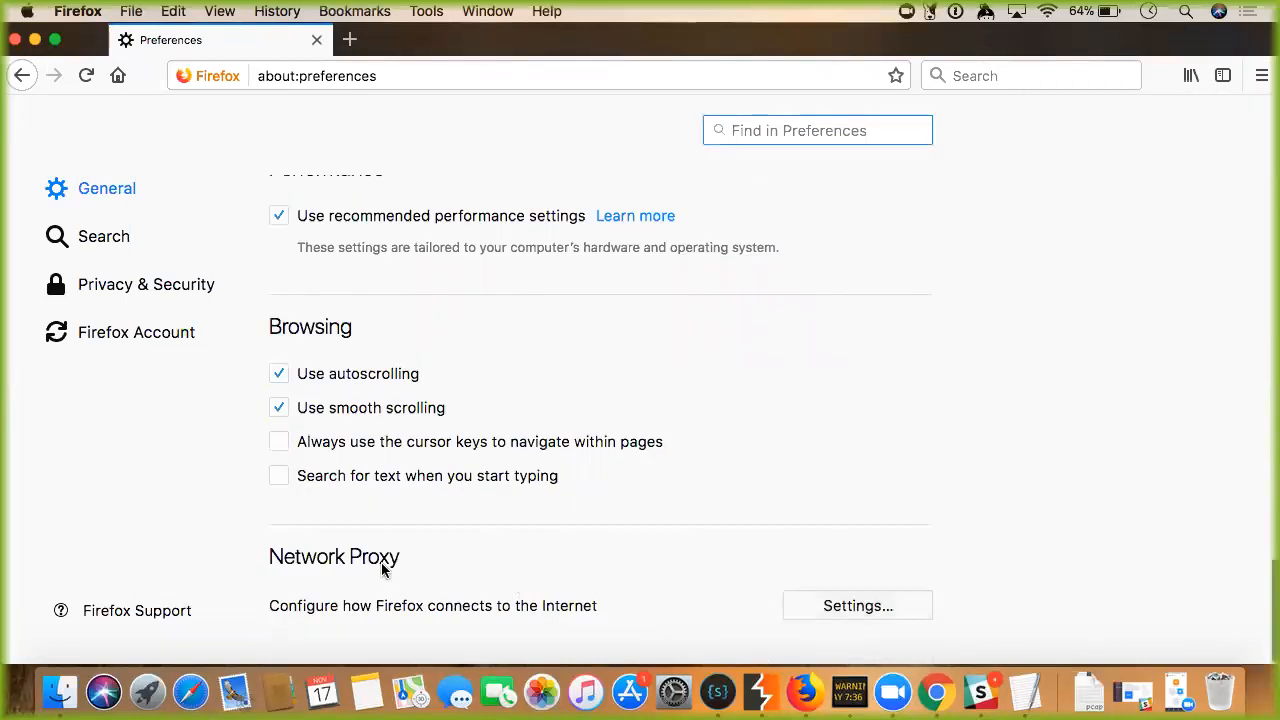
pyautogui.click(808, 608)
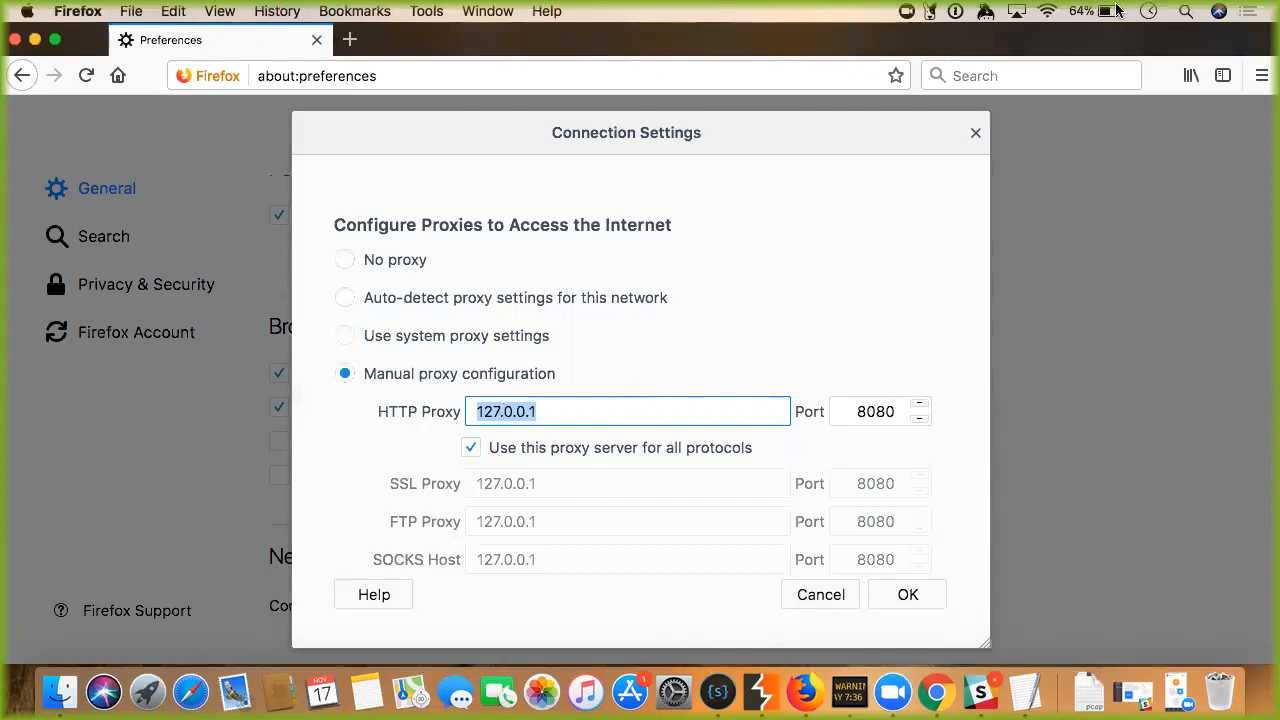
pyautogui.press('super+space')
# Open Terminal and run ifconfig.
pyautogui.write('ter')
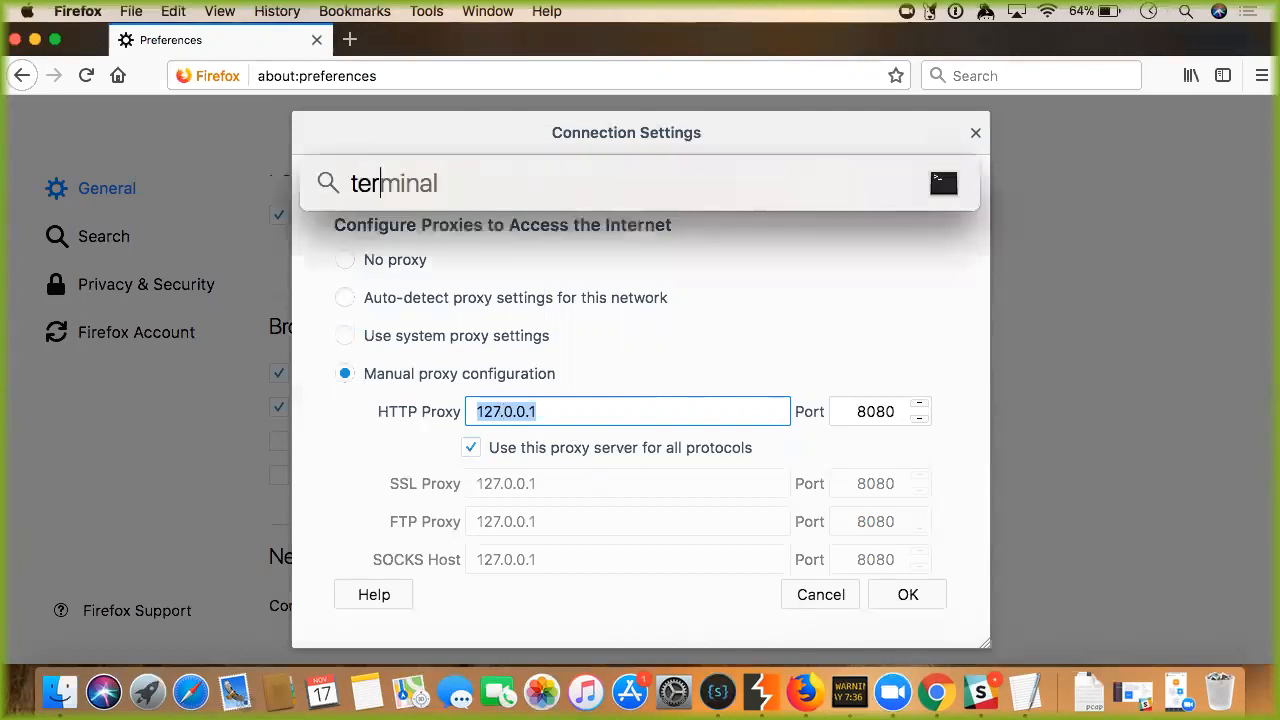
pyautogui.press('Return')
pyautogui.write('ifconfig')
pyautogui.press('Return')
pyautogui.scroll(2, 888, 372)
pyautogui.scroll(10, 888, 372)
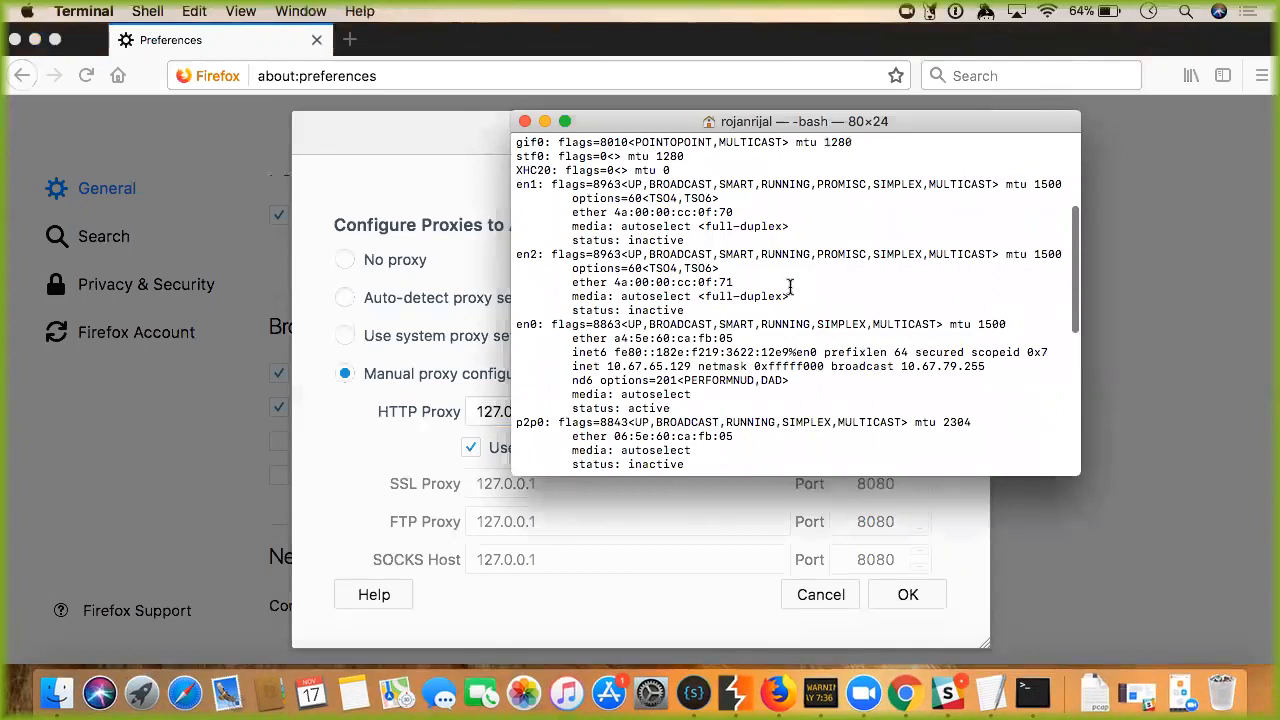
# Run ifconfig | grep 10. to find 10.67.65.129, then return to Firefox's HTTP Proxy field.
pyautogui.press('Up')
pyautogui.write('| grep 10.')
pyautogui.press('Return')
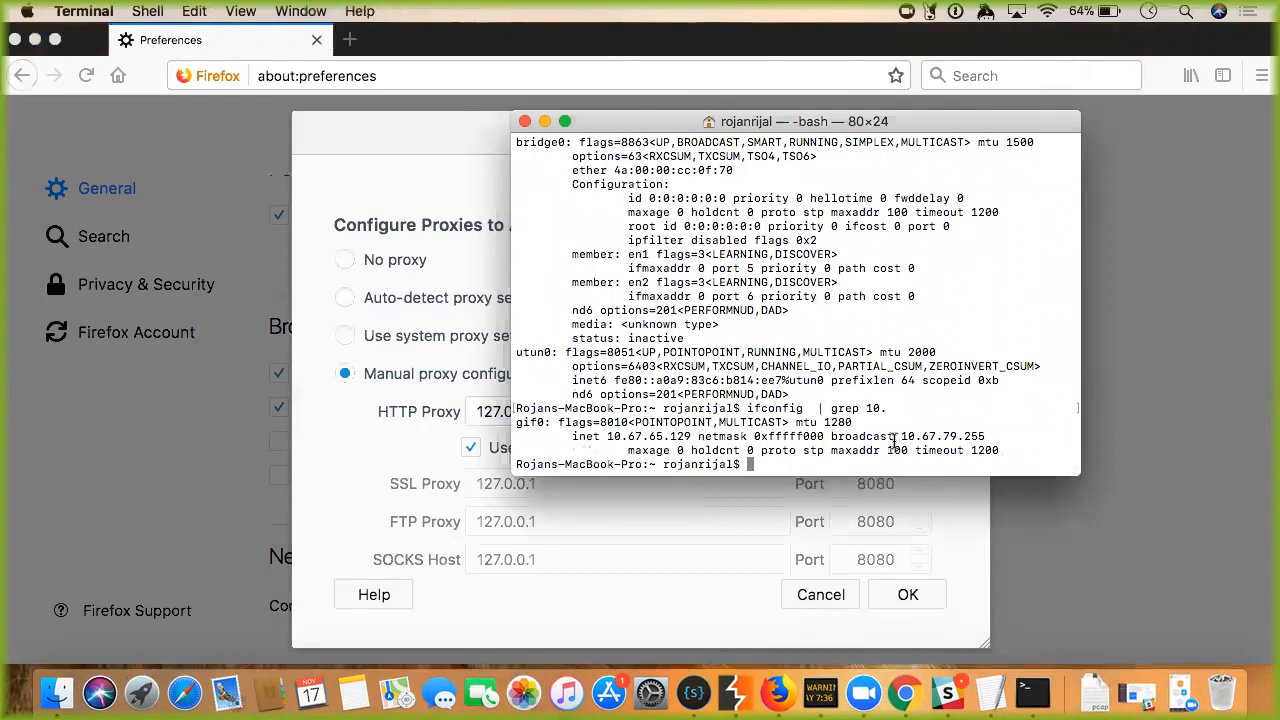
pyautogui.moveTo(607, 436); pyautogui.dragTo(693, 436)
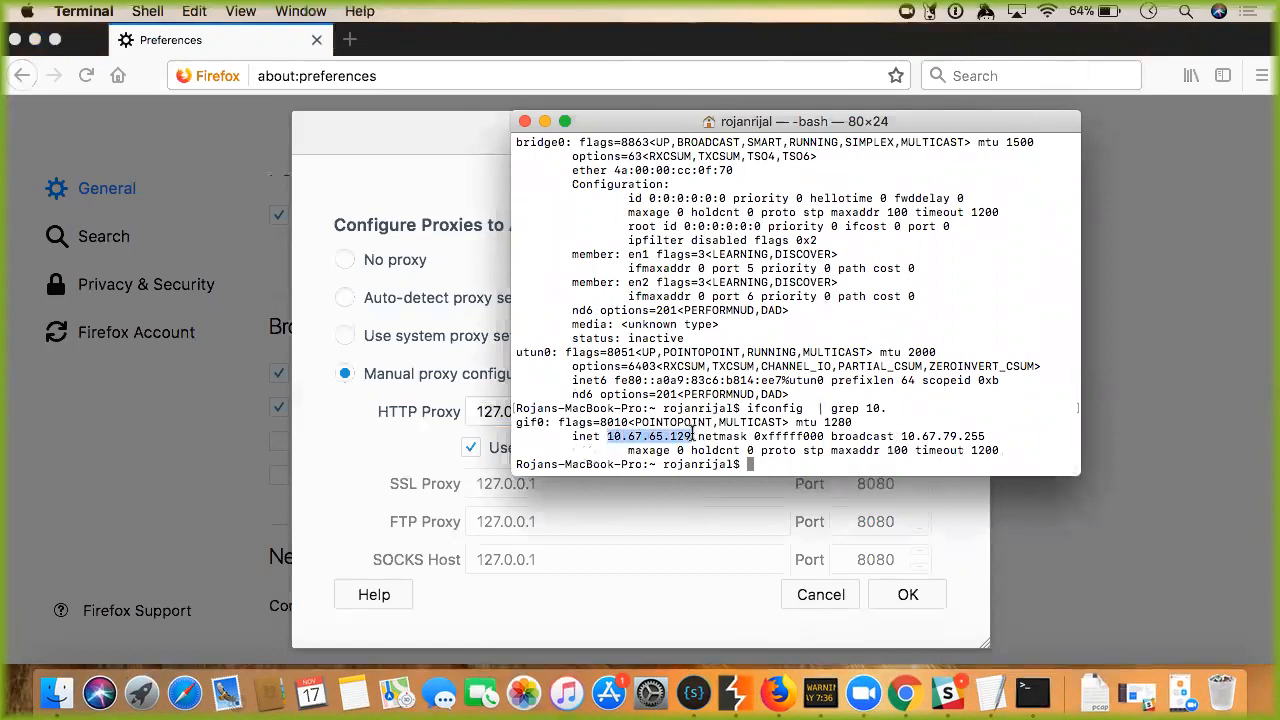
pyautogui.click(468, 414)
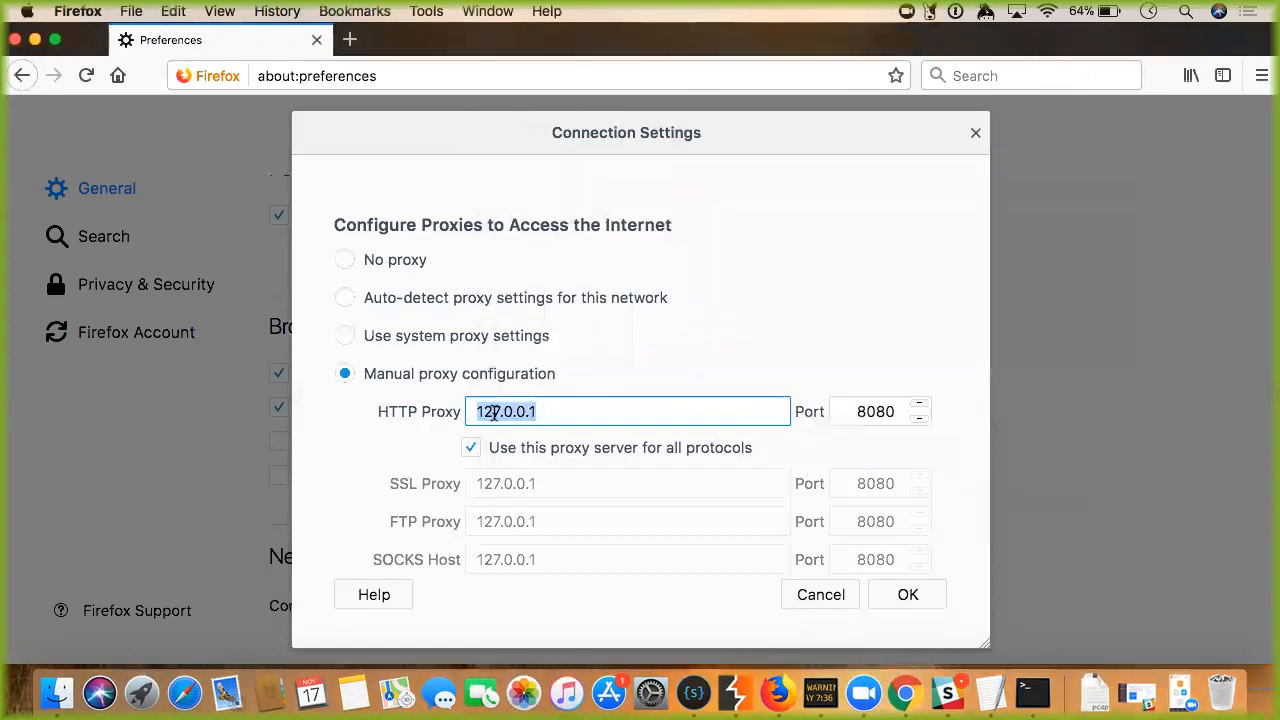
# Type 10. into the HTTP Proxy field.
pyautogui.write('91')
pyautogui.press('BackSpace')
pyautogui.press('BackSpace')
pyautogui.write('10.')
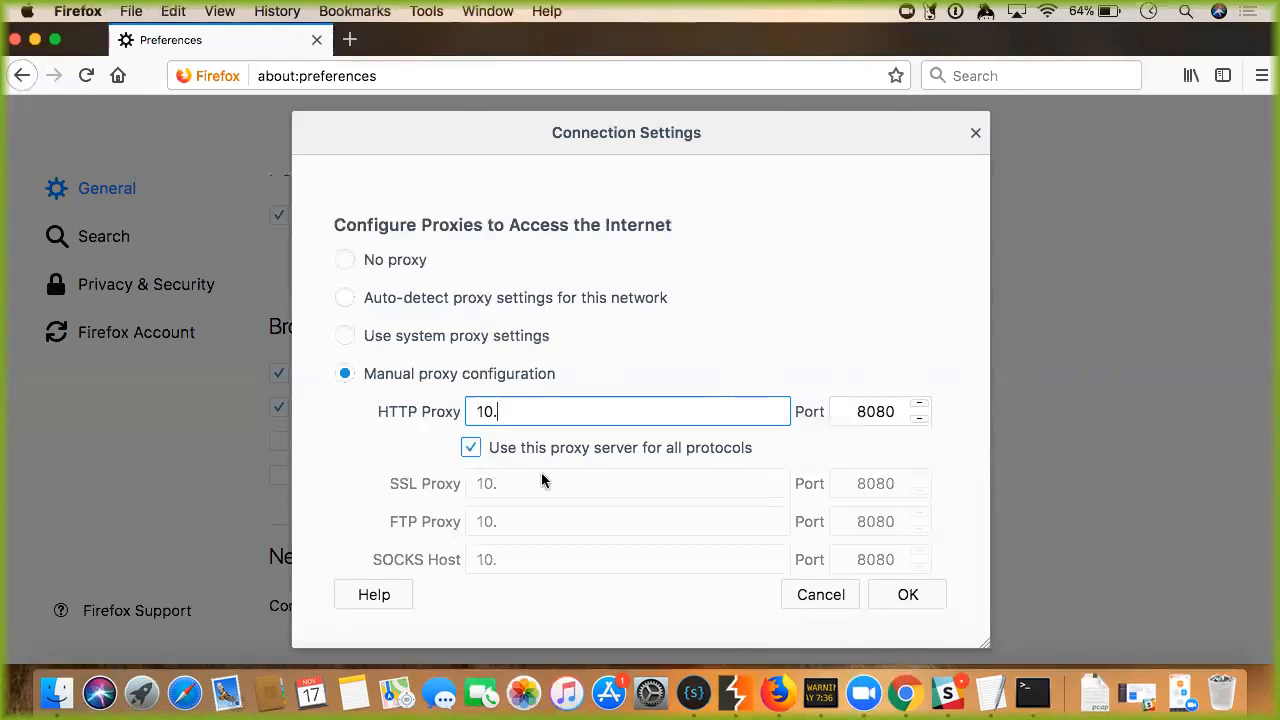
# Bring up Burp Suite Professional, dismiss the update notice, and start the project.
pyautogui.click(740, 700)
pyautogui.click(809, 511)
pyautogui.click(1004, 581)
pyautogui.click(1004, 581)
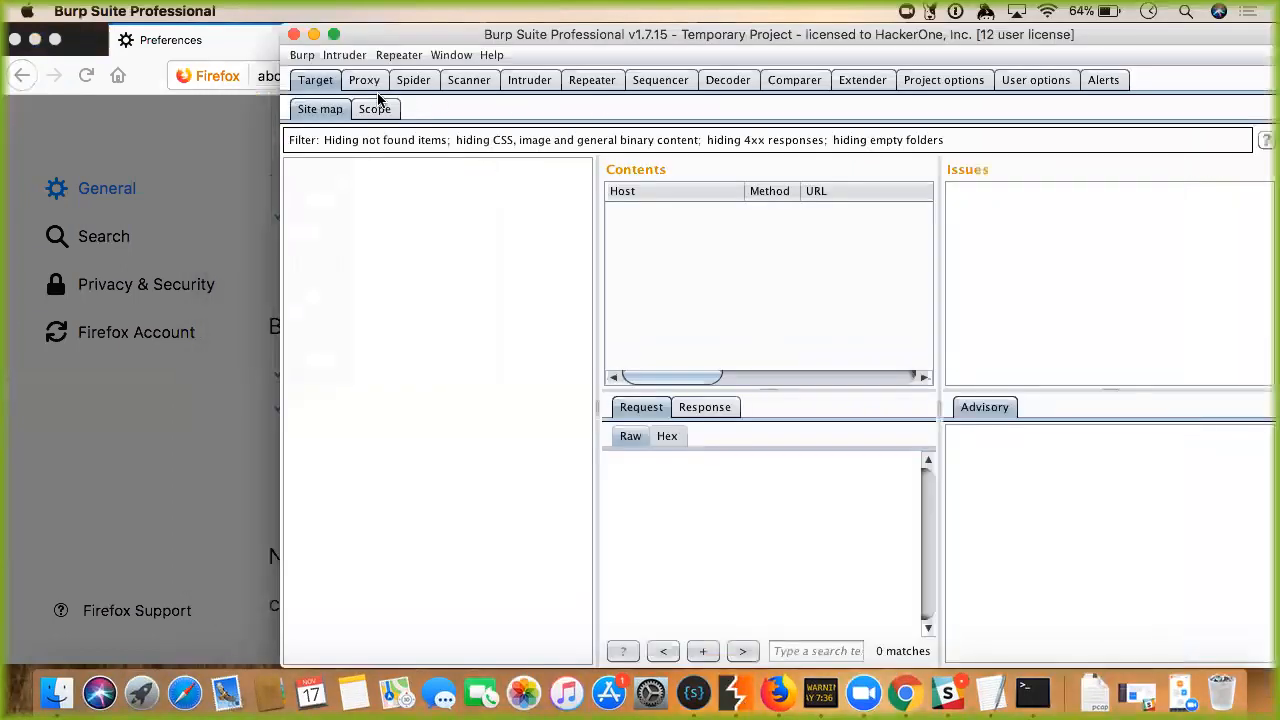
# Open the Proxy listener options and select the 127.0.0.1:8080 listener, cancelling a stray new-listener dialog.
pyautogui.click(364, 86)
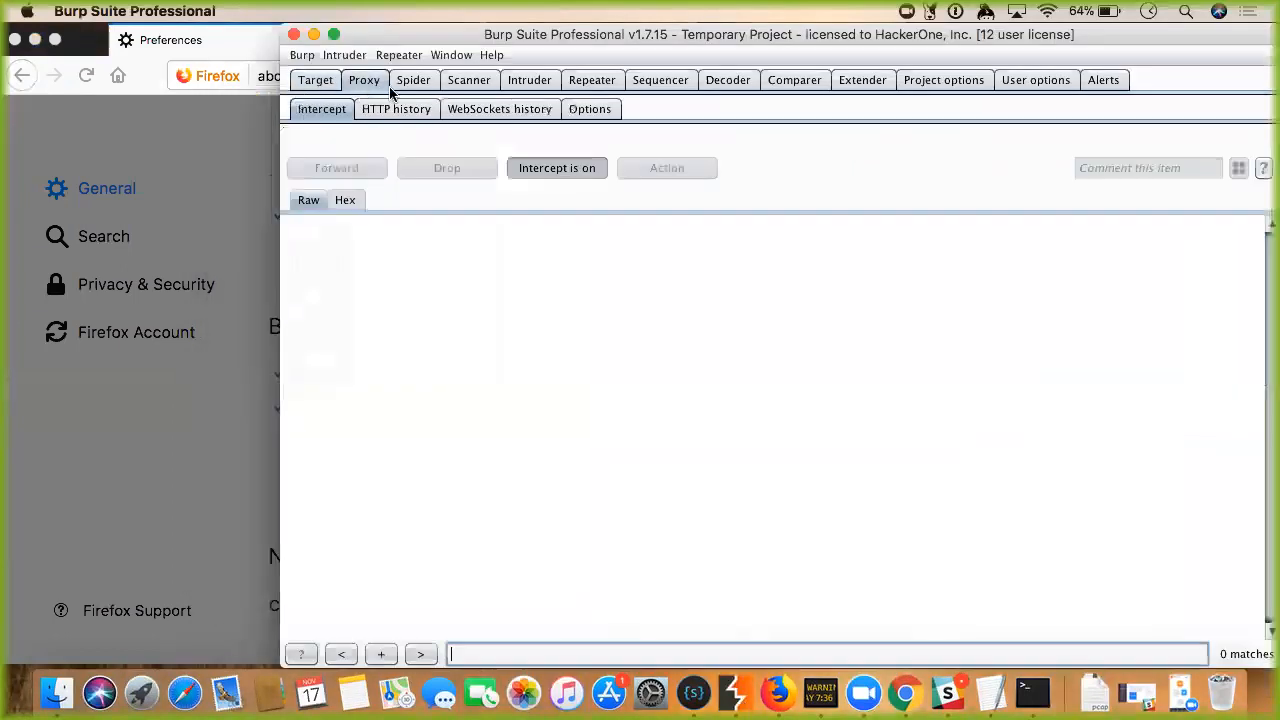
pyautogui.click(596, 112)
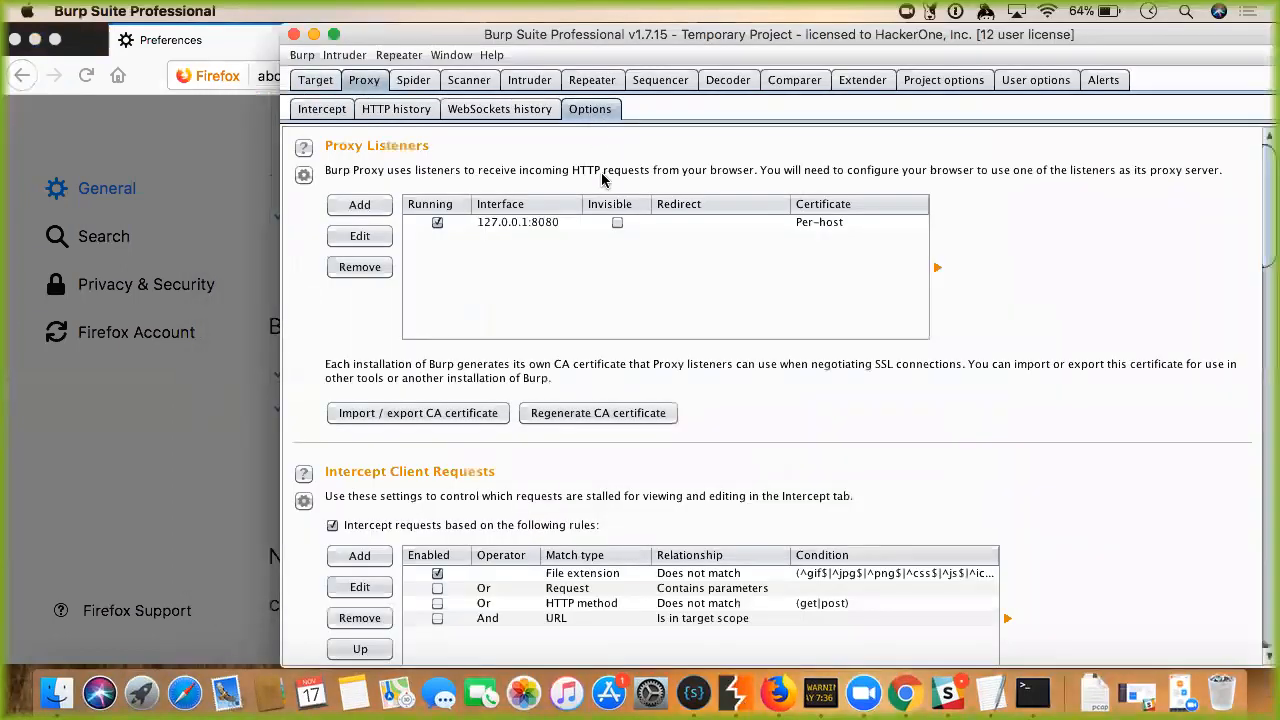
pyautogui.click(484, 225)
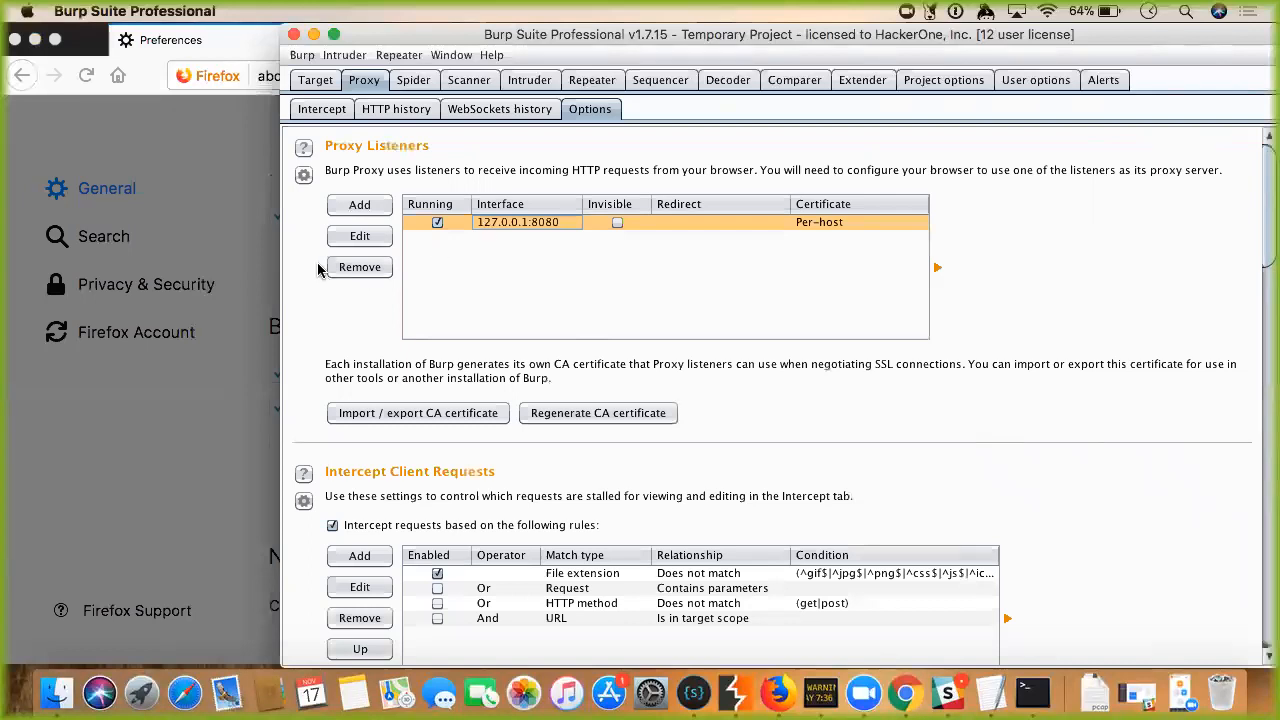
pyautogui.click(360, 205)
pyautogui.click(598, 306)
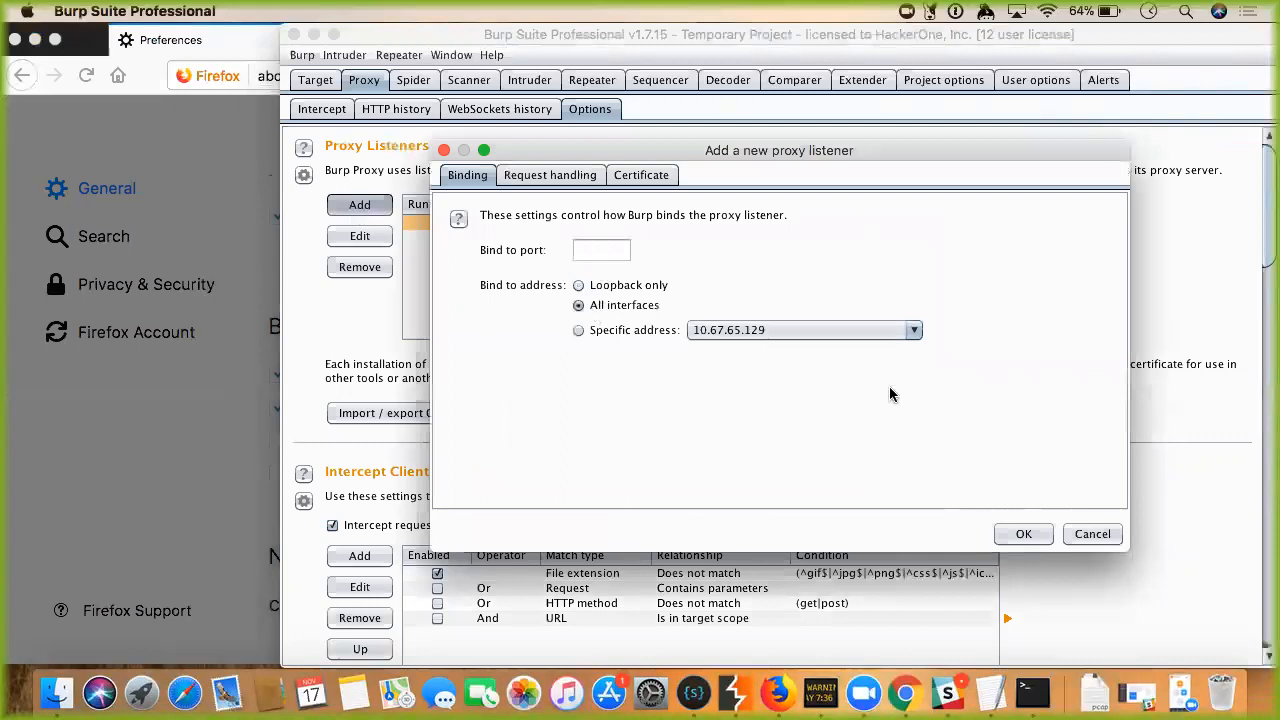
pyautogui.click(1093, 533)
# Change the listener to all interfaces on port 8081, confirming and allowing it through the firewall.
pyautogui.click(360, 236)
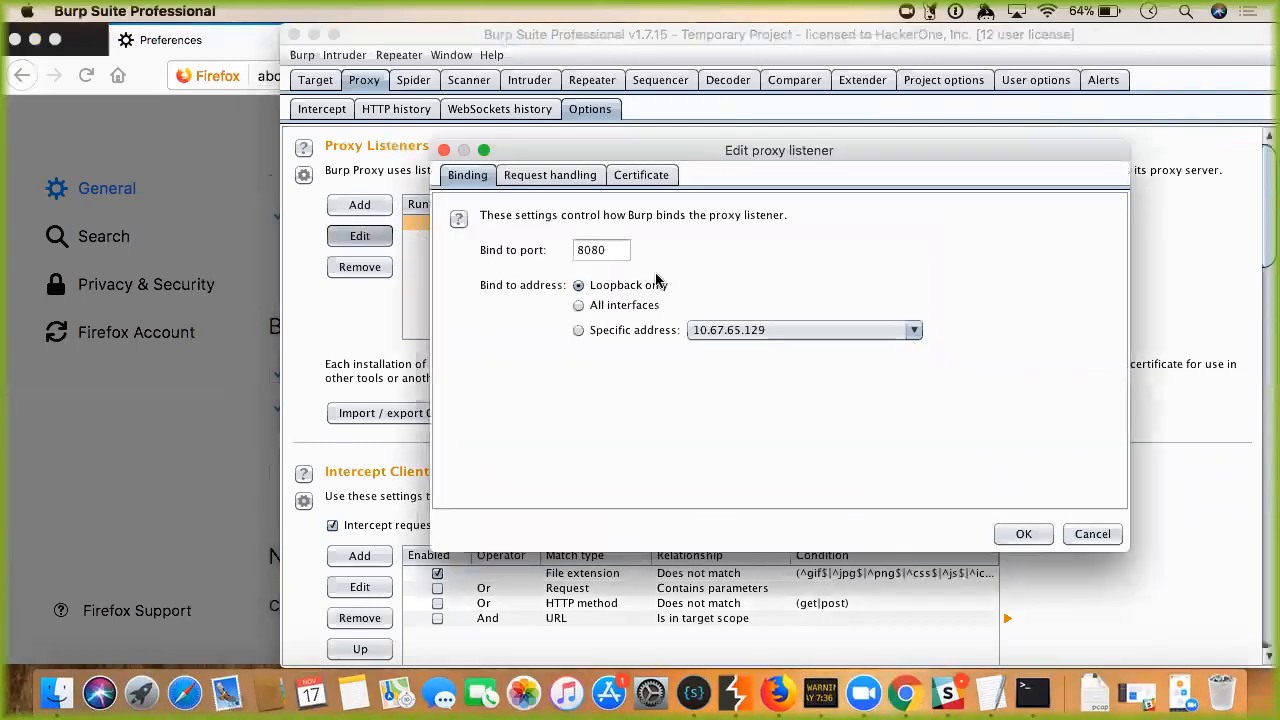
pyautogui.click(618, 251)
pyautogui.press('BackSpace')
pyautogui.write('1')
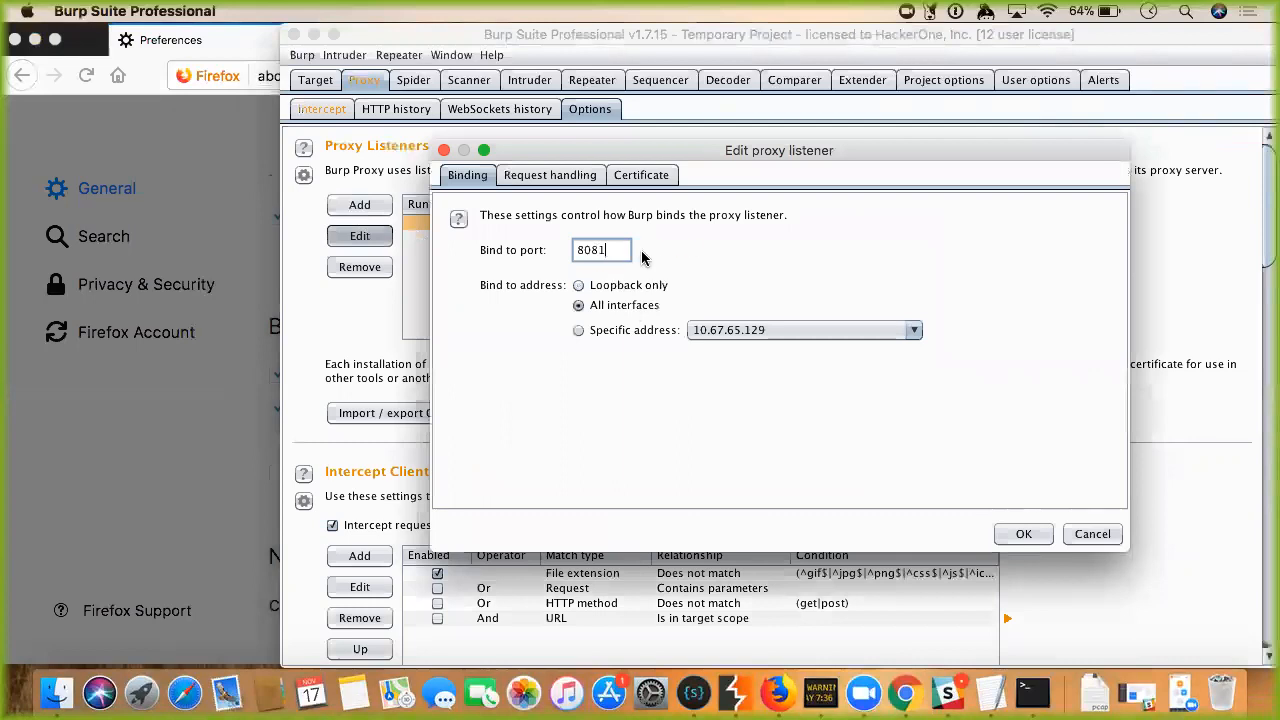
pyautogui.click(1022, 534)
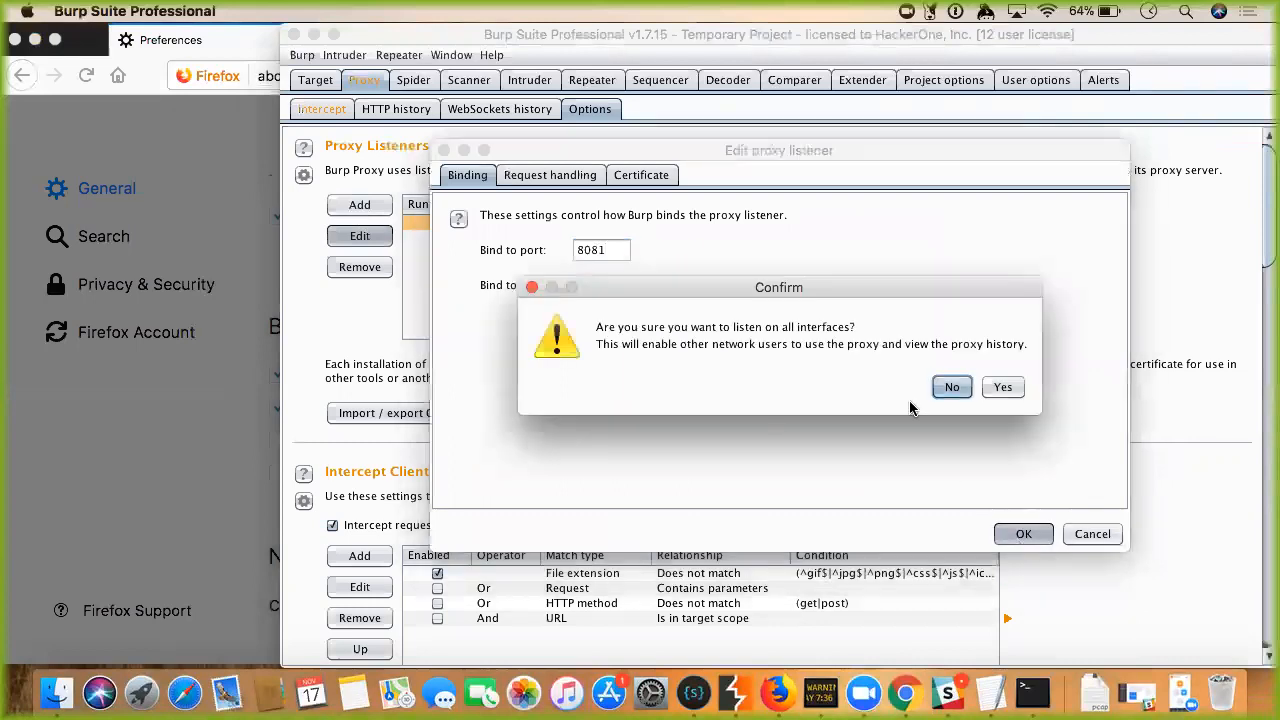
pyautogui.click(1003, 388)
pyautogui.click(783, 304)
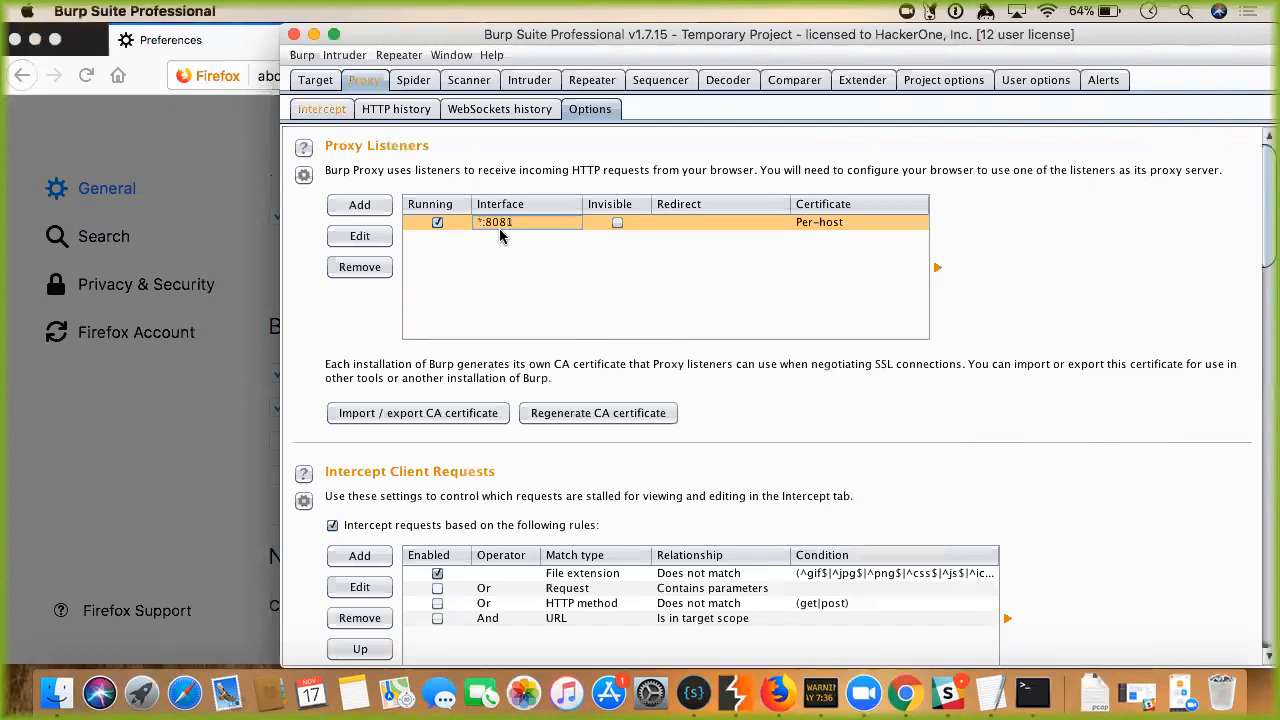
pyautogui.click(372, 238)
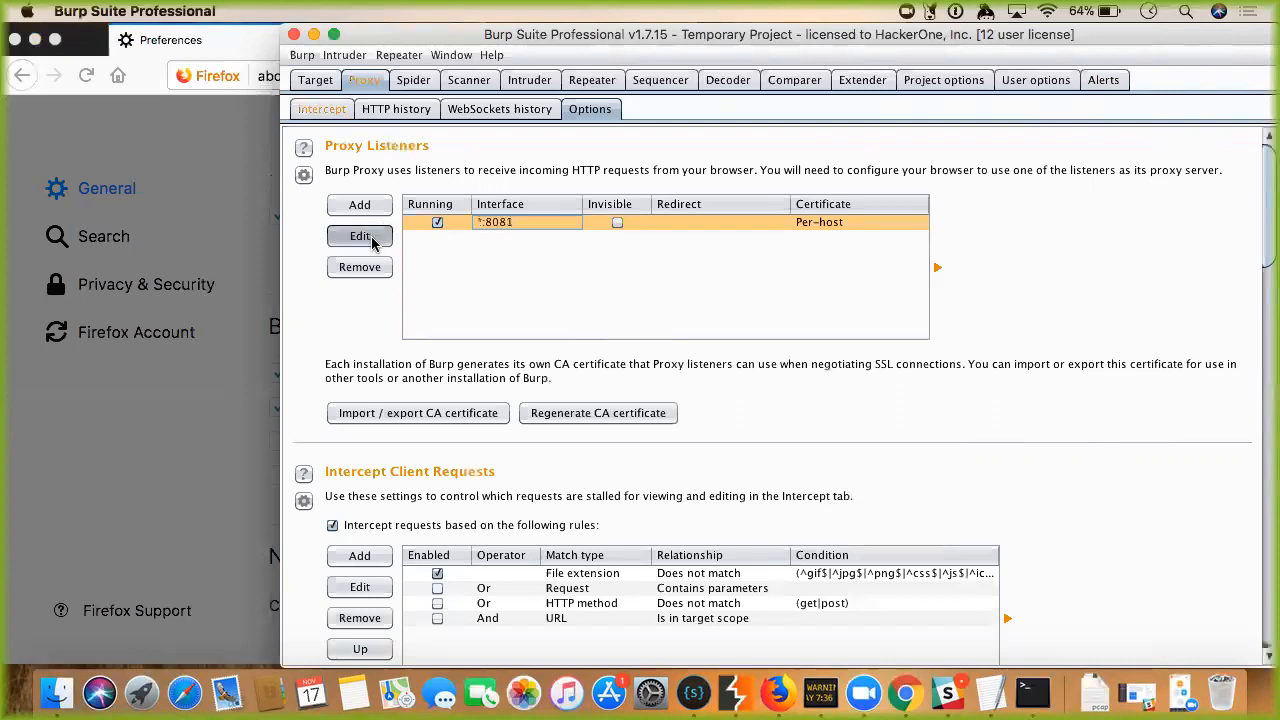
# Set Burp's listener back to loopback only on port 8080 (127.0.0.1:8080).
pyautogui.click(580, 286)
pyautogui.click(618, 250)
pyautogui.press('BackSpace')
pyautogui.write('0')
pyautogui.click(1030, 533)
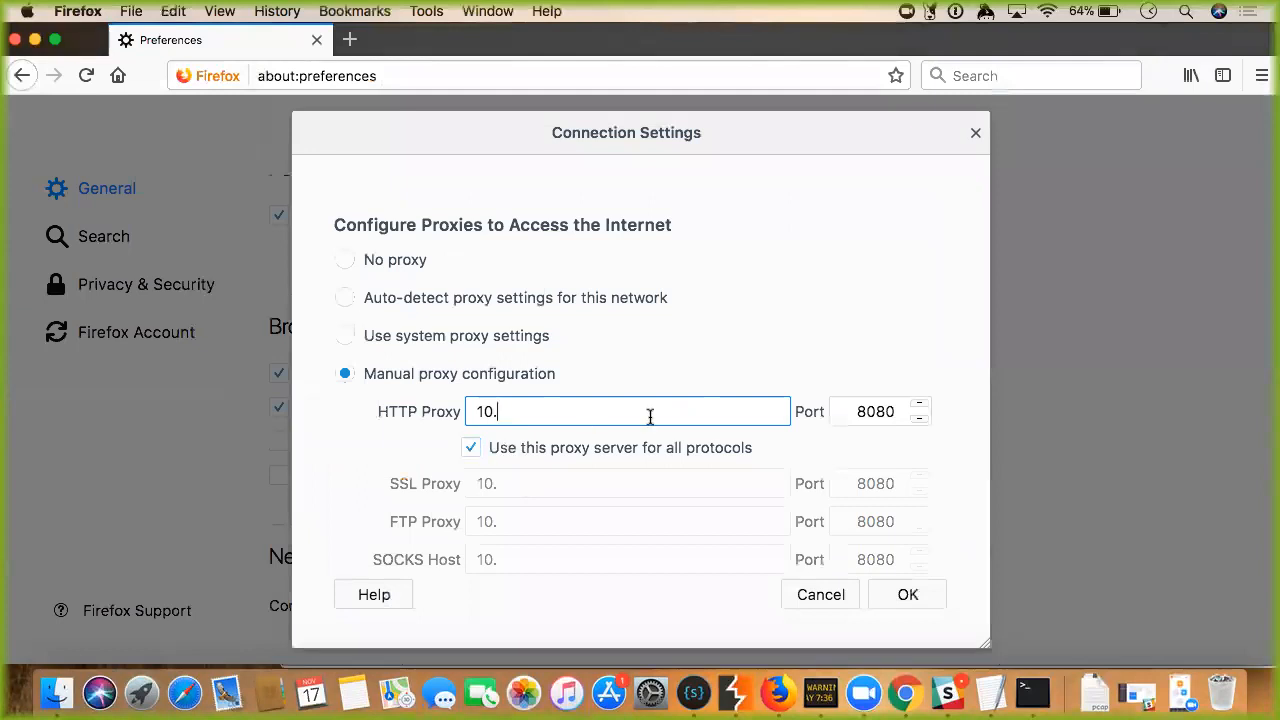
# Change Firefox's HTTP proxy address to 127.0.0.1 and save the proxy settings.
pyautogui.press('BackSpace')
pyautogui.press('BackSpace')
pyautogui.write('27.0.0.1')
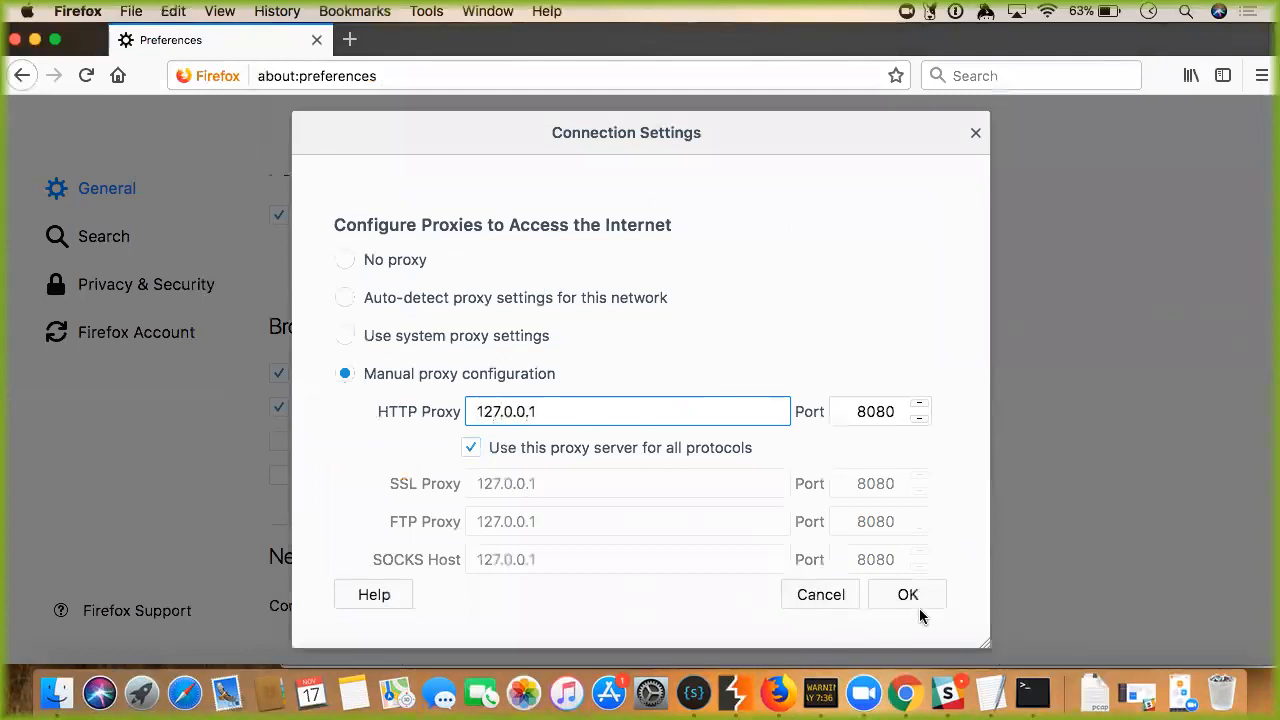
pyautogui.click(914, 600)
pyautogui.click(744, 705)
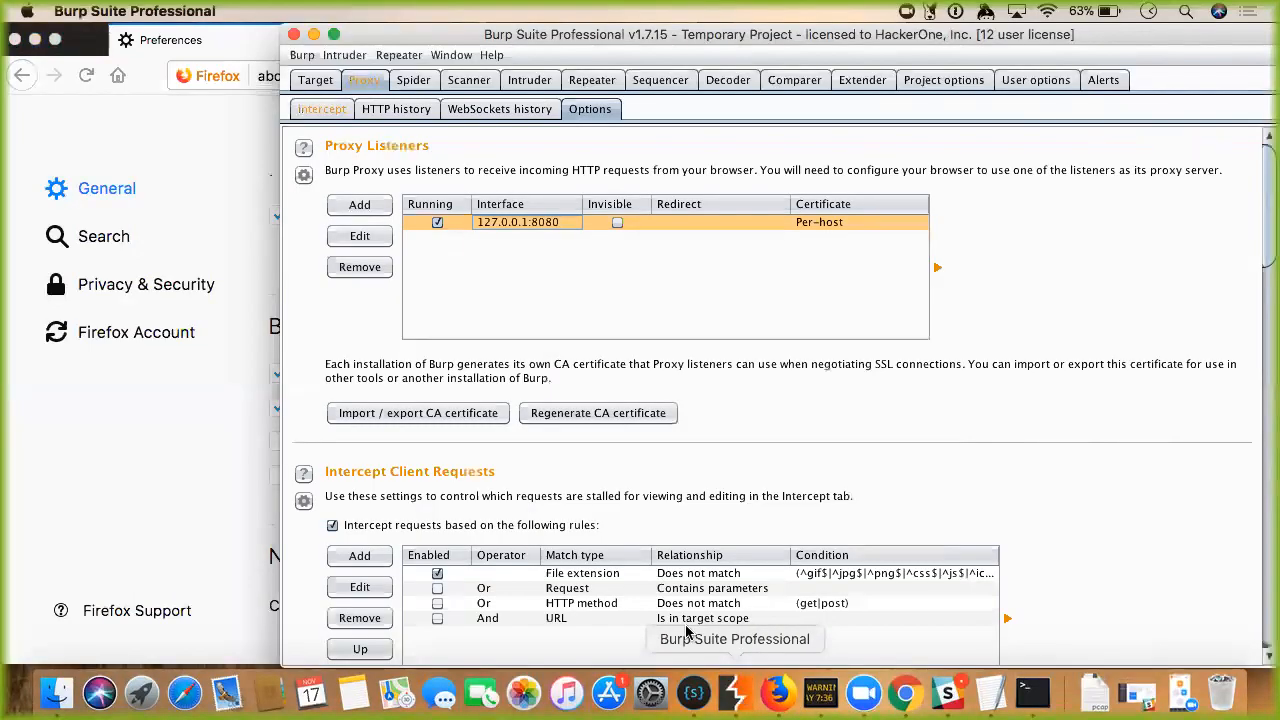
# View the held detectportal.firefox.com request, then quit Burp, confirm, and relaunch it from the Dock.
pyautogui.click(323, 109)
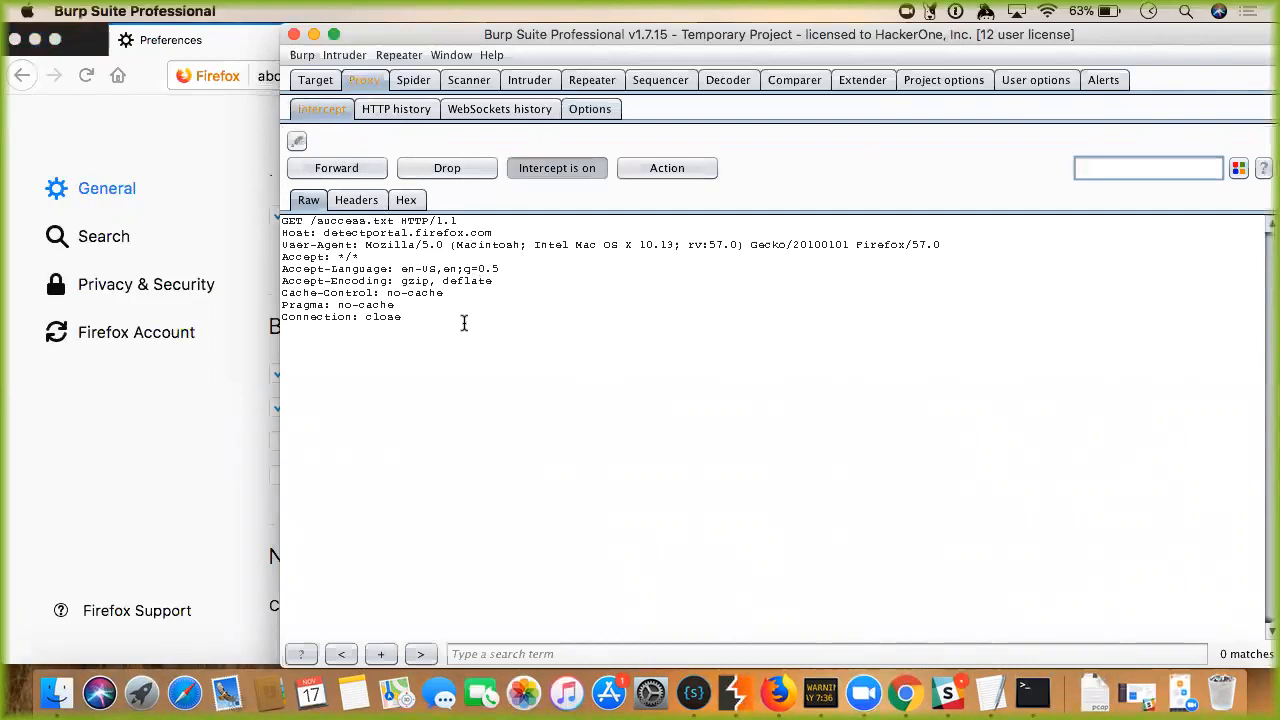
pyautogui.click(294, 35)
pyautogui.click(955, 388)
pyautogui.click(735, 692)
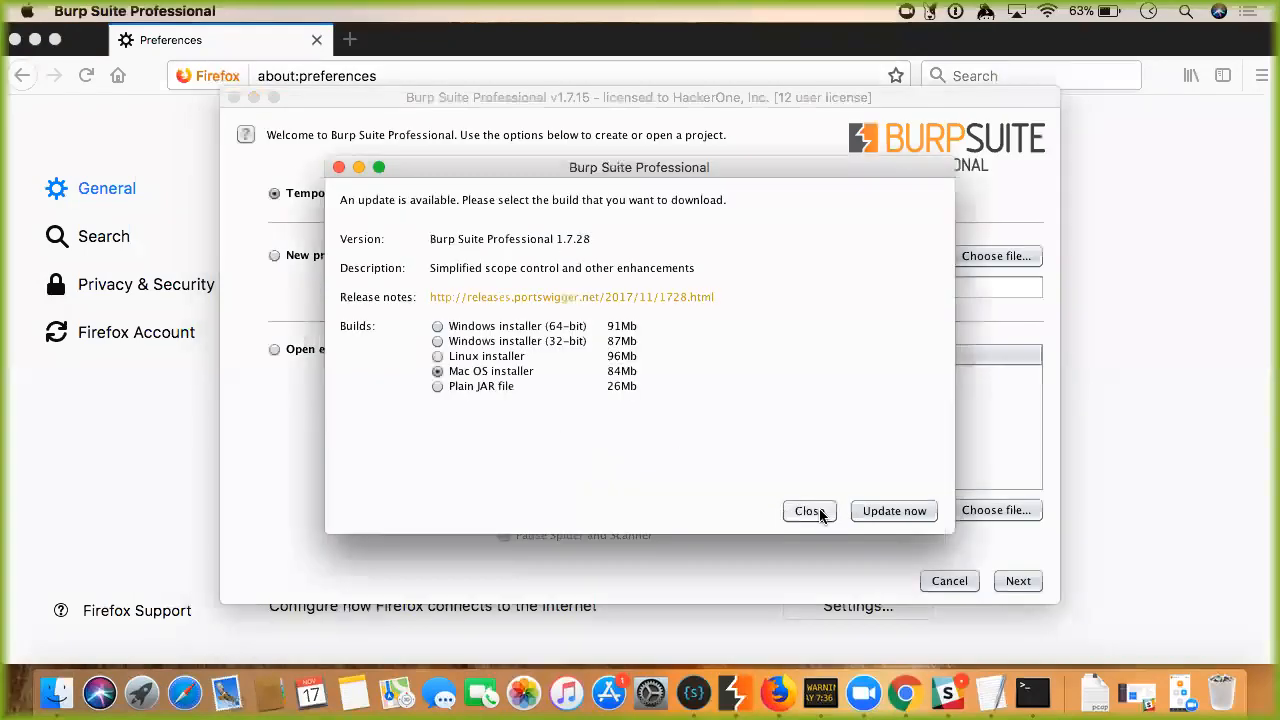
# Close the Burp Suite 1.7.15 update-available notice.
pyautogui.click(809, 511)
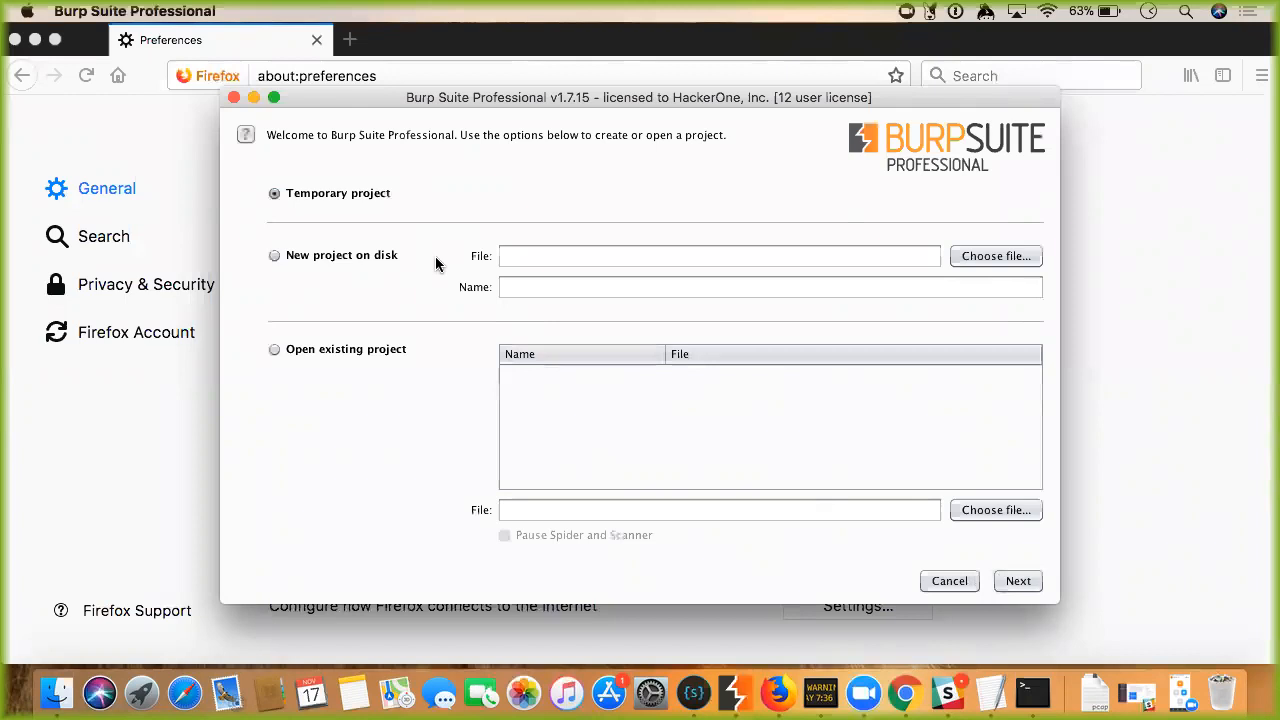
pyautogui.click(353, 259)
pyautogui.click(380, 197)
# Continue with the temporary project and start Burp using Burp defaults.
pyautogui.click(1017, 584)
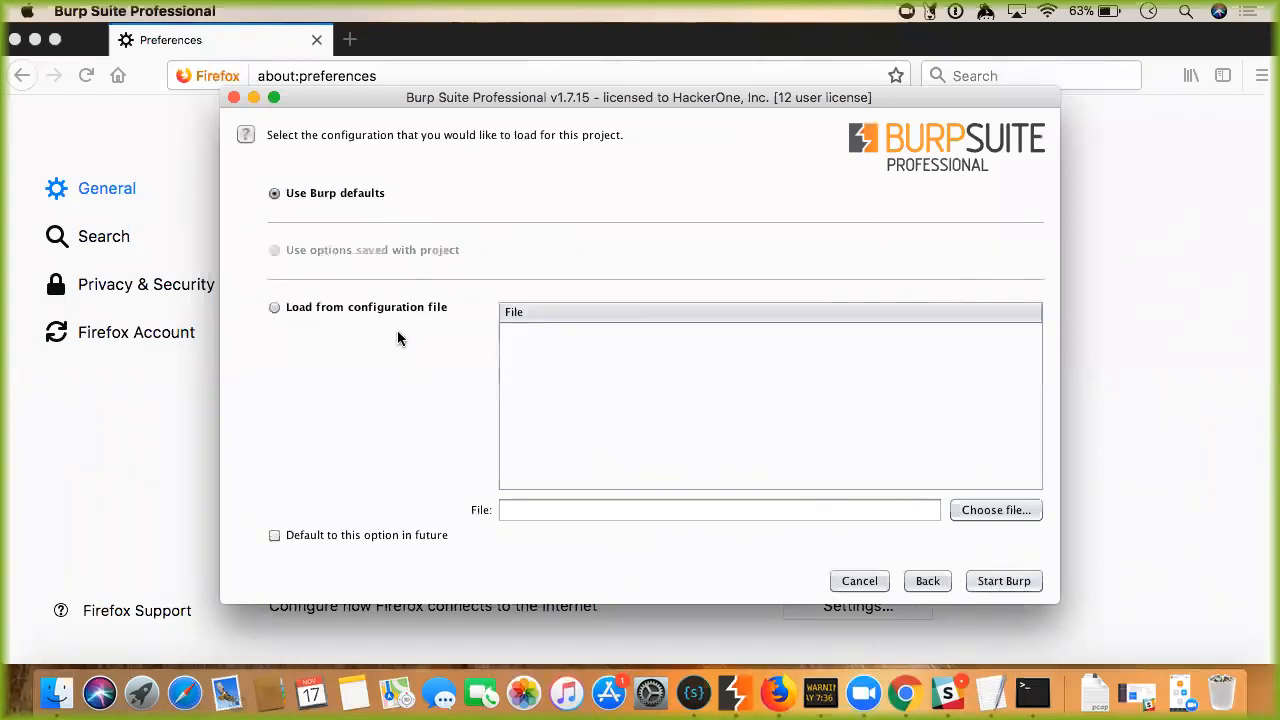
pyautogui.click(1007, 586)
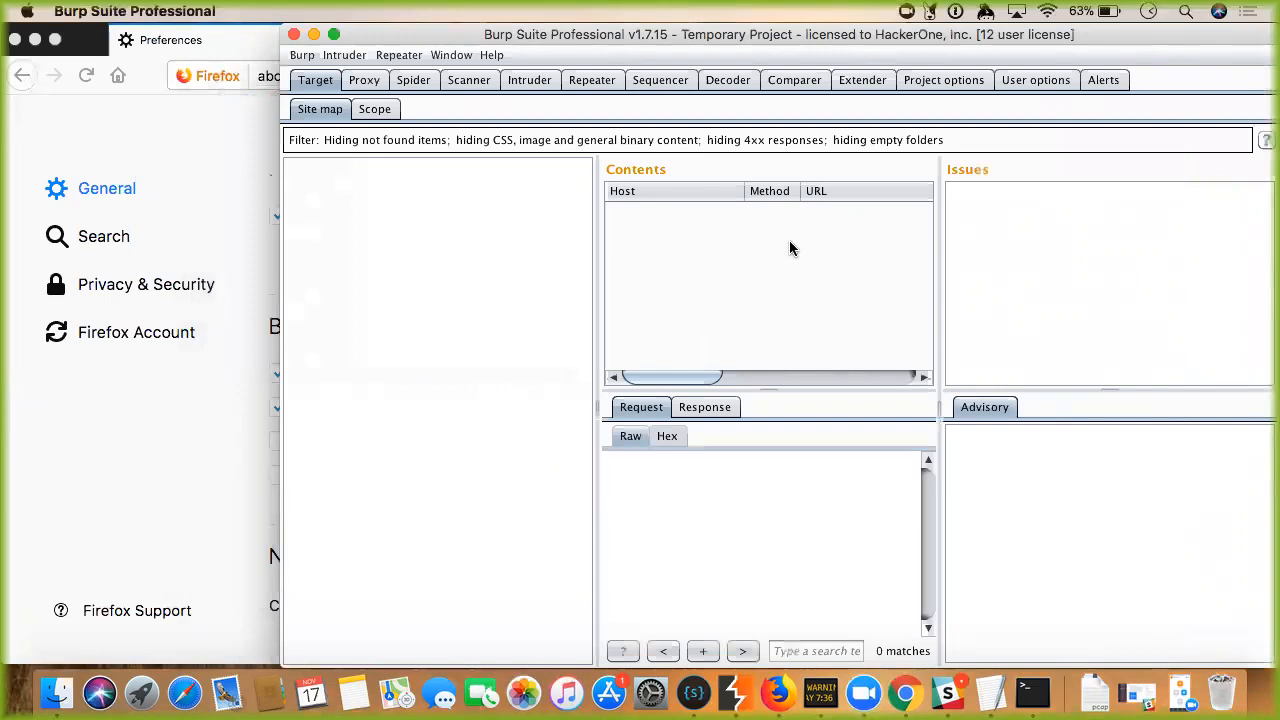
# With Proxy > Intercept showing, load example.com in a new Firefox tab.
pyautogui.click(364, 80)
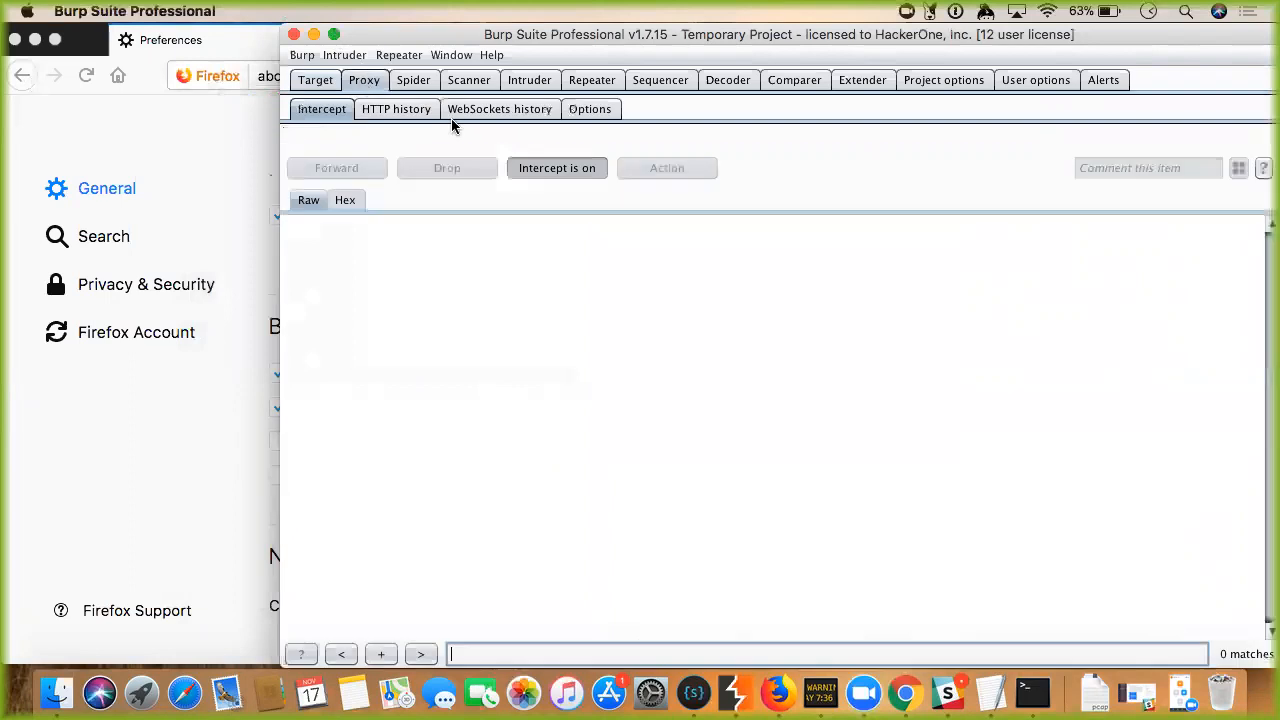
pyautogui.click(271, 182)
pyautogui.click(349, 40)
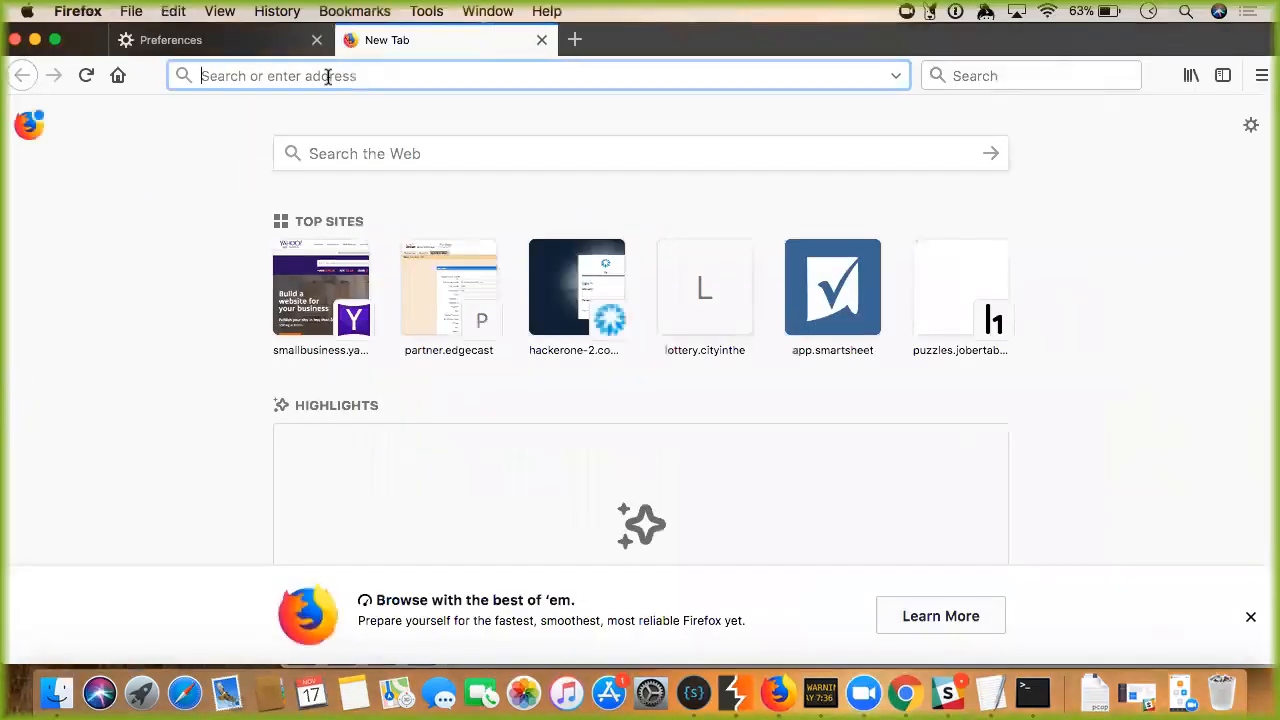
pyautogui.write('exampel')
pyautogui.press('BackSpace')
pyautogui.press('BackSpace')
pyautogui.write('le')
pyautogui.press('Return')
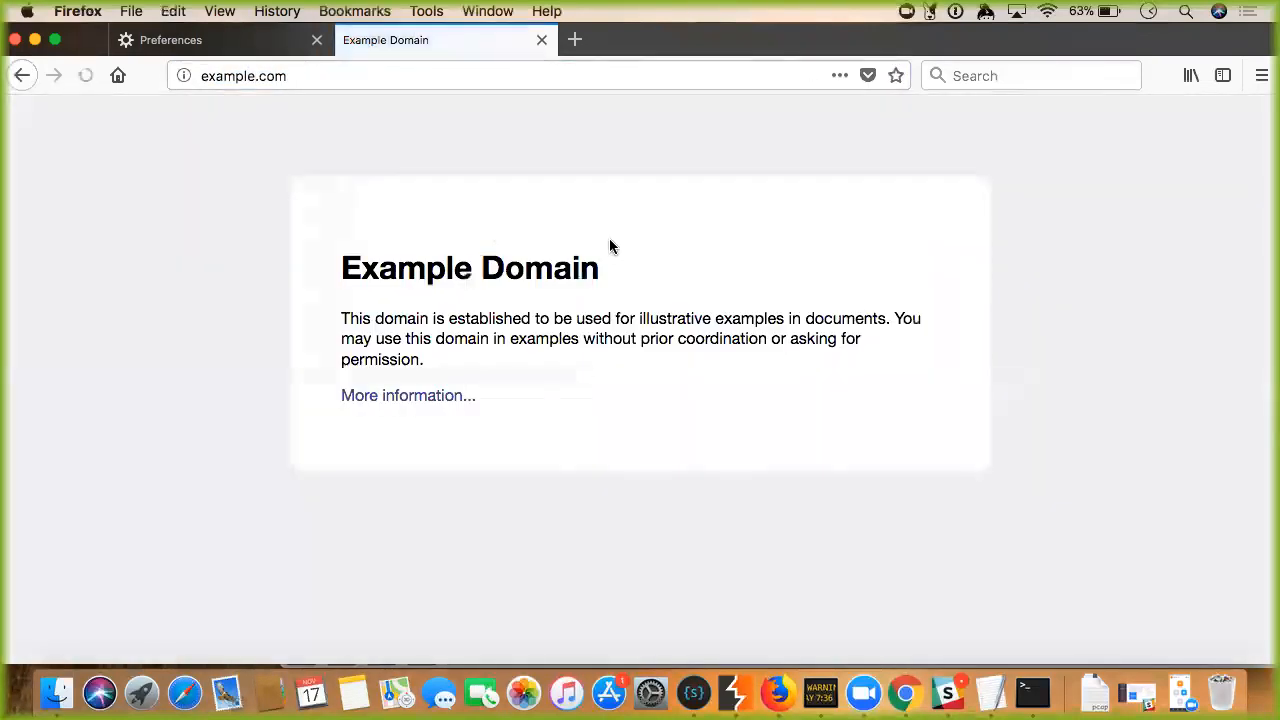
# Toggle interception off and back on in Burp to release the held request.
pyautogui.click(735, 693)
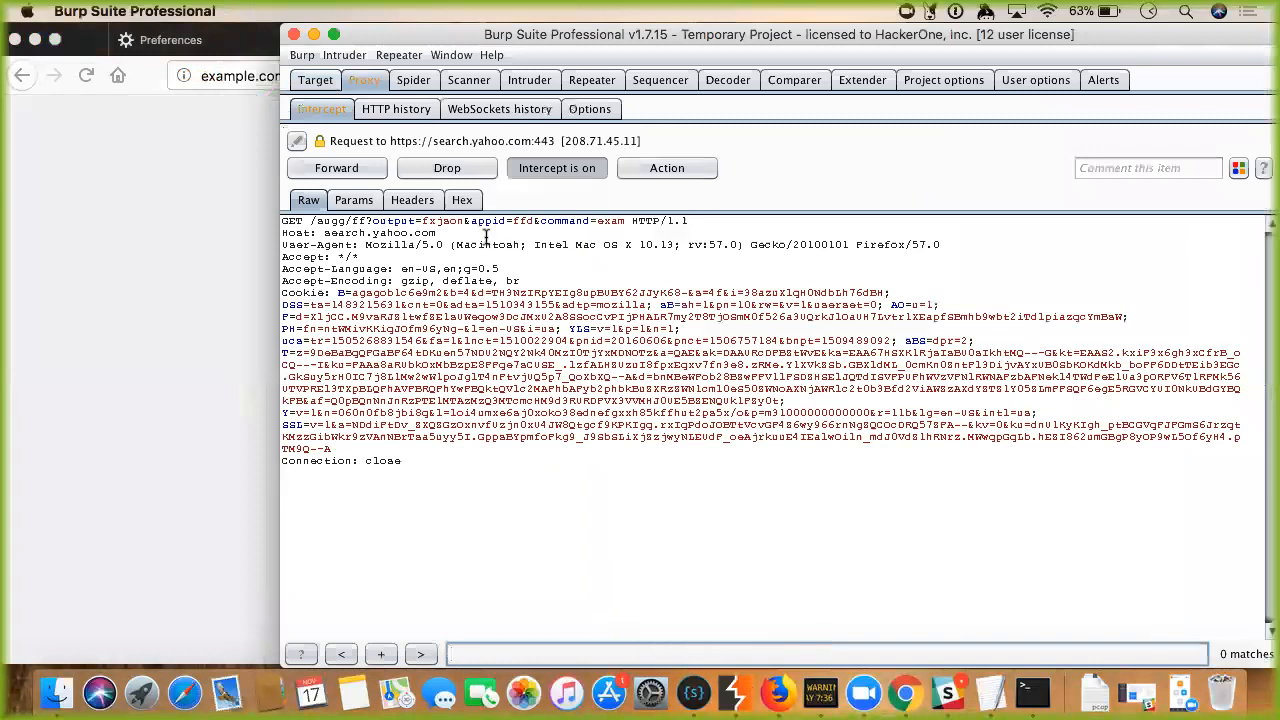
pyautogui.click(533, 170)
pyautogui.click(530, 168)
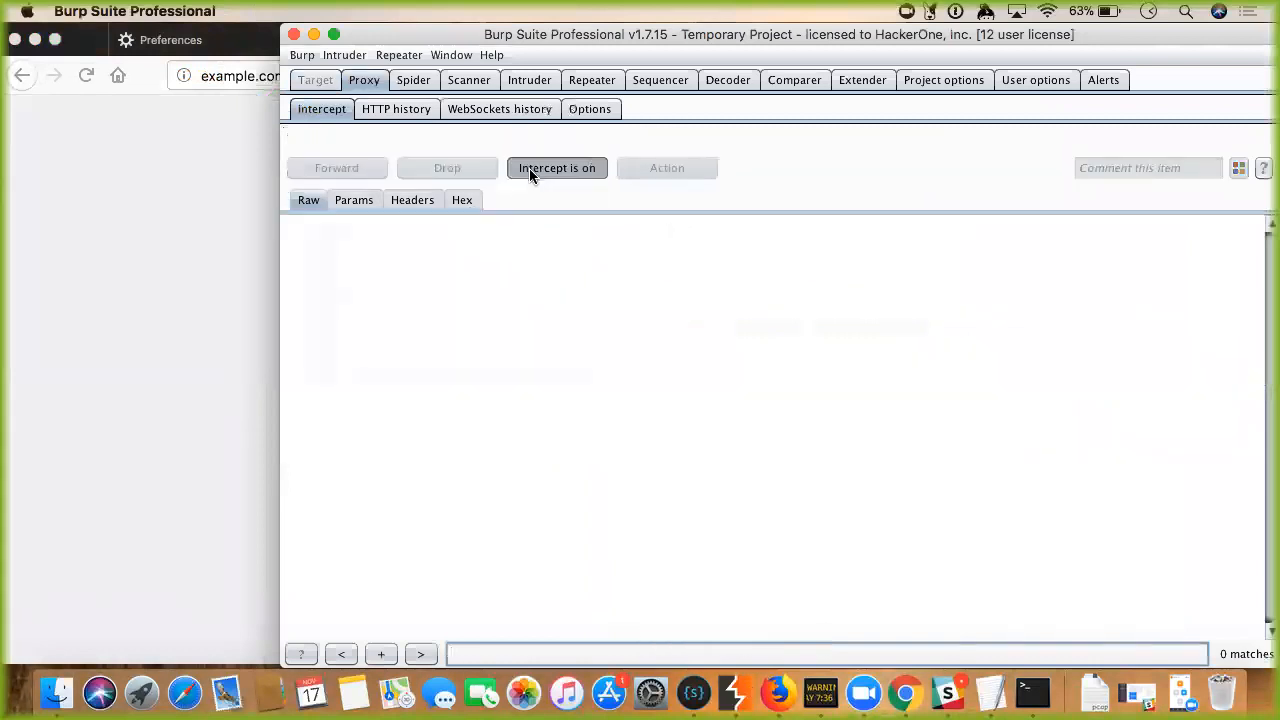
pyautogui.click(231, 76)
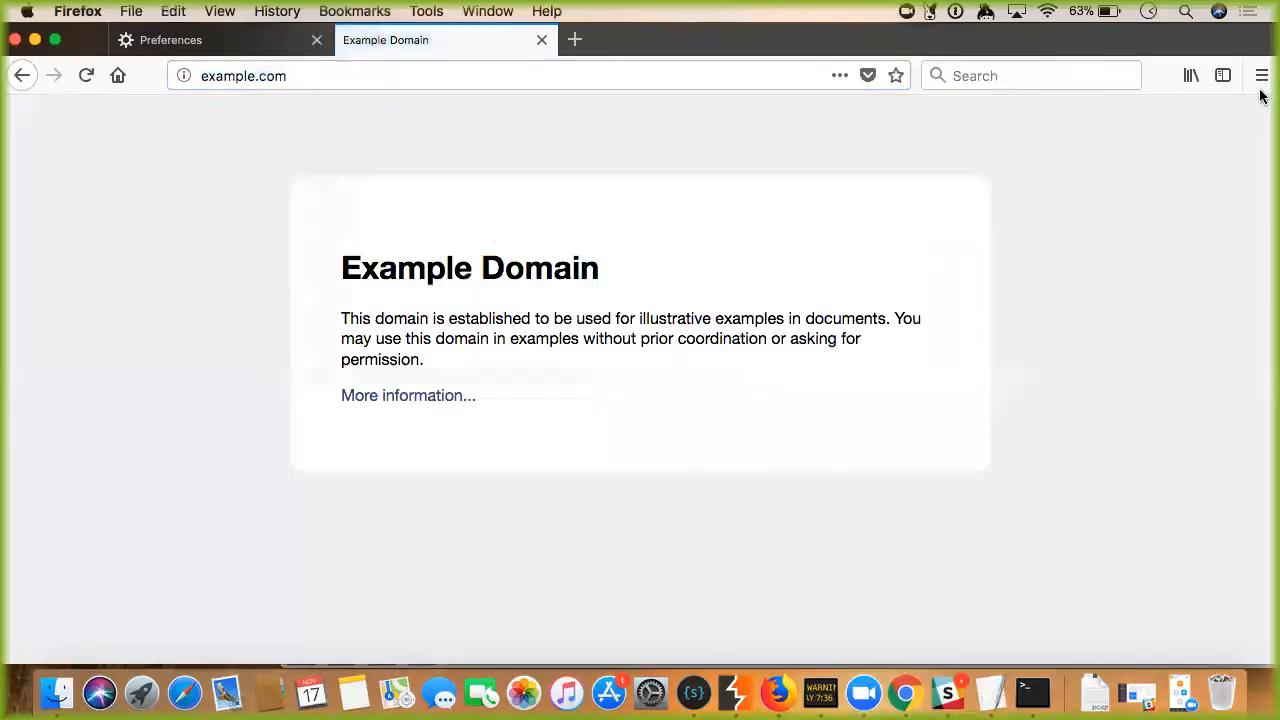
# Review Firefox's network connection settings in Preferences without changes, releasing a held update request.
pyautogui.click(1262, 75)
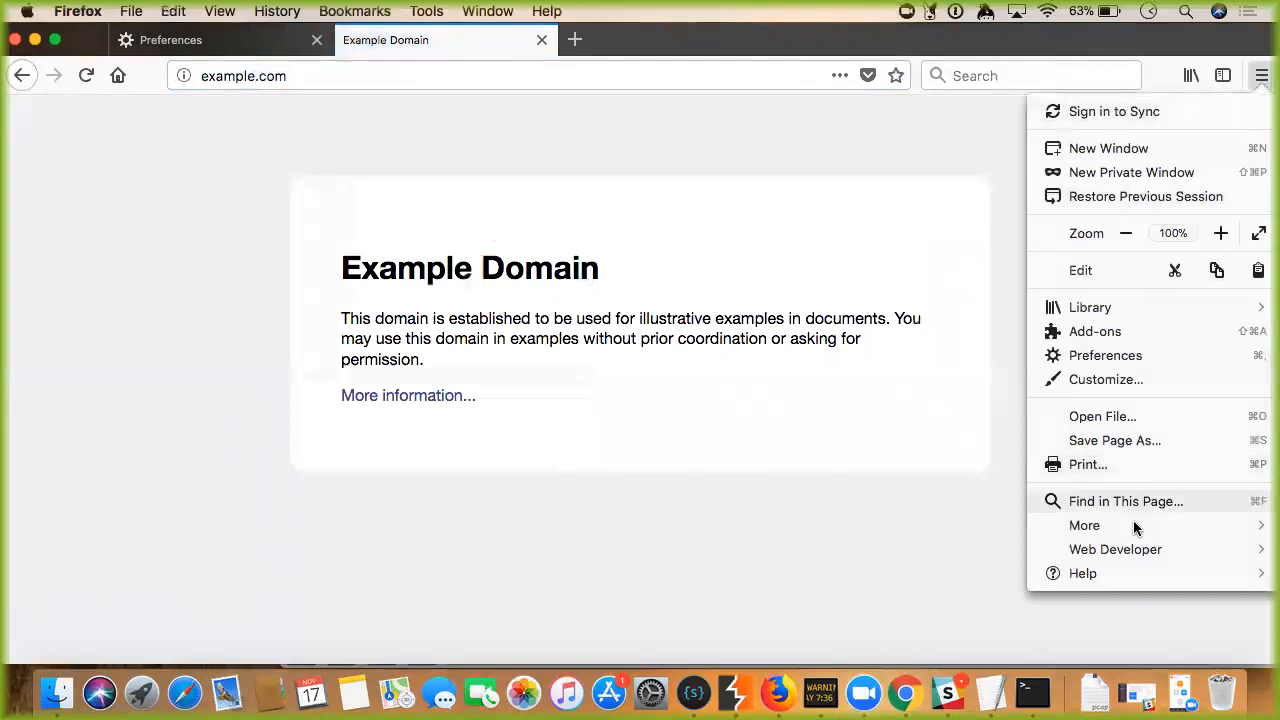
pyautogui.click(1105, 355)
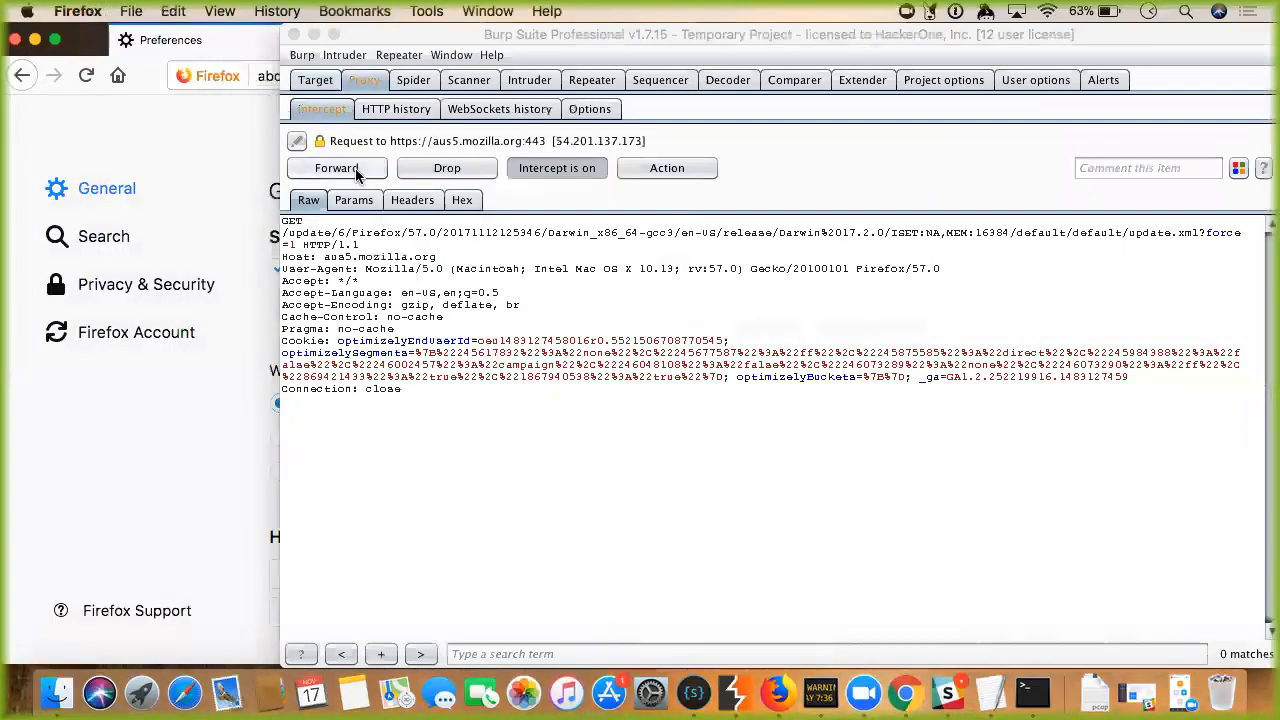
pyautogui.click(355, 170)
pyautogui.click(206, 366)
pyautogui.scroll(-15, 429, 503)
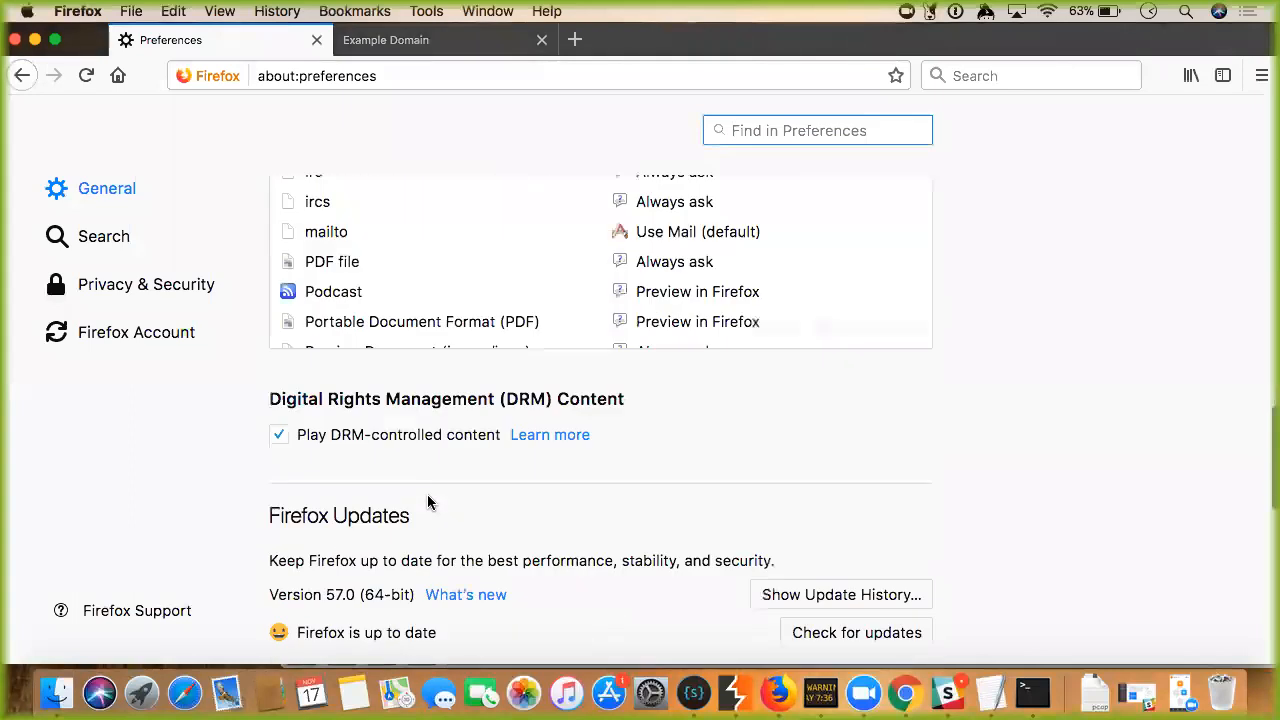
pyautogui.scroll(-5, 521, 570)
pyautogui.click(834, 611)
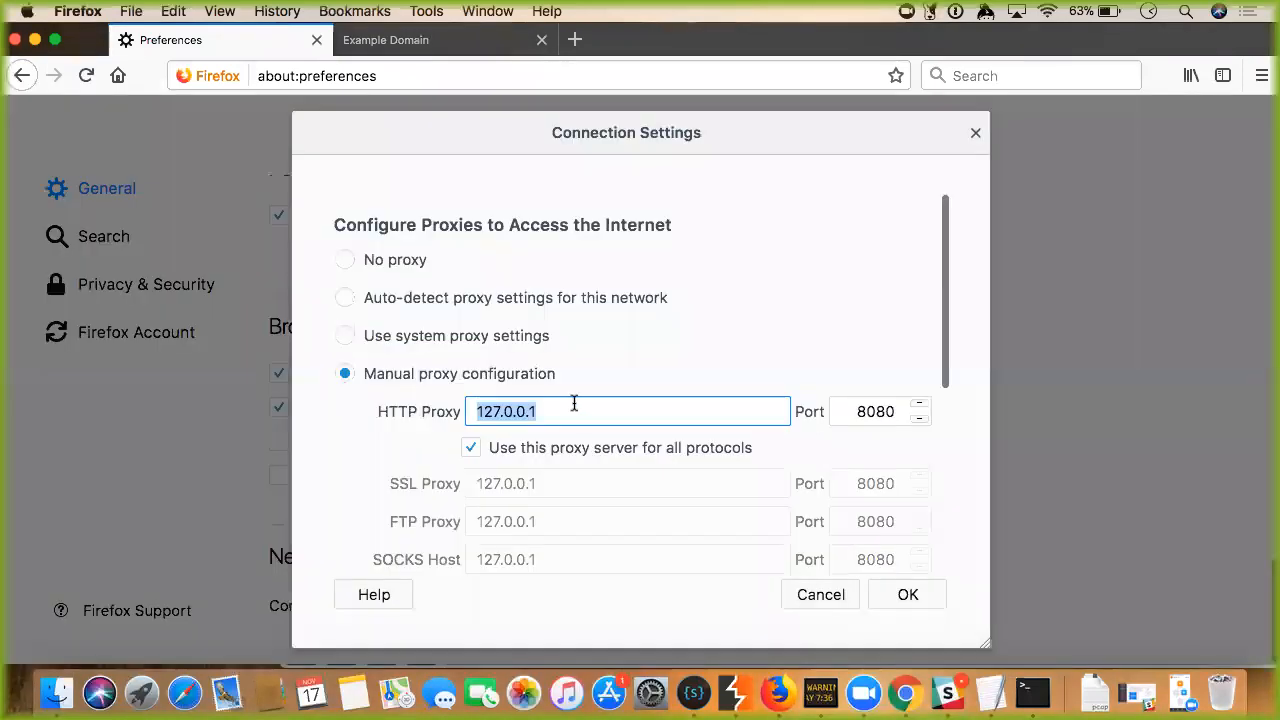
pyautogui.scroll(-5, 640, 437)
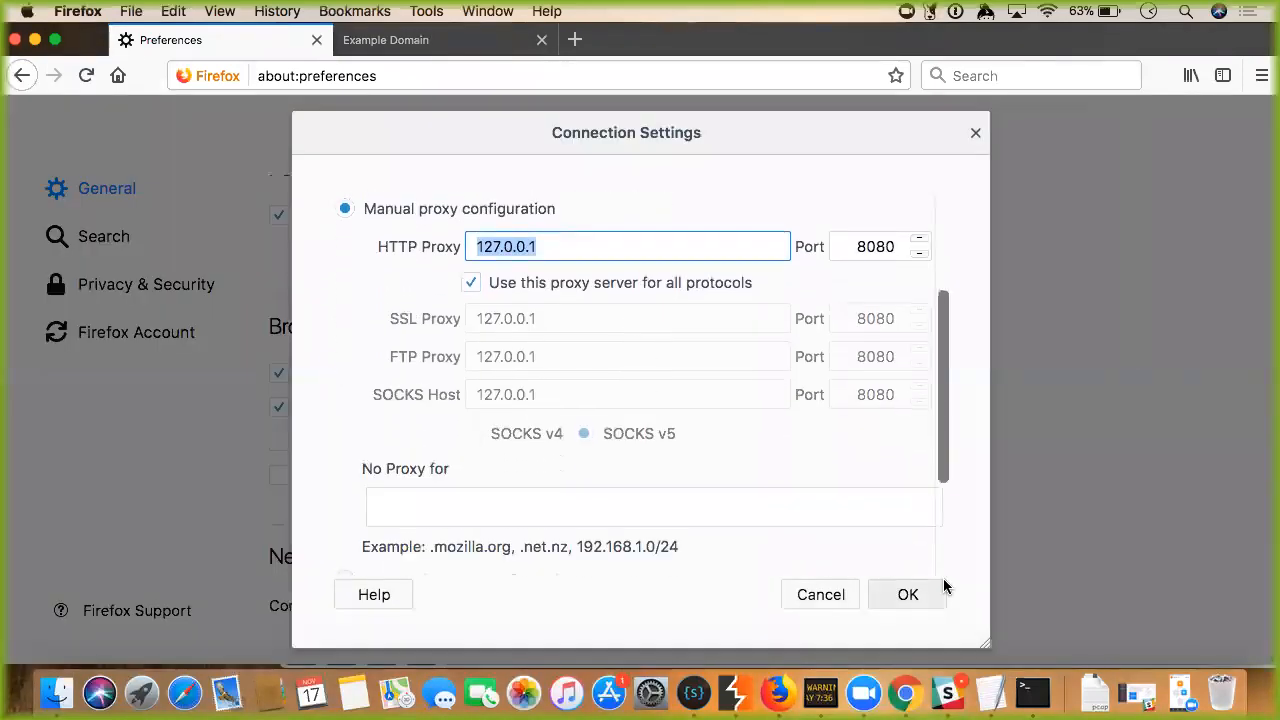
pyautogui.click(935, 592)
# In Burp, check the proxy listener options, then toggle interception off and on.
pyautogui.click(736, 700)
pyautogui.click(590, 108)
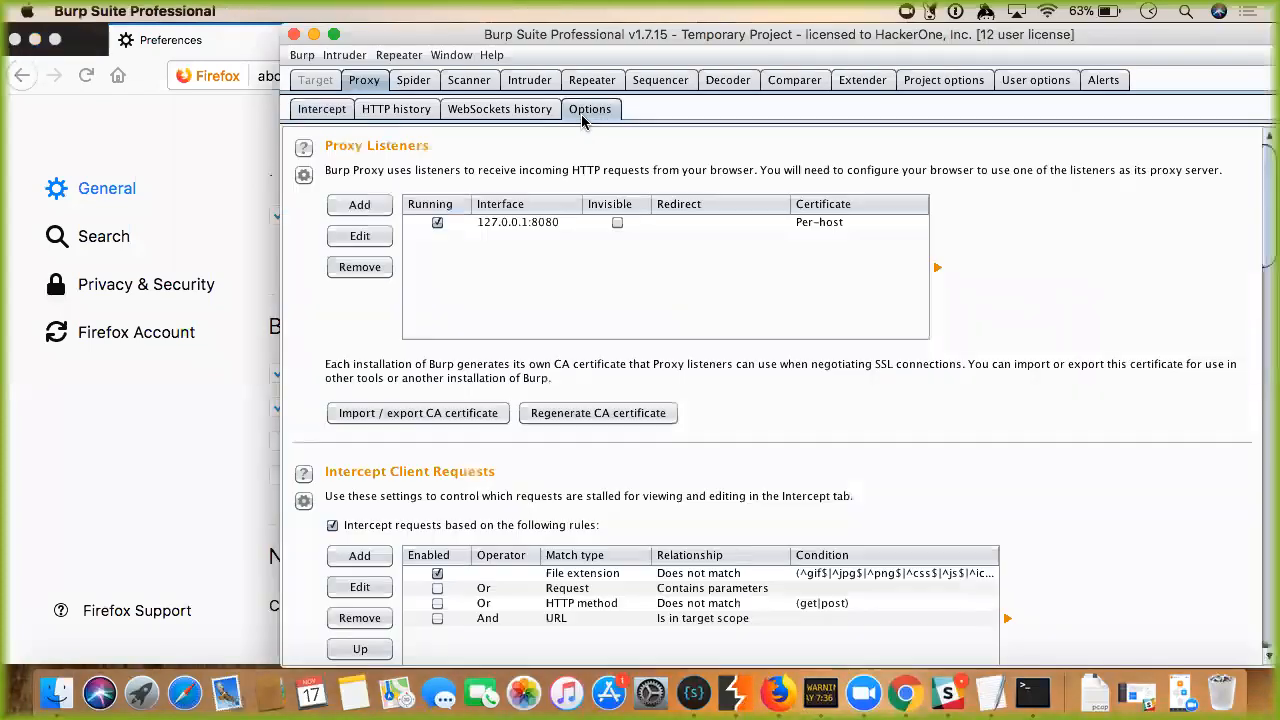
pyautogui.click(323, 110)
pyautogui.click(525, 172)
pyautogui.click(525, 172)
# Close the two-tab Firefox window without future multi-tab warnings, then reopen Firefox.
pyautogui.click(235, 172)
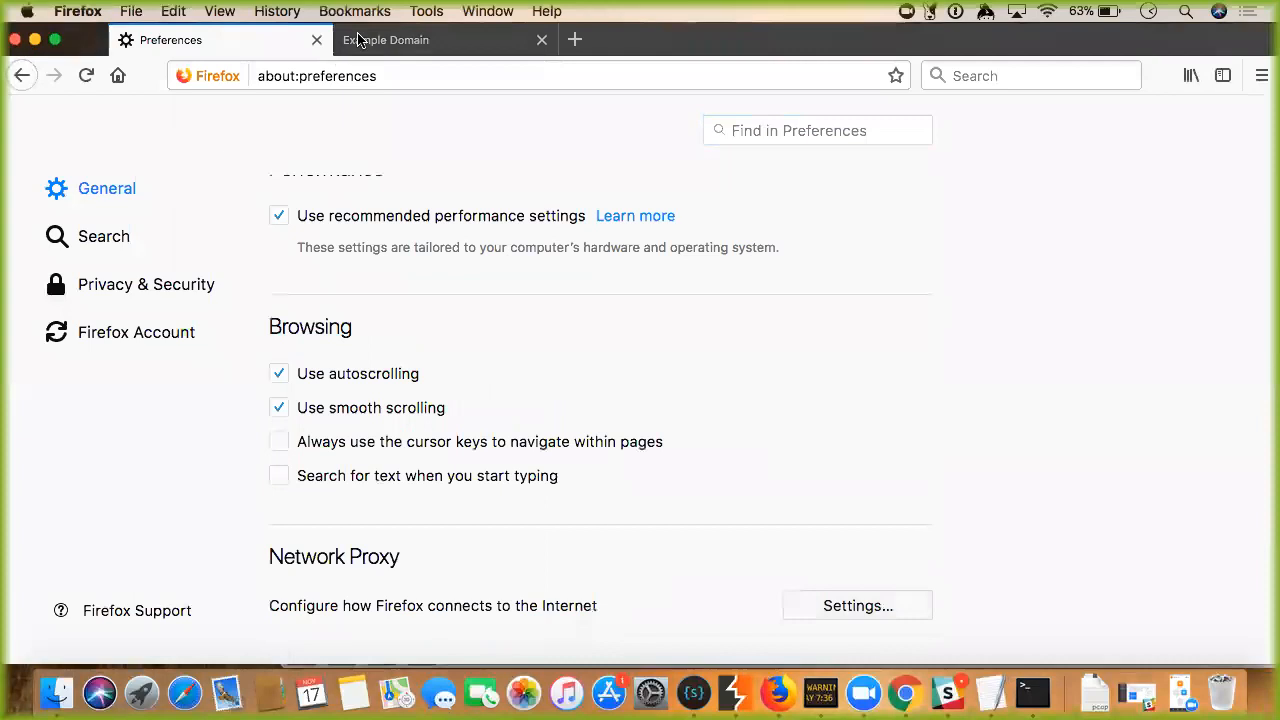
pyautogui.click(15, 39)
pyautogui.click(763, 200)
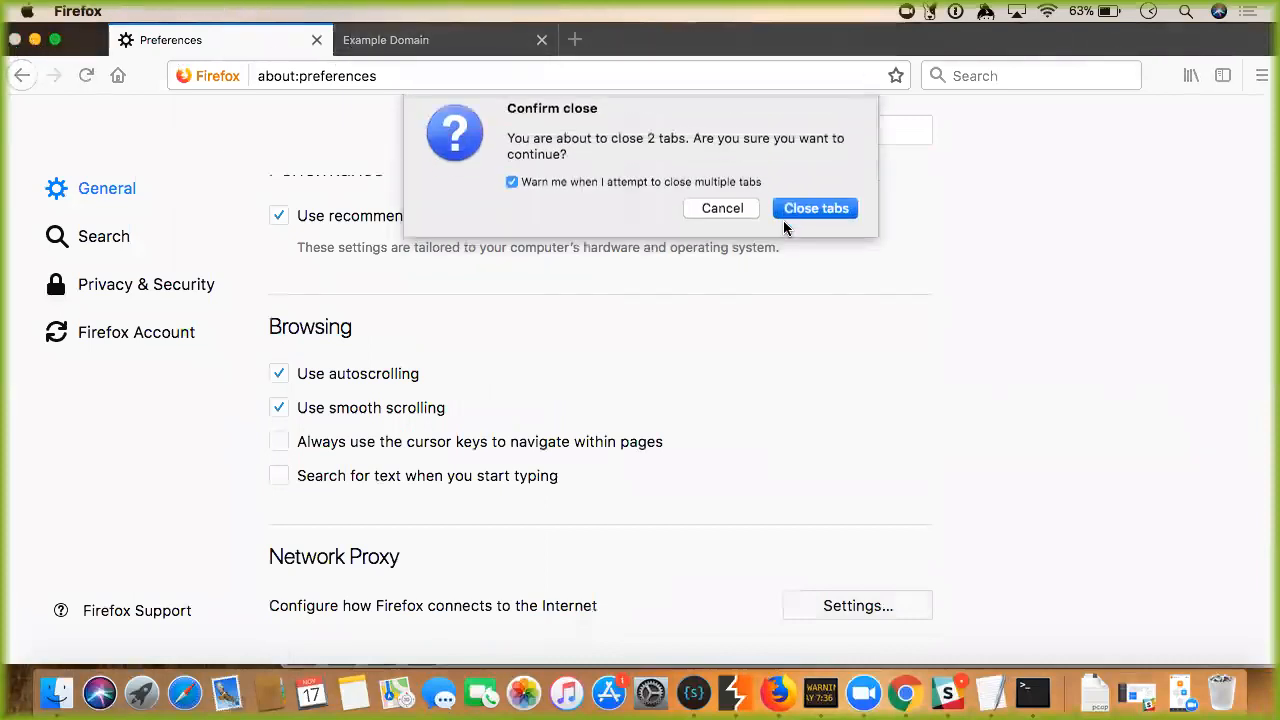
pyautogui.click(789, 220)
pyautogui.click(776, 692)
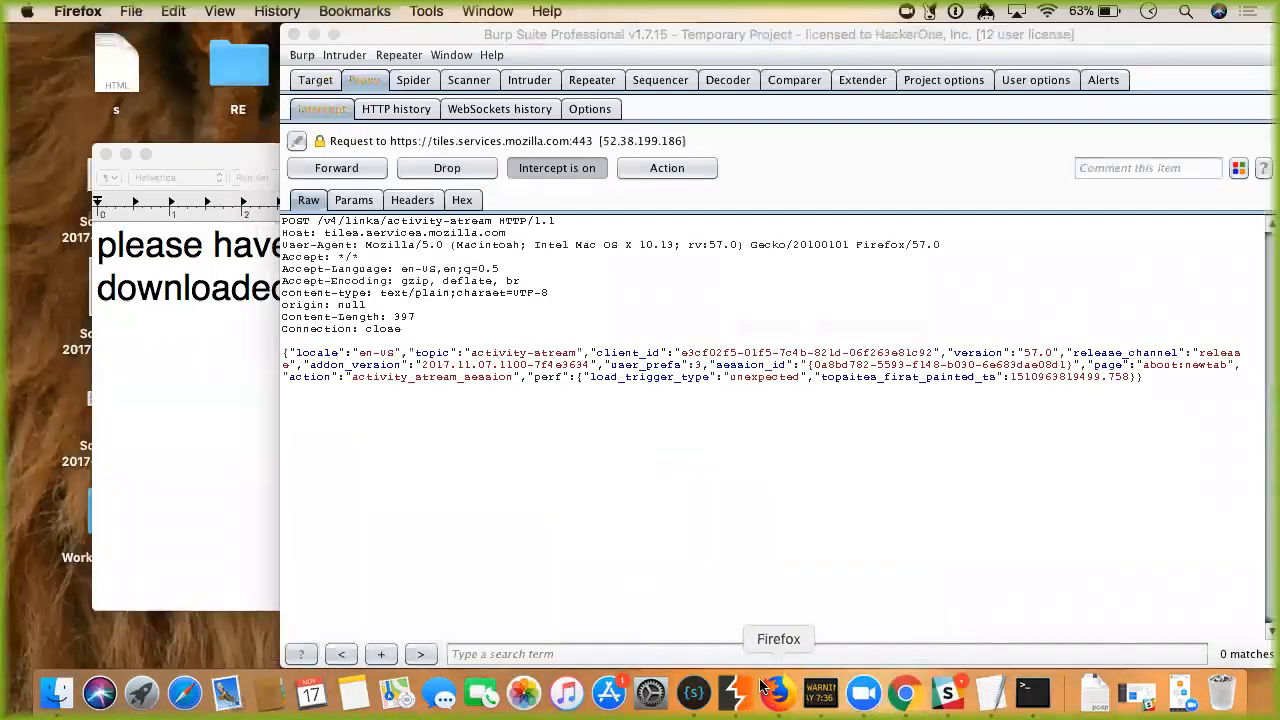
# Load example.com in Firefox and forward the held tiles.services.mozilla.com request in Burp.
pyautogui.write('example.com/')
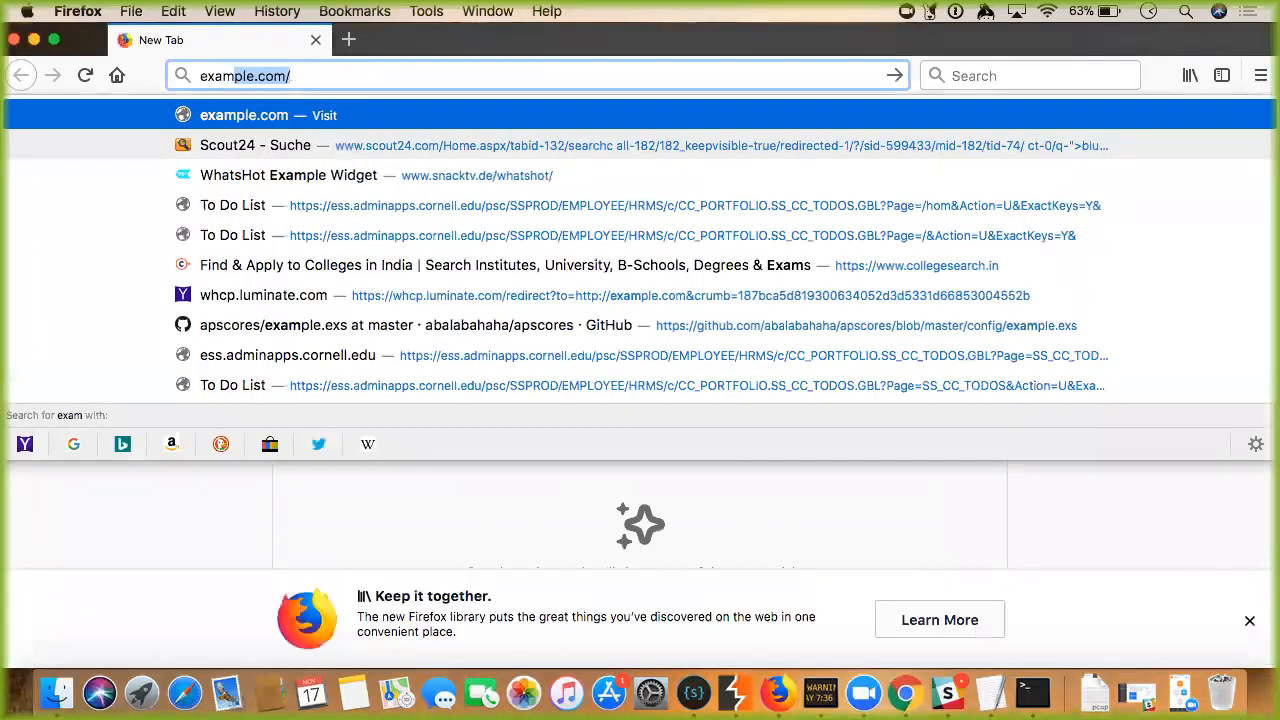
pyautogui.press('Return')
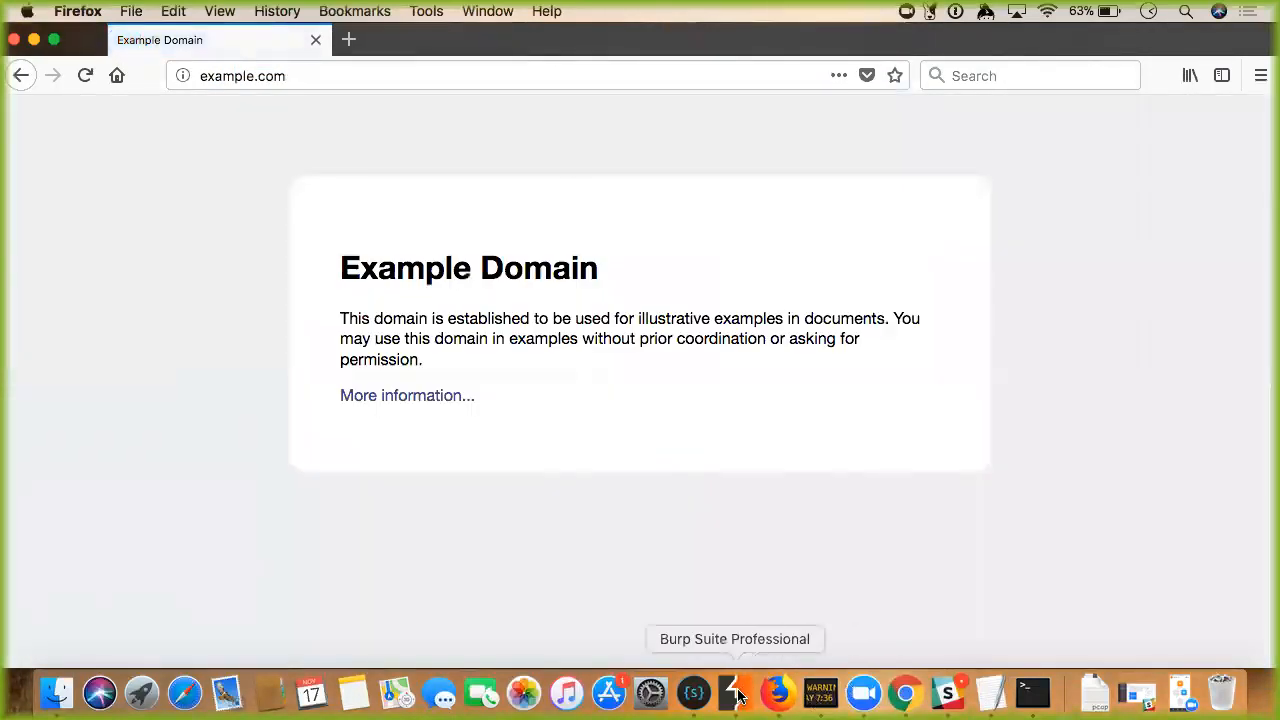
pyautogui.click(735, 692)
pyautogui.click(357, 169)
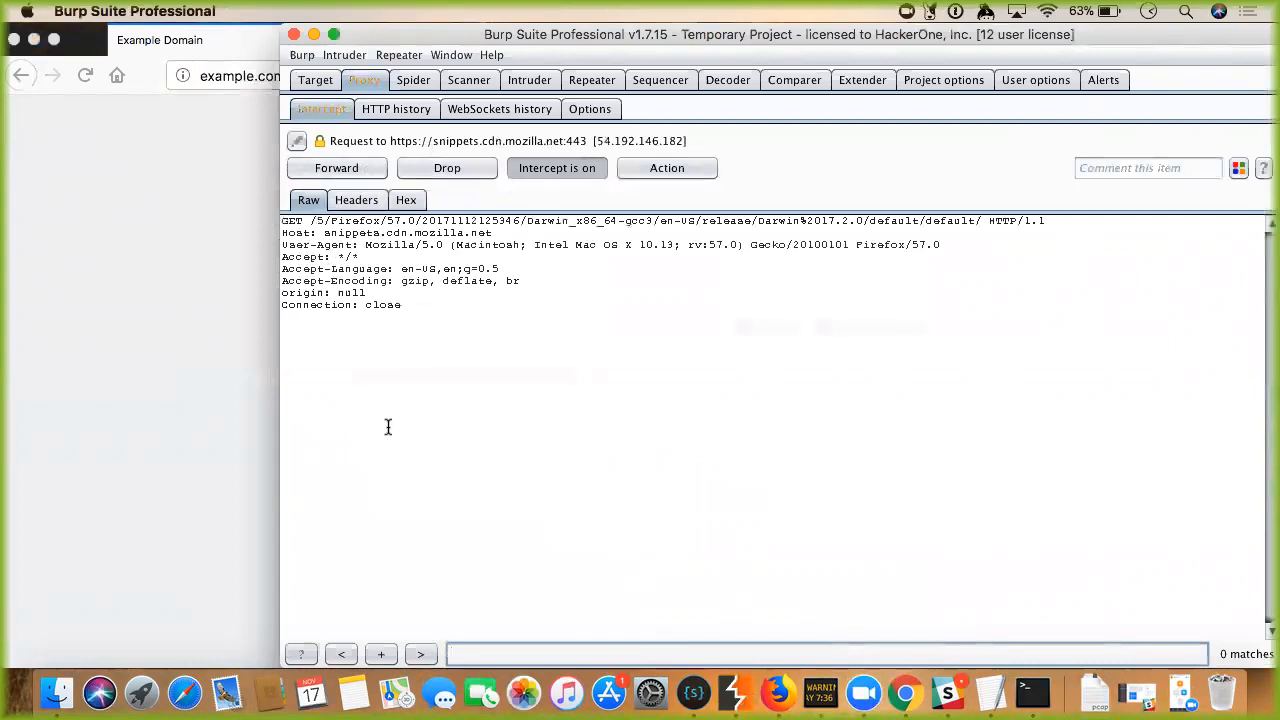
pyautogui.click(530, 174)
pyautogui.click(254, 134)
# Replace the example.com address in Firefox and start loading google.company.
pyautogui.click(292, 75)
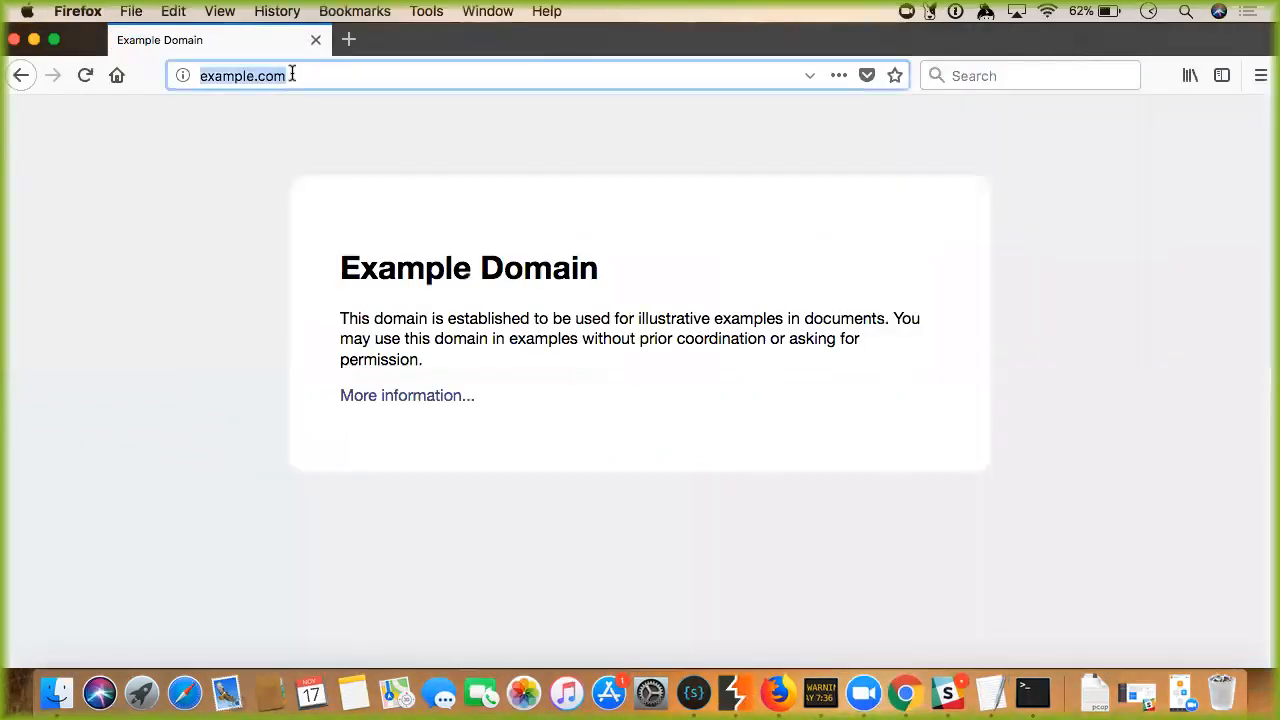
pyautogui.write('r')
pyautogui.press('BackSpace')
pyautogui.press('BackSpace')
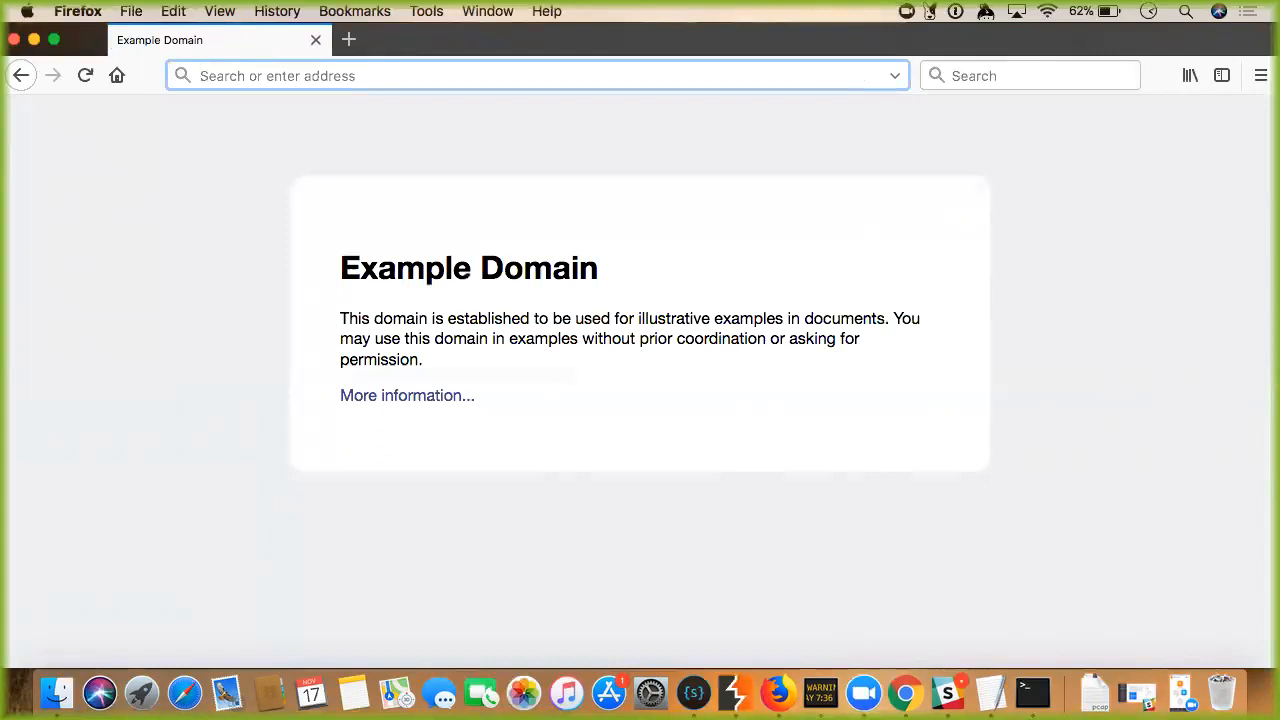
pyautogui.click(735, 692)
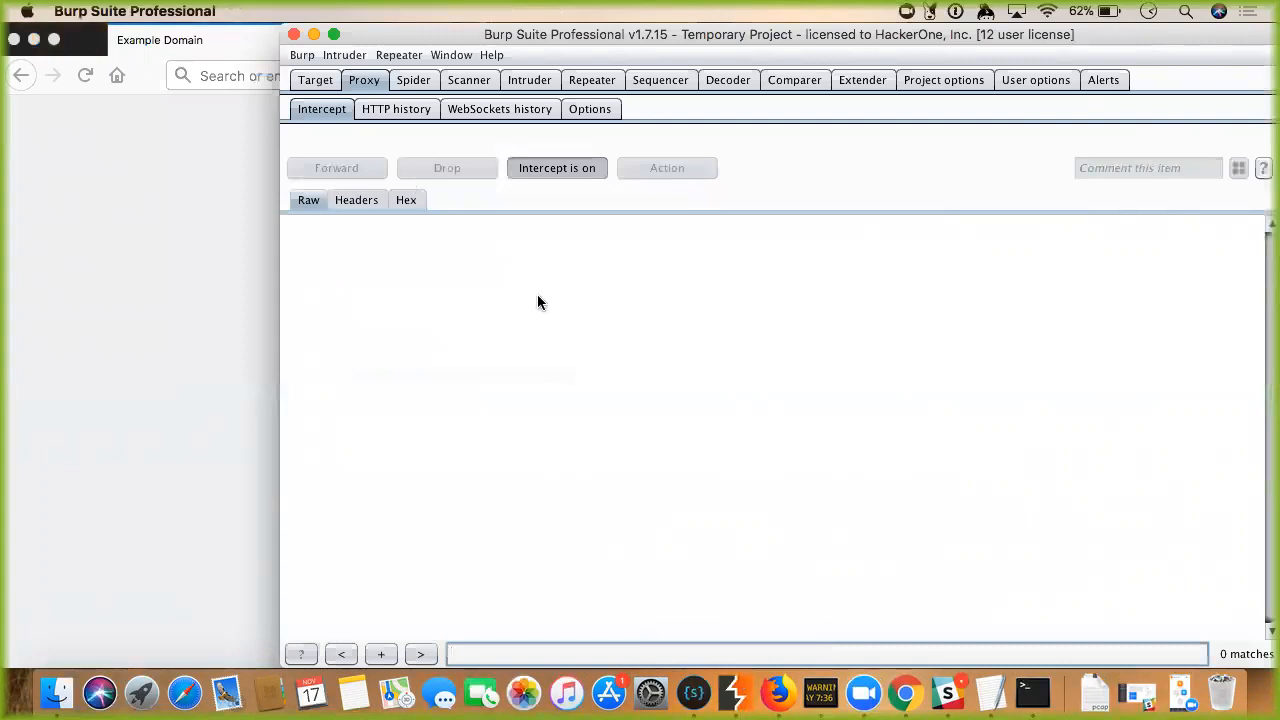
pyautogui.click(134, 406)
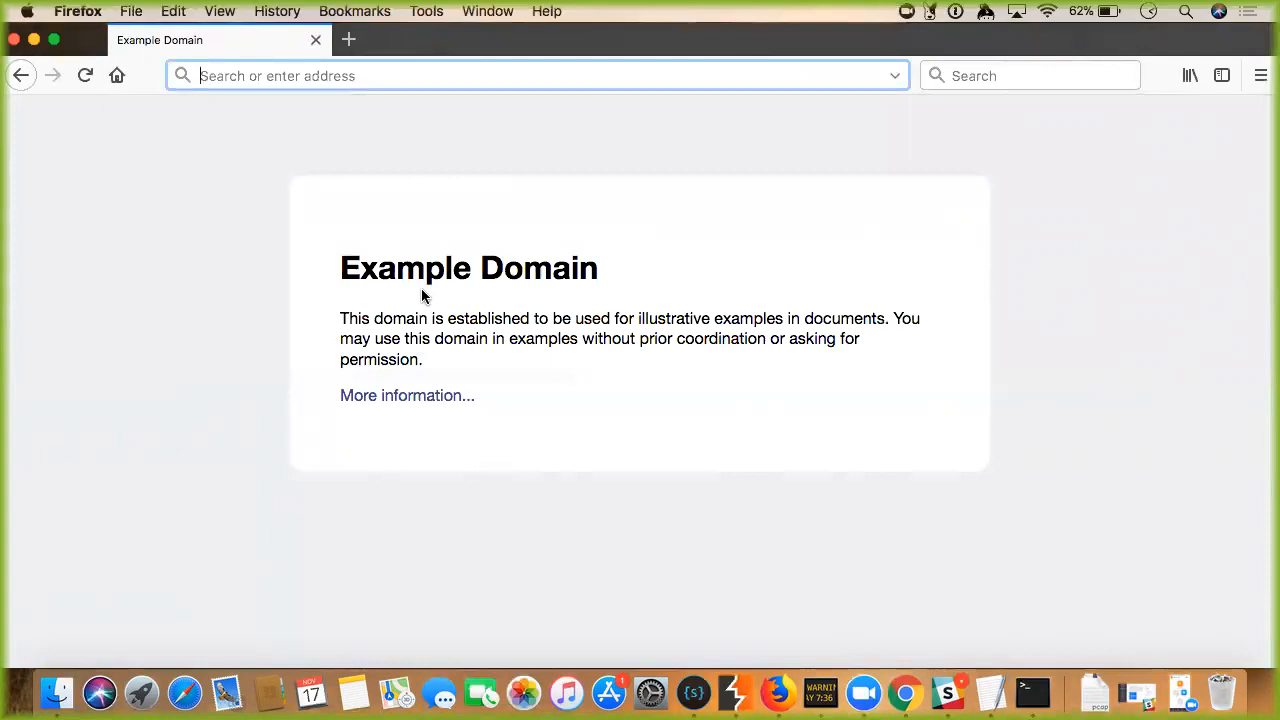
pyautogui.click(734, 692)
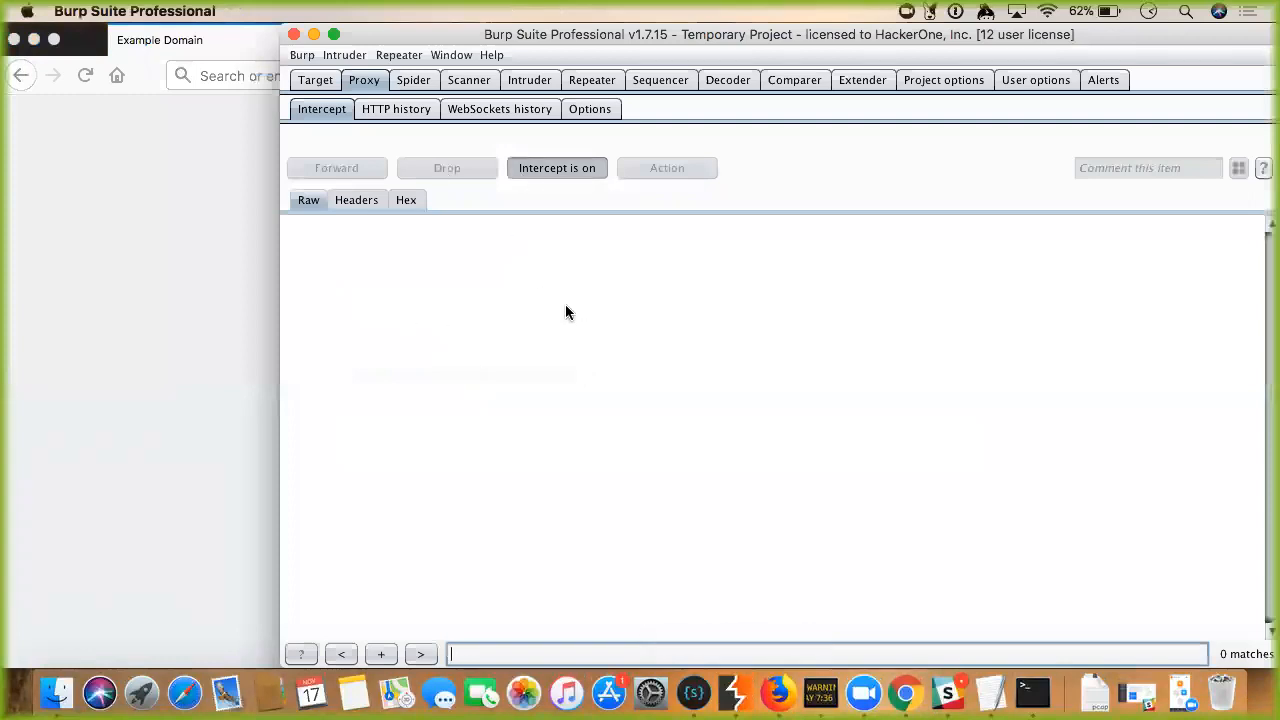
pyautogui.click(223, 190)
pyautogui.press('super+l')
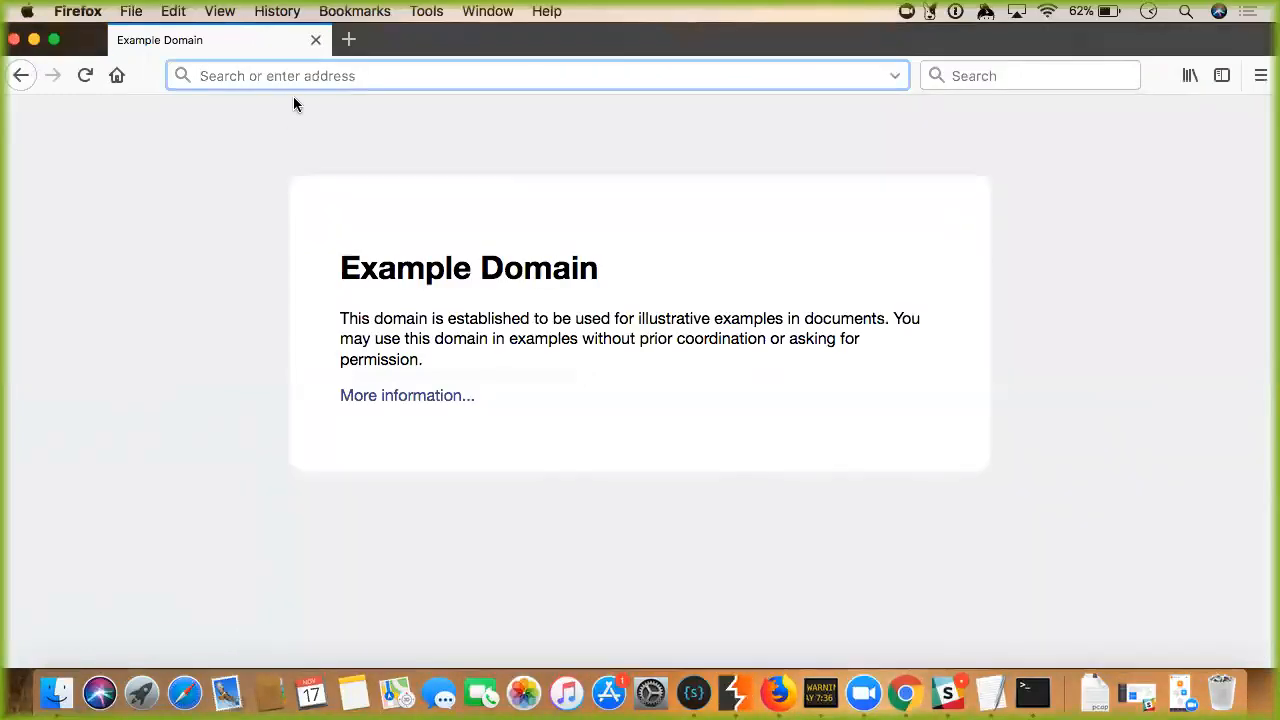
pyautogui.write('google.')
pyautogui.press('Return')
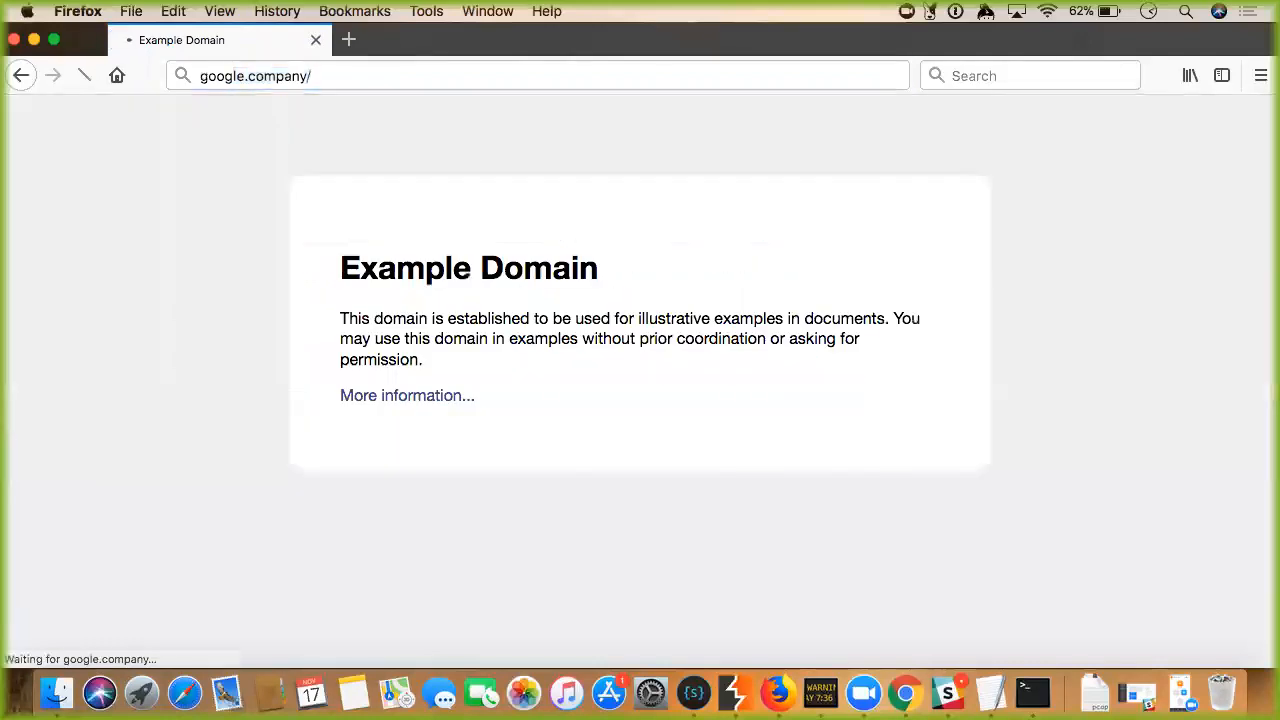
# Forward the held search.yahoo.com request, turn interception off, and select Firefox's google.company address.
pyautogui.click(735, 692)
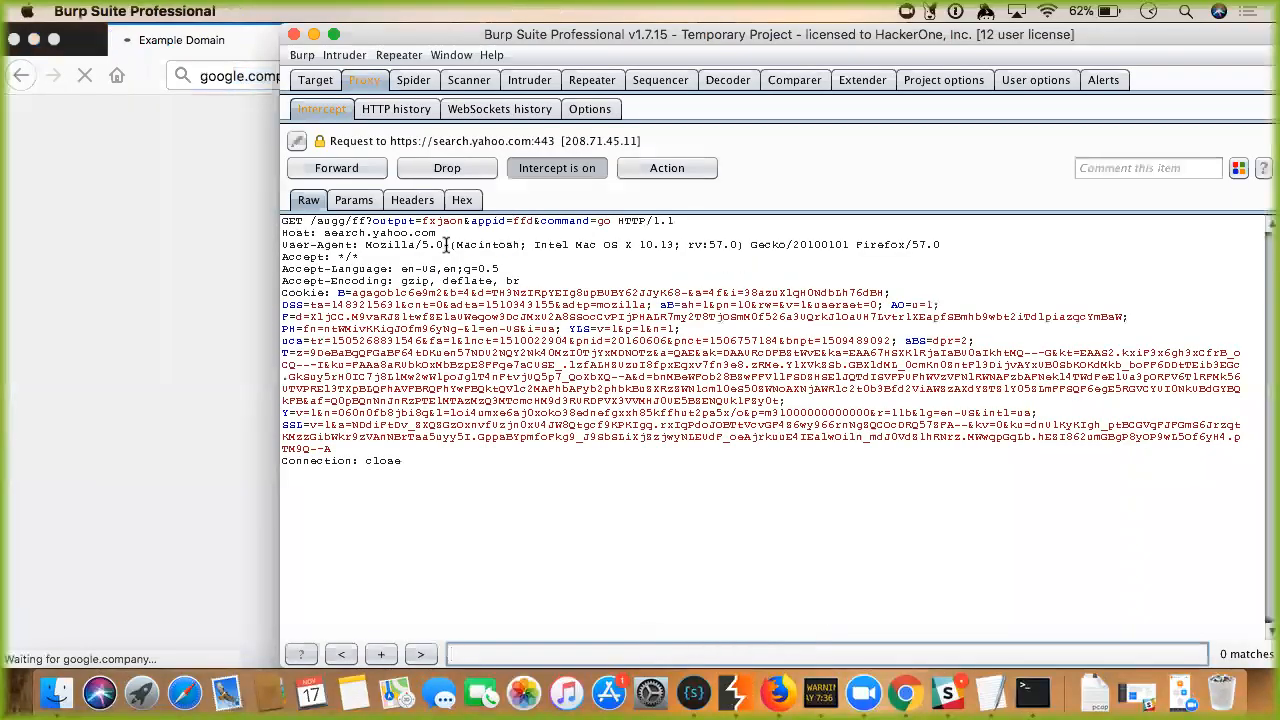
pyautogui.click(354, 174)
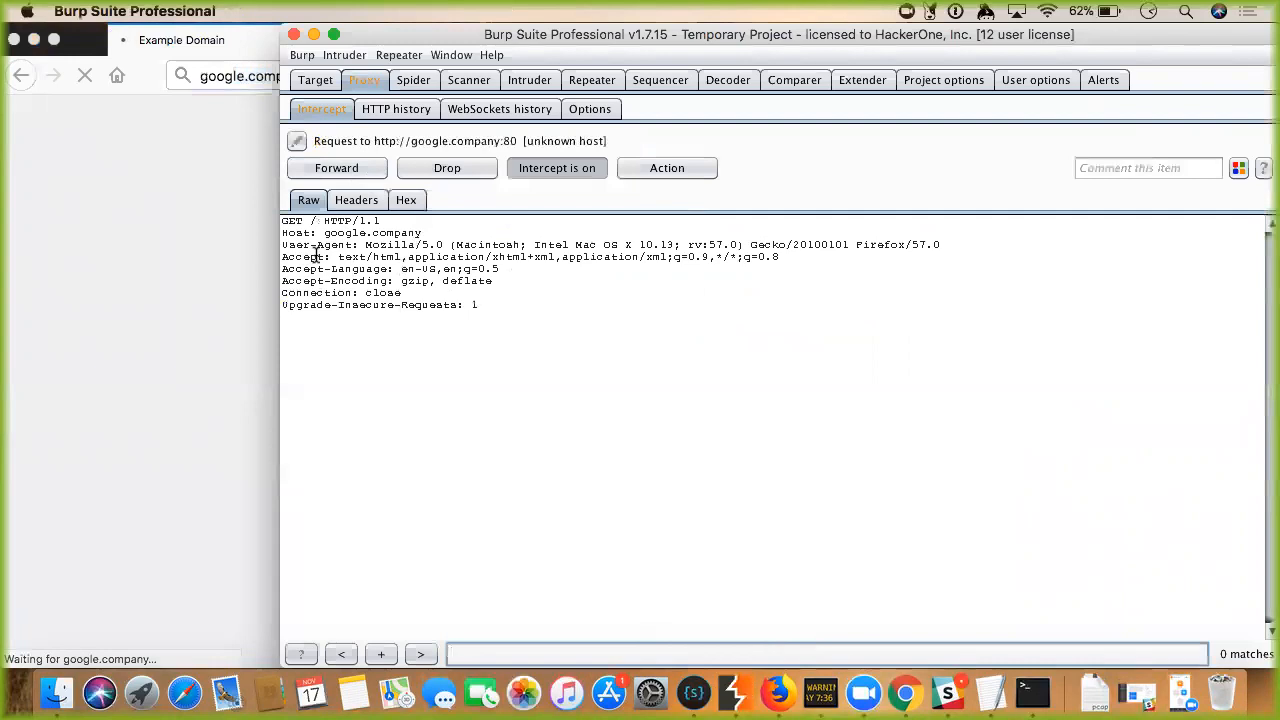
pyautogui.click(527, 171)
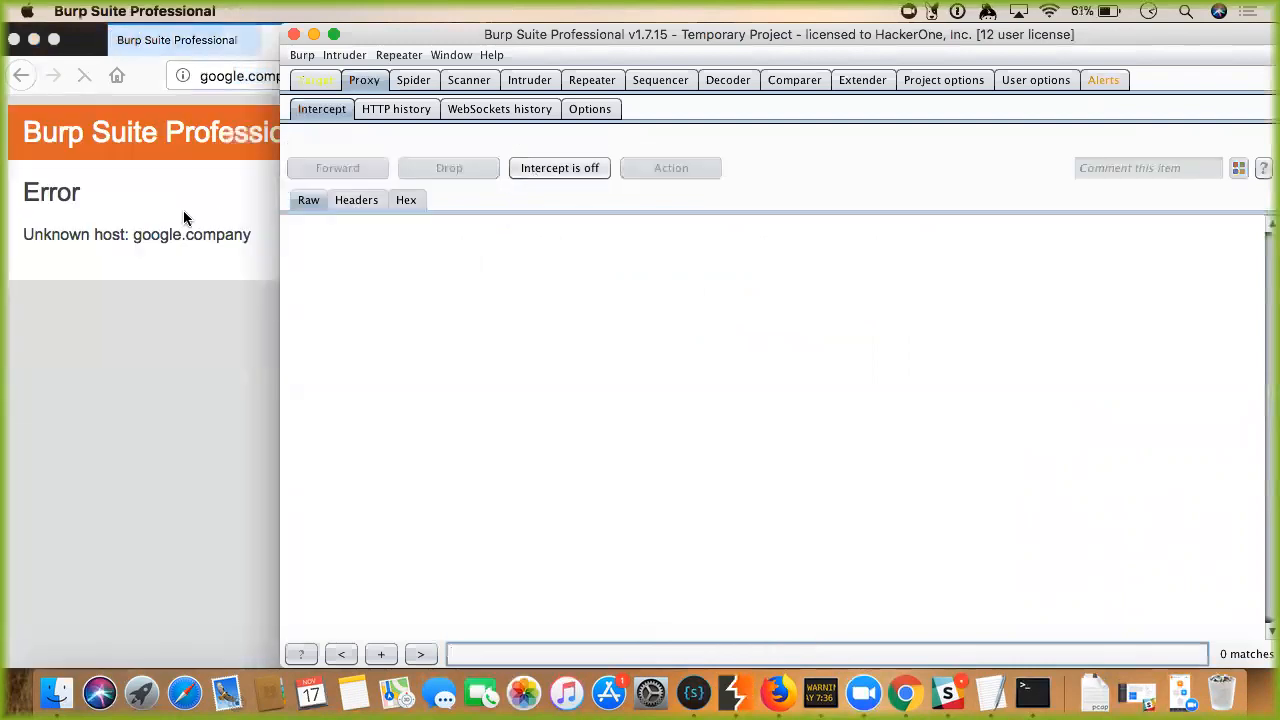
pyautogui.click(183, 213)
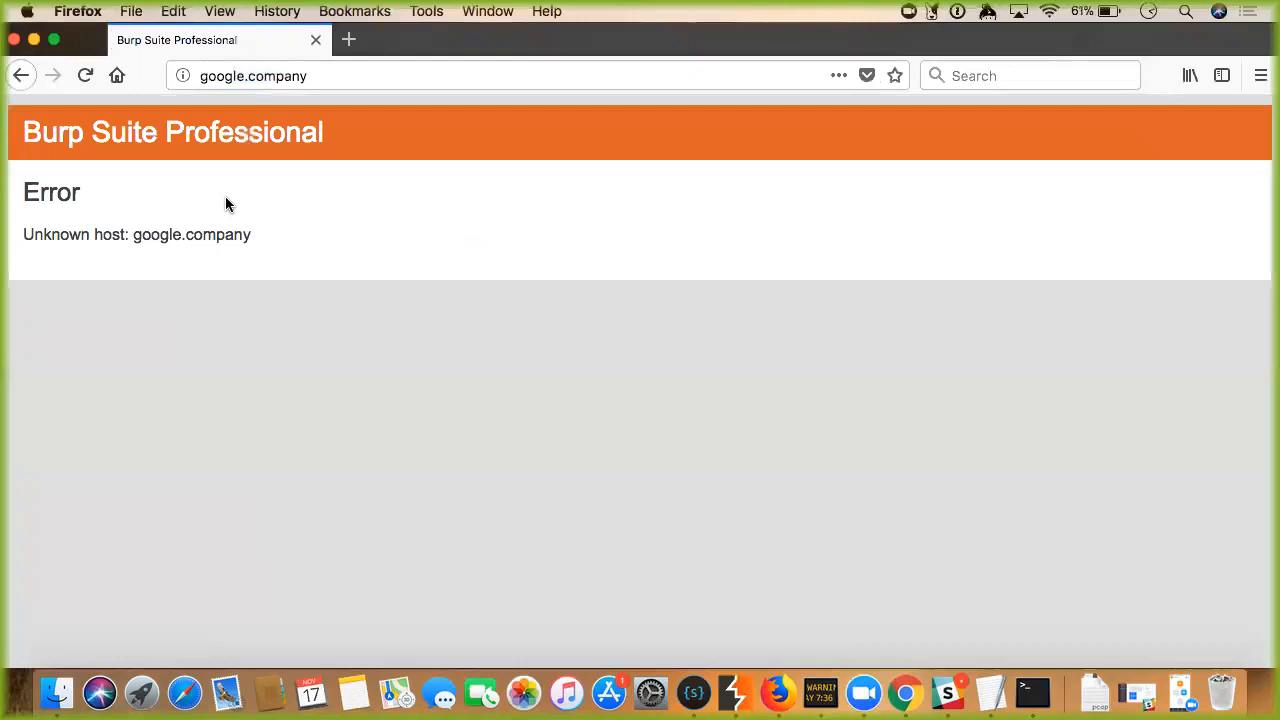
pyautogui.click(290, 75)
# Load facebook.com, open a new tab, then close the facebook.com tab.
pyautogui.write('facebook.com/')
pyautogui.press('Return')
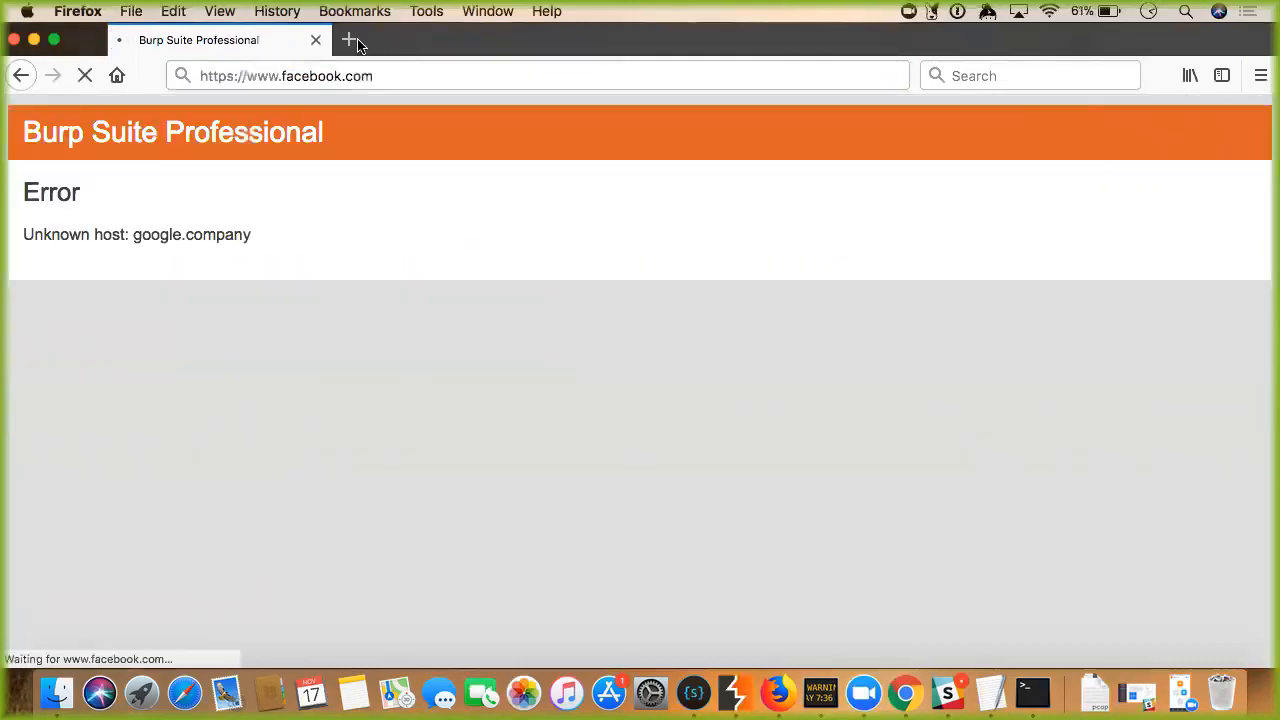
pyautogui.click(347, 40)
pyautogui.click(279, 45)
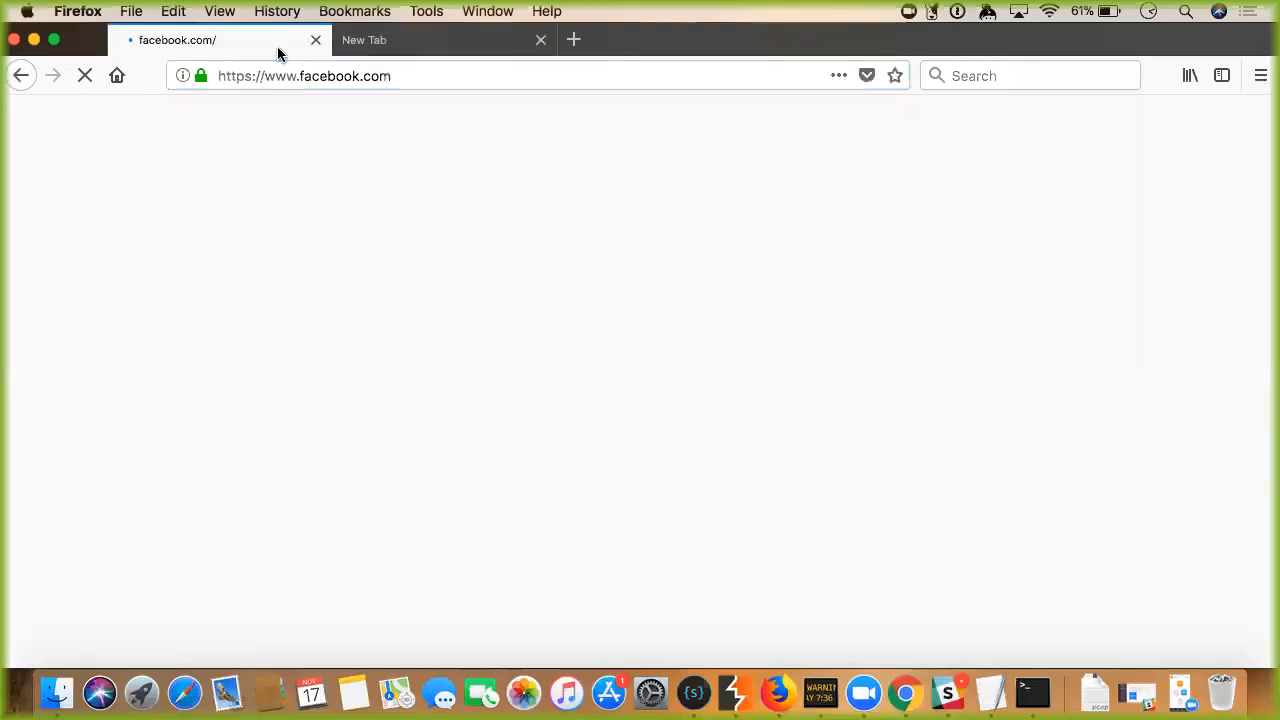
pyautogui.click(364, 44)
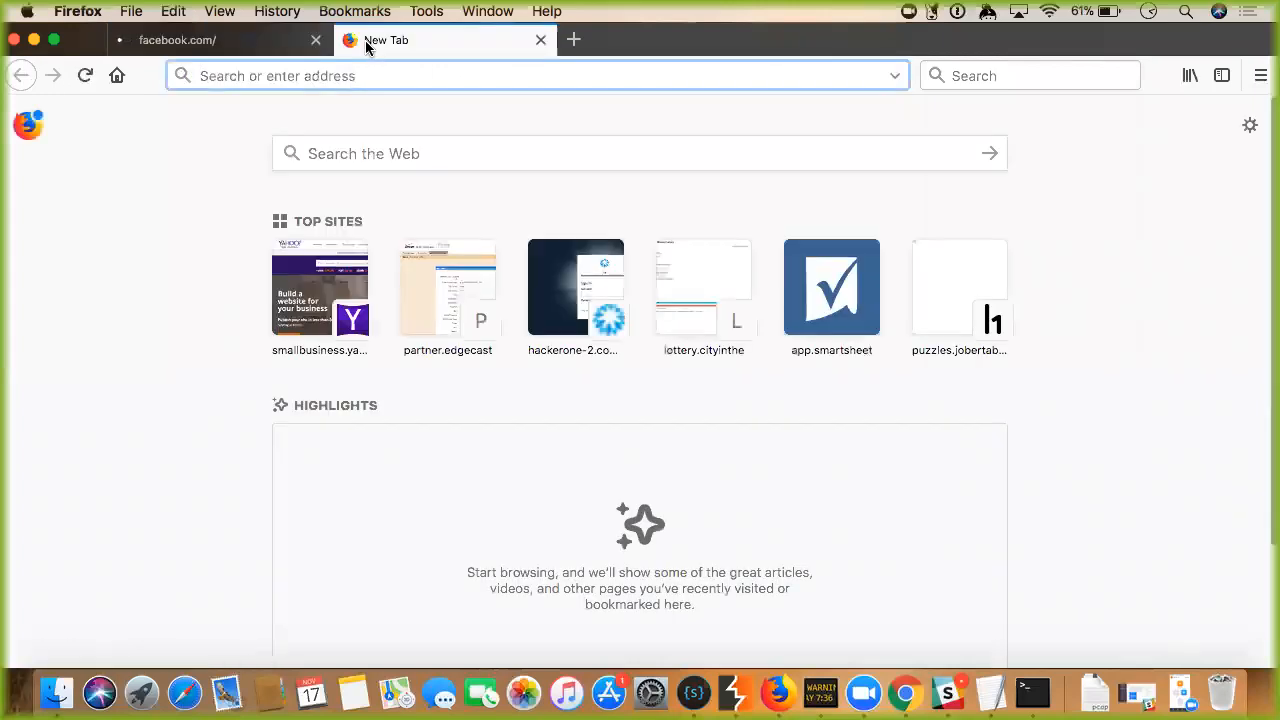
pyautogui.click(243, 46)
pyautogui.click(400, 40)
pyautogui.click(316, 40)
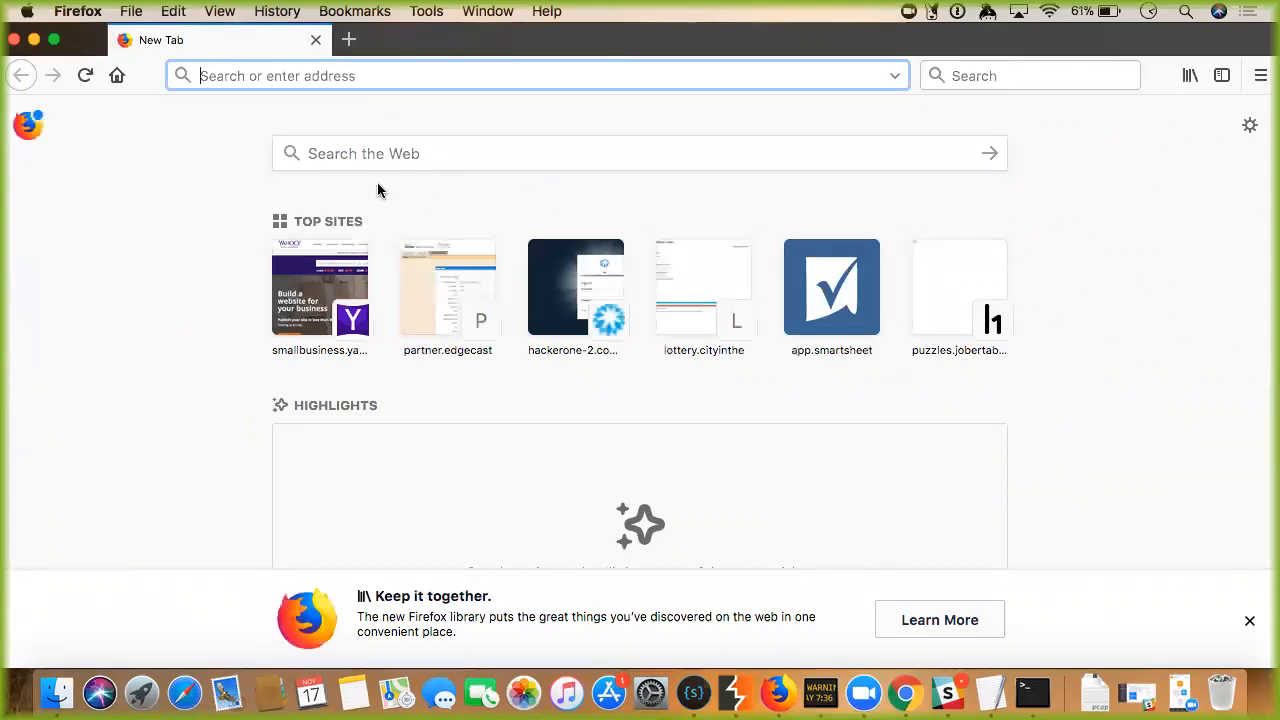
pyautogui.write('http://burp')
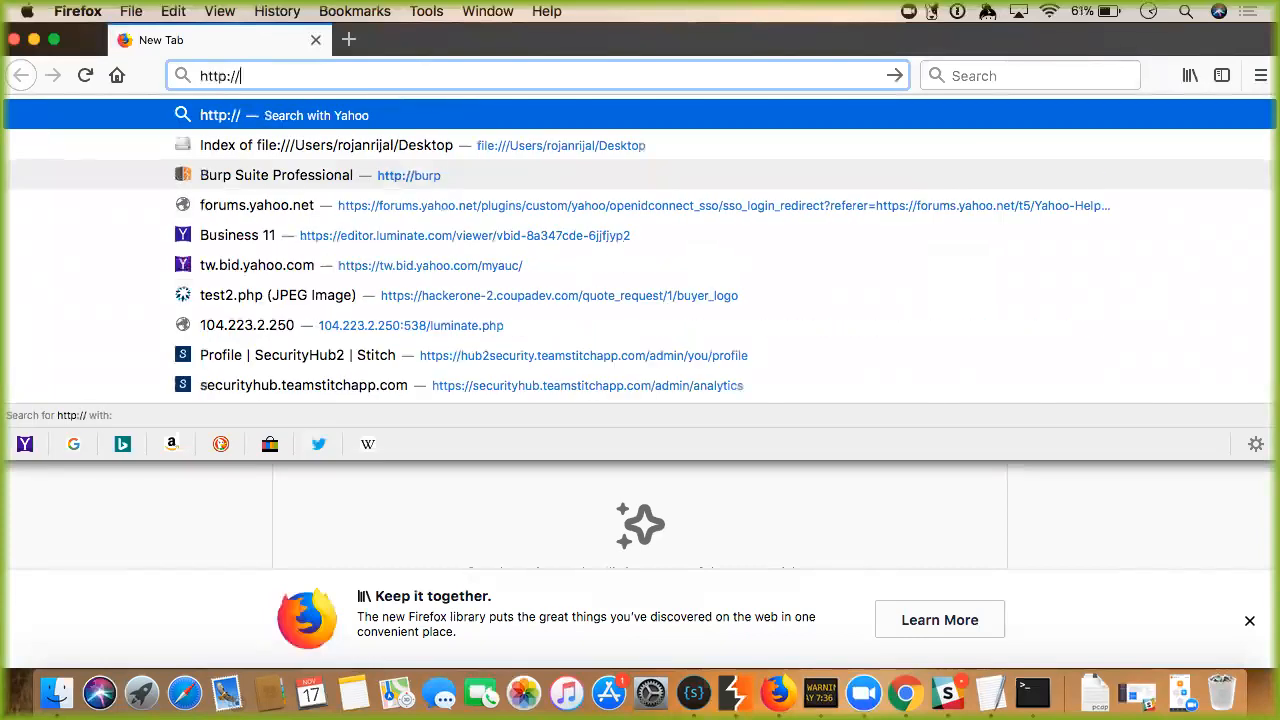
pyautogui.press('Return')
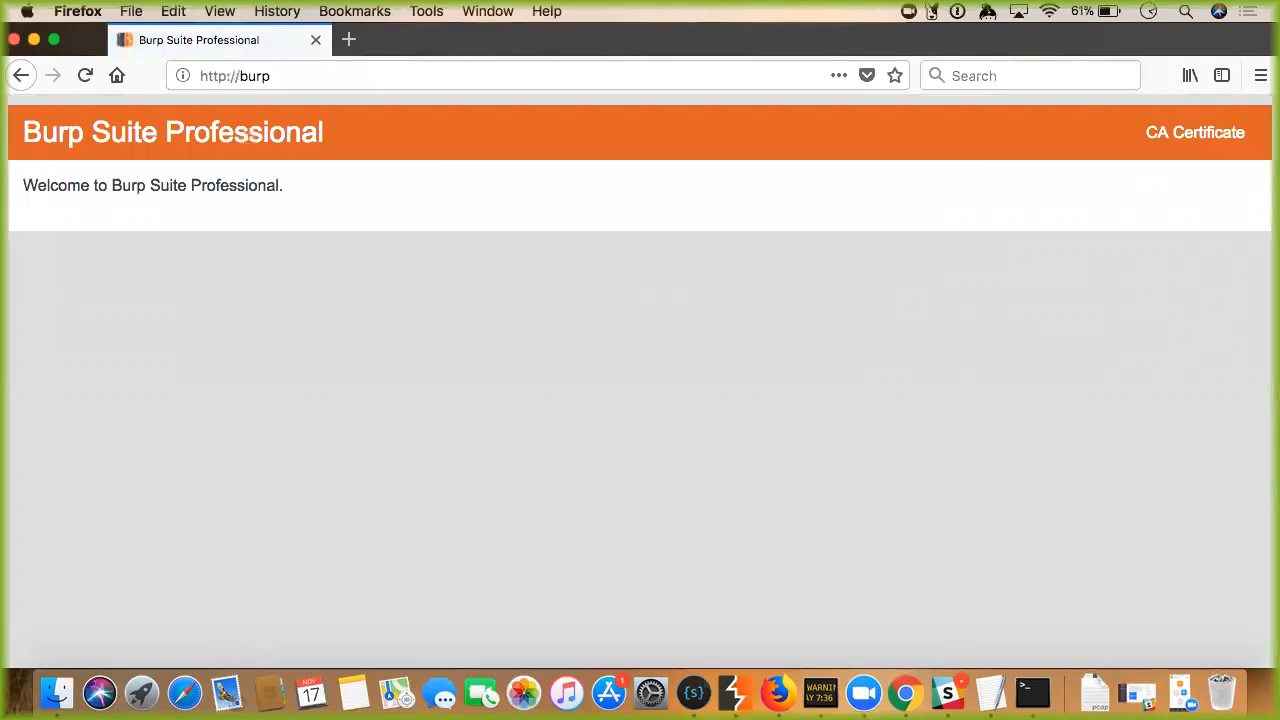
pyautogui.click(1187, 145)
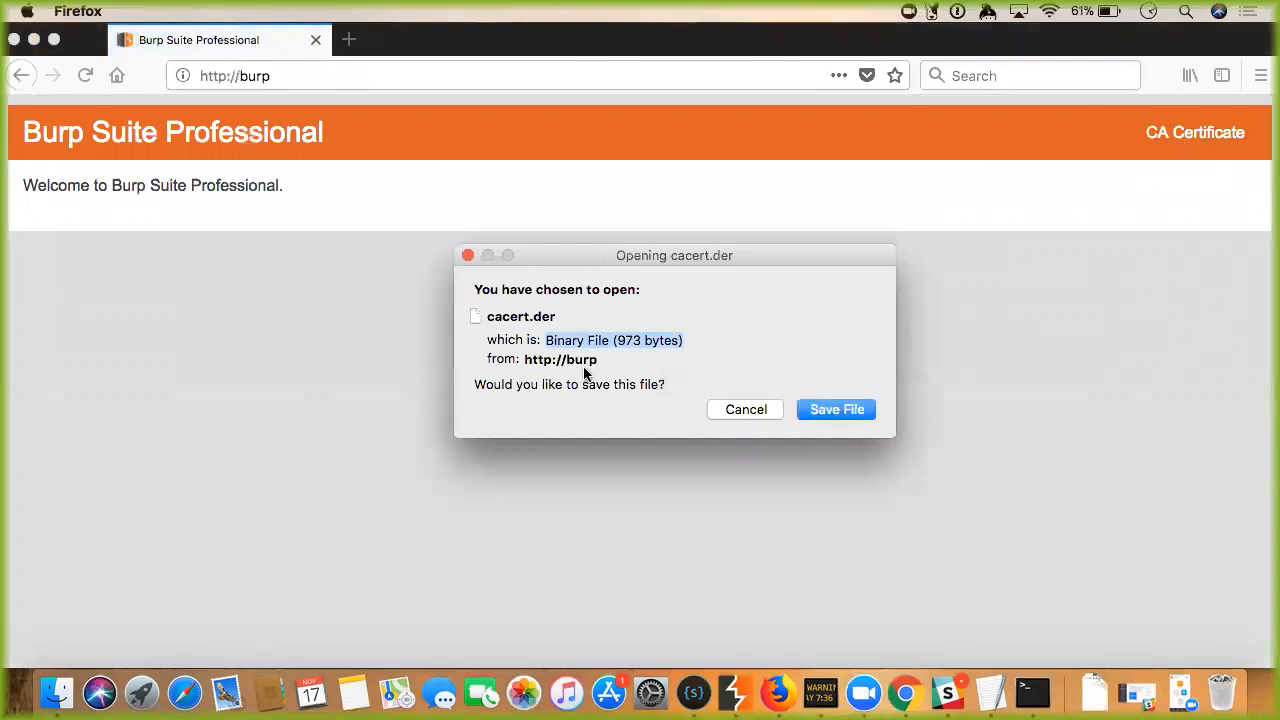
pyautogui.click(836, 410)
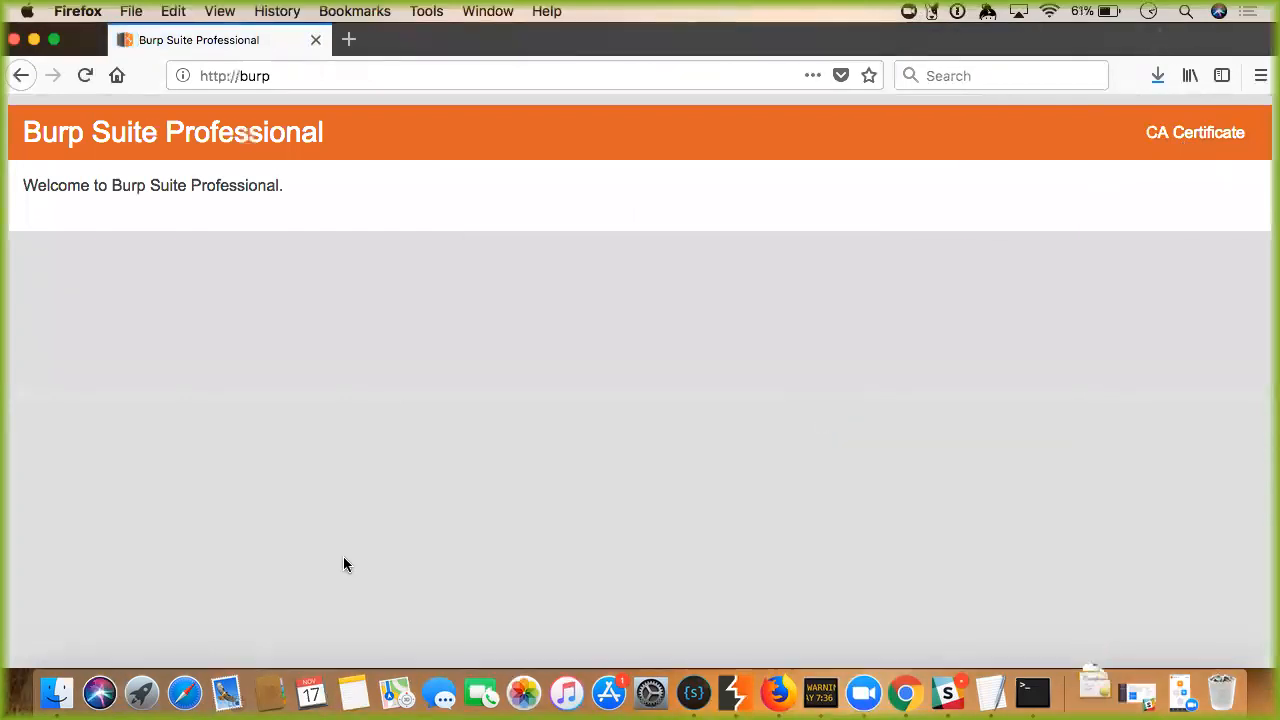
# Open cacert(1).der from Downloads in Keychain Access, then bring Firefox's Burp page back.
pyautogui.click(1088, 704)
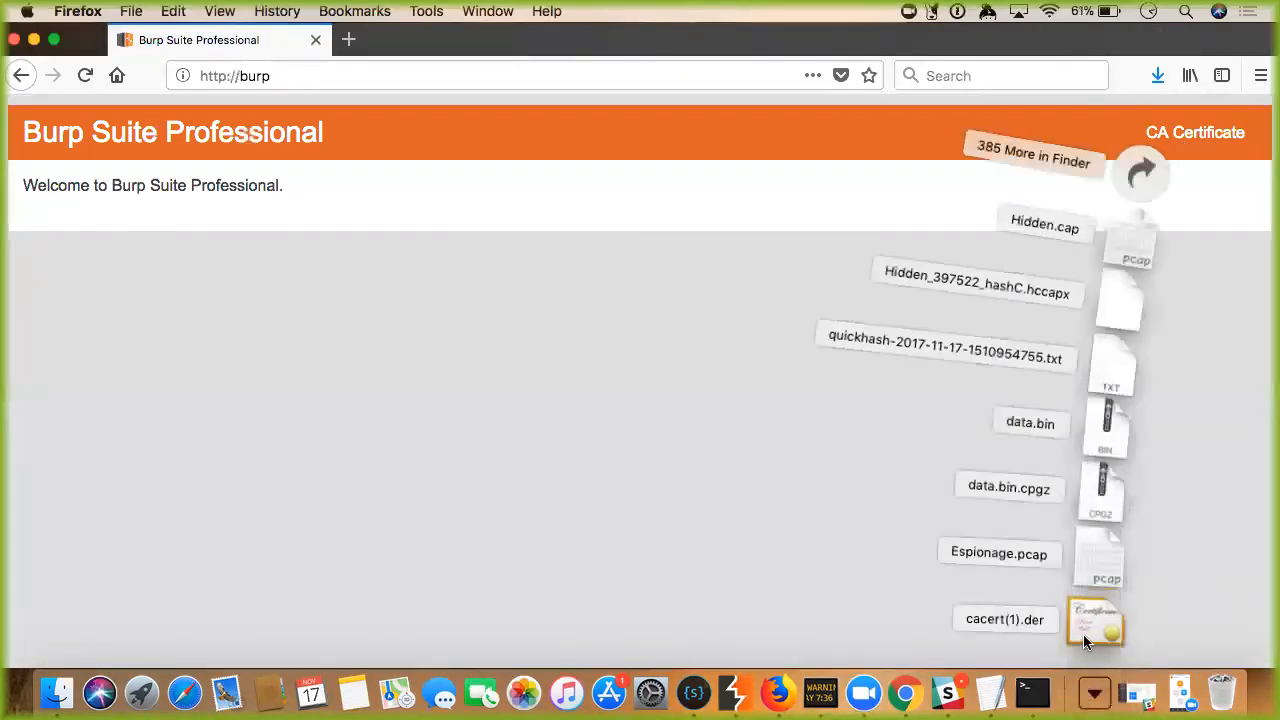
pyautogui.click(1088, 626)
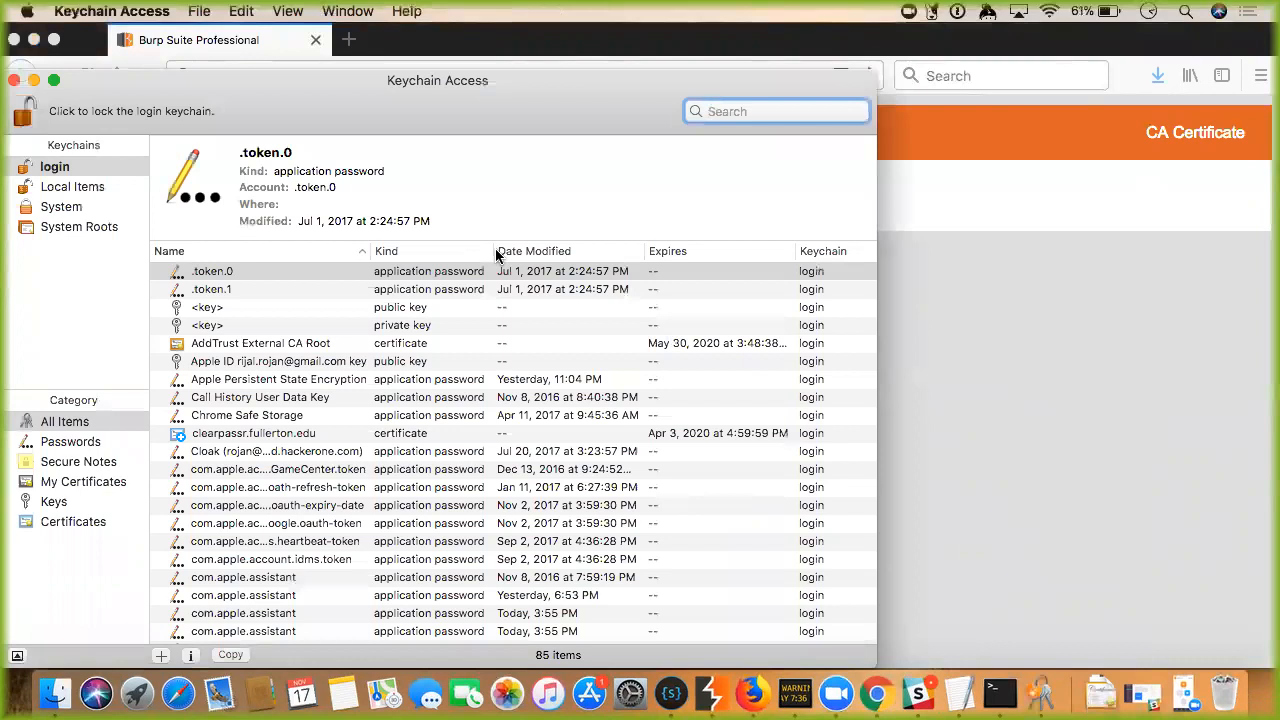
pyautogui.click(1037, 218)
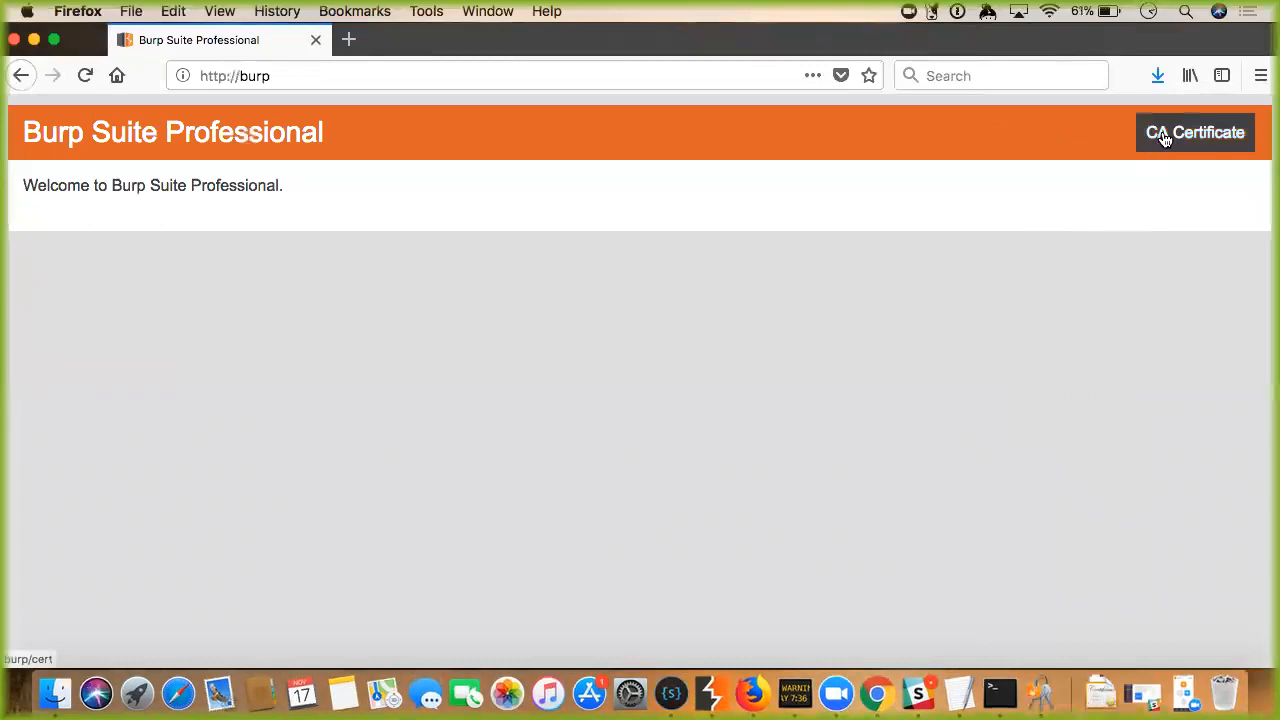
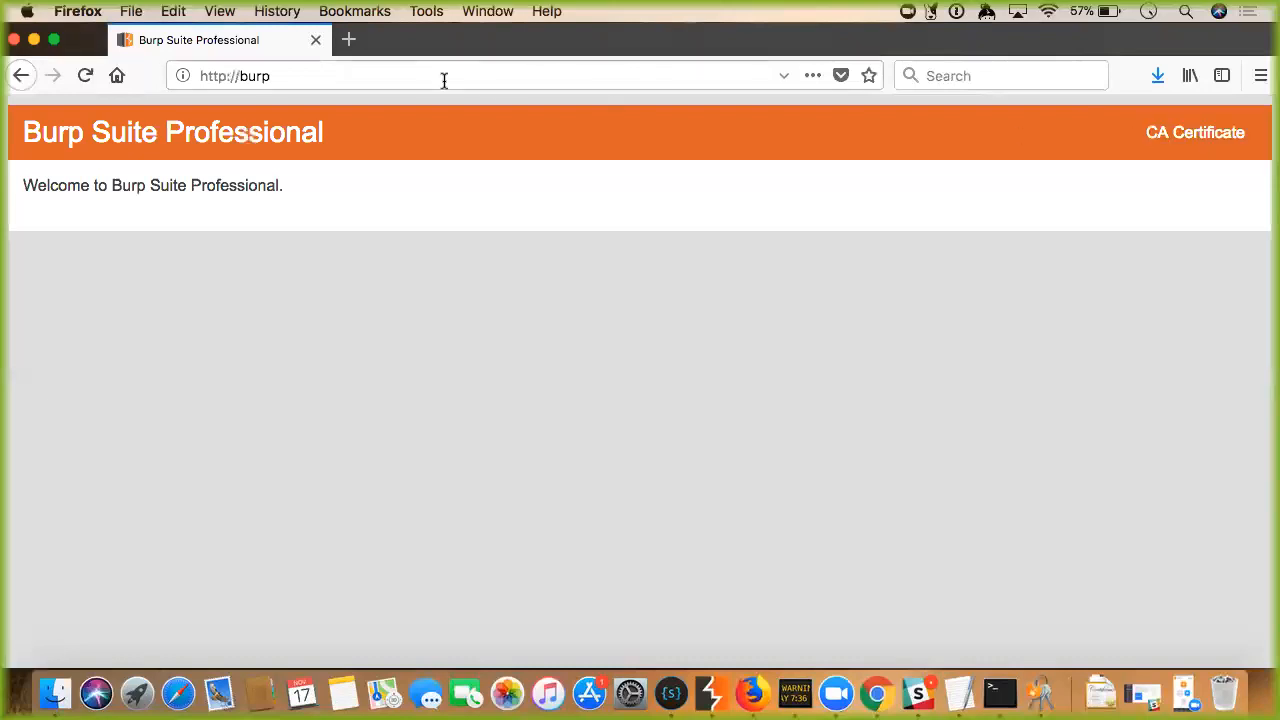
# Look over Burp's Proxy HTTP history and WebSockets history tabs, then return to Firefox.
pyautogui.click(382, 72)
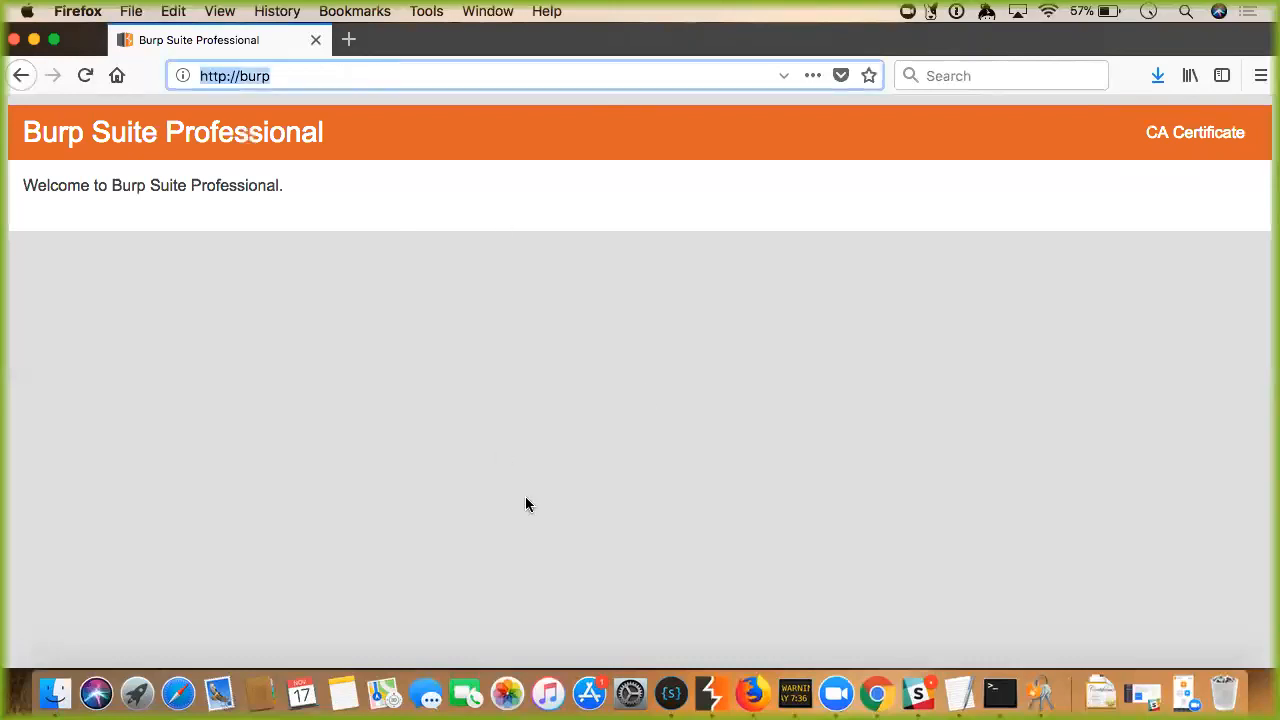
pyautogui.click(712, 695)
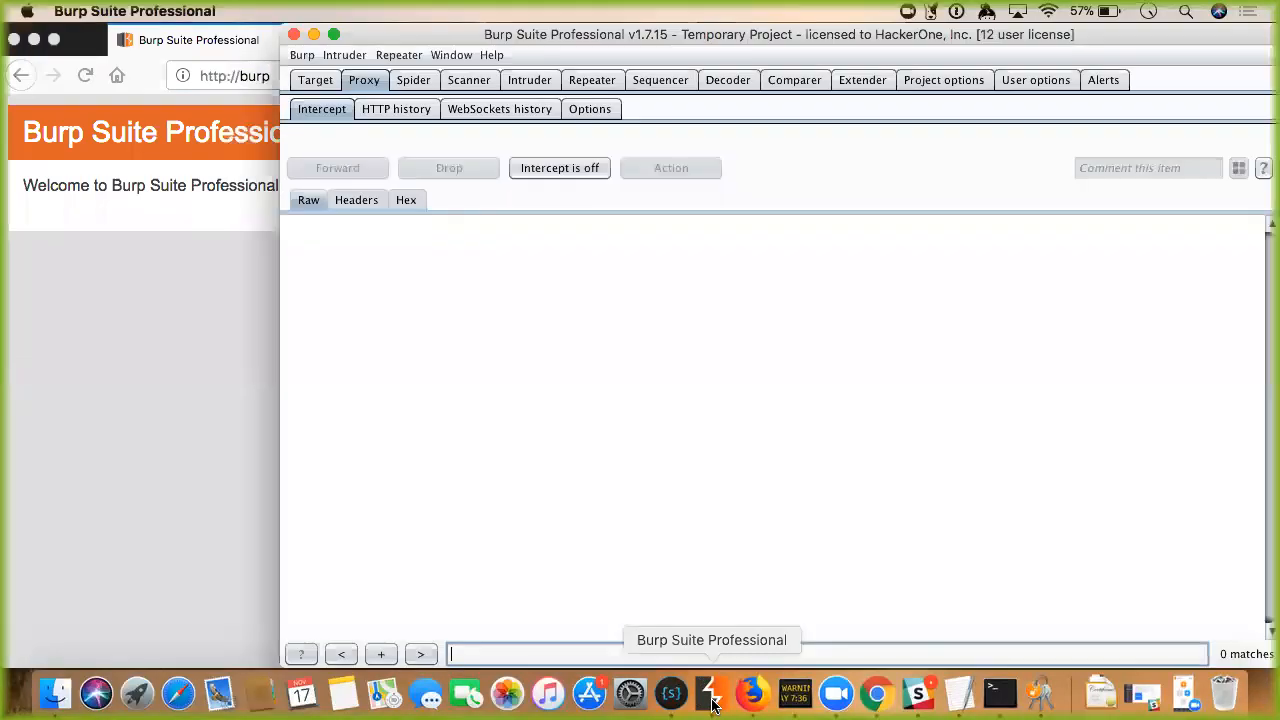
pyautogui.click(396, 110)
pyautogui.click(320, 109)
pyautogui.click(484, 112)
pyautogui.click(322, 112)
pyautogui.click(211, 315)
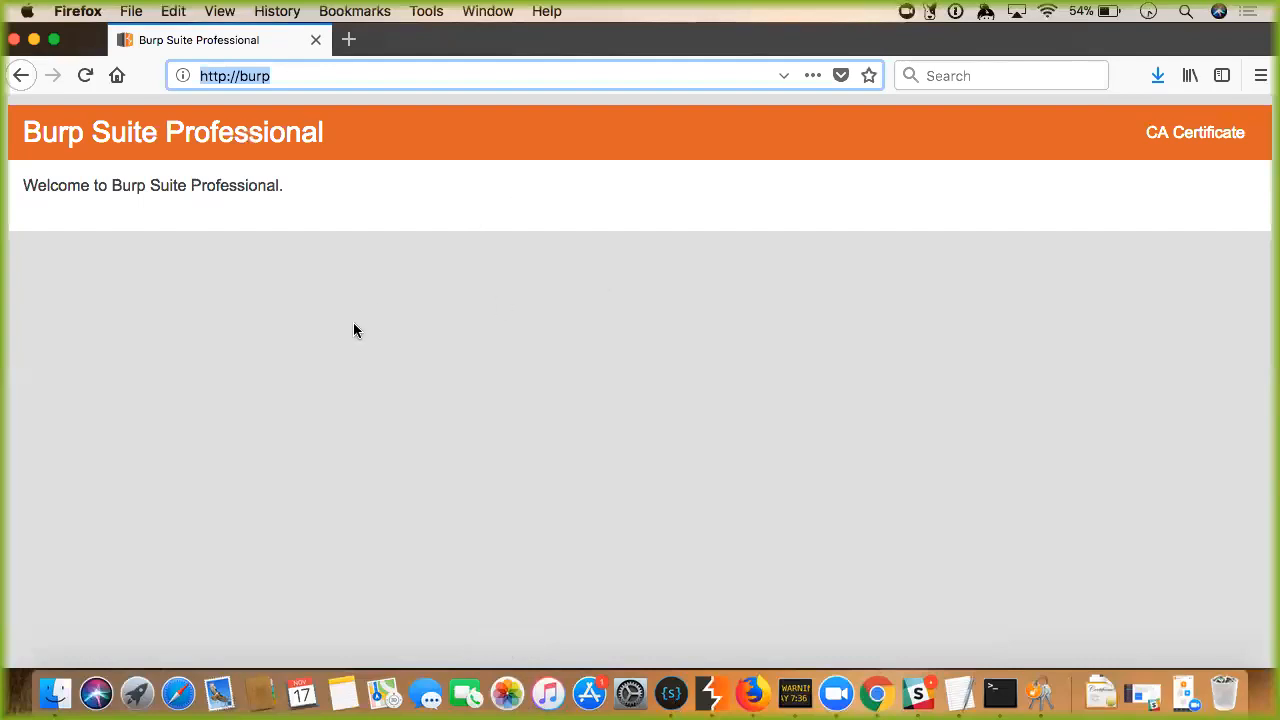
# Bring Burp Suite forward with the Proxy HTTP history showing the captured requests.
pyautogui.click(711, 693)
pyautogui.click(277, 78)
pyautogui.click(720, 693)
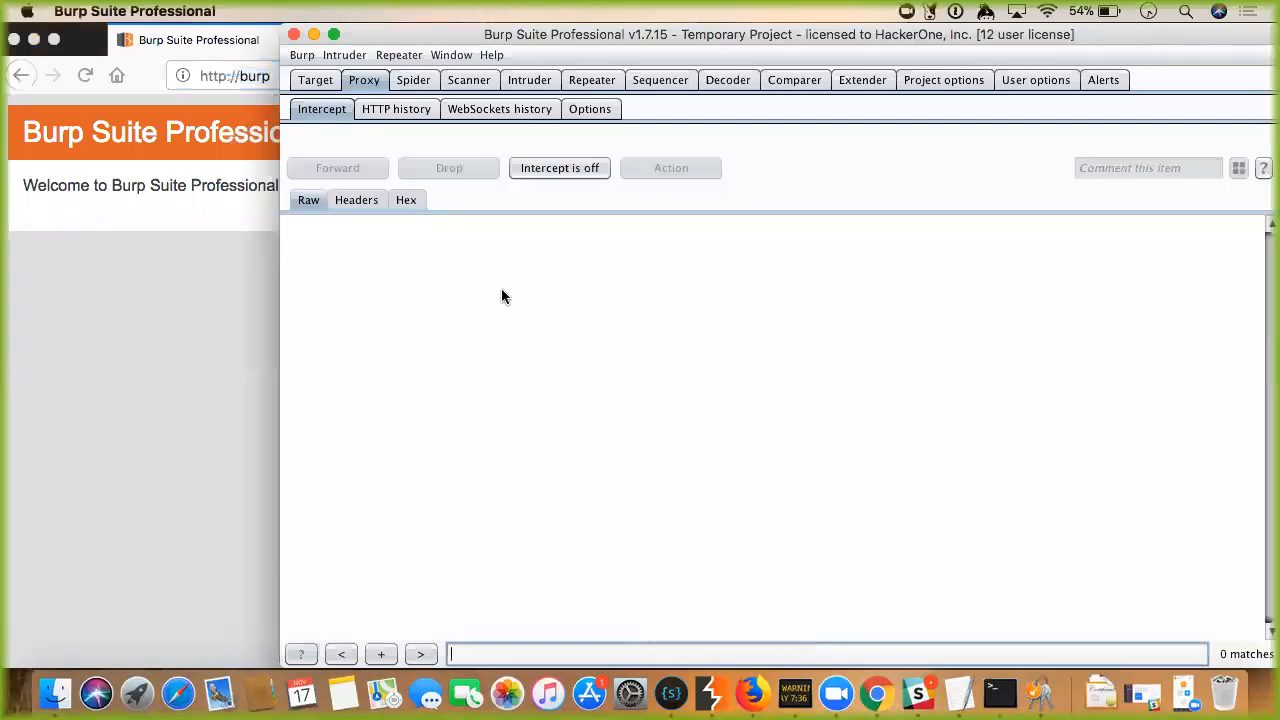
pyautogui.click(403, 112)
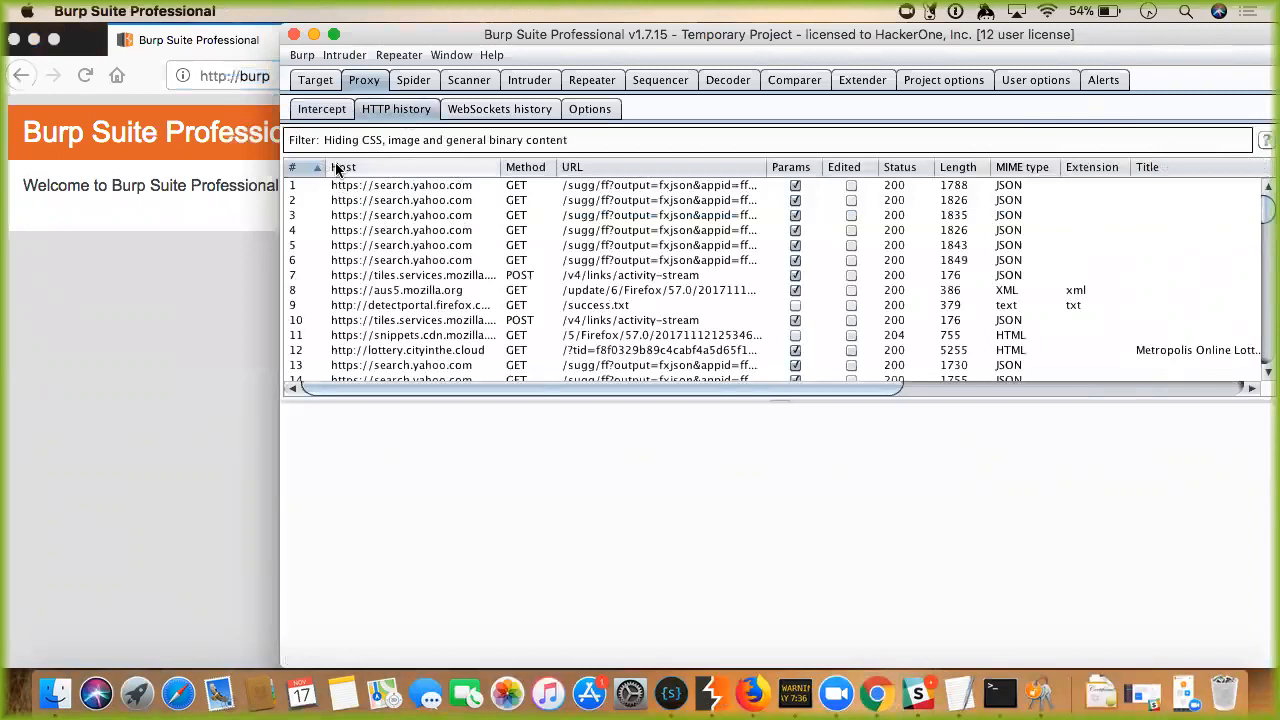
# Select the first search.yahoo.com GET in HTTP history and scroll through its raw request and cookie headers.
pyautogui.click(333, 112)
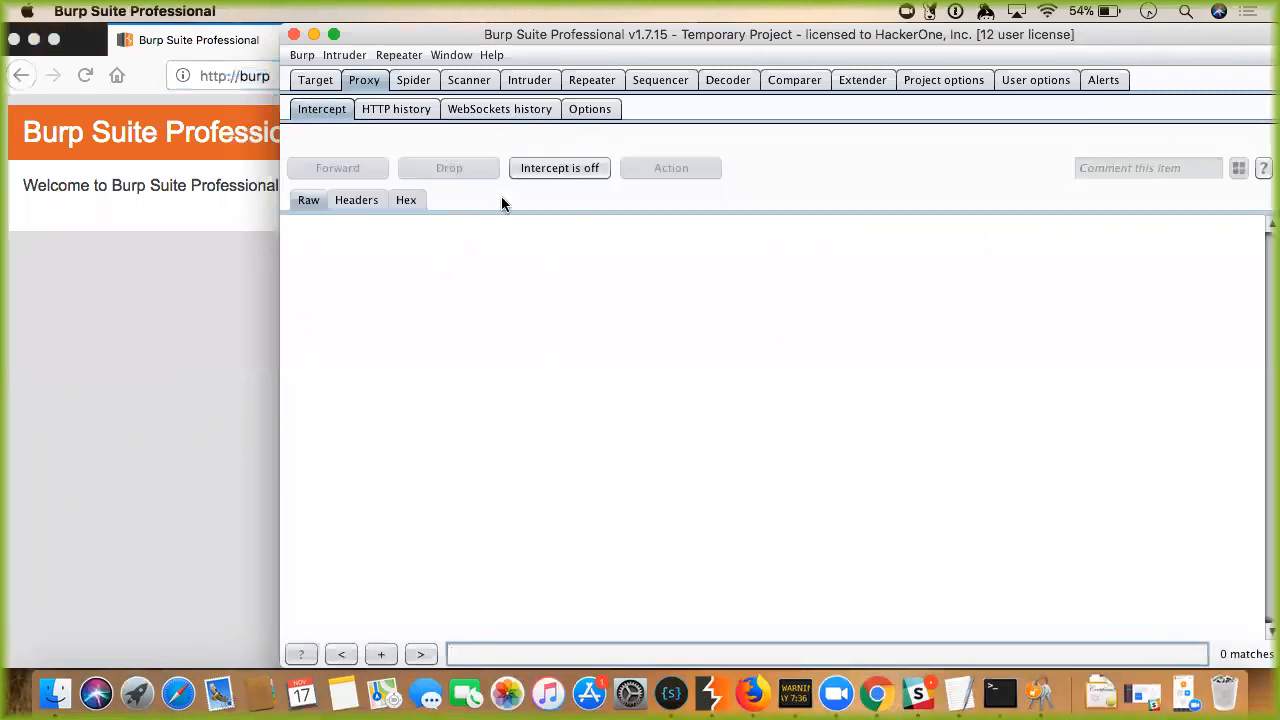
pyautogui.click(415, 114)
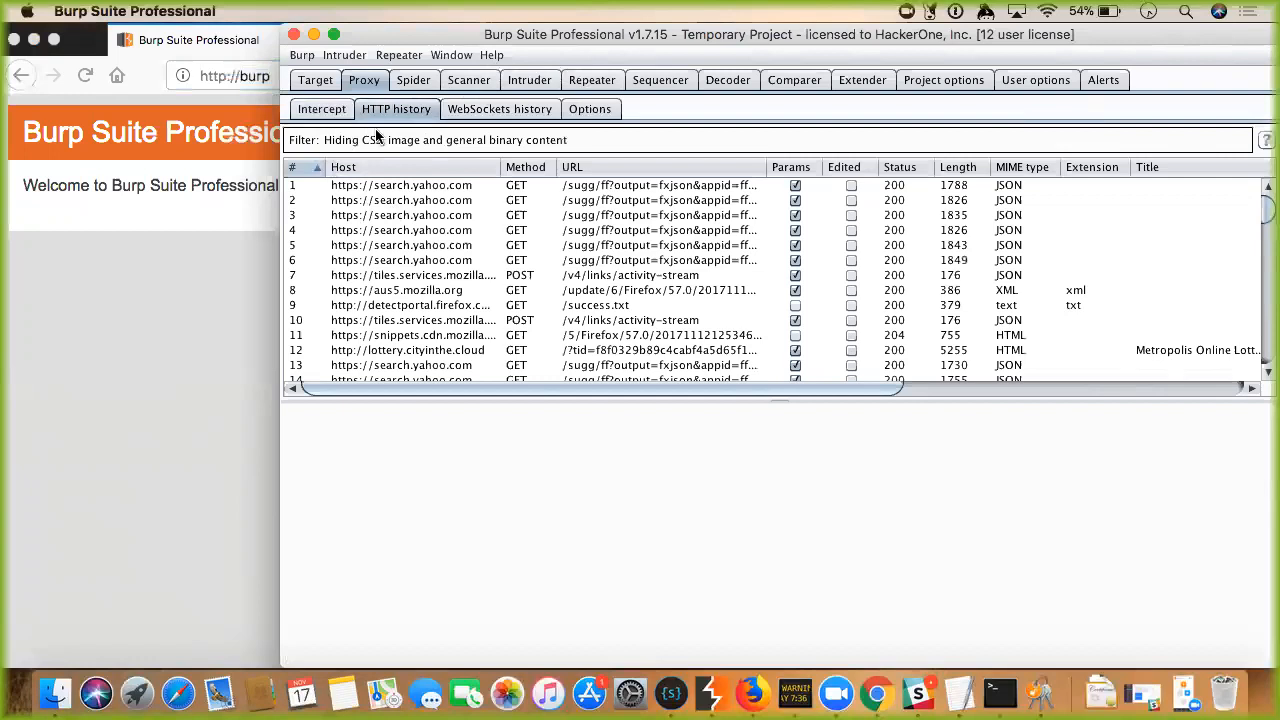
pyautogui.click(378, 193)
pyautogui.scroll(-5, 458, 530)
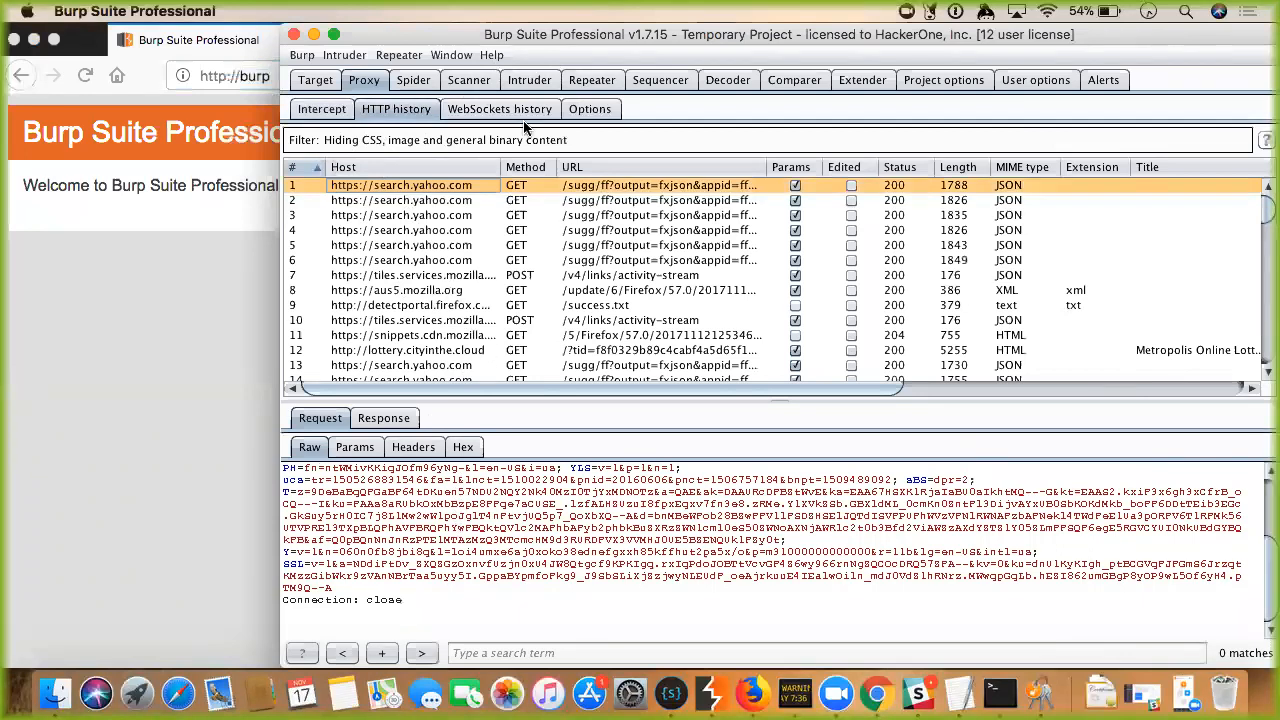
# Maximize Burp and review the server responses for search.yahoo.com requests 3 and 5.
pyautogui.click(334, 36)
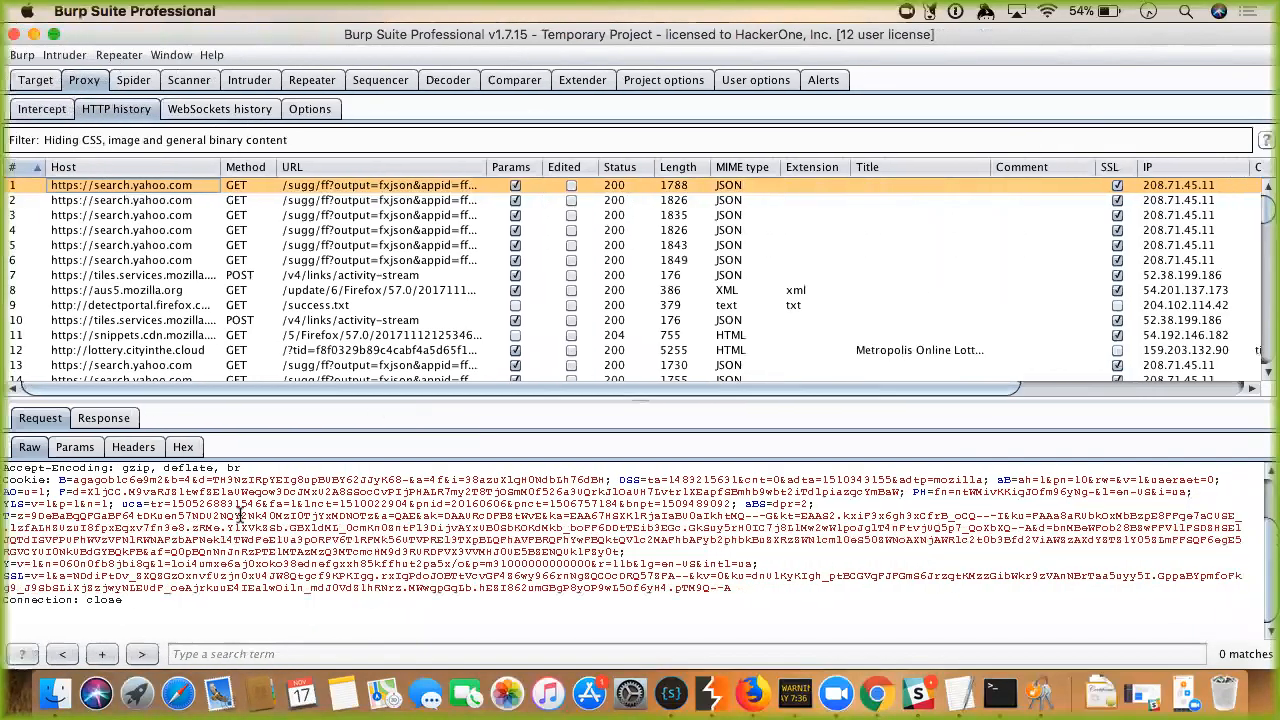
pyautogui.scroll(3, 104, 492)
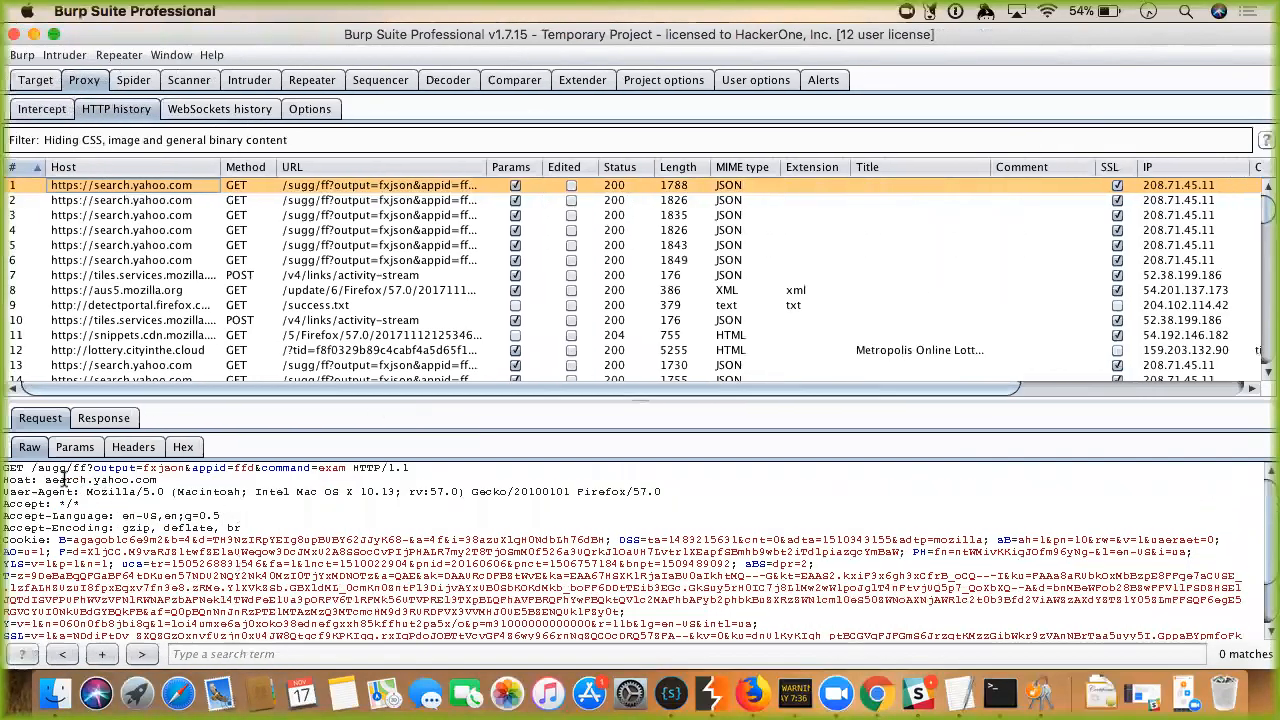
pyautogui.click(105, 419)
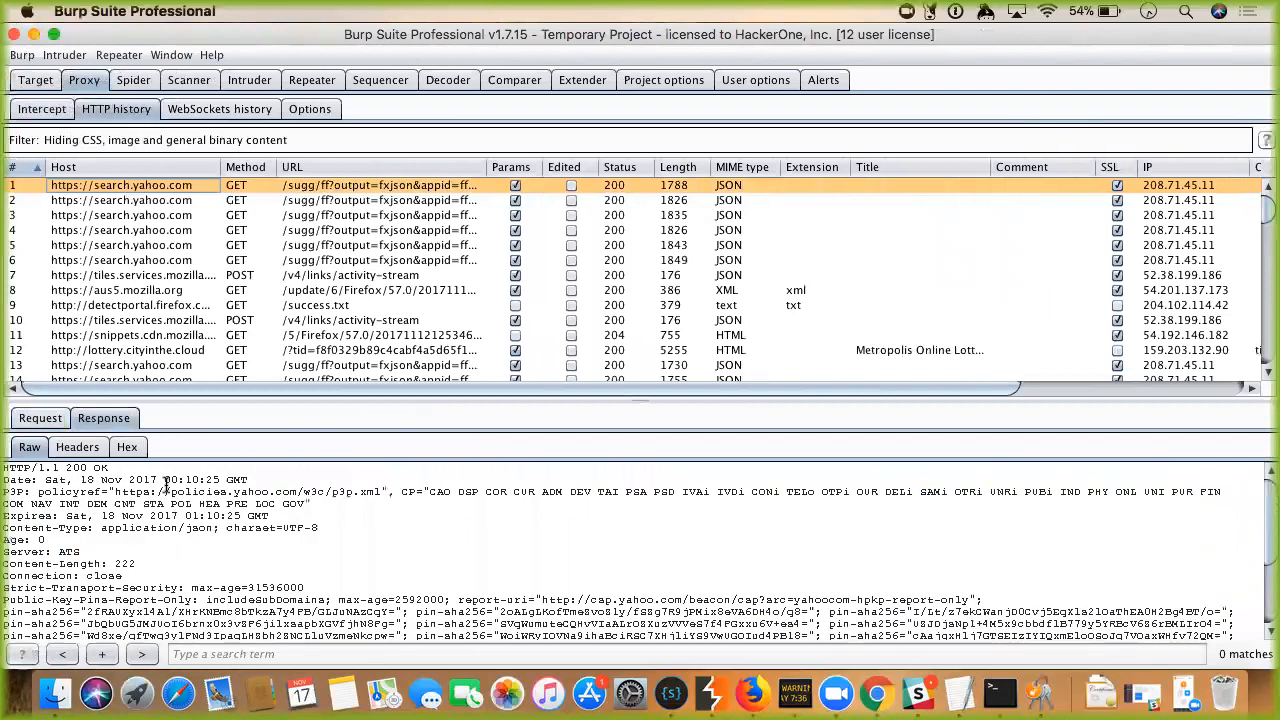
pyautogui.scroll(-3, 166, 486)
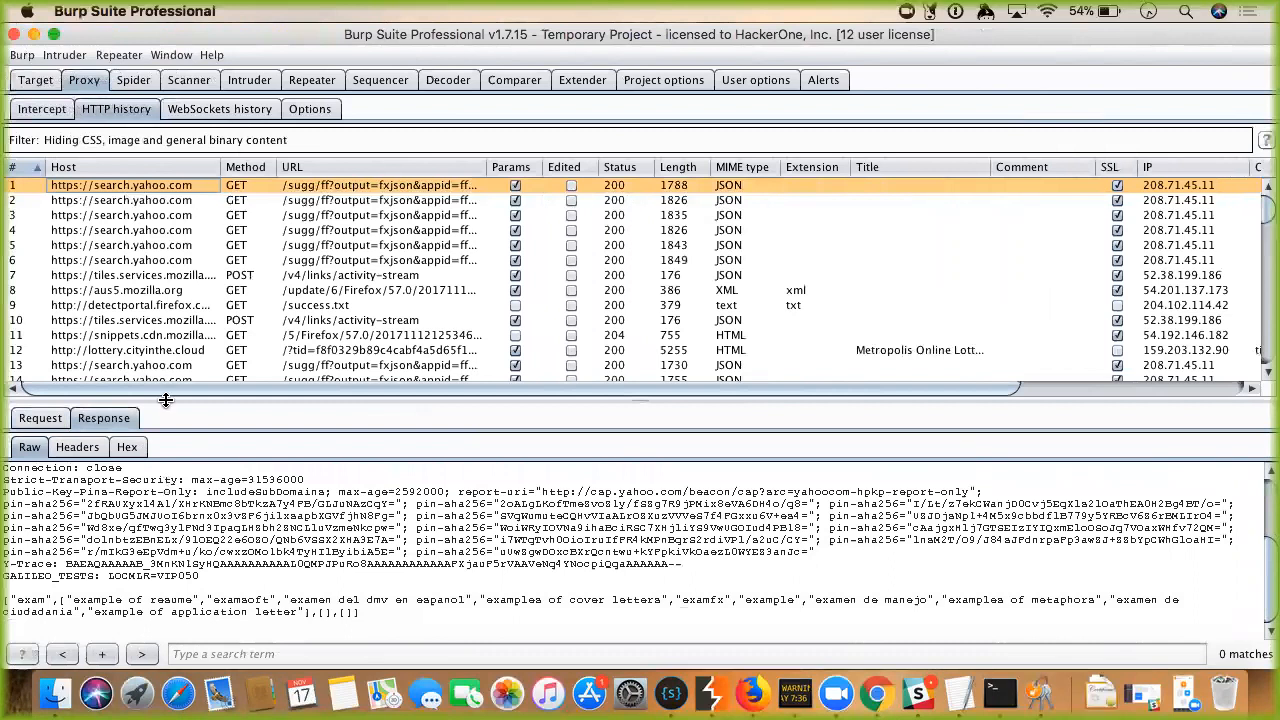
pyautogui.click(168, 217)
pyautogui.click(168, 246)
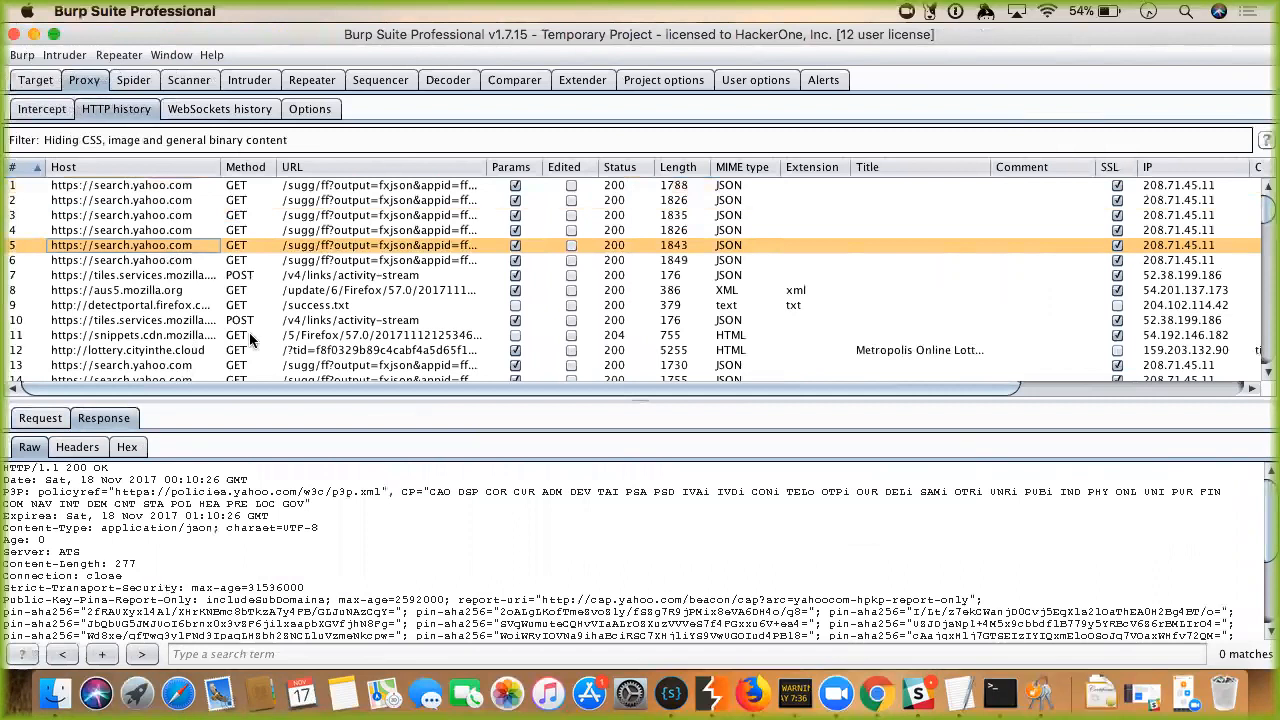
pyautogui.rightClick(340, 521)
pyautogui.click(280, 566)
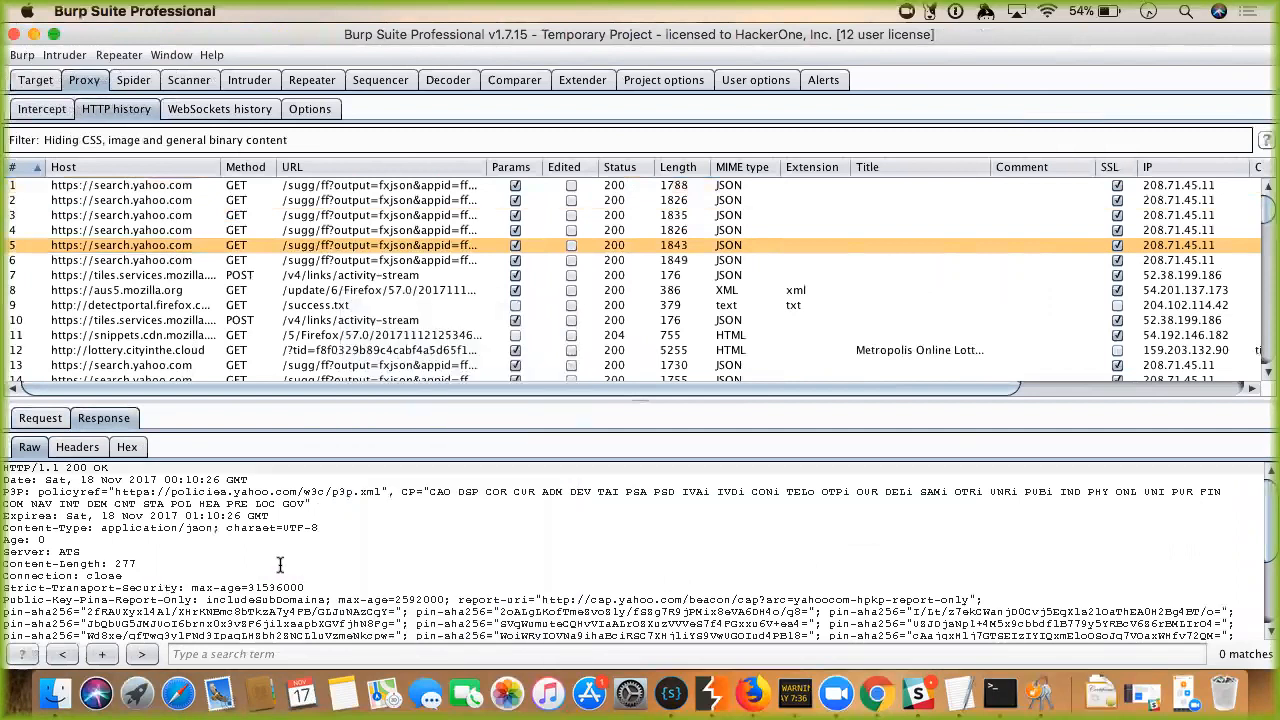
# Send the fifth search.yahoo.com request to Repeater.
pyautogui.click(38, 418)
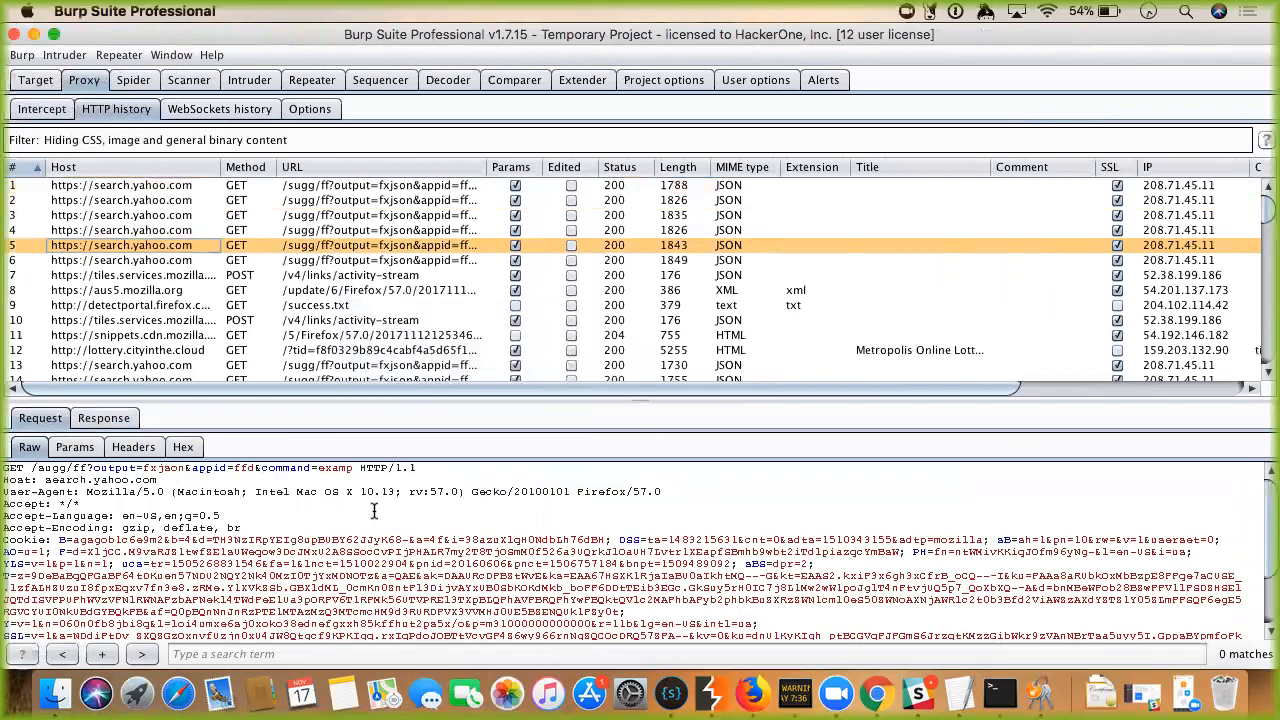
pyautogui.rightClick(376, 513)
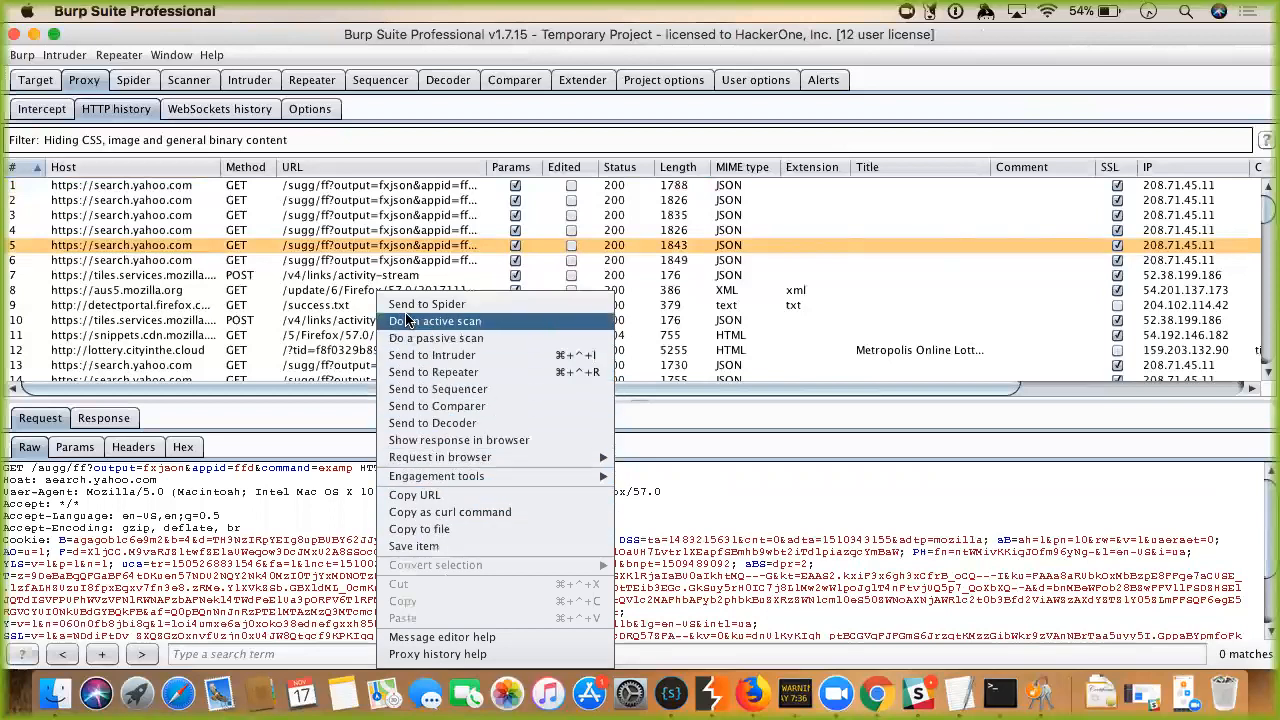
pyautogui.click(426, 372)
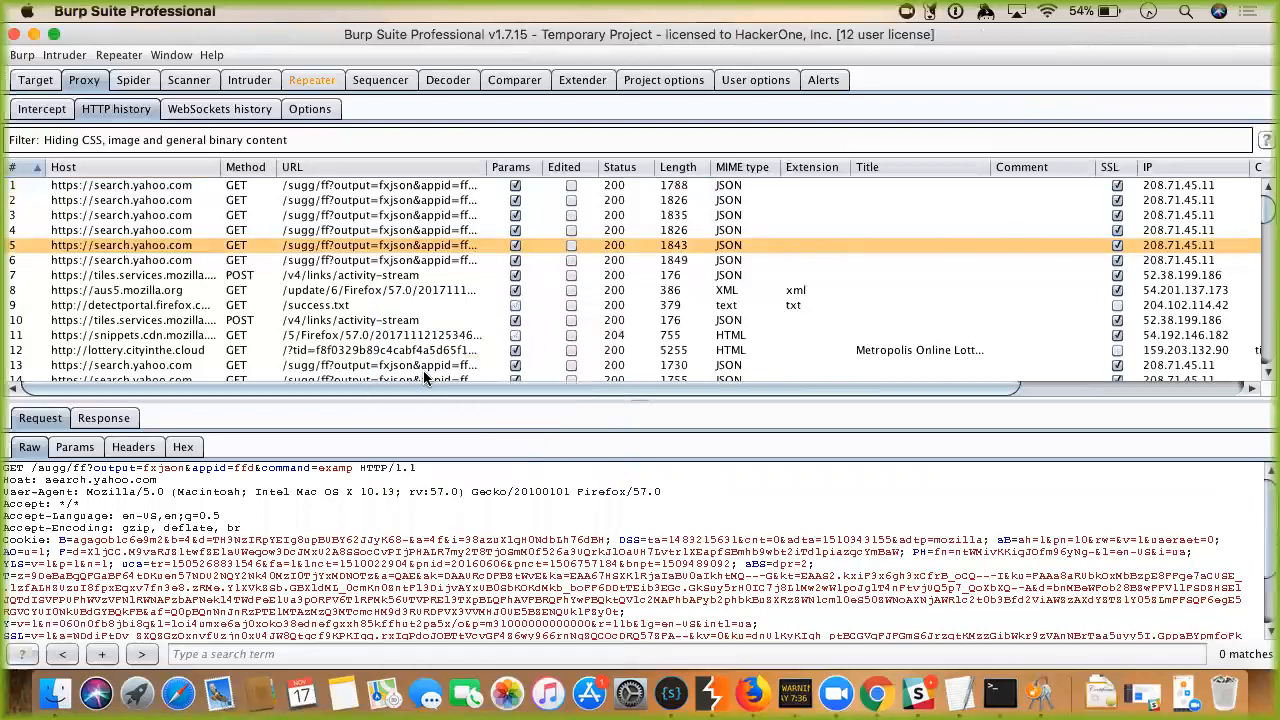
# Check the Yahoo search request in Repeater, then show the empty Proxy WebSockets history.
pyautogui.click(312, 80)
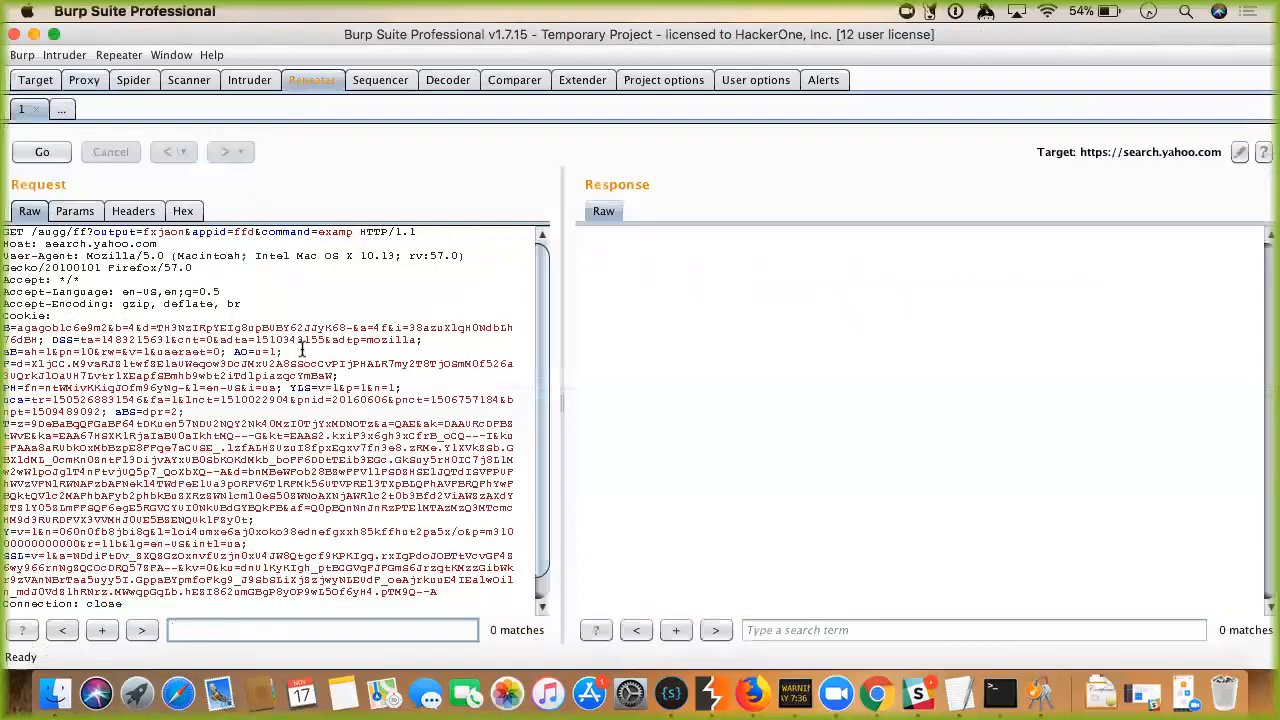
pyautogui.click(82, 80)
pyautogui.click(213, 112)
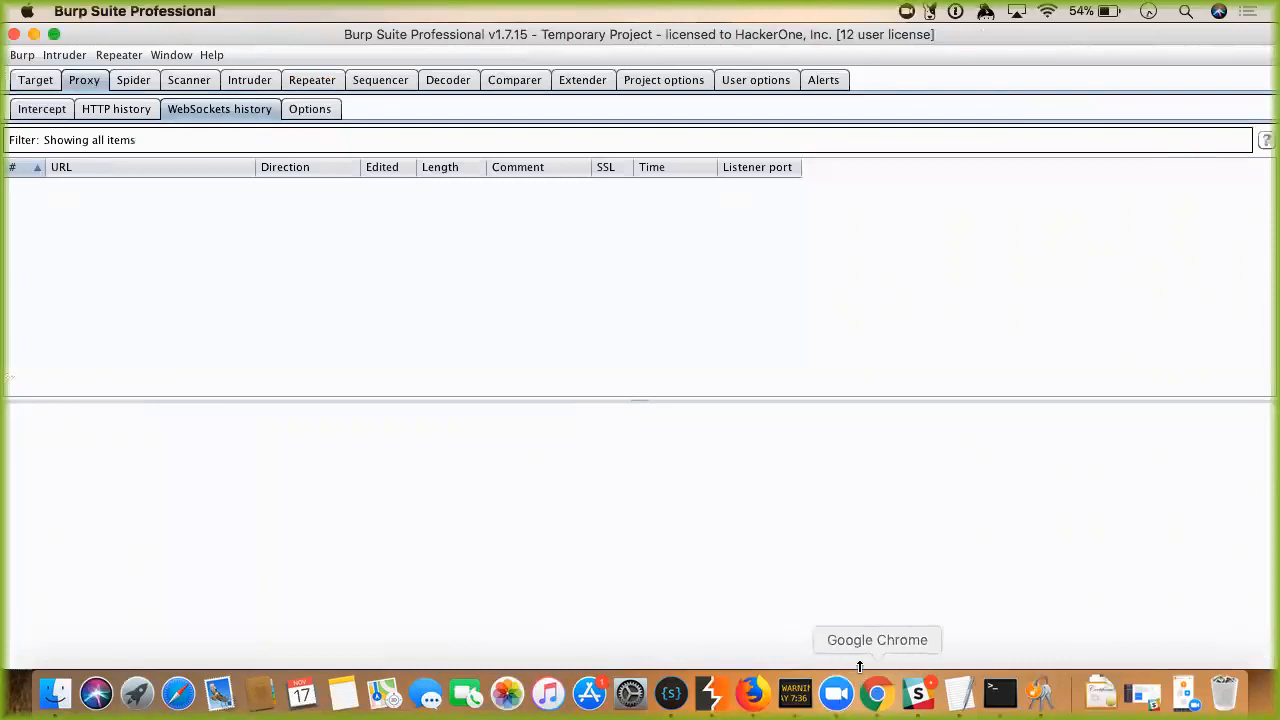
# Load rojanrijal.net/ in Firefox and turn on request interception in Burp's Proxy Intercept.
pyautogui.click(876, 693)
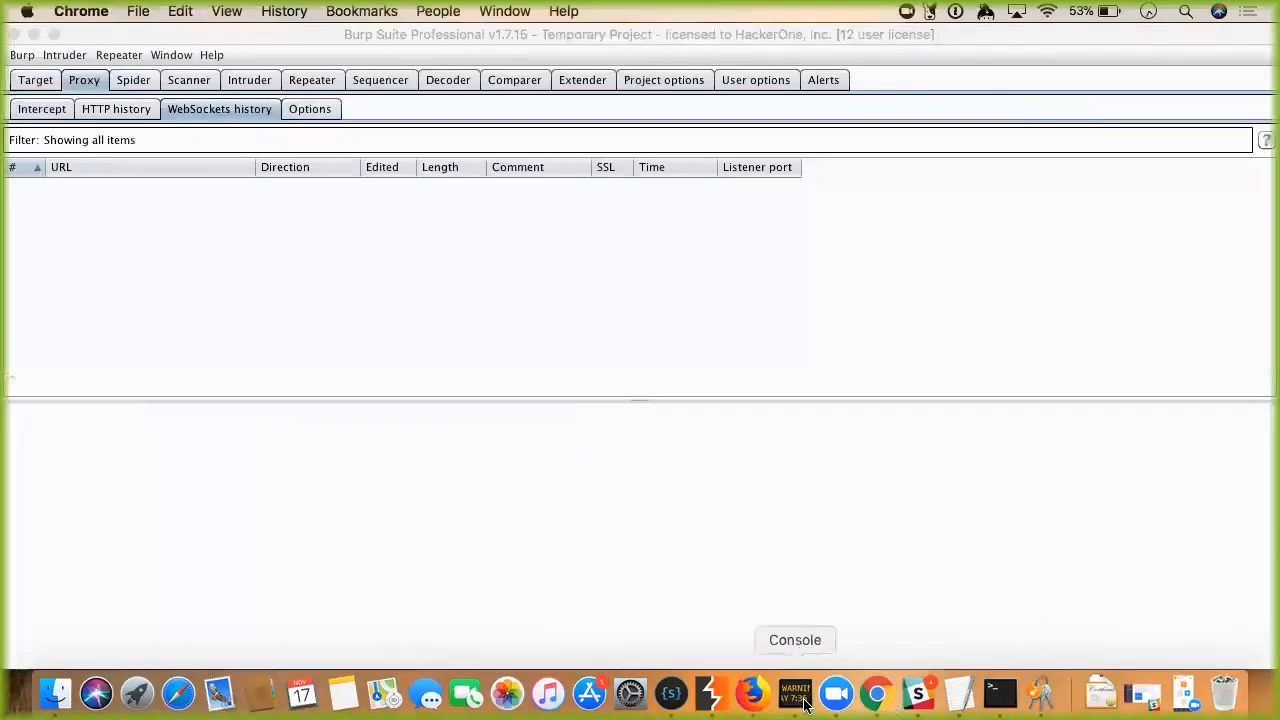
pyautogui.click(750, 700)
pyautogui.write('rojanrijal.net/')
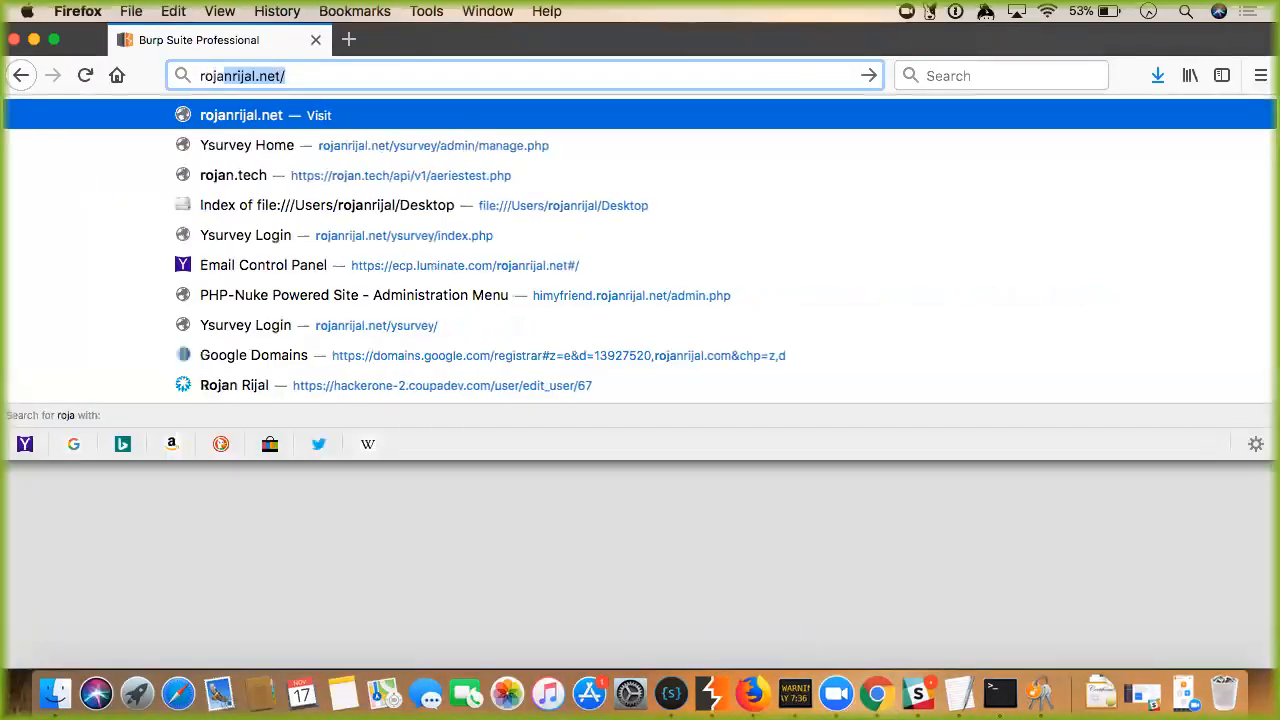
pyautogui.press('Return')
pyautogui.click(712, 695)
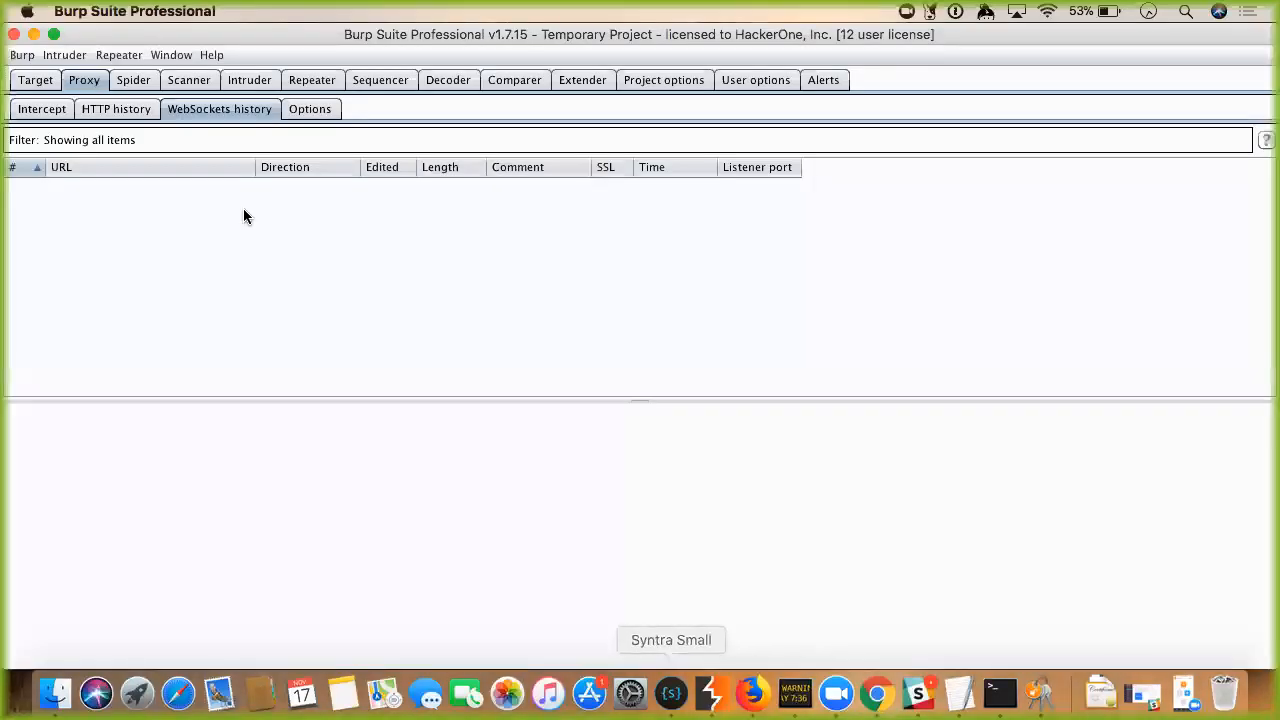
pyautogui.click(55, 110)
pyautogui.click(279, 167)
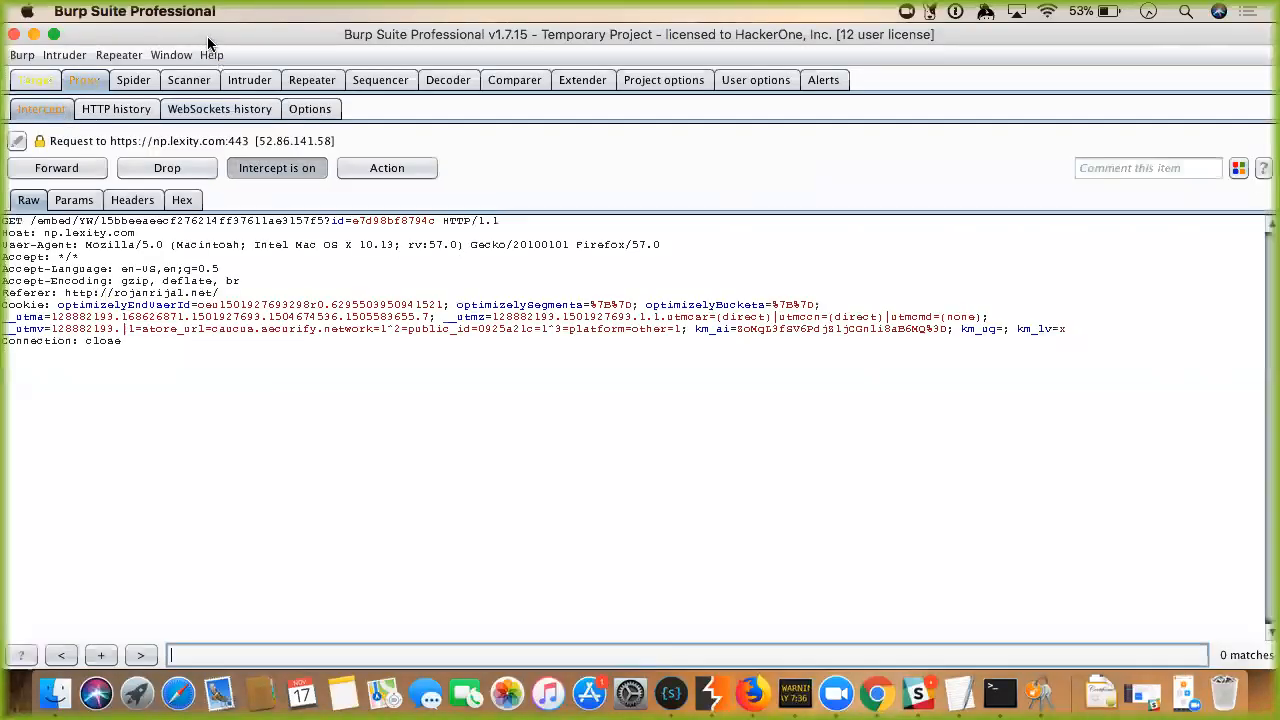
# Forward the caught request, switch interception off, and return to the loaded rojanrijal.net page in Firefox.
pyautogui.moveTo(207, 36); pyautogui.dragTo(754, 44)
pyautogui.click(597, 177)
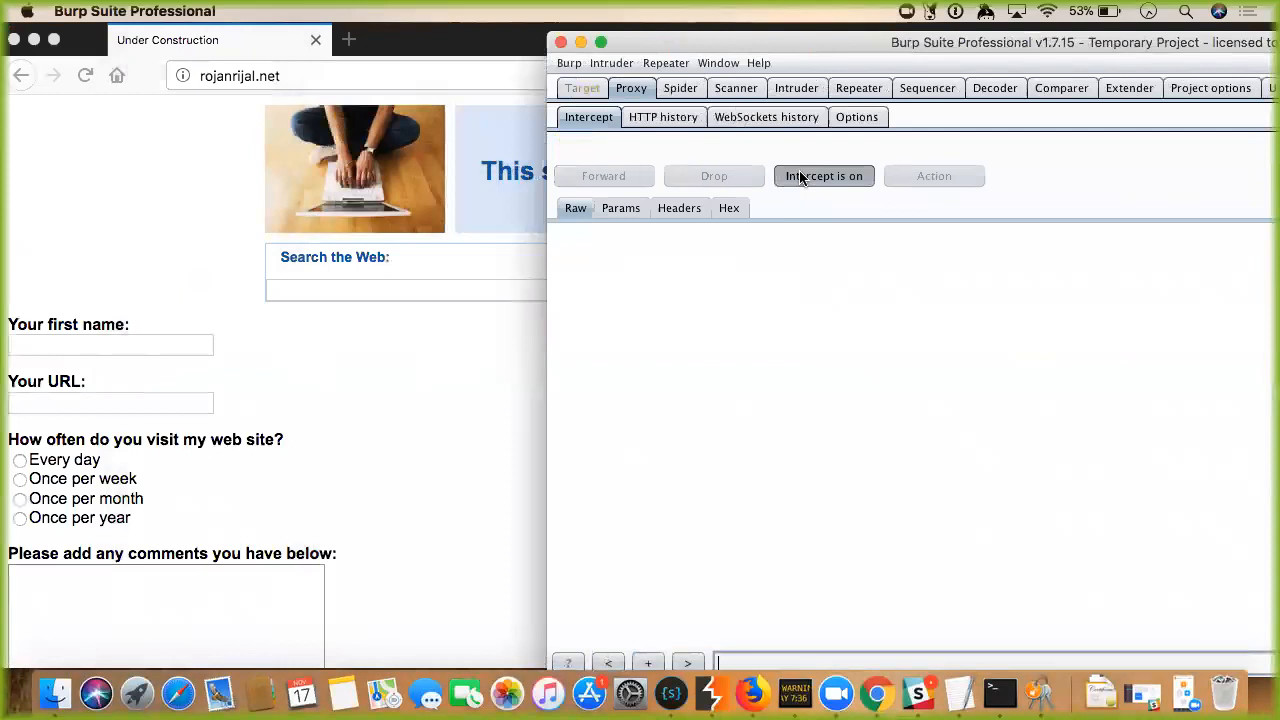
pyautogui.click(843, 90)
pyautogui.click(628, 89)
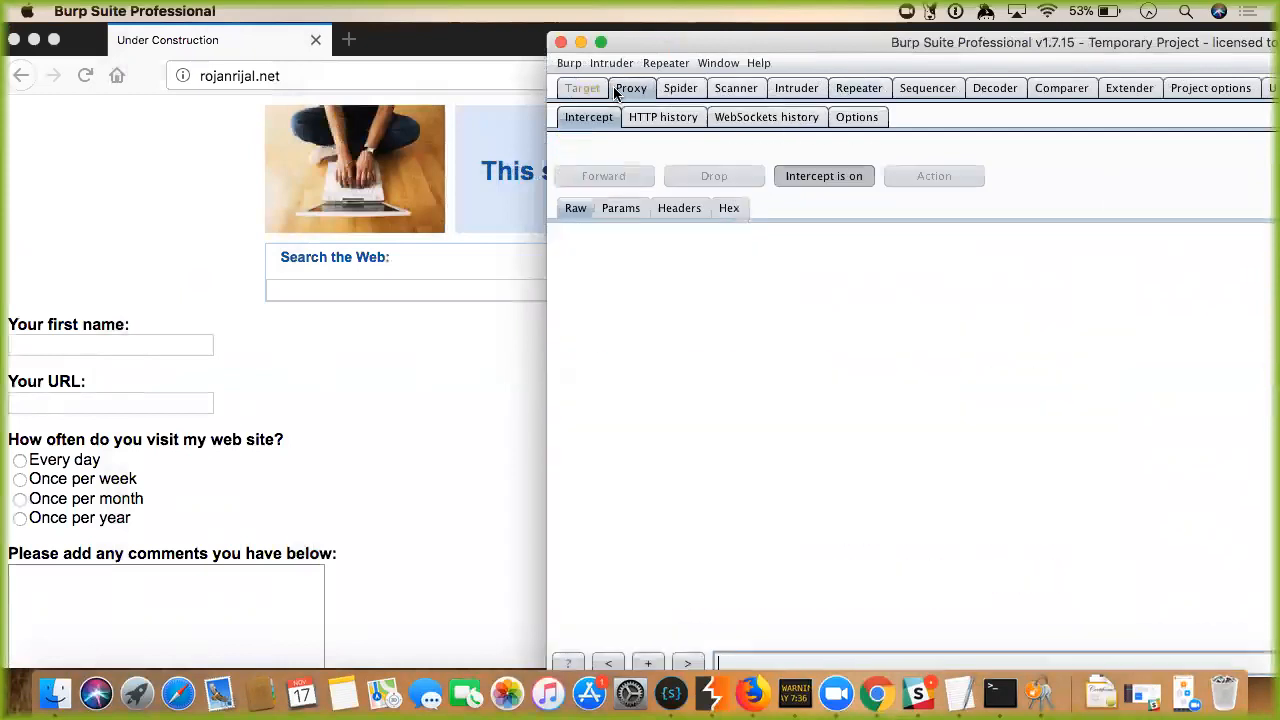
pyautogui.click(757, 118)
pyautogui.click(589, 117)
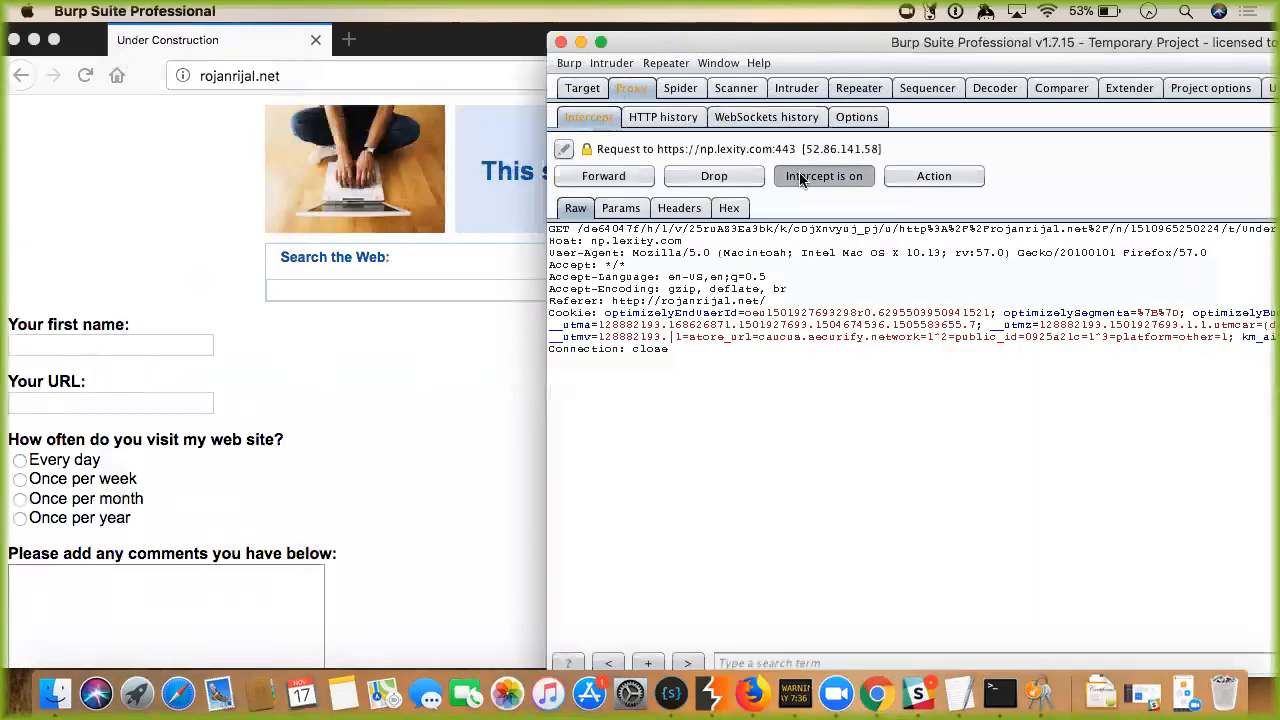
pyautogui.click(826, 176)
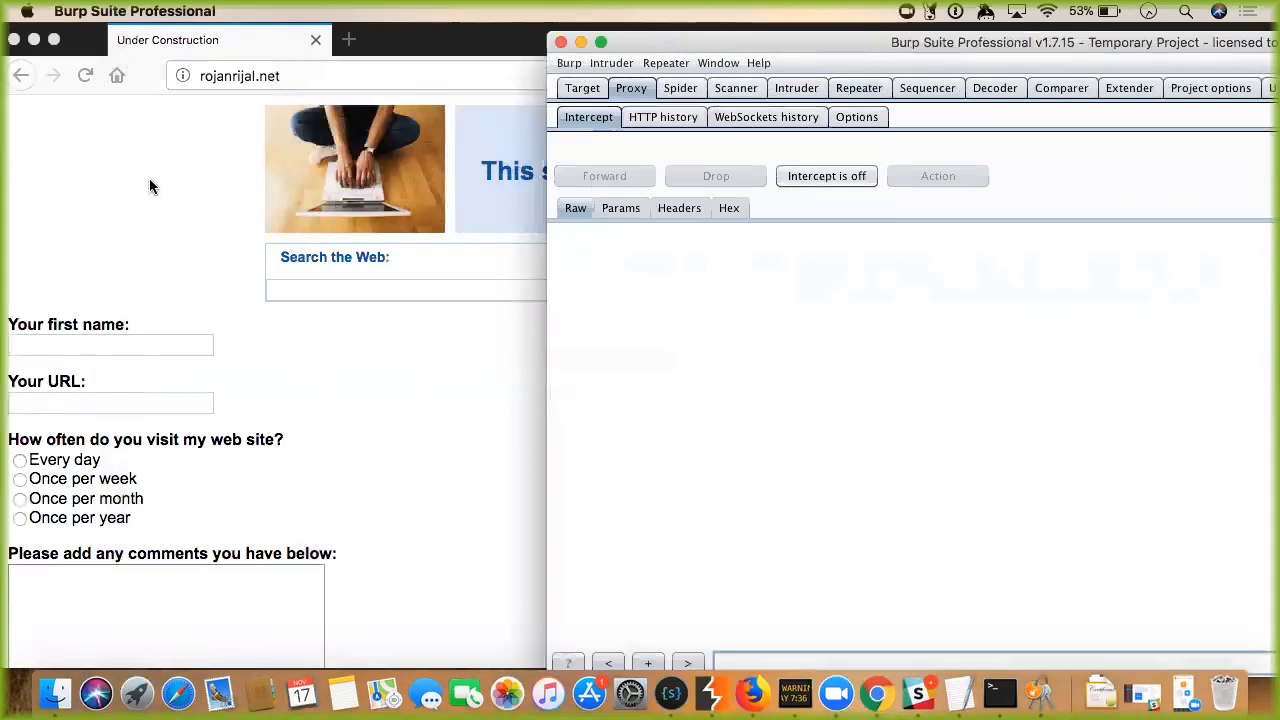
pyautogui.click(366, 78)
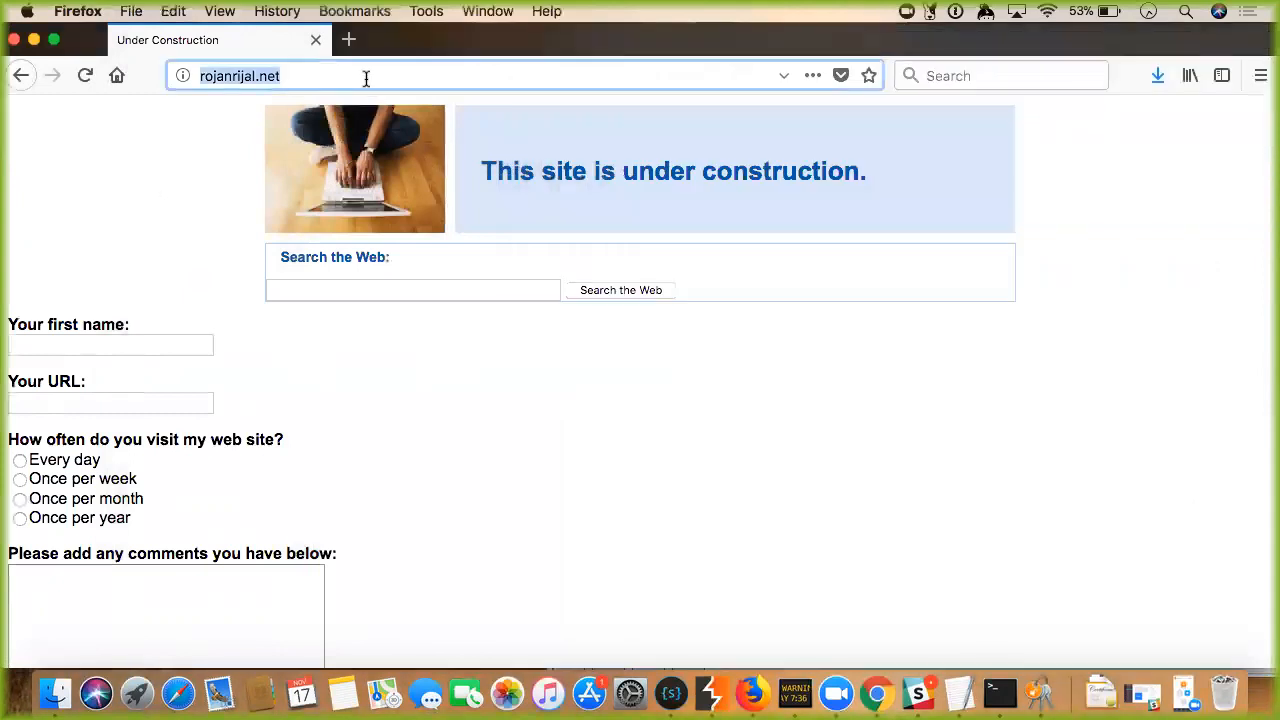
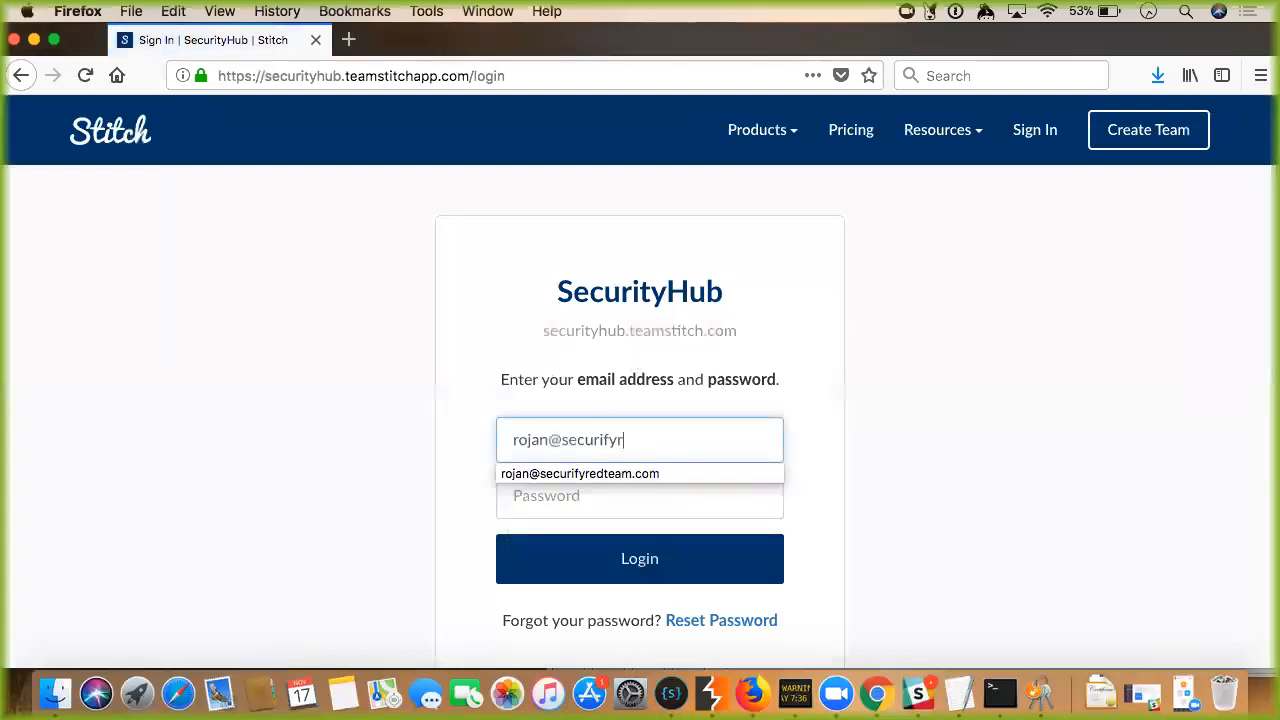
# Log in to SecurityHub with the account email and password, skip saving the login in Firefox, and launch the web app.
pyautogui.press('Tab')
pyautogui.write('************')
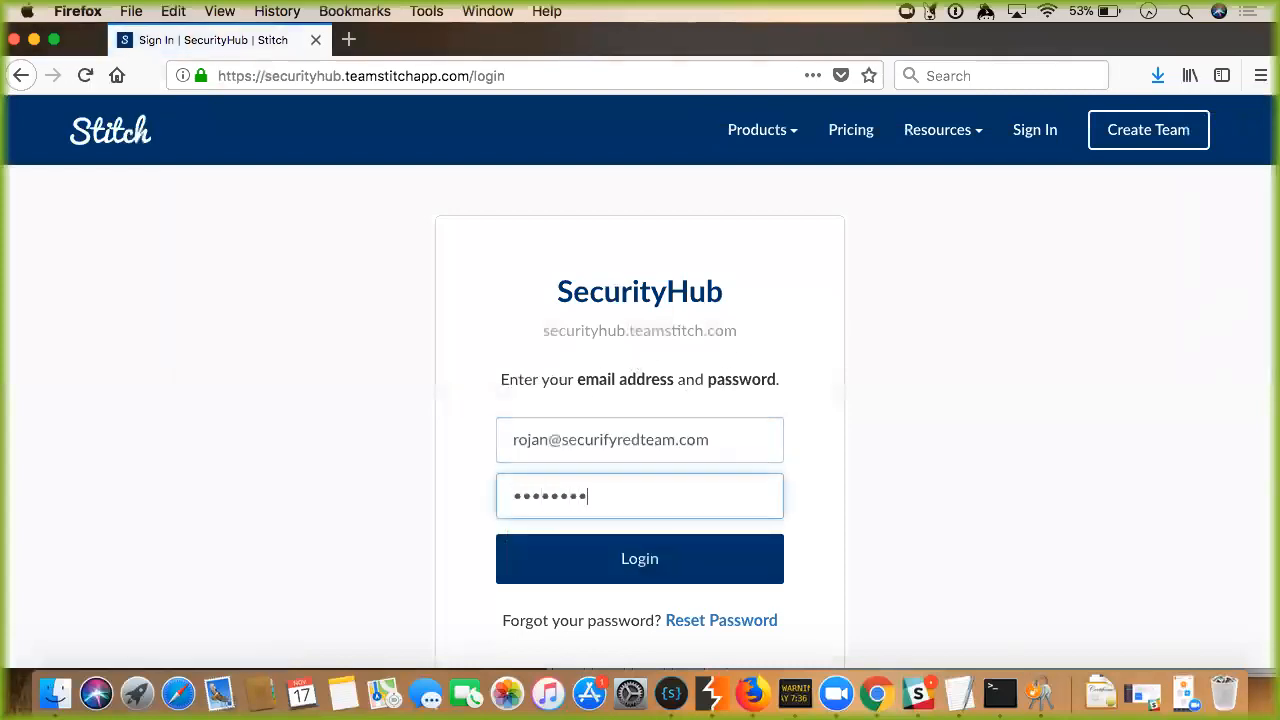
pyautogui.write('**')
pyautogui.press('Return')
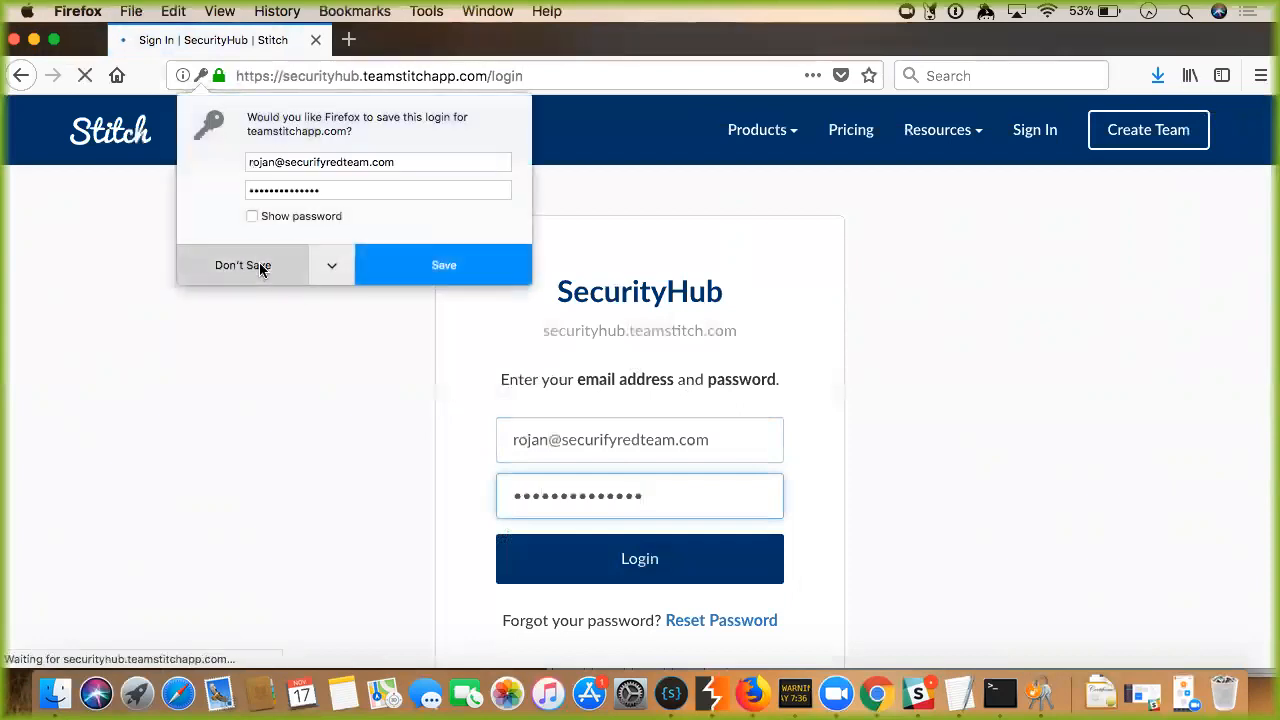
pyautogui.click(262, 265)
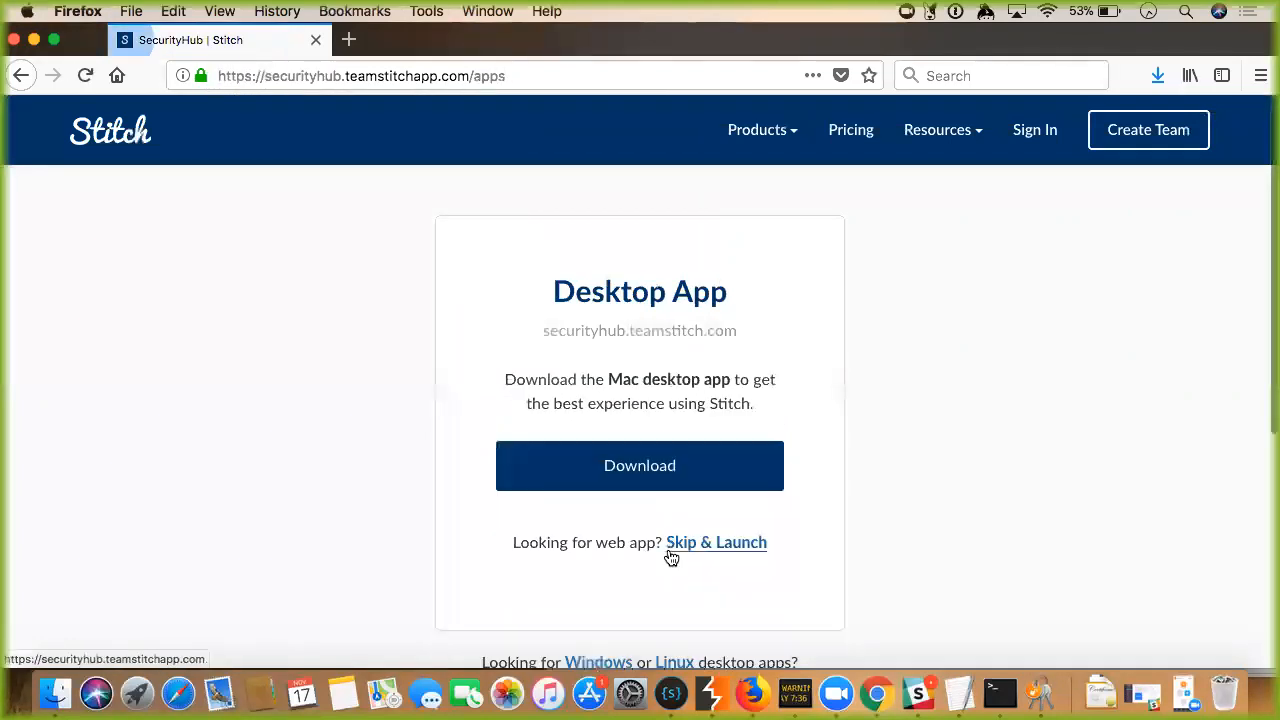
pyautogui.click(688, 546)
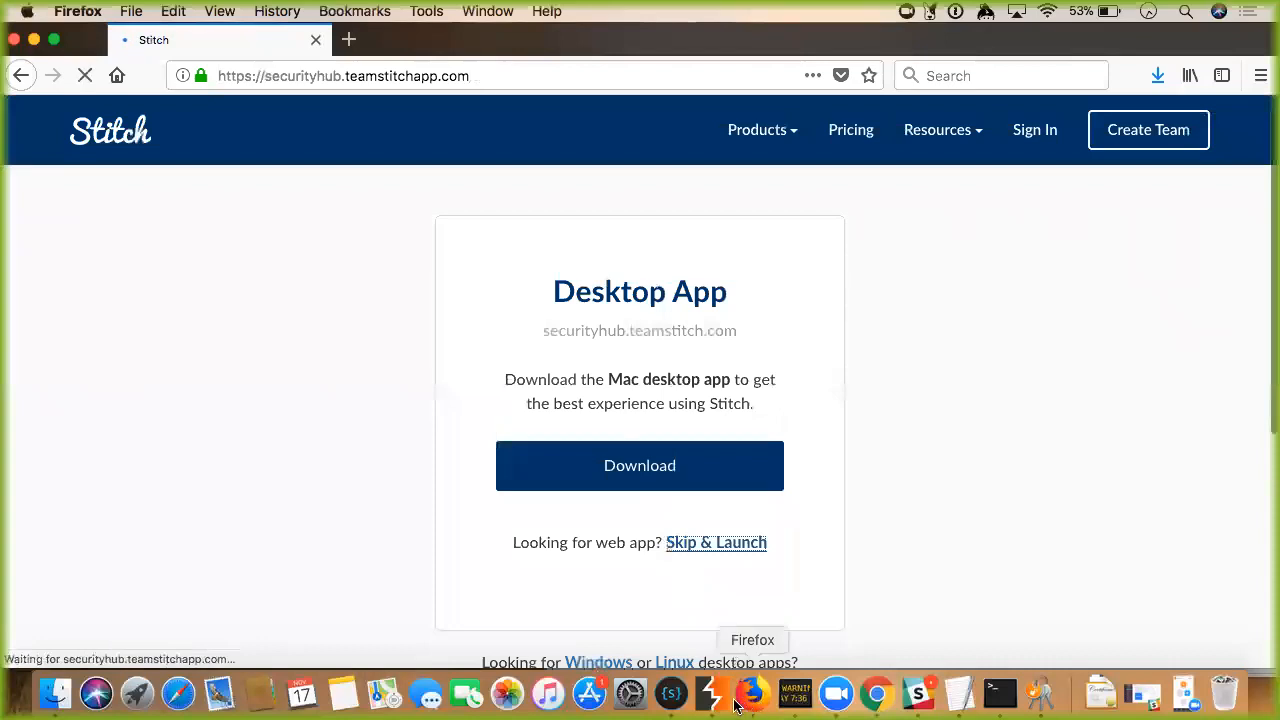
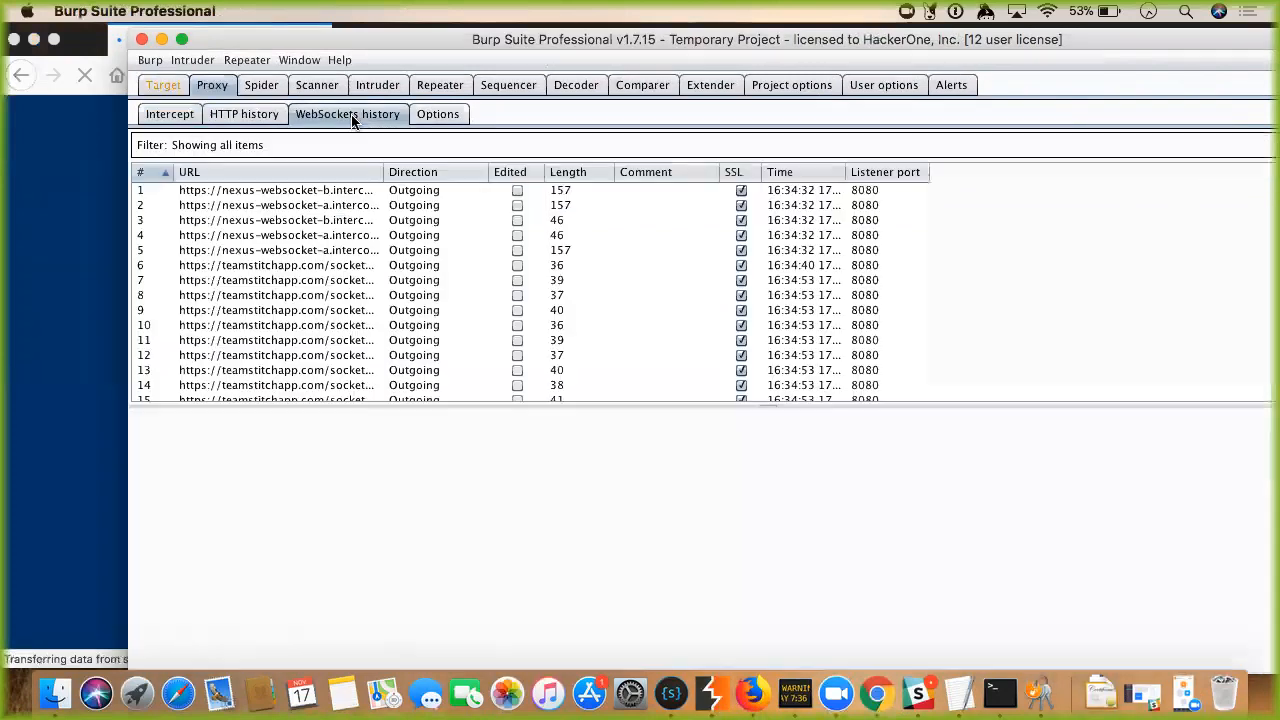
# Scroll the WebSockets history to read message 50's raw content, then show the Proxy Options listeners.
pyautogui.scroll(-15, 301, 226)
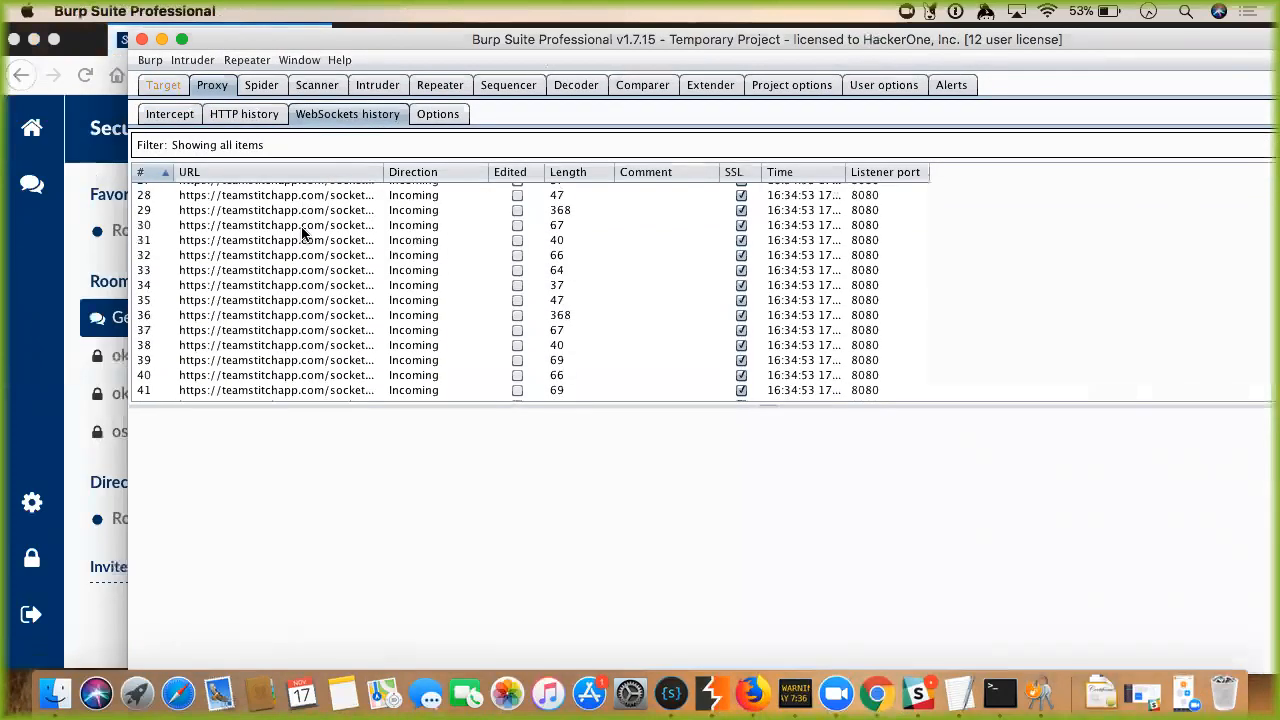
pyautogui.click(307, 287)
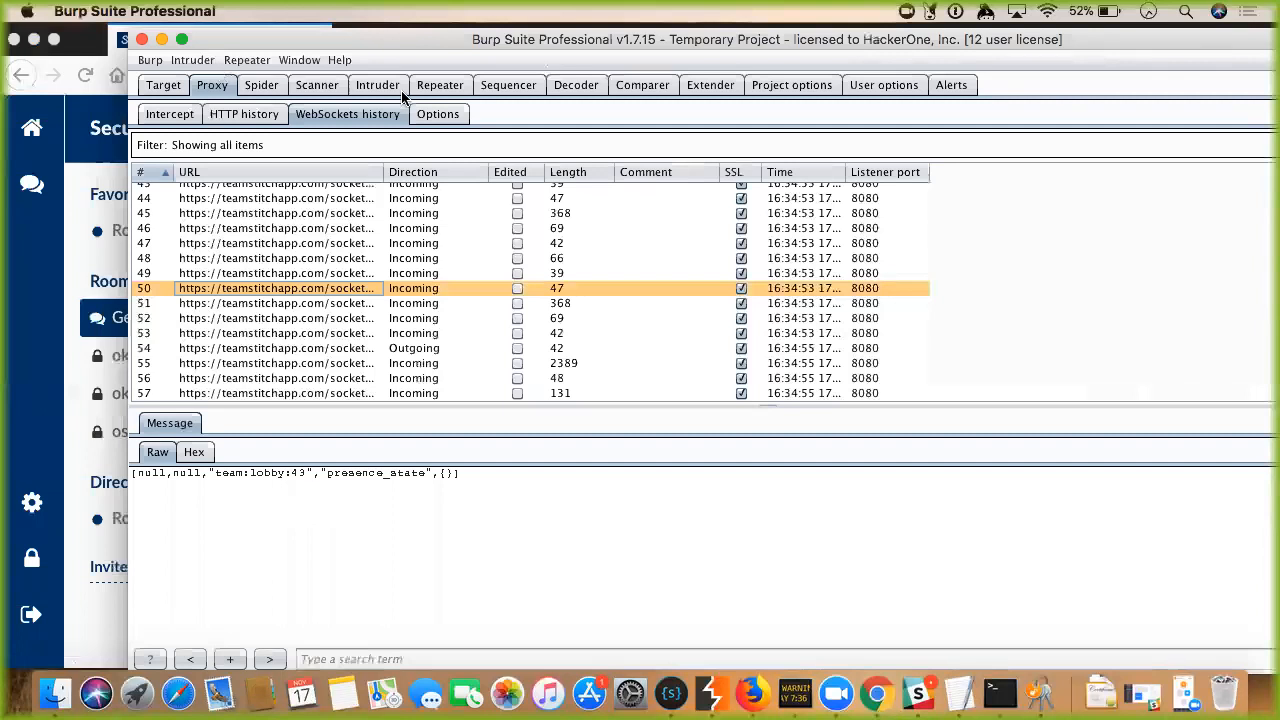
pyautogui.click(437, 114)
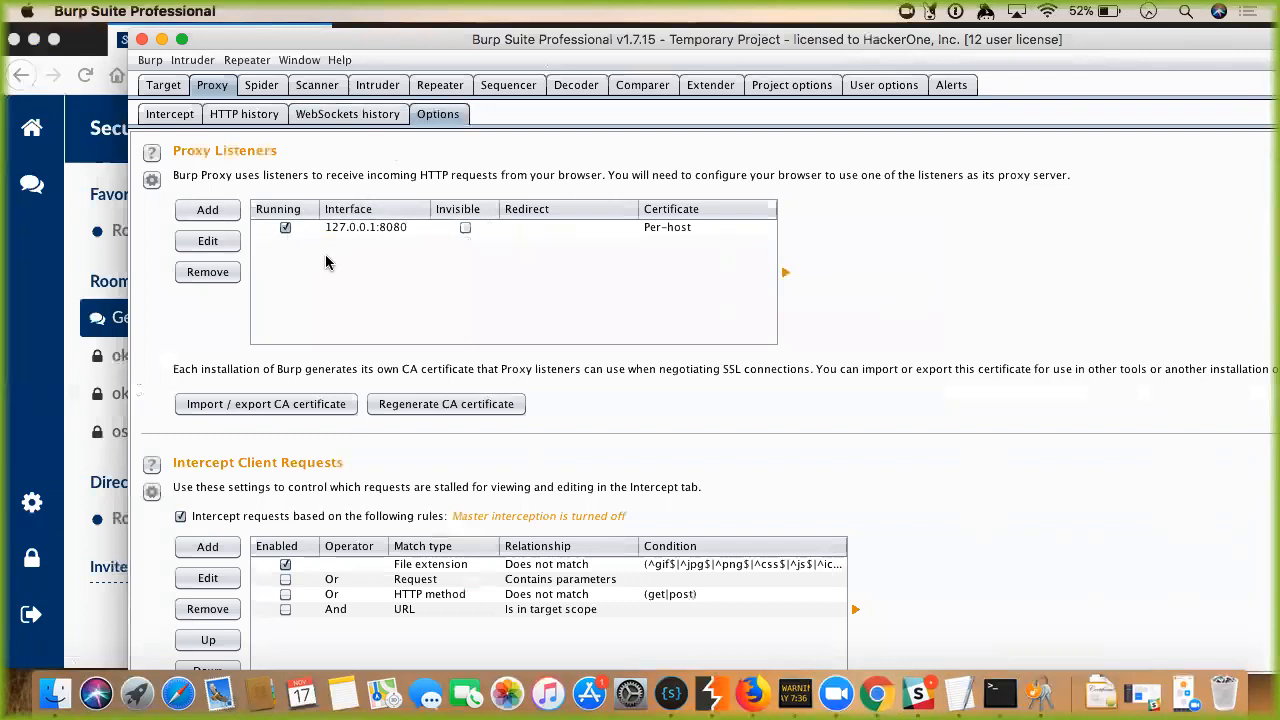
# Start a new listener bound to specific address 127.0.0.1, then cancel that first attempt.
pyautogui.click(214, 212)
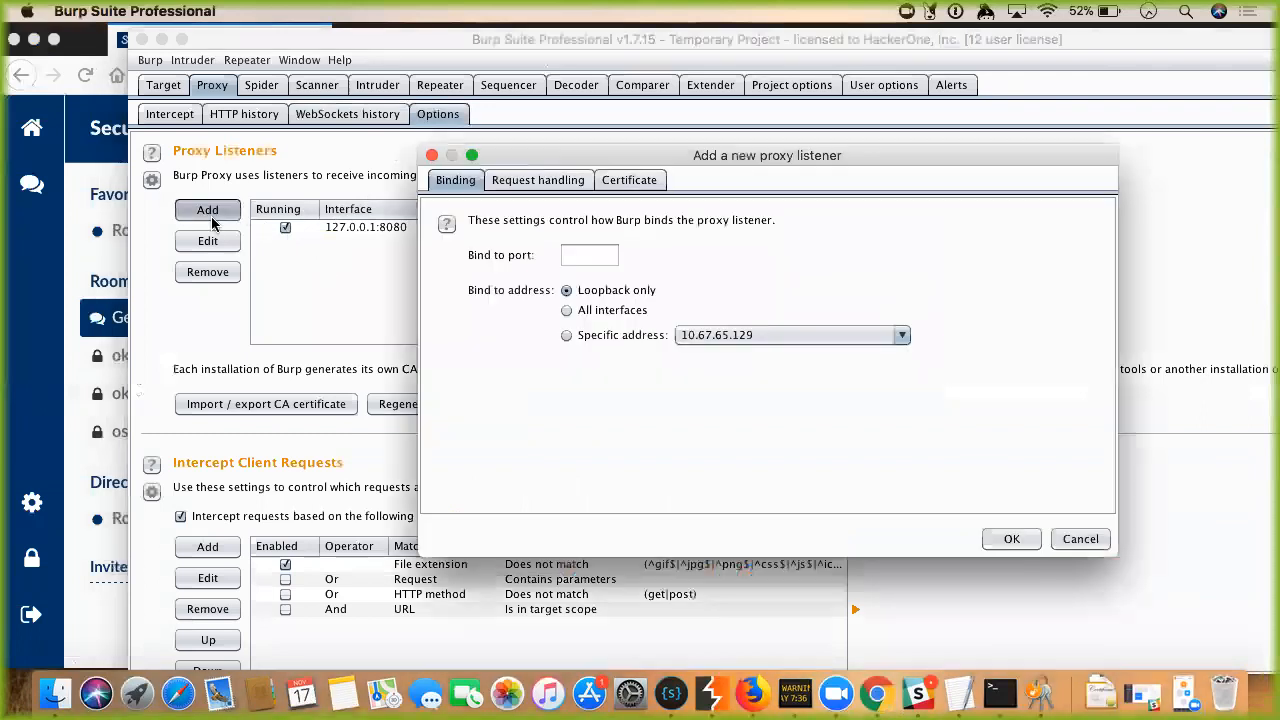
pyautogui.click(608, 334)
pyautogui.click(706, 338)
pyautogui.click(719, 374)
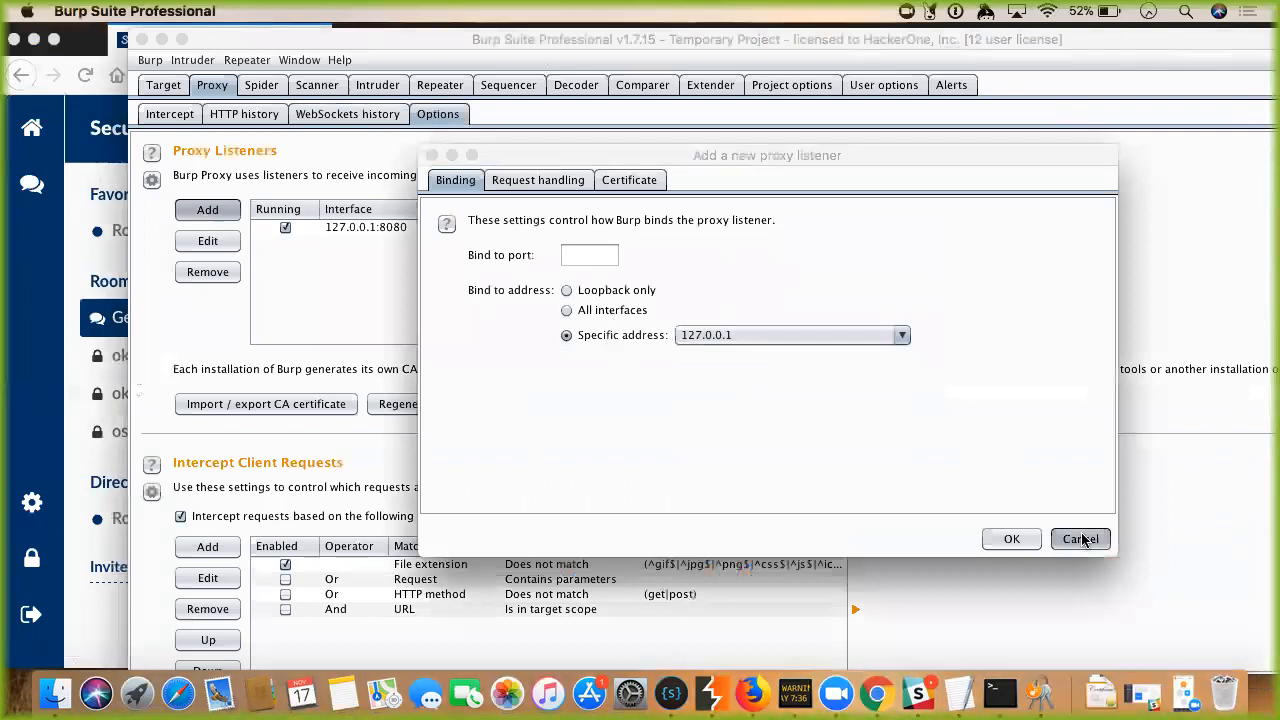
pyautogui.click(1080, 538)
# Add the listener again with specific address 127.0.0.1 and bind port 9090.
pyautogui.click(207, 210)
pyautogui.click(564, 335)
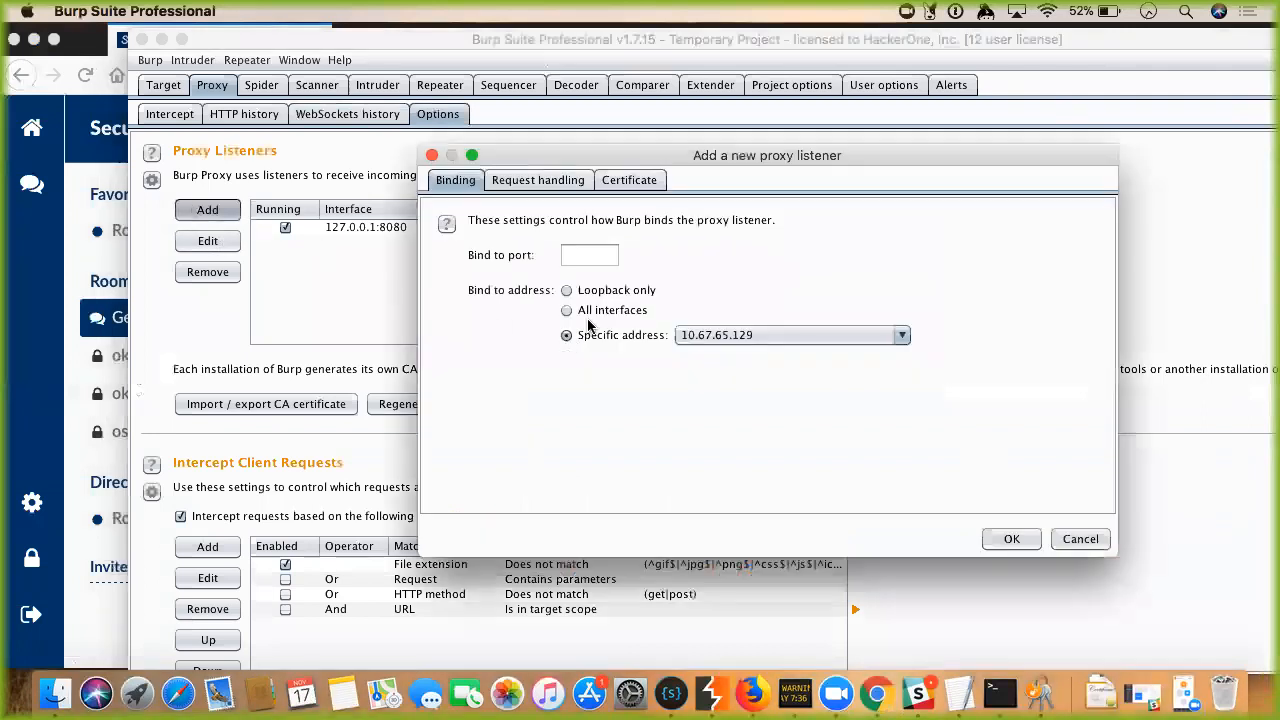
pyautogui.click(710, 334)
pyautogui.click(726, 374)
pyautogui.click(590, 256)
pyautogui.write('9090')
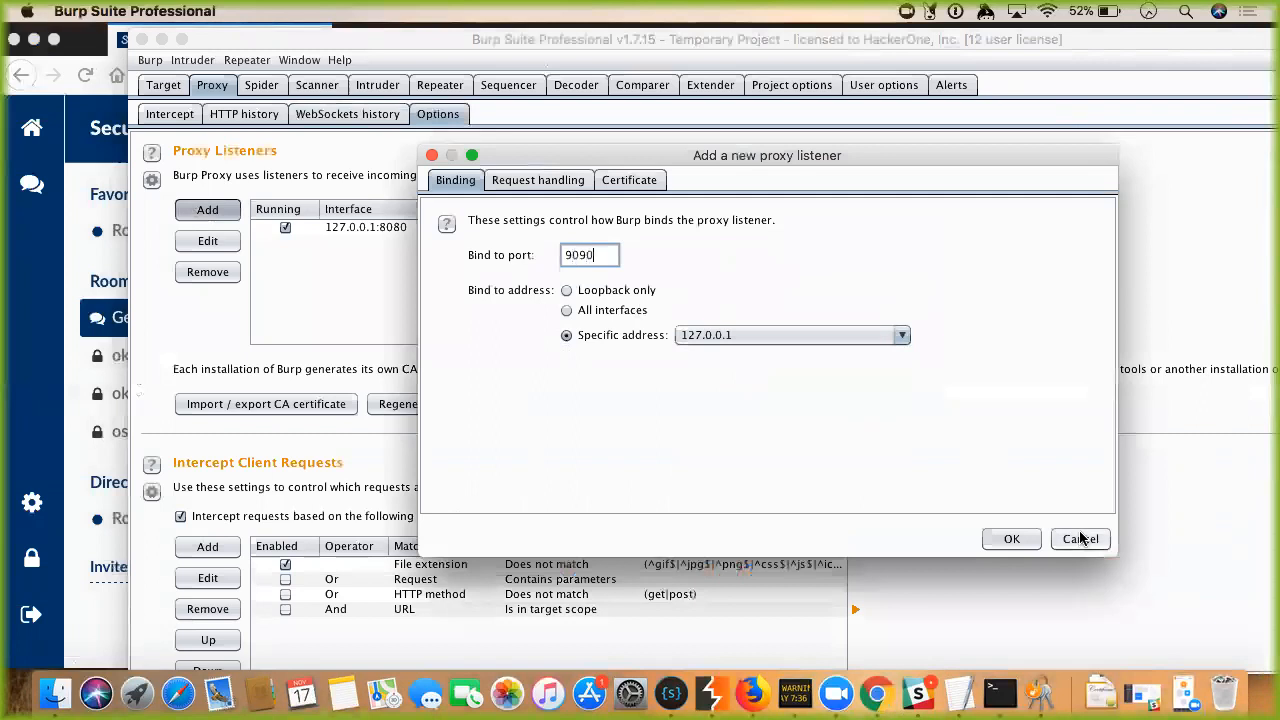
pyautogui.click(1010, 538)
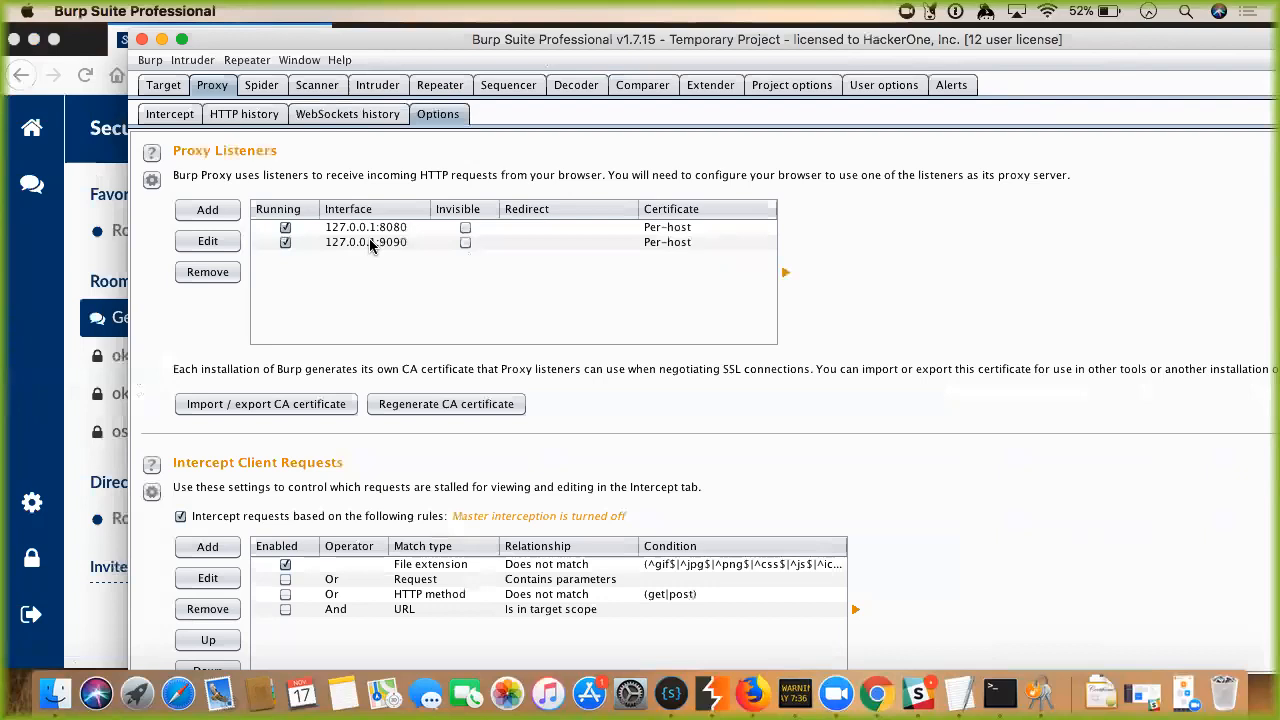
# Uncheck Running for the 8080 and 9090 listeners, toggling them back on once before stopping both.
pyautogui.click(285, 228)
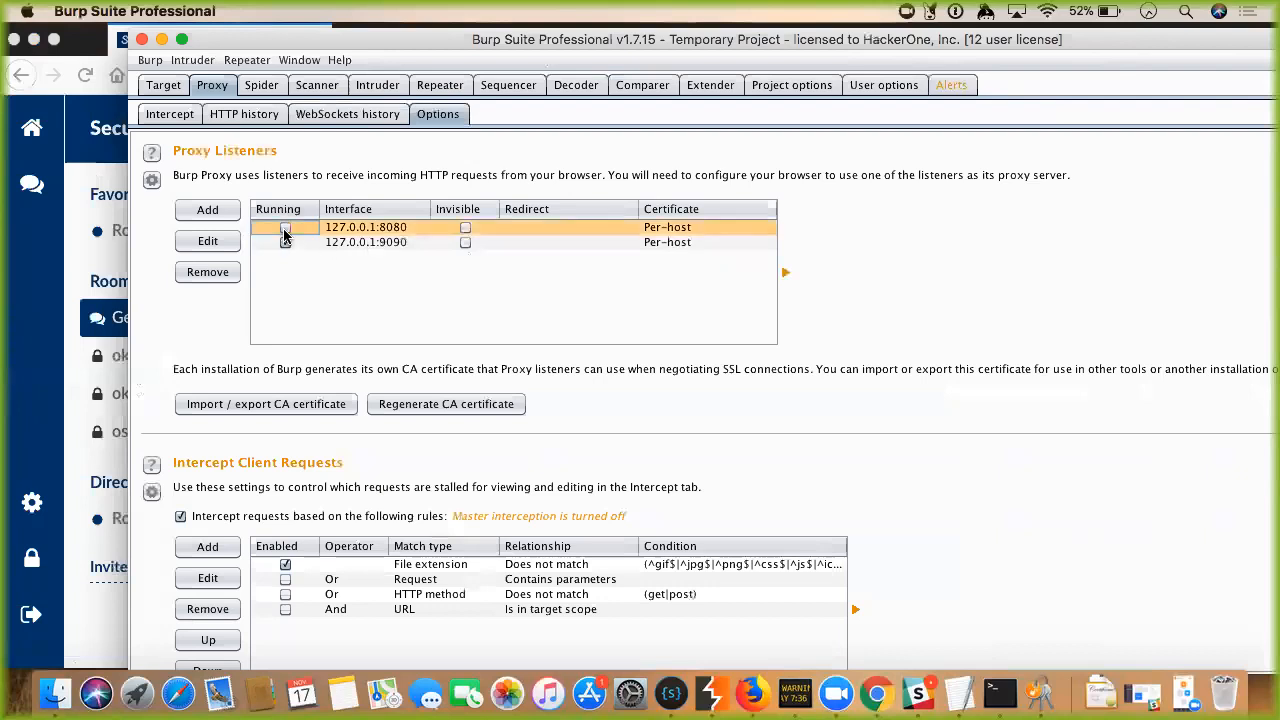
pyautogui.click(285, 242)
pyautogui.click(286, 228)
pyautogui.click(287, 242)
pyautogui.click(286, 229)
pyautogui.click(287, 241)
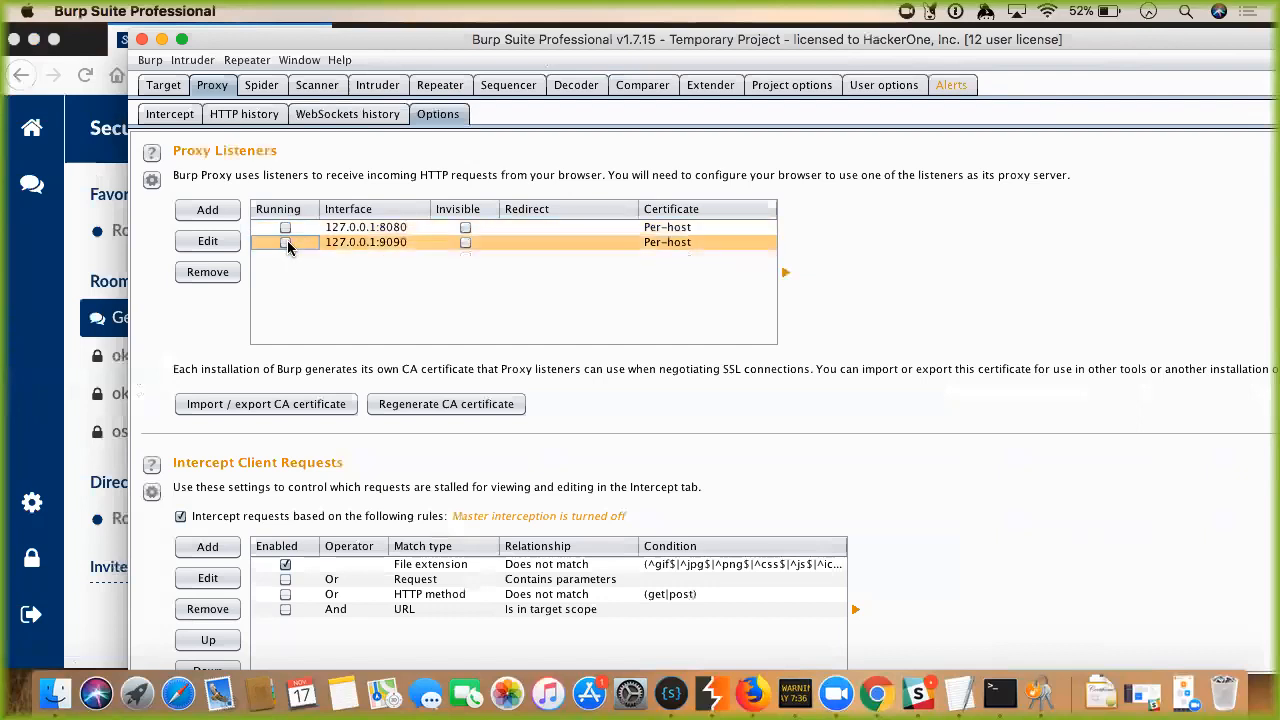
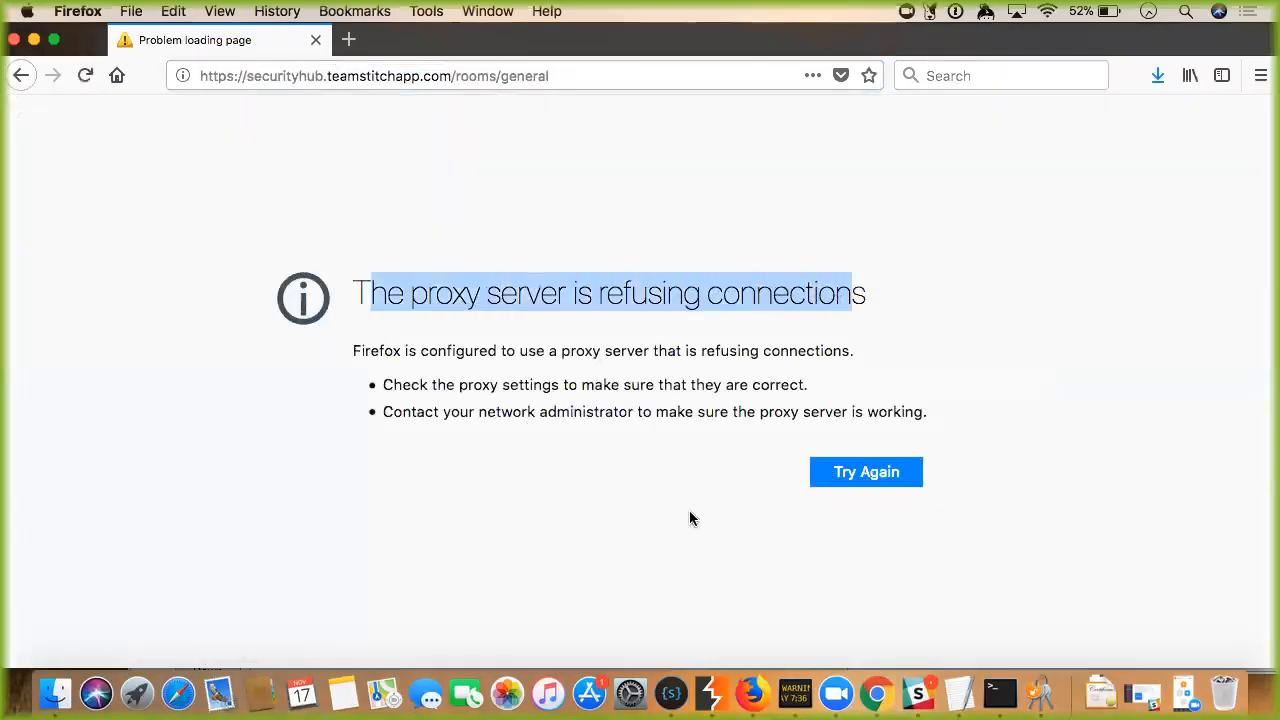
# Re-enable the 127.0.0.1:8080 listener, reload the Stitch page in Firefox, then show Burp's Proxy Intercept view.
pyautogui.click(714, 692)
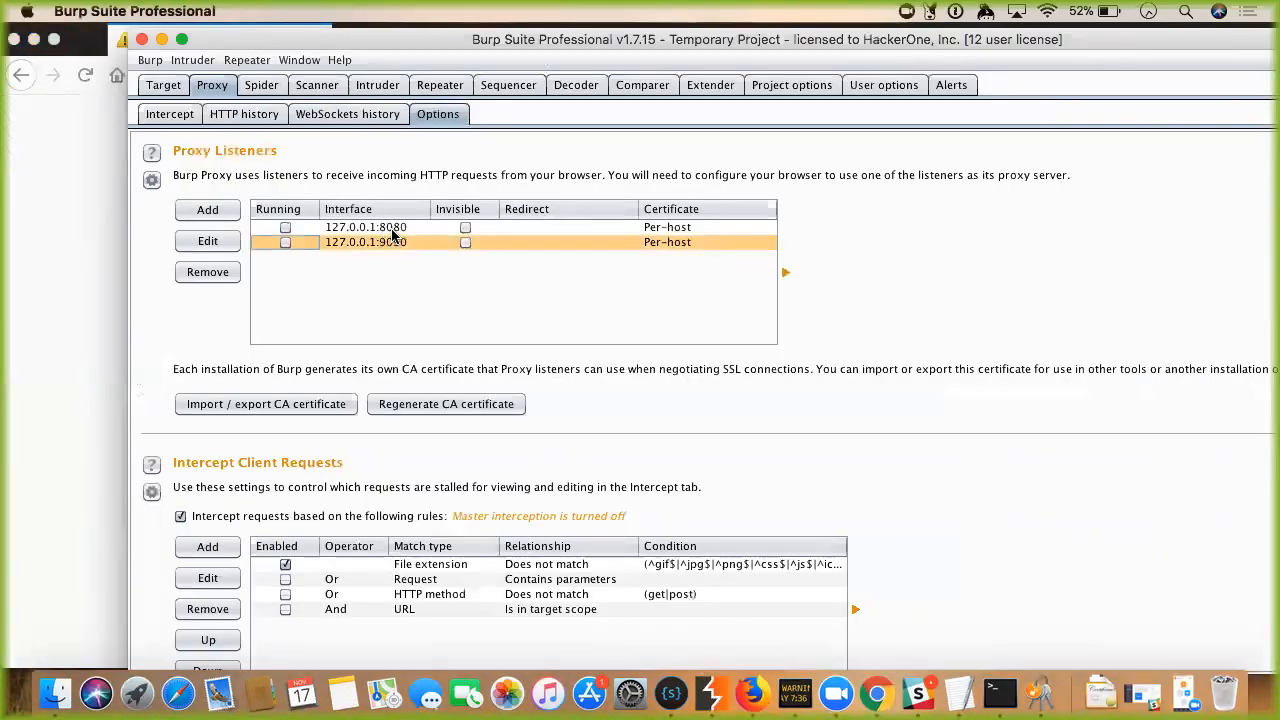
pyautogui.click(286, 228)
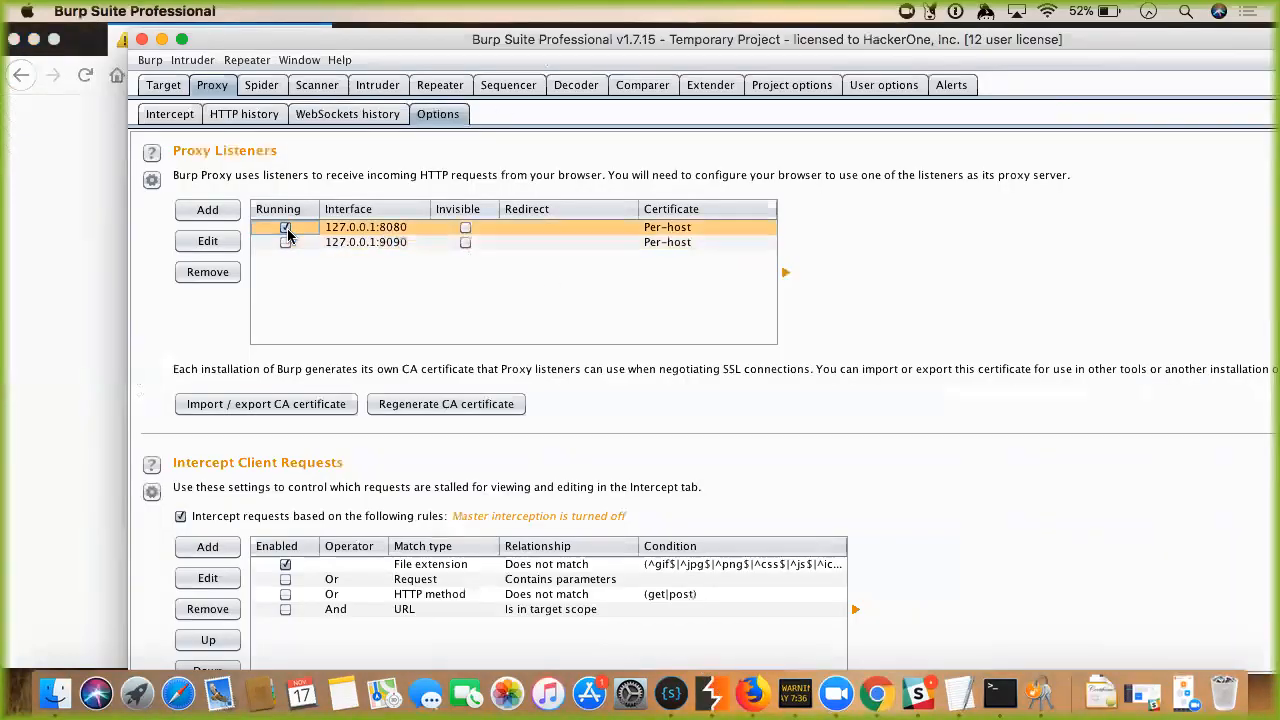
pyautogui.click(120, 186)
pyautogui.click(269, 71)
pyautogui.press('Return')
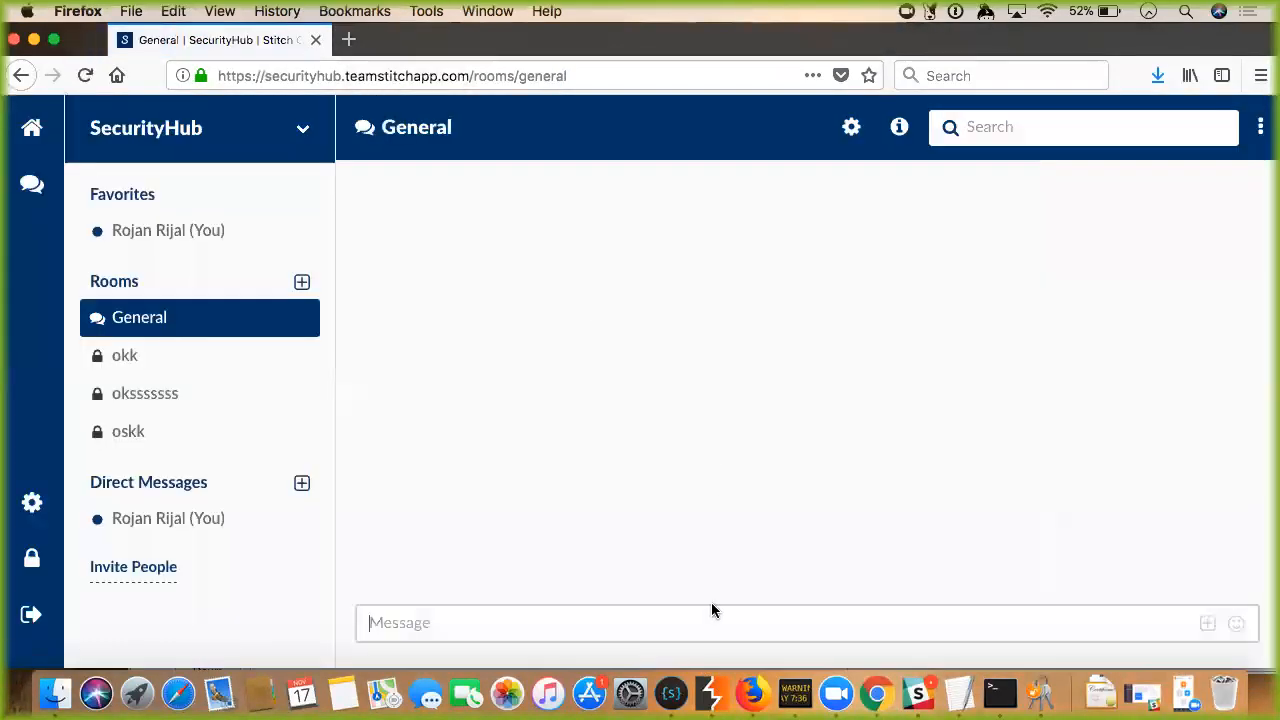
pyautogui.click(699, 700)
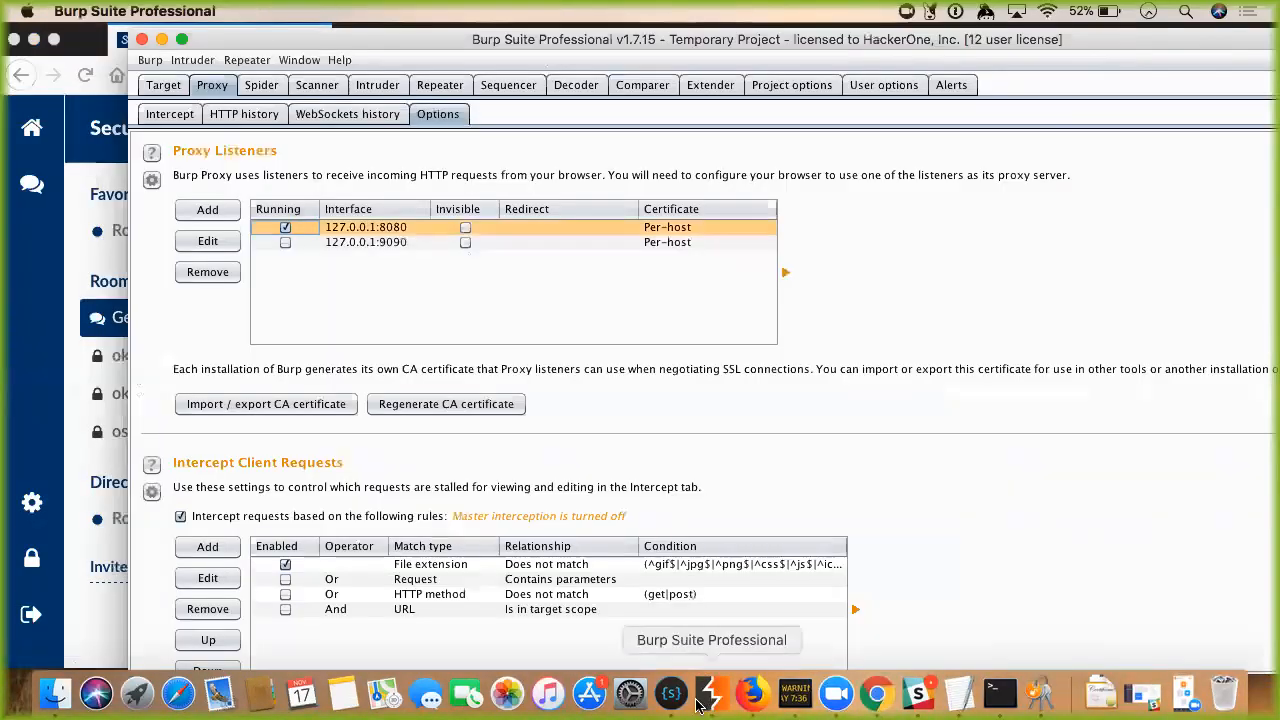
pyautogui.click(170, 114)
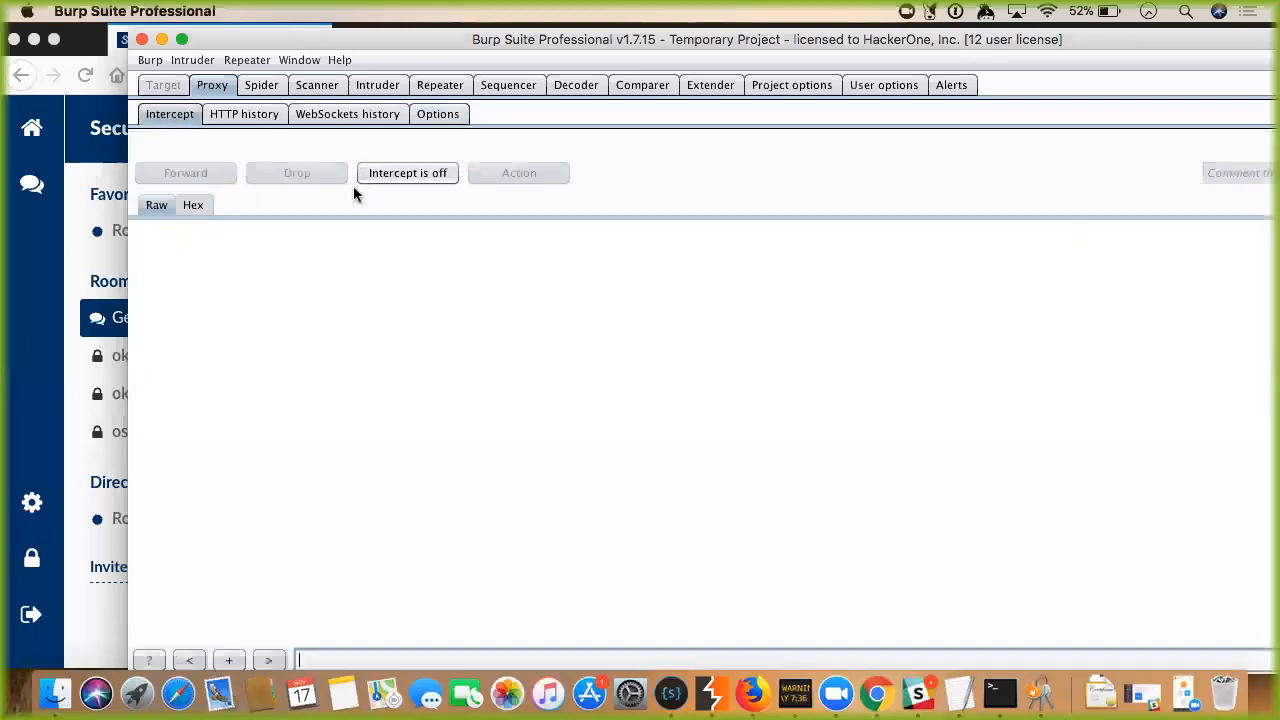
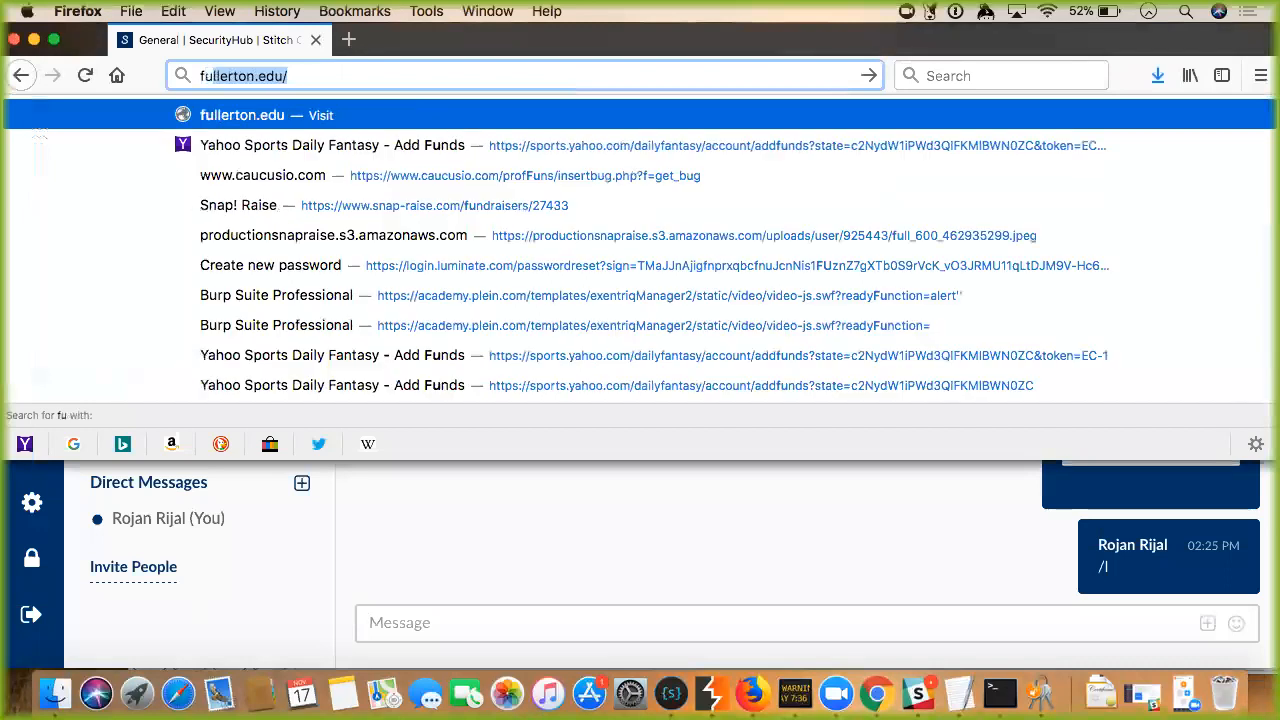
# Load fullerton.edu in Firefox and switch to Burp Suite's Proxy Intercept view.
pyautogui.press('Return')
pyautogui.press('super+Tab')
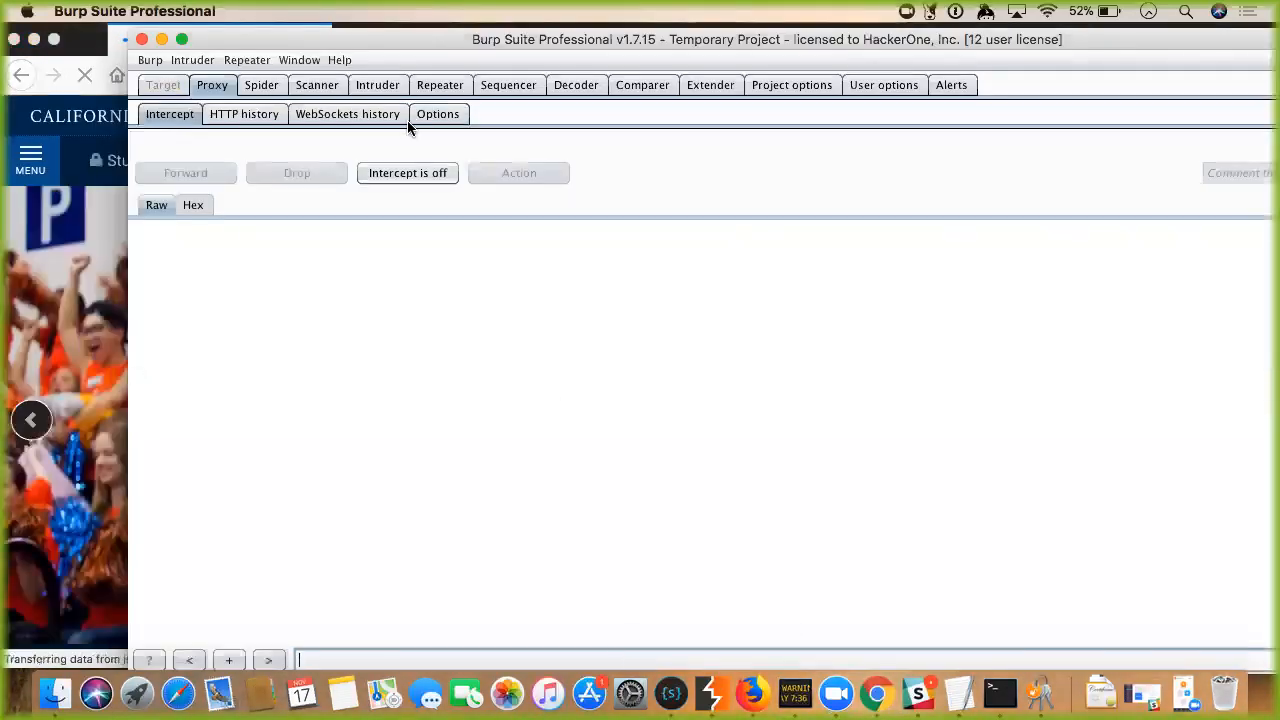
# Turn interception on, forward the held request, then turn interception off again.
pyautogui.click(398, 173)
pyautogui.moveTo(347, 44); pyautogui.dragTo(451, 78)
pyautogui.click(305, 209)
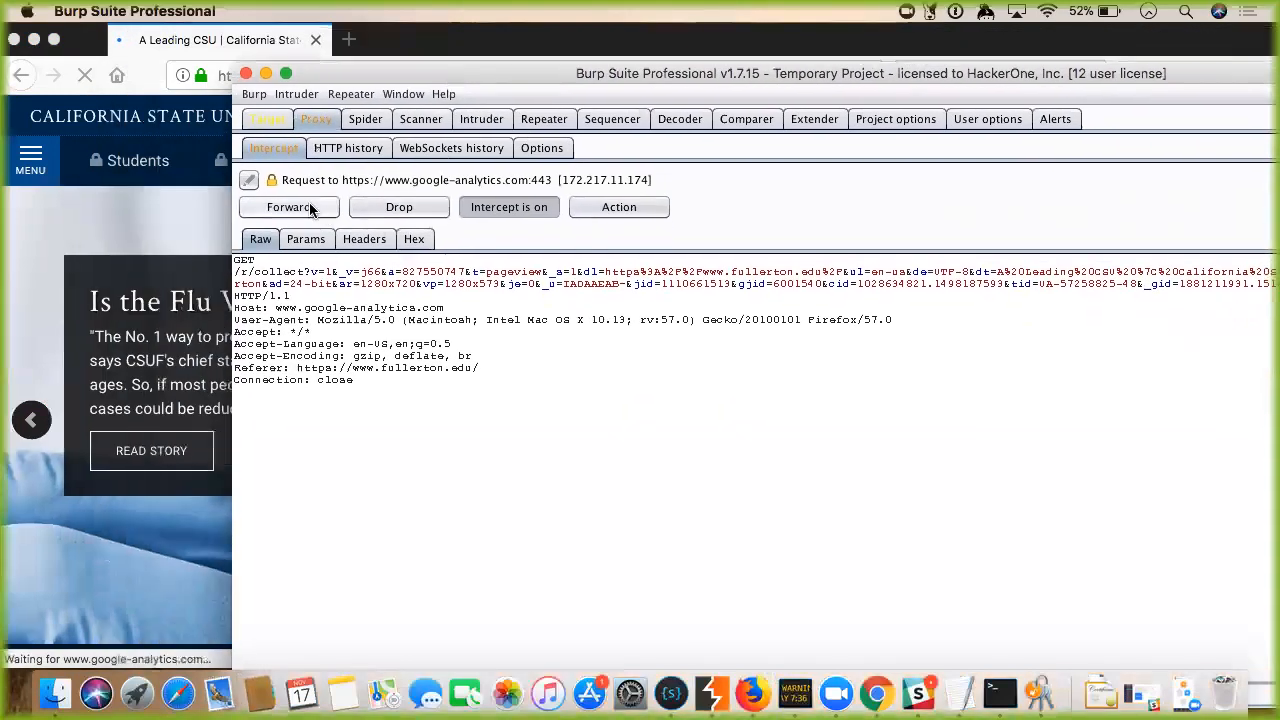
pyautogui.click(485, 215)
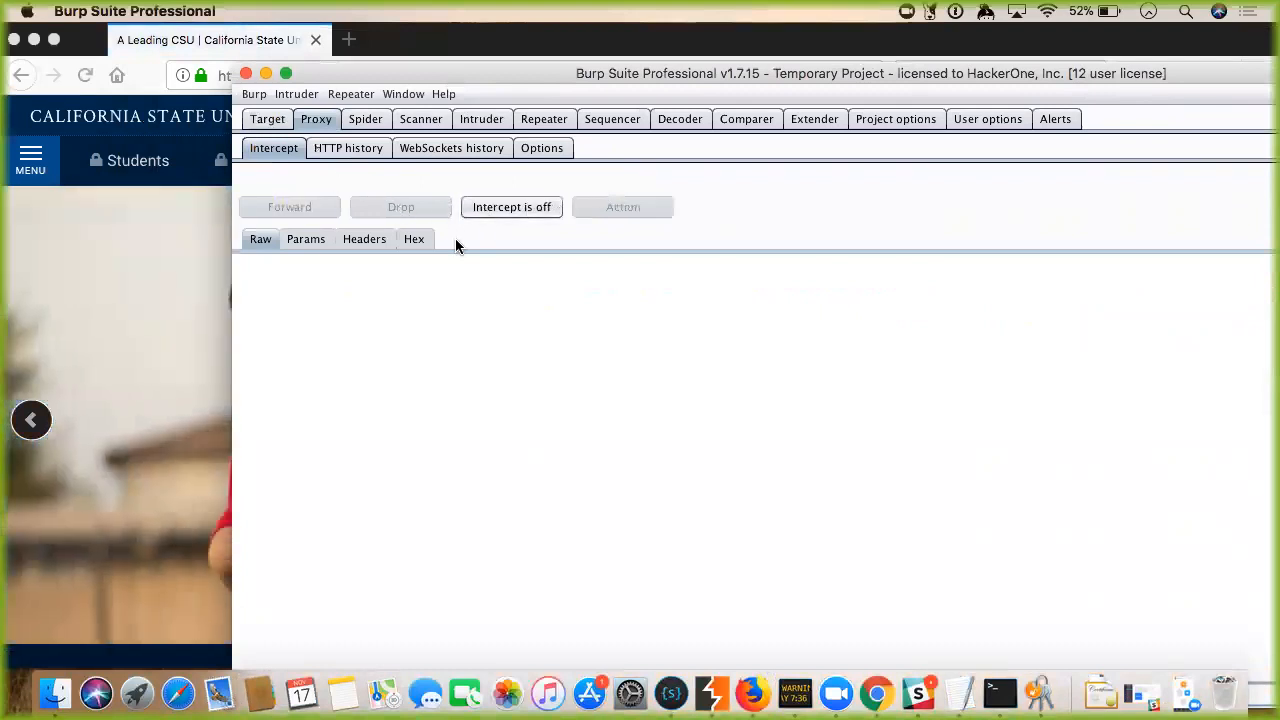
# Re-enable interception, reload fullerton.edu to capture its GET, then disable interception and view HTTP history.
pyautogui.click(490, 208)
pyautogui.click(220, 82)
pyautogui.press('Return')
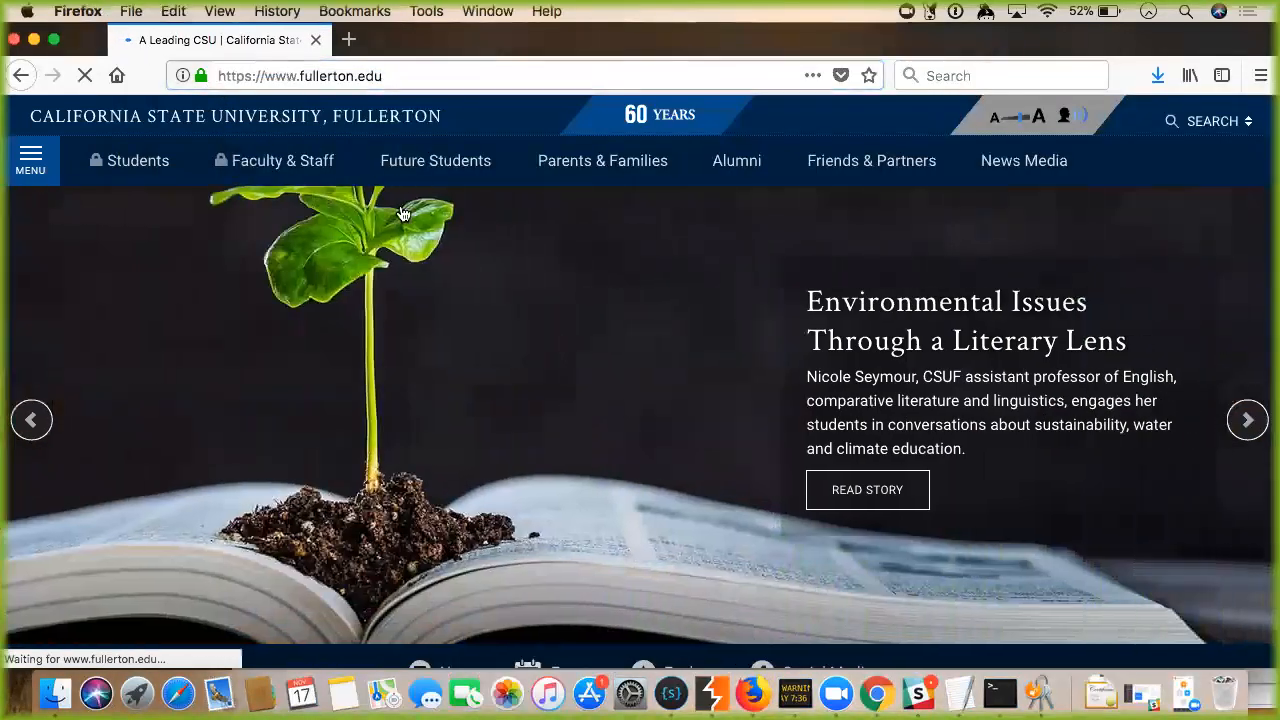
pyautogui.click(712, 693)
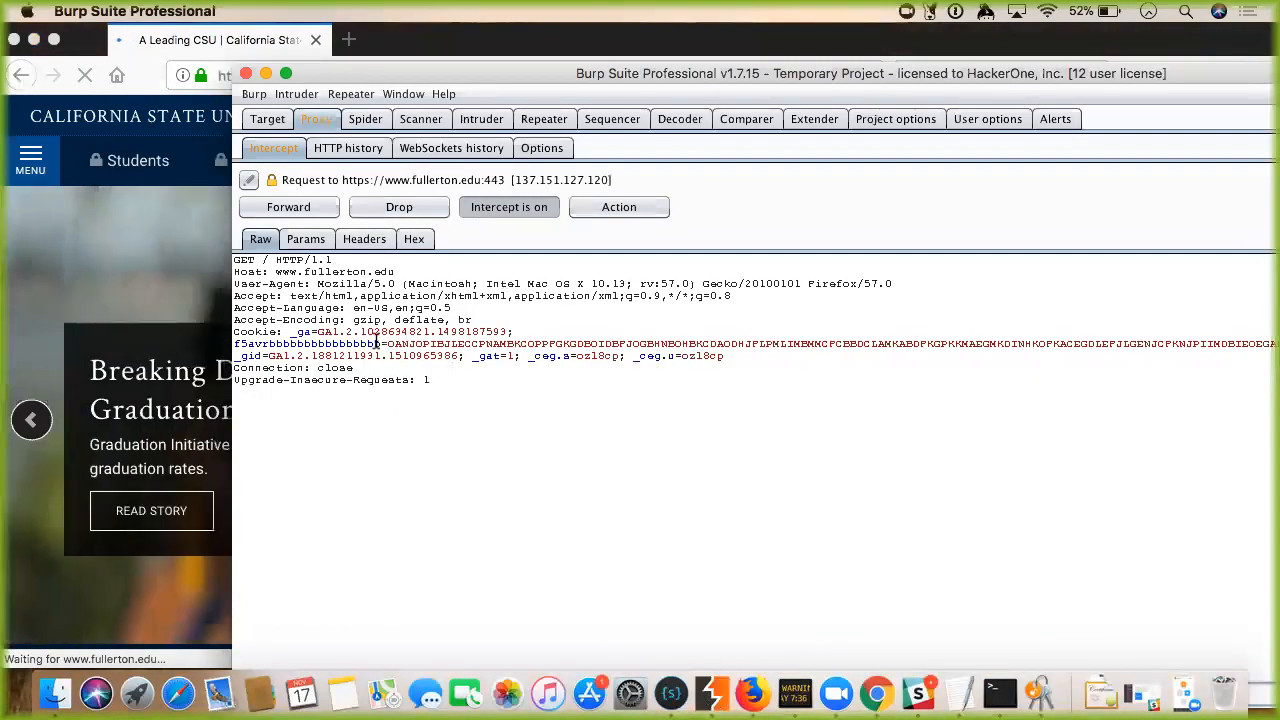
pyautogui.click(492, 210)
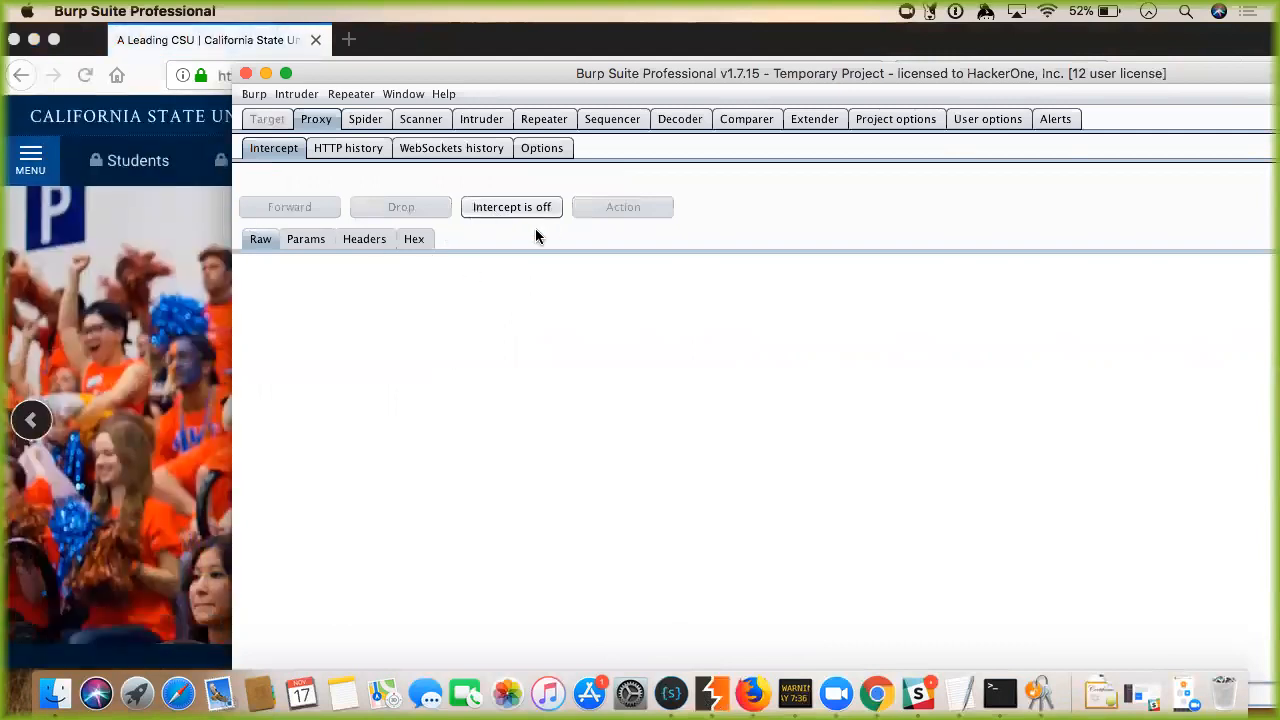
pyautogui.click(350, 146)
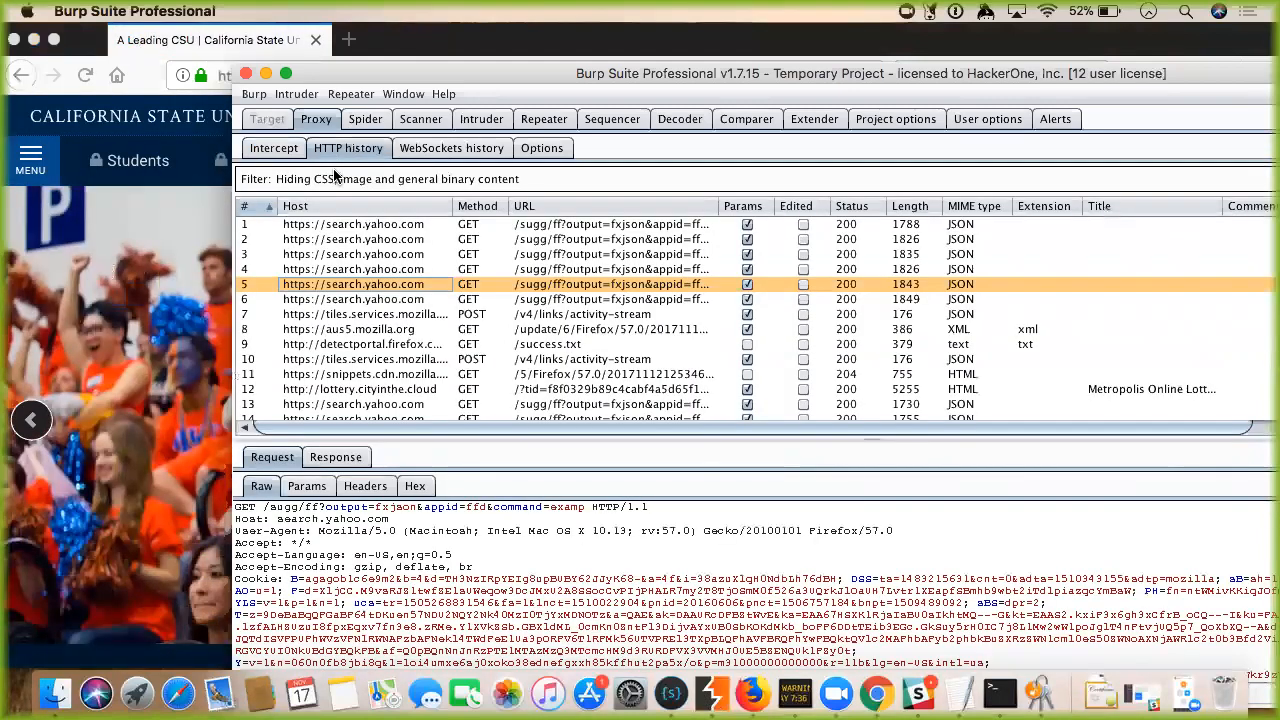
# Reposition the Burp window, return to the Intercept sub-tab, and bring Burp back in front of Firefox.
pyautogui.moveTo(345, 78); pyautogui.dragTo(6, 104)
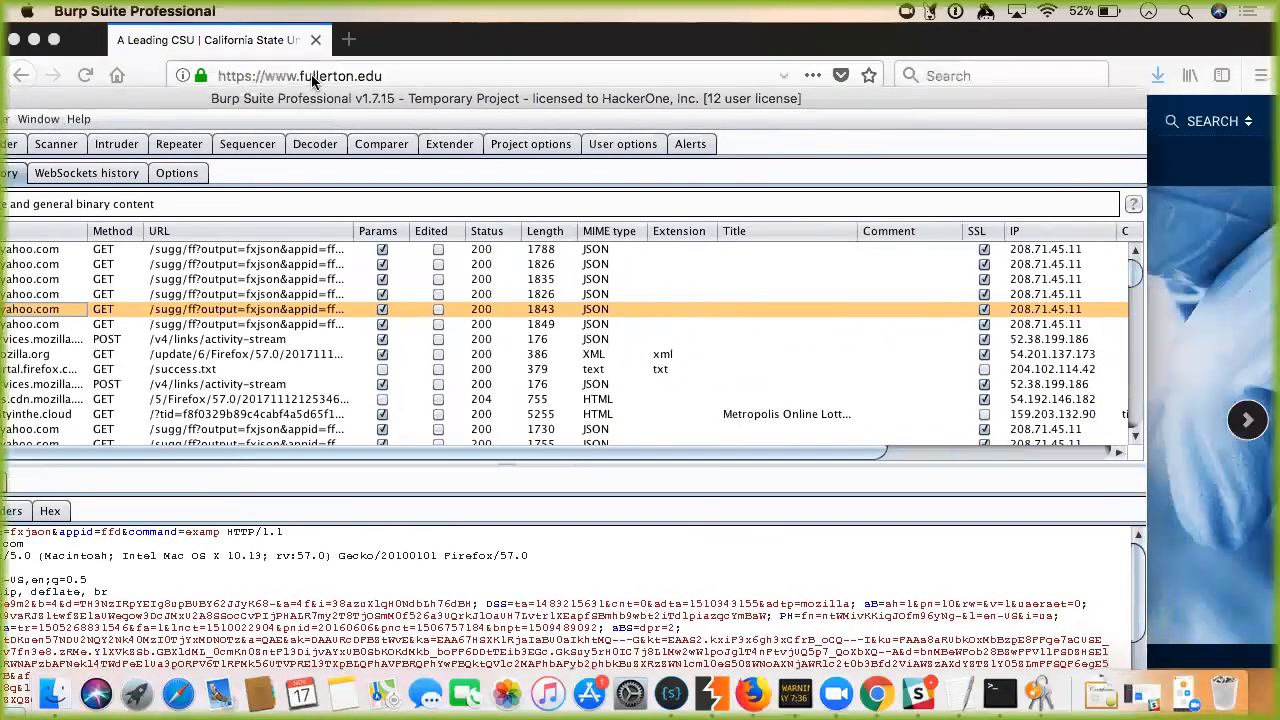
pyautogui.moveTo(334, 104); pyautogui.dragTo(566, 100)
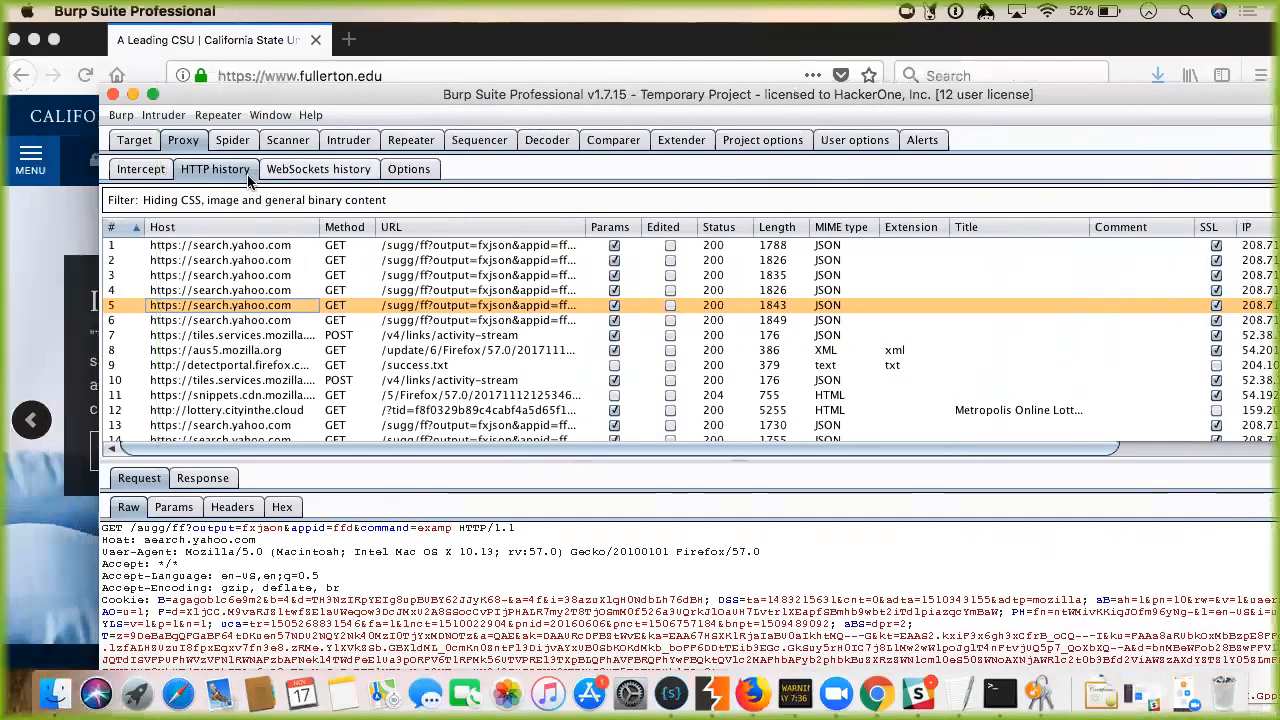
pyautogui.click(145, 170)
pyautogui.click(80, 146)
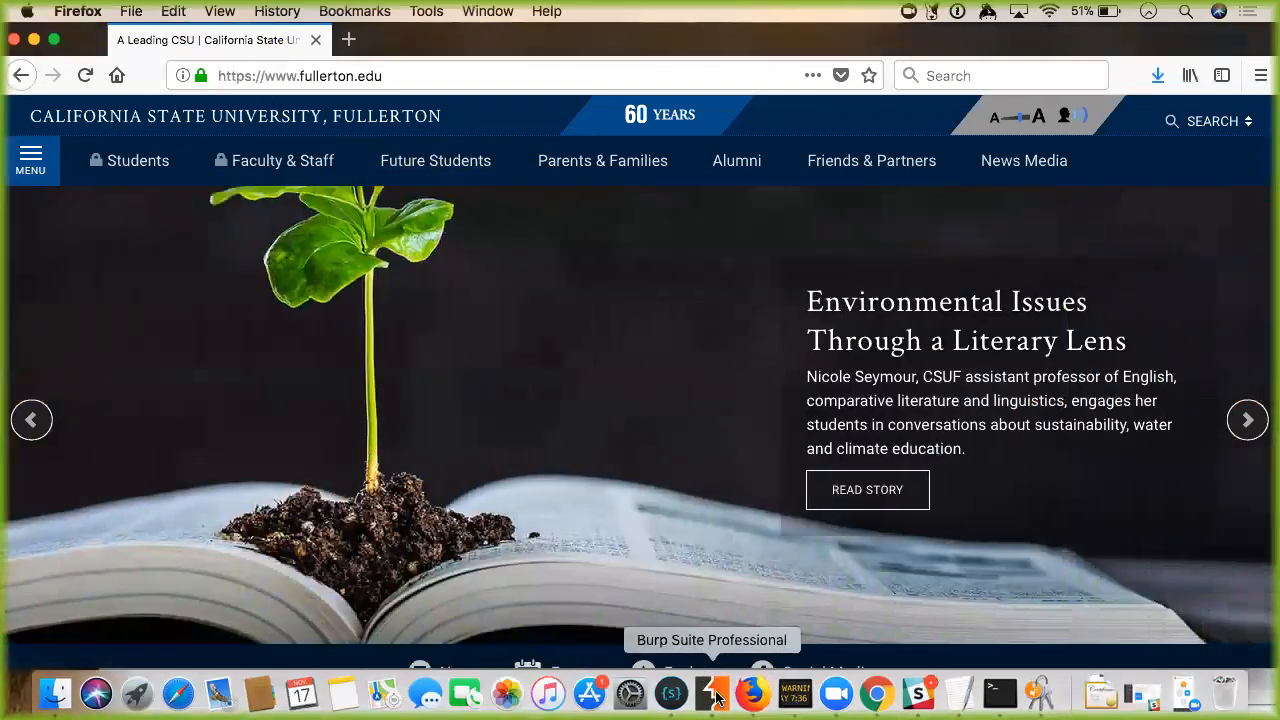
pyautogui.click(713, 693)
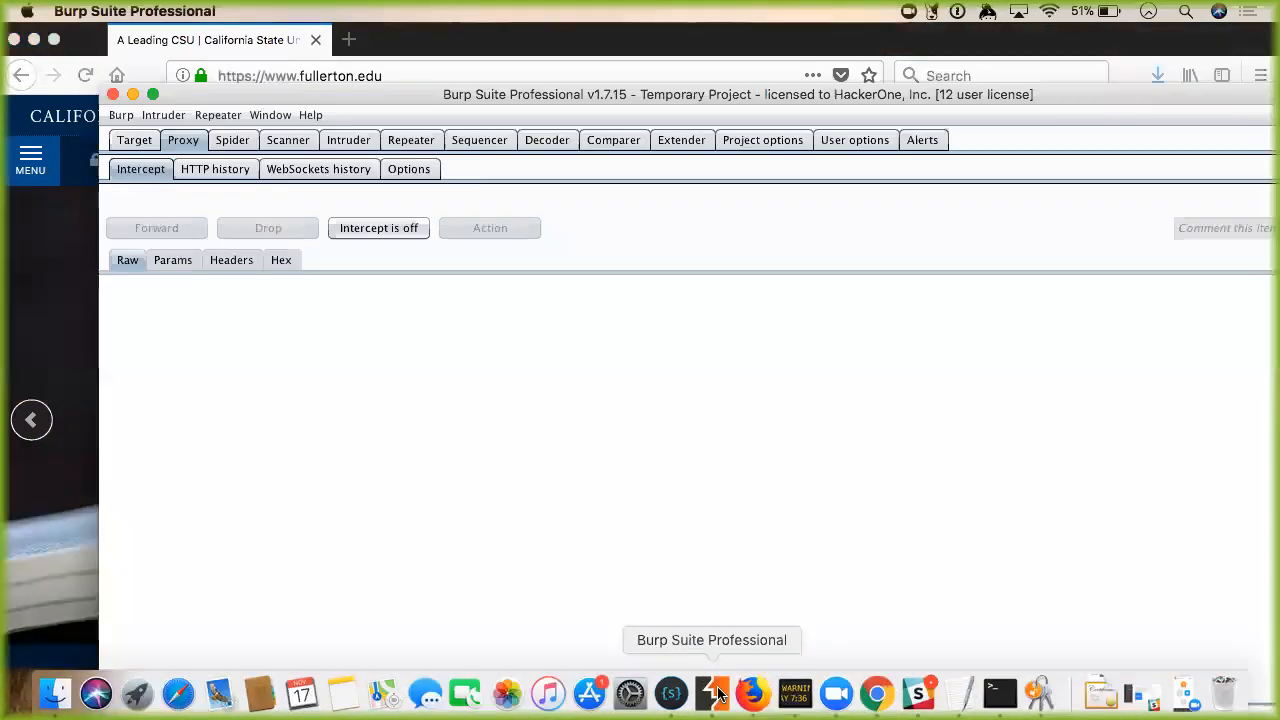
# Bring Firefox's fullerton.edu homepage in front of the Burp Suite window.
pyautogui.click(33, 250)
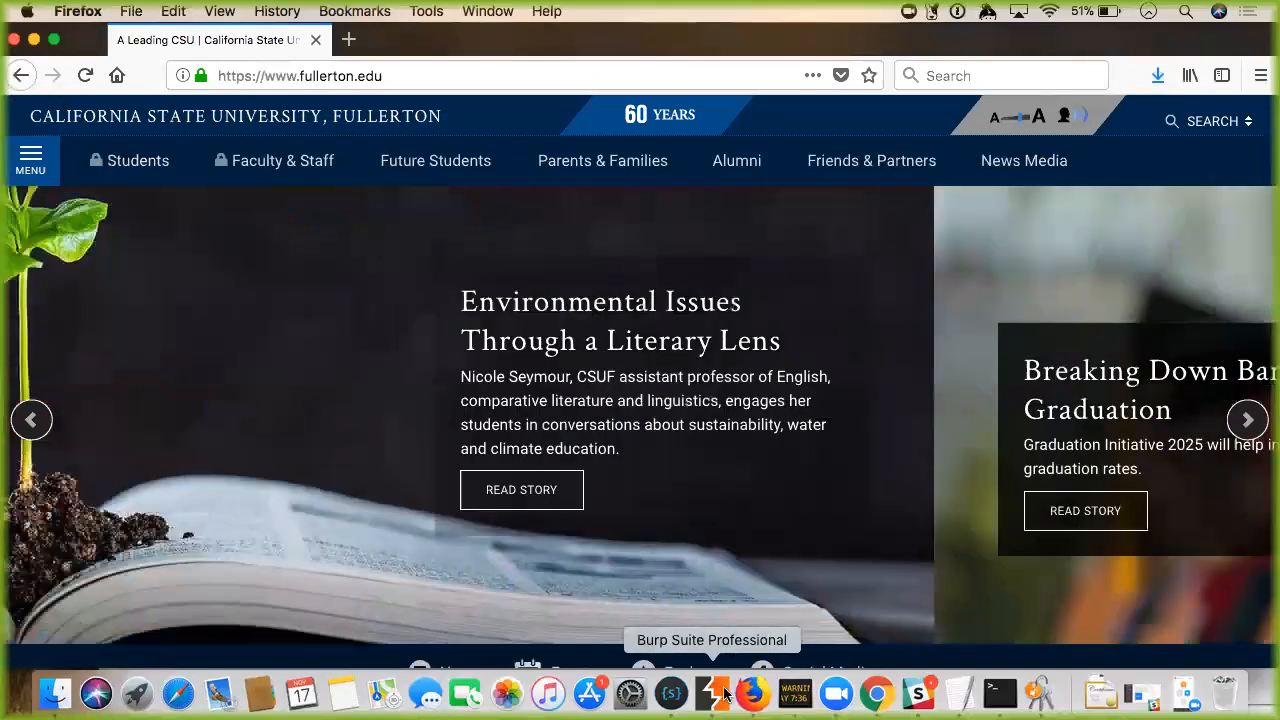
# Sort Burp's HTTP history by Host and open the fullerton.edu GET request in its own window.
pyautogui.click(724, 693)
pyautogui.click(245, 172)
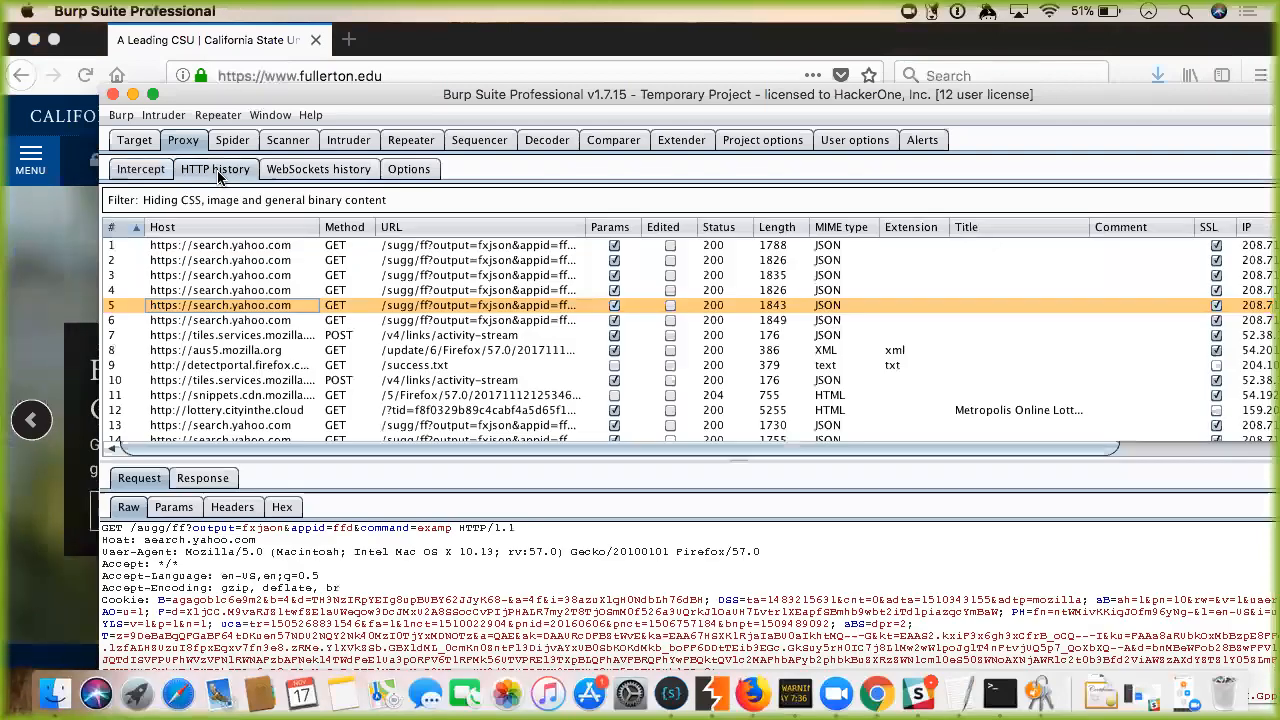
pyautogui.click(220, 228)
pyautogui.scroll(-5, 293, 295)
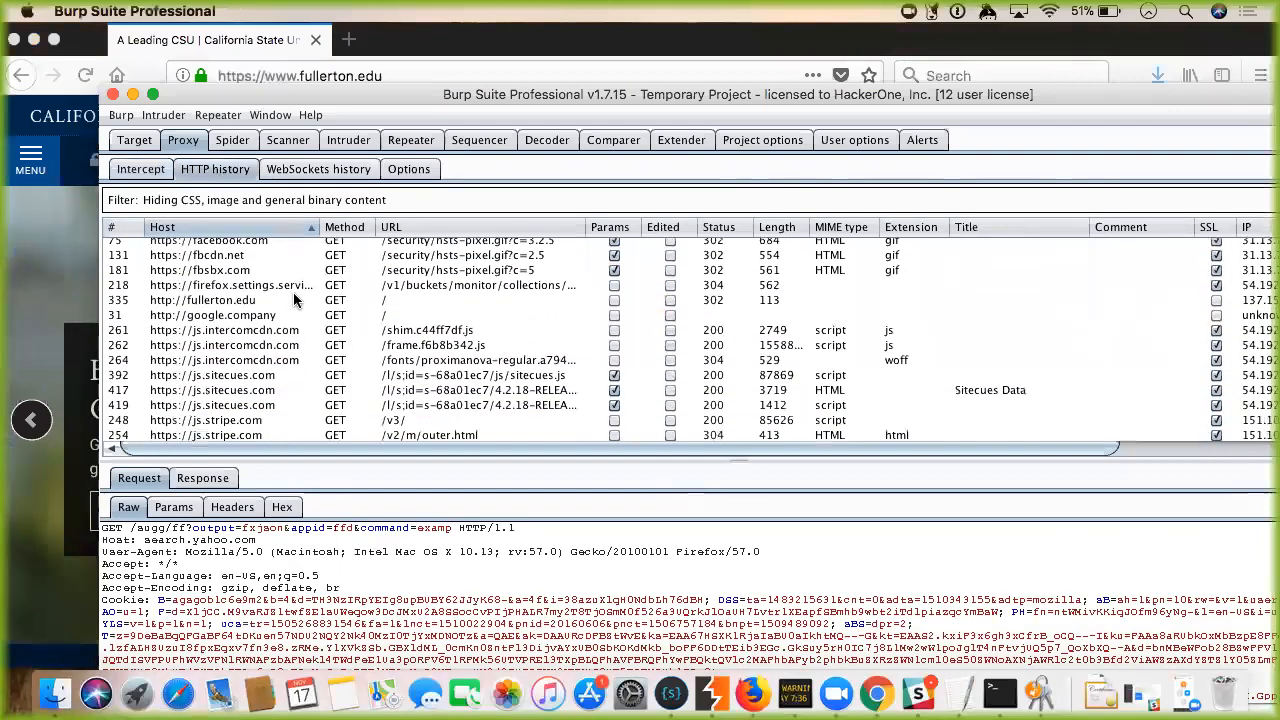
pyautogui.click(240, 303)
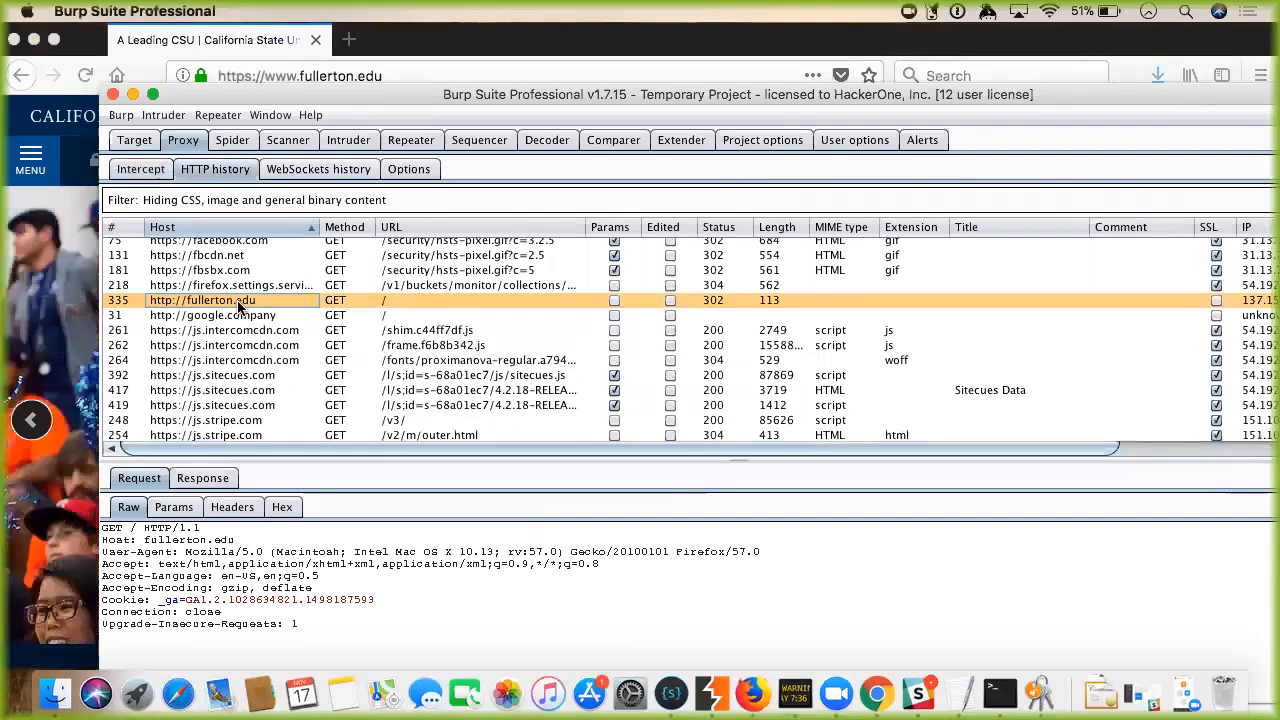
pyautogui.doubleClick(240, 303)
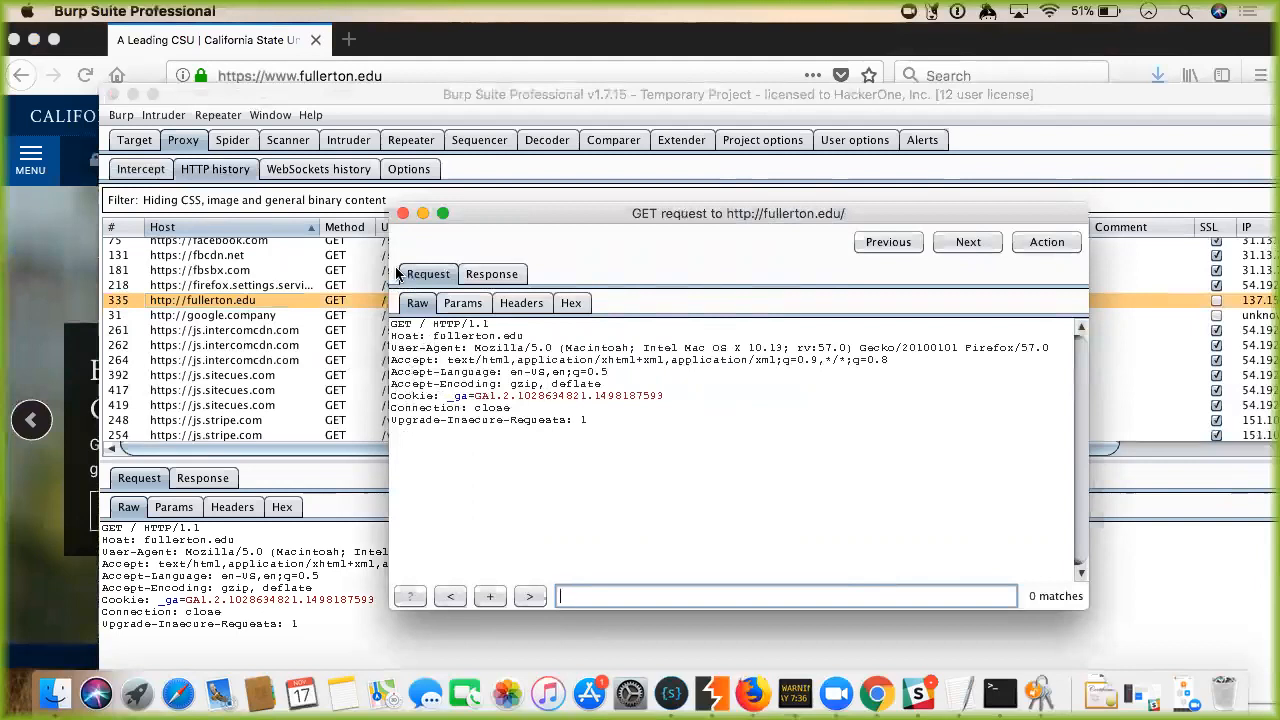
# Close the request window, return to Intercept, and bring the fullerton.edu page forward.
pyautogui.click(402, 212)
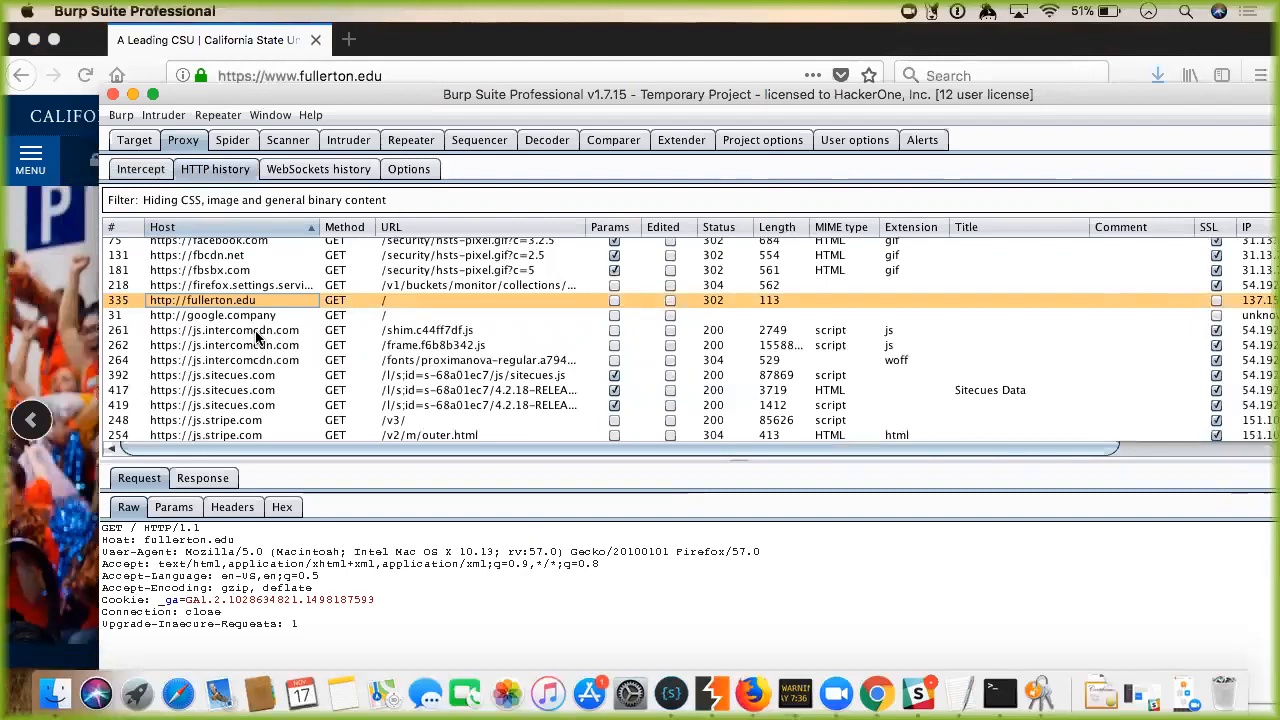
pyautogui.click(145, 170)
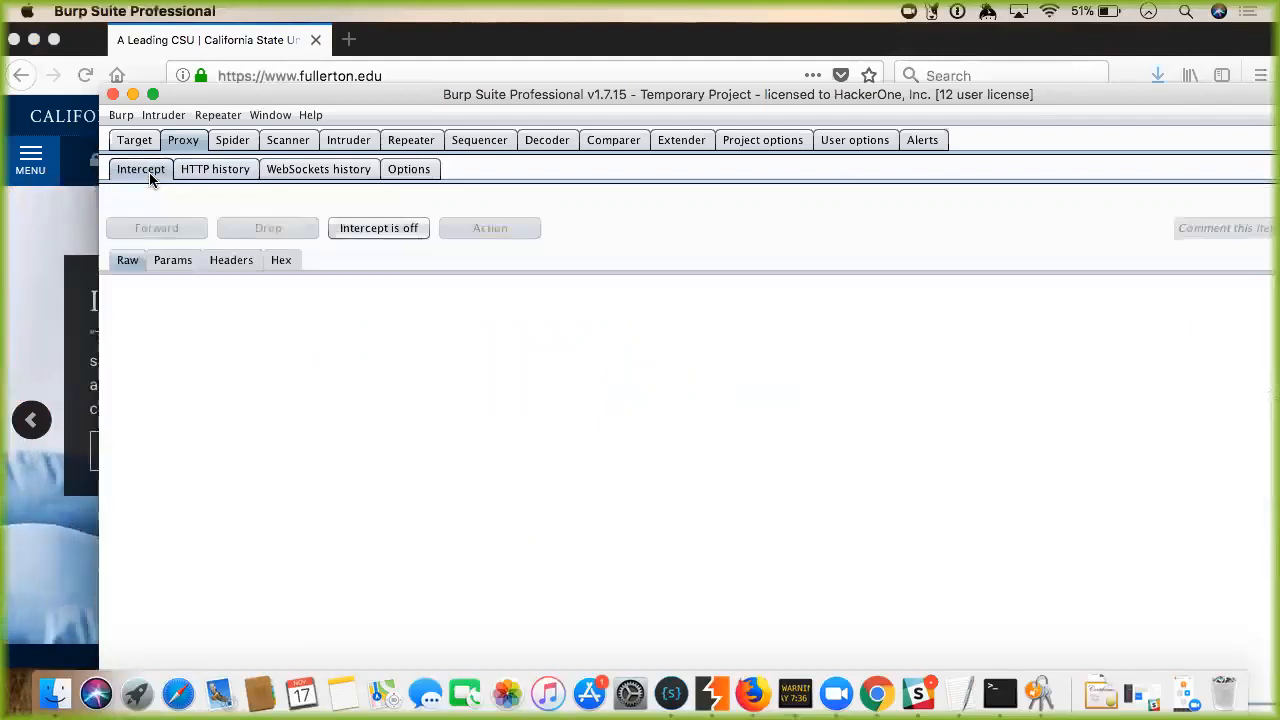
pyautogui.click(30, 262)
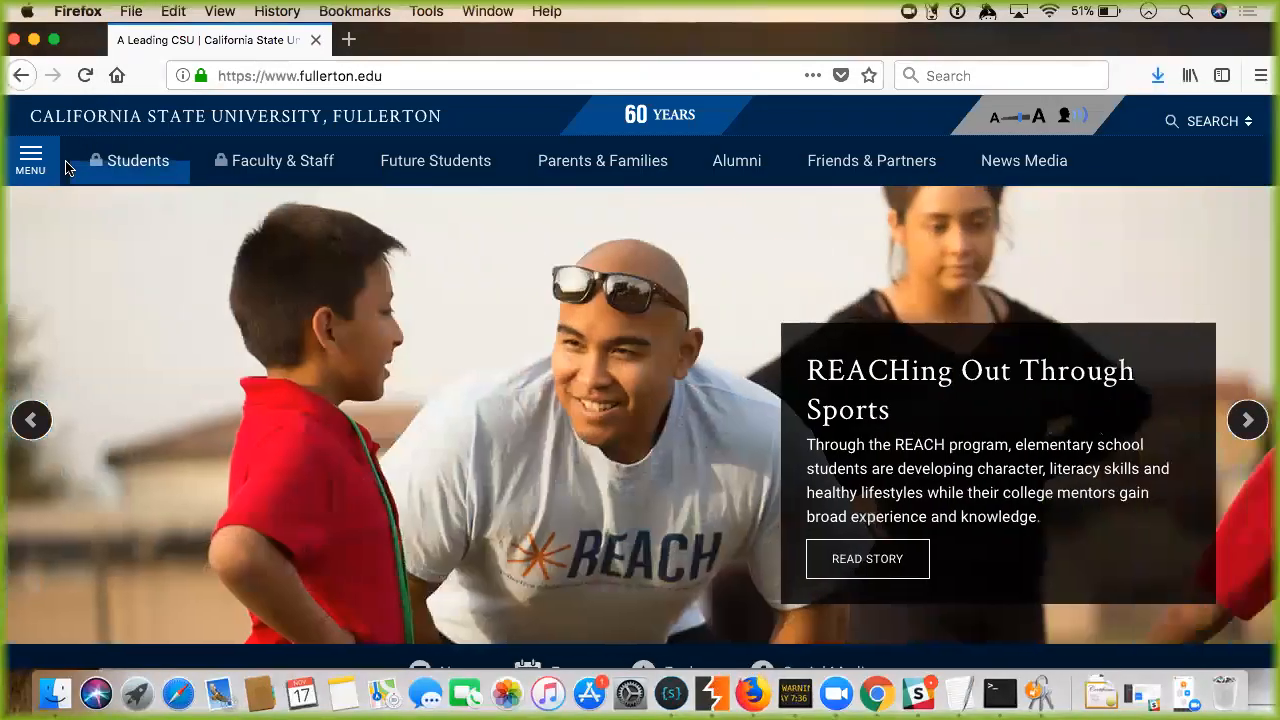
# Via the Students link, log in on the CSUF SSO page with the student username and password.
pyautogui.click(124, 162)
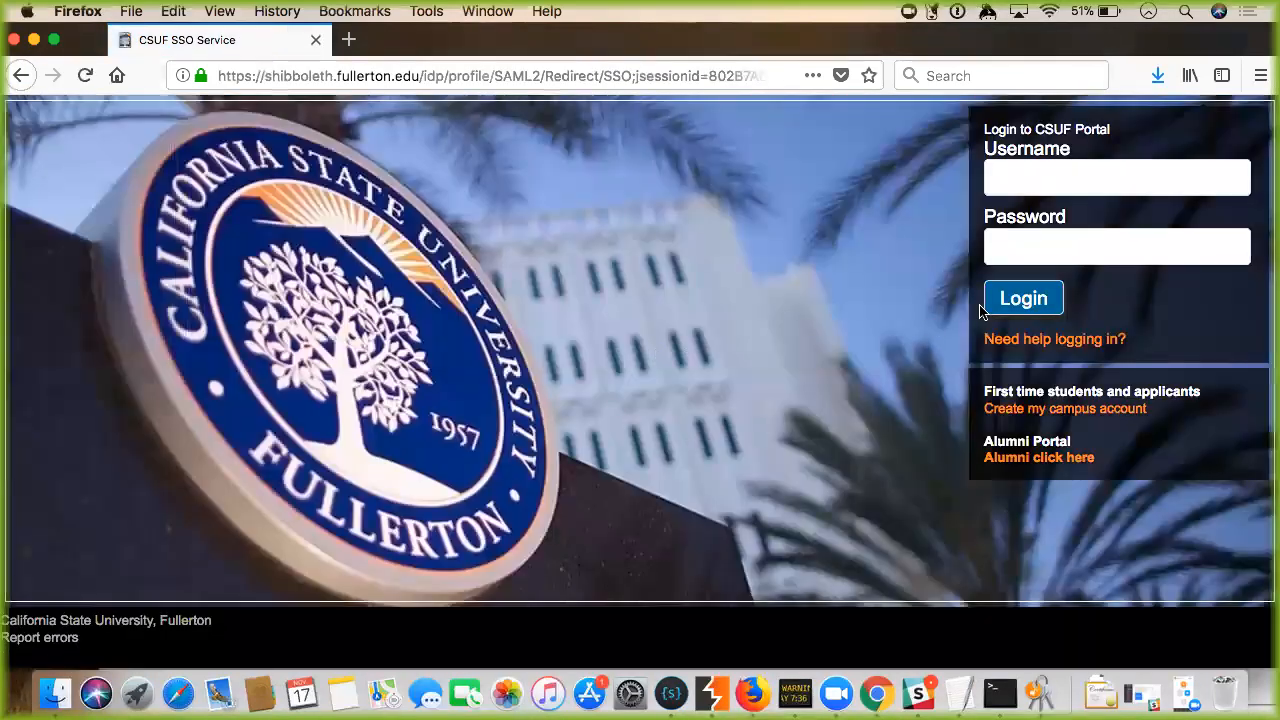
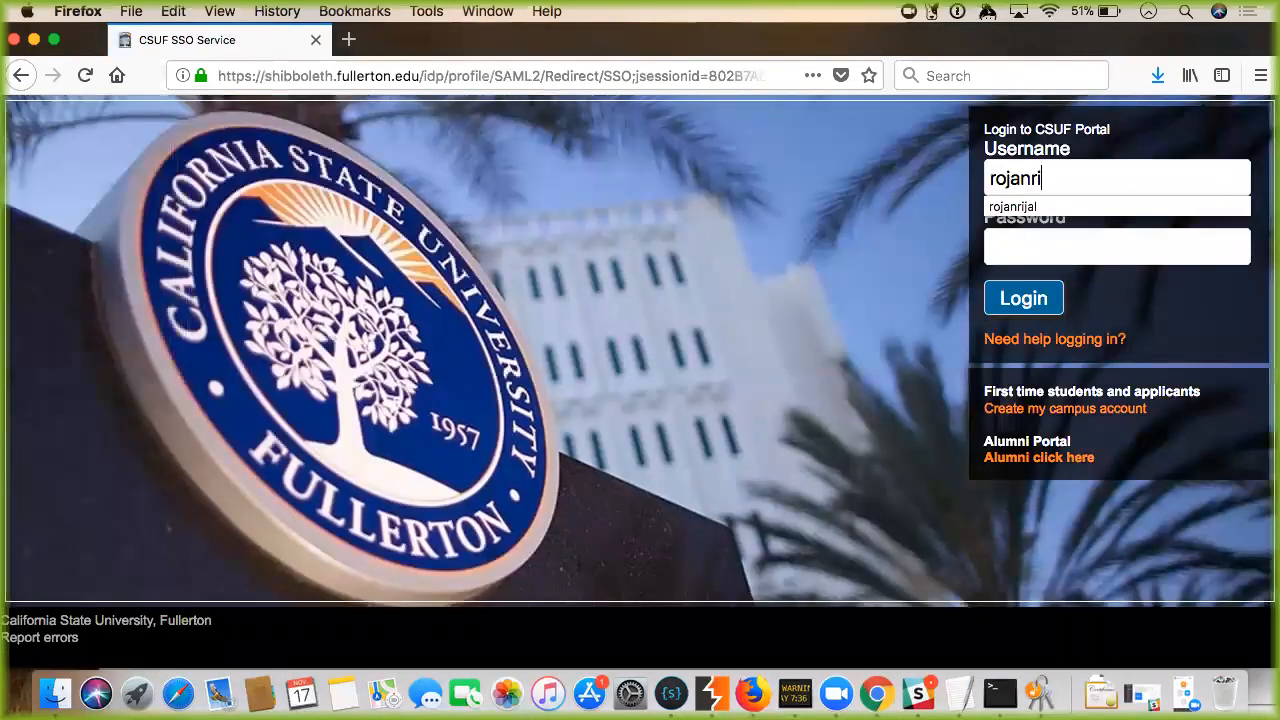
pyautogui.press('Tab')
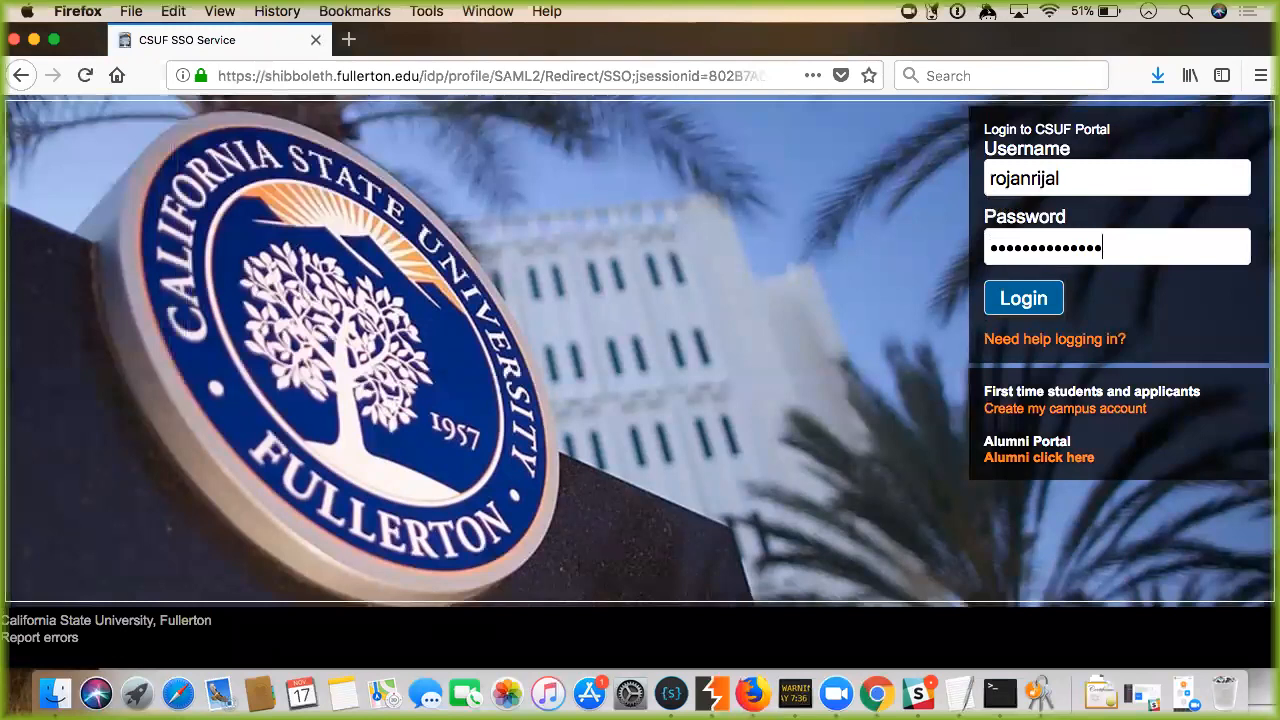
pyautogui.press('Return')
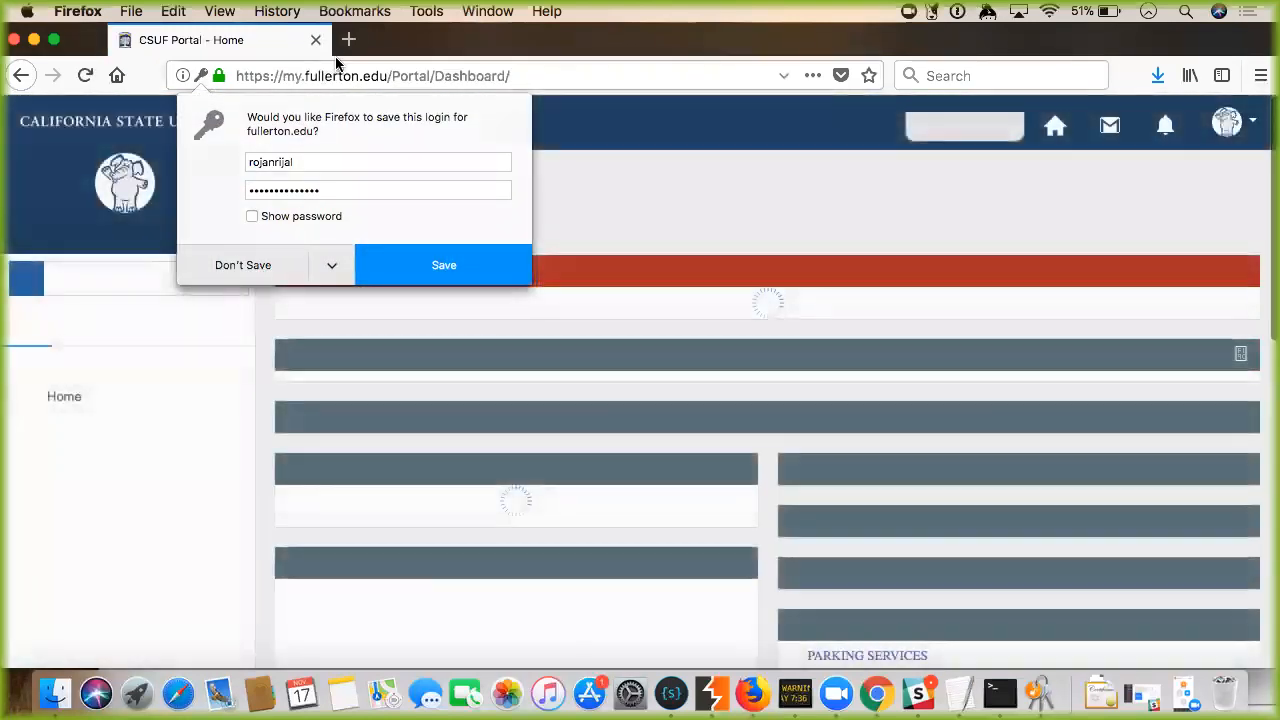
pyautogui.click(348, 39)
pyautogui.click(240, 40)
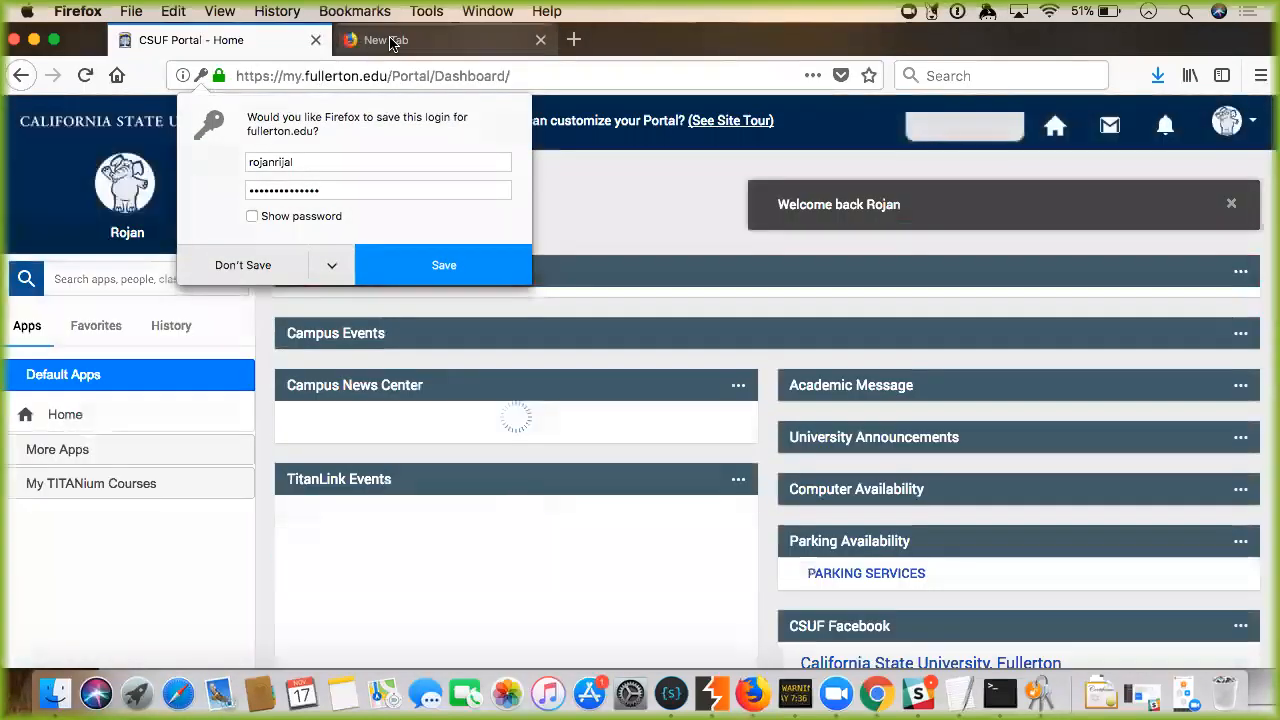
# Turn interception on, reload the CSUF Portal, and forward the first held google.company request.
pyautogui.click(712, 693)
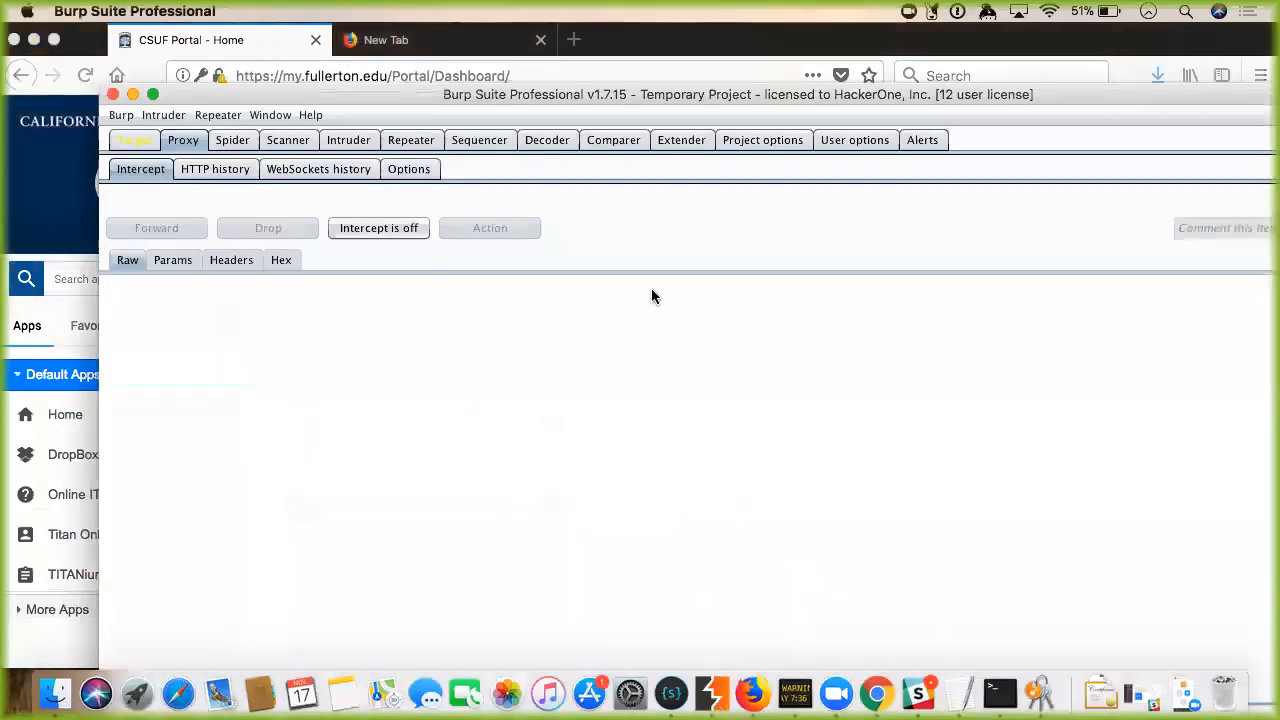
pyautogui.click(391, 228)
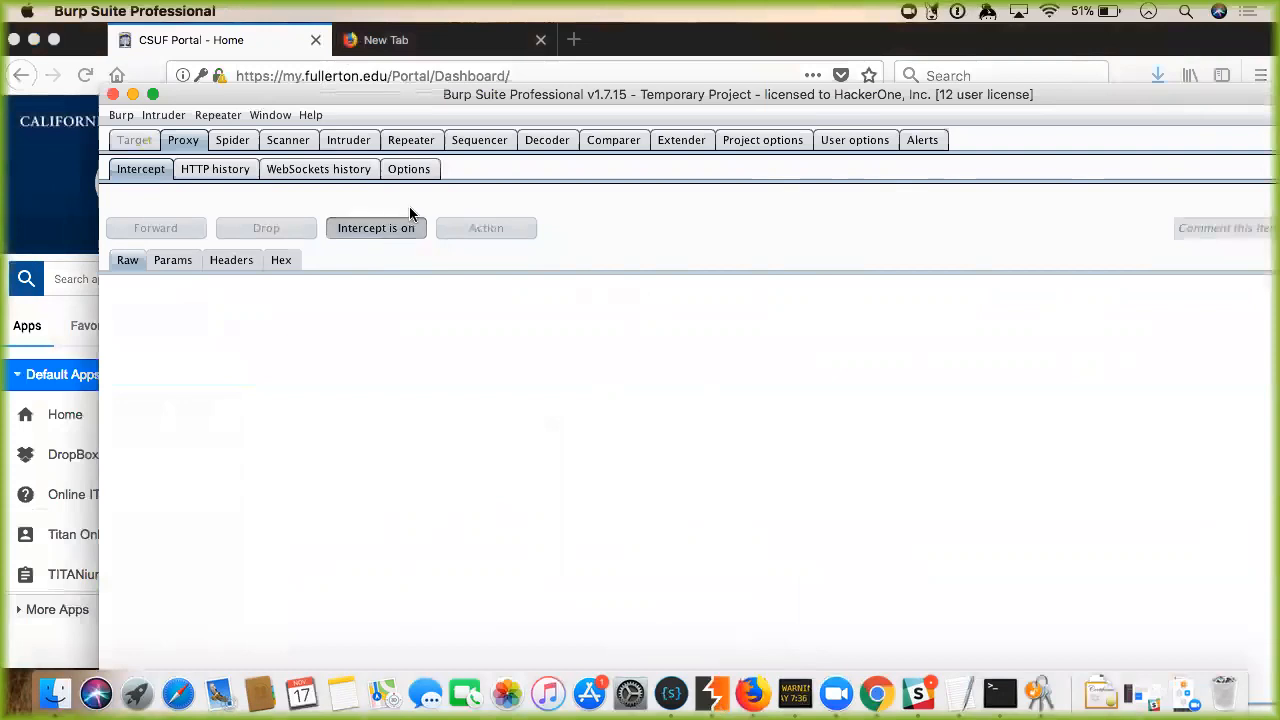
pyautogui.click(340, 75)
pyautogui.press('Return')
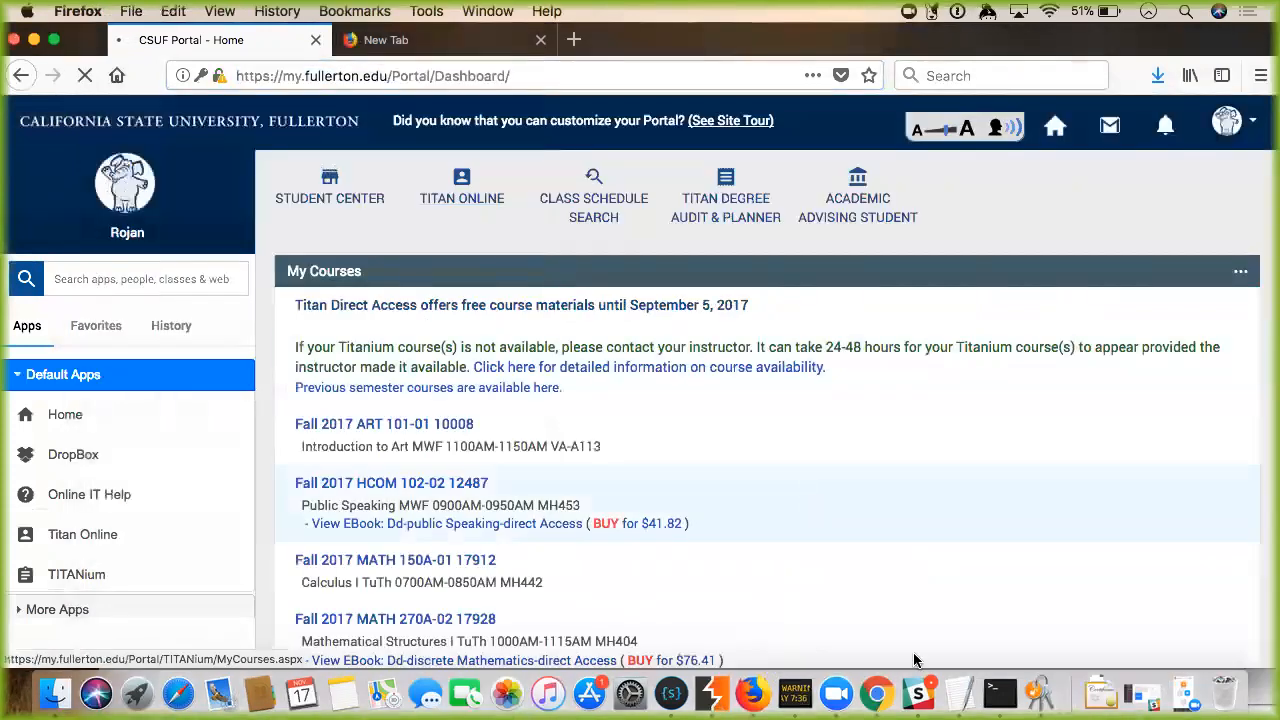
pyautogui.click(712, 692)
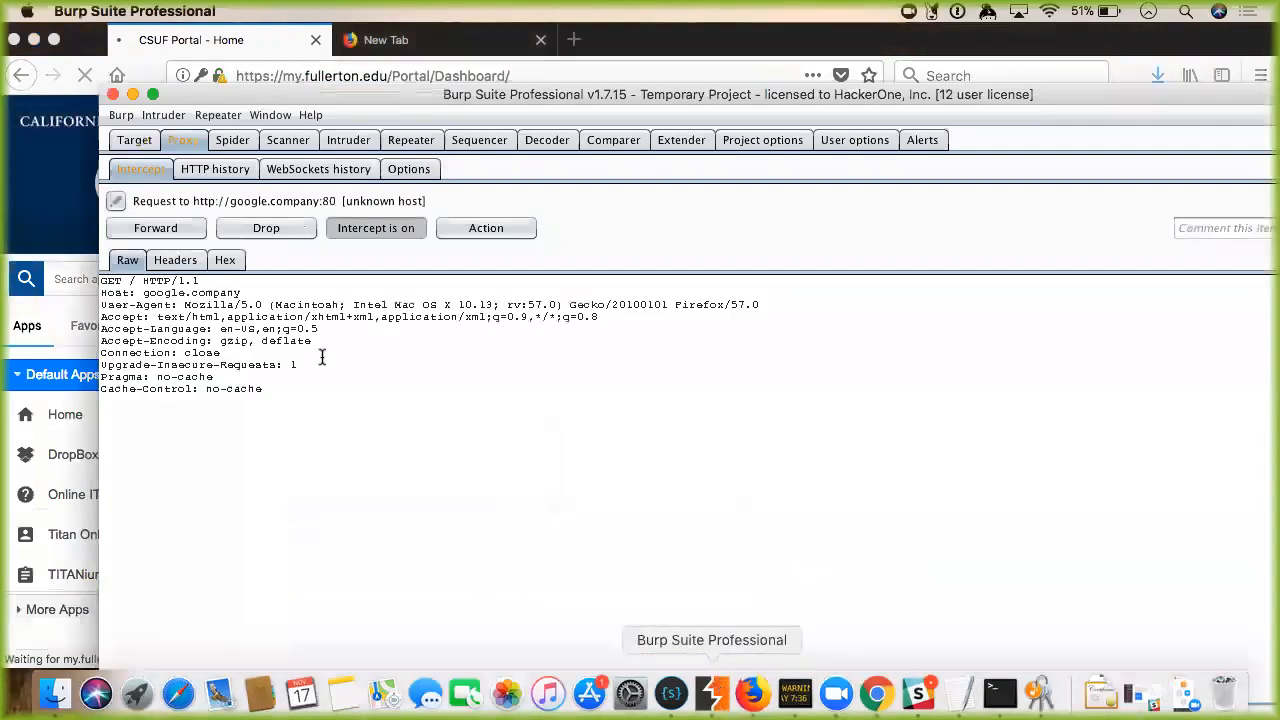
pyautogui.click(183, 230)
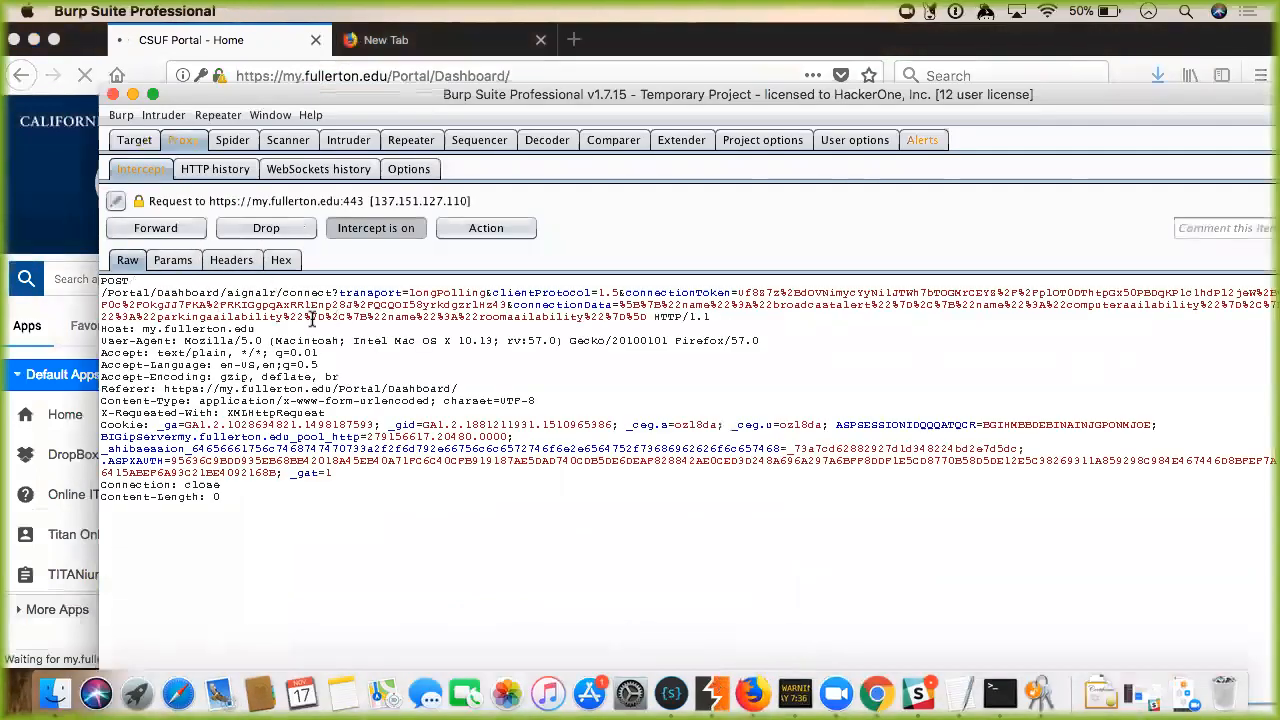
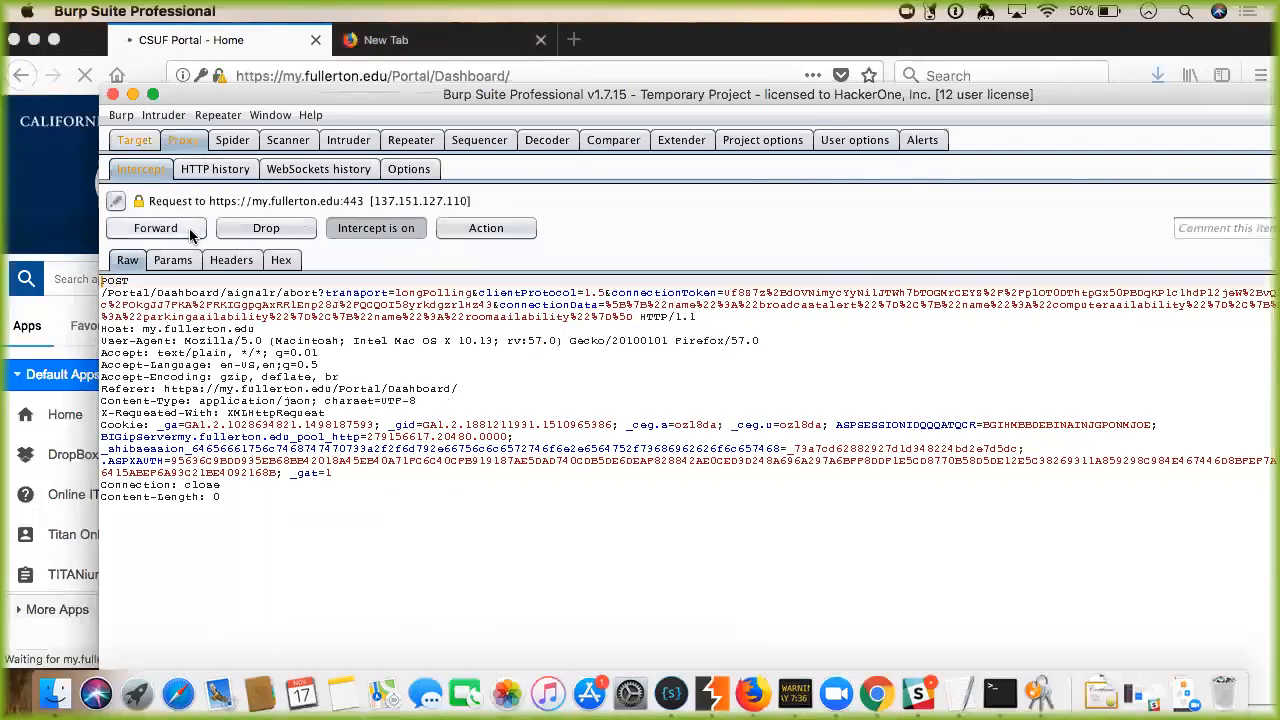
# Forward the held signalr abort, Dashboard and collegiatelink requests, then shift Burp aside to reveal the portal.
pyautogui.click(189, 228)
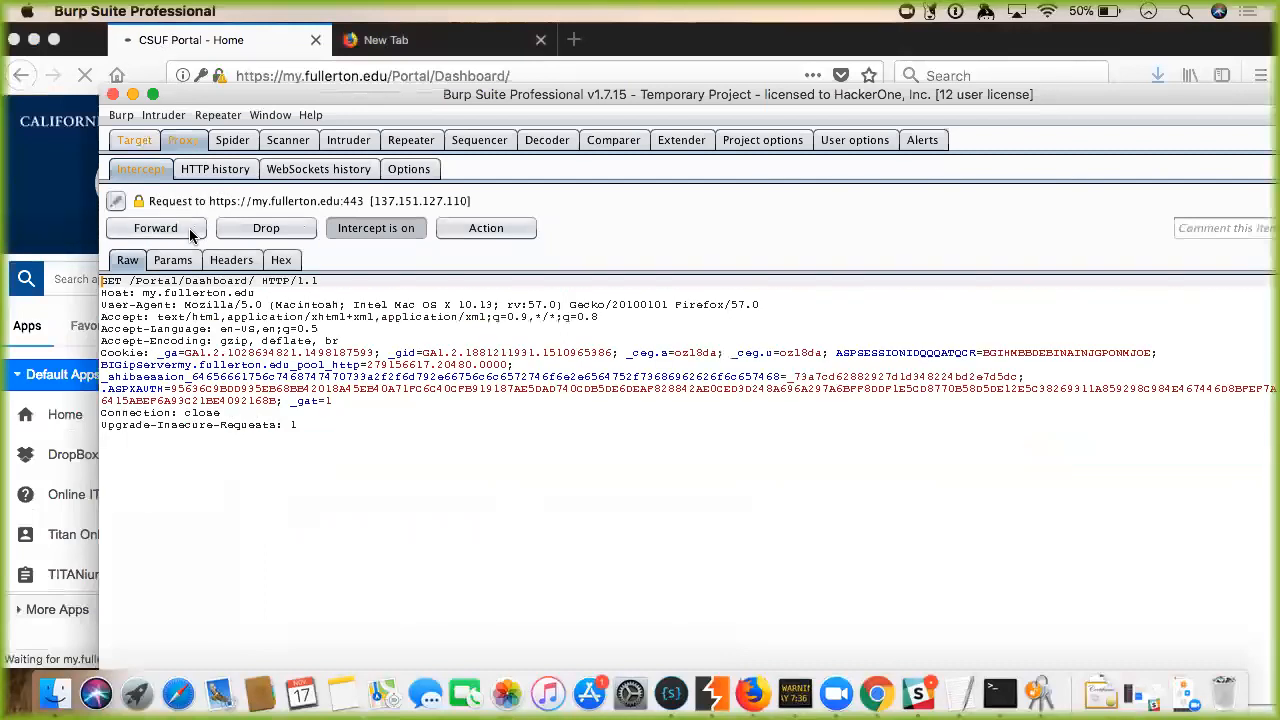
pyautogui.click(155, 228)
pyautogui.click(155, 228)
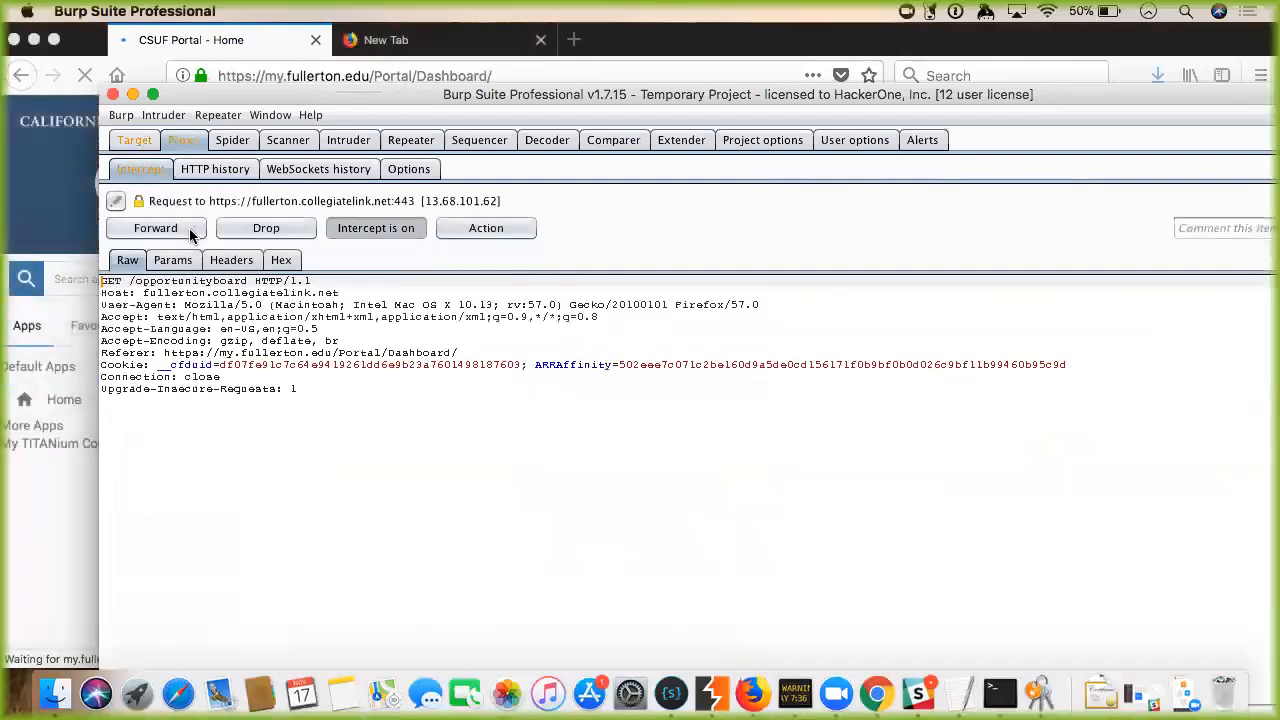
pyautogui.click(155, 228)
pyautogui.moveTo(259, 99); pyautogui.dragTo(758, 93)
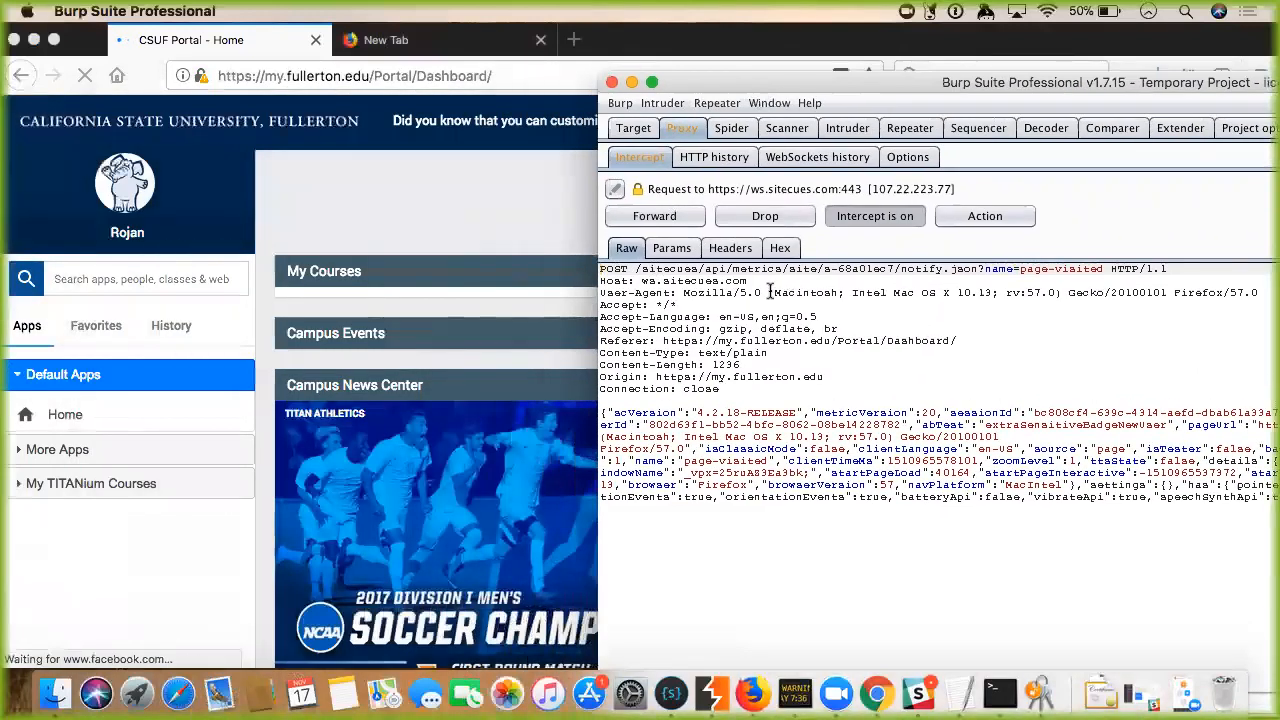
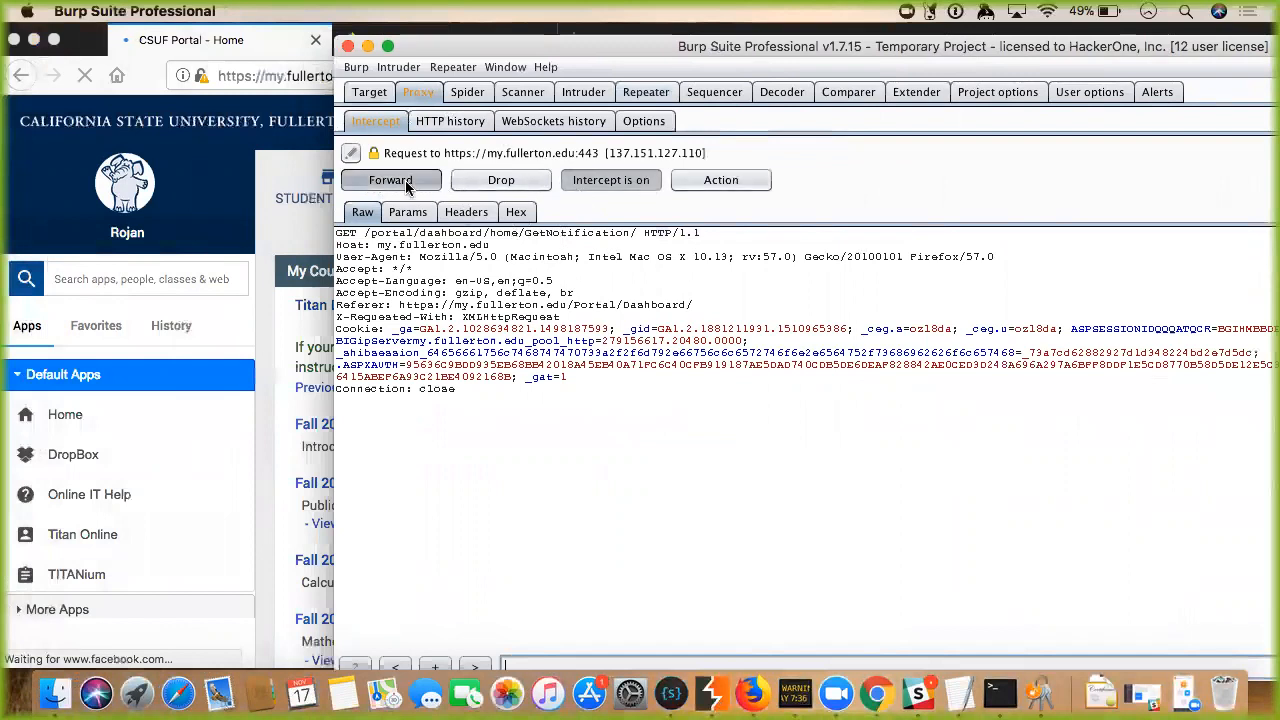
# Reposition Burp and bring up the context menu on the held calendar.fullerton.edu RSSSyndicator request.
pyautogui.moveTo(443, 36); pyautogui.dragTo(451, 75)
pyautogui.rightClick(672, 235)
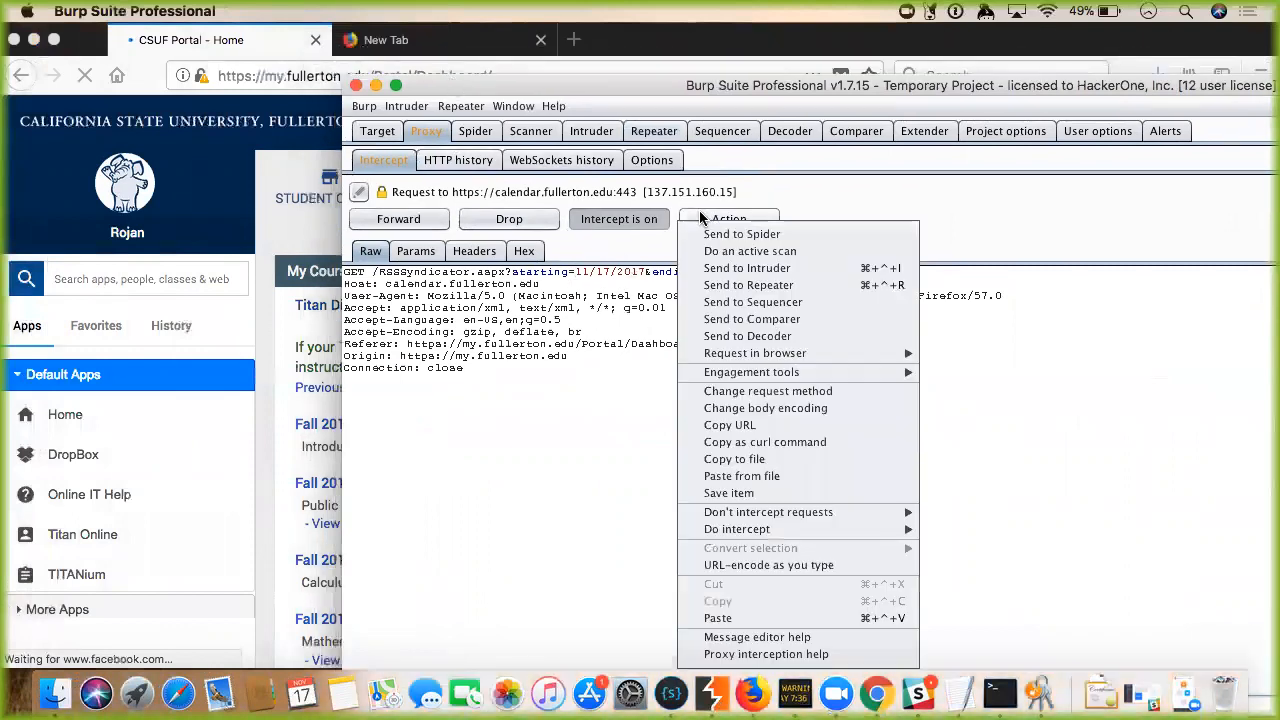
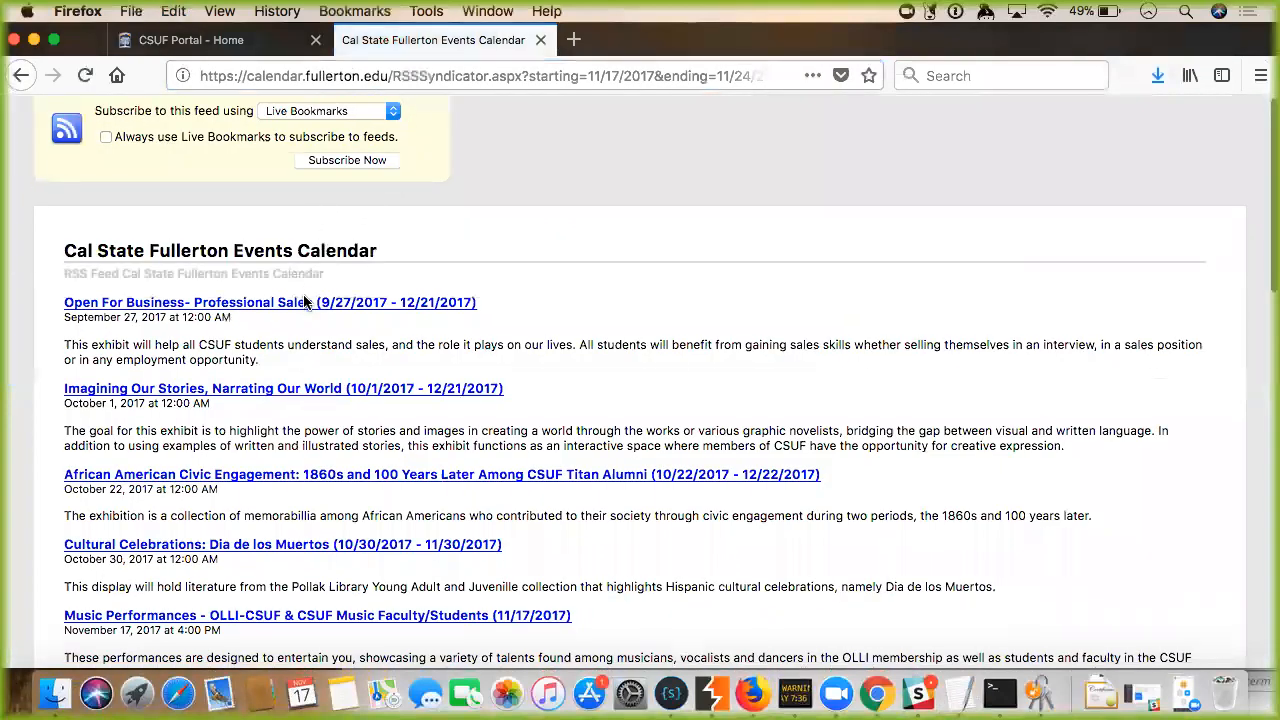
# Go back to the 'CSUF Portal - Home' tab and scroll the dashboard to review My Courses and TitanLink Events.
pyautogui.scroll(-3, 305, 300)
pyautogui.scroll(-2, 305, 300)
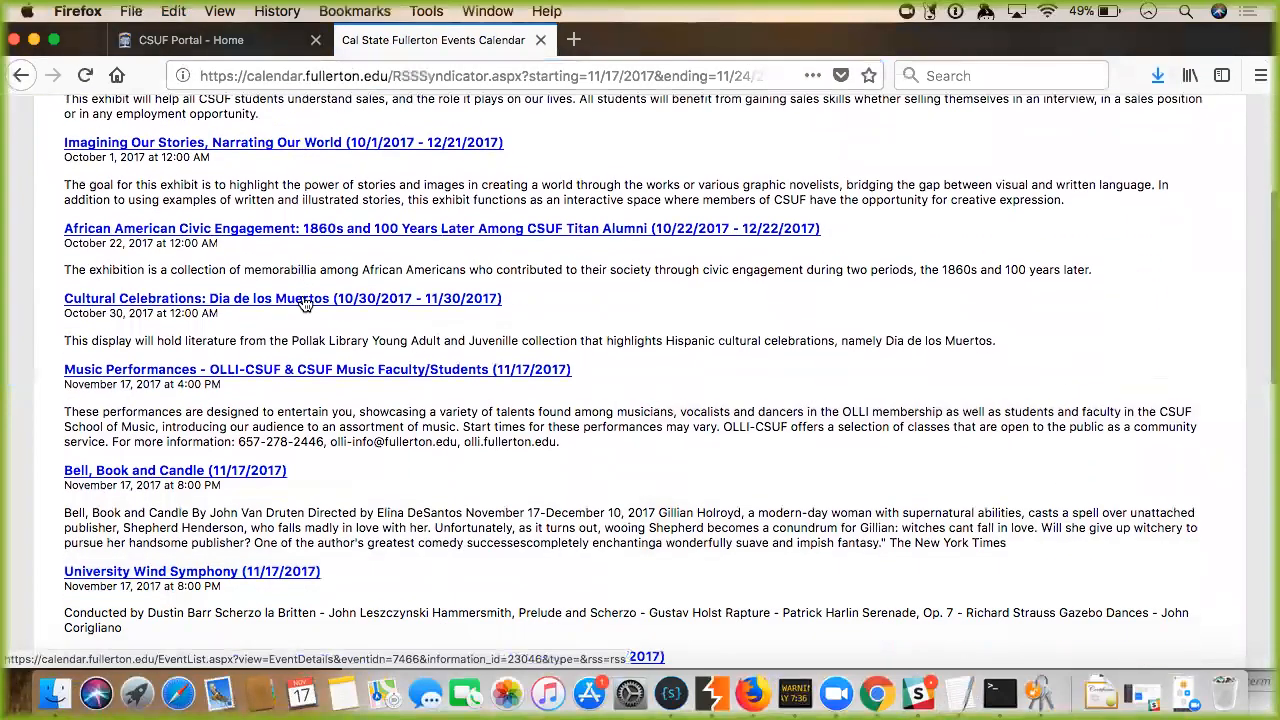
pyautogui.scroll(5, 306, 303)
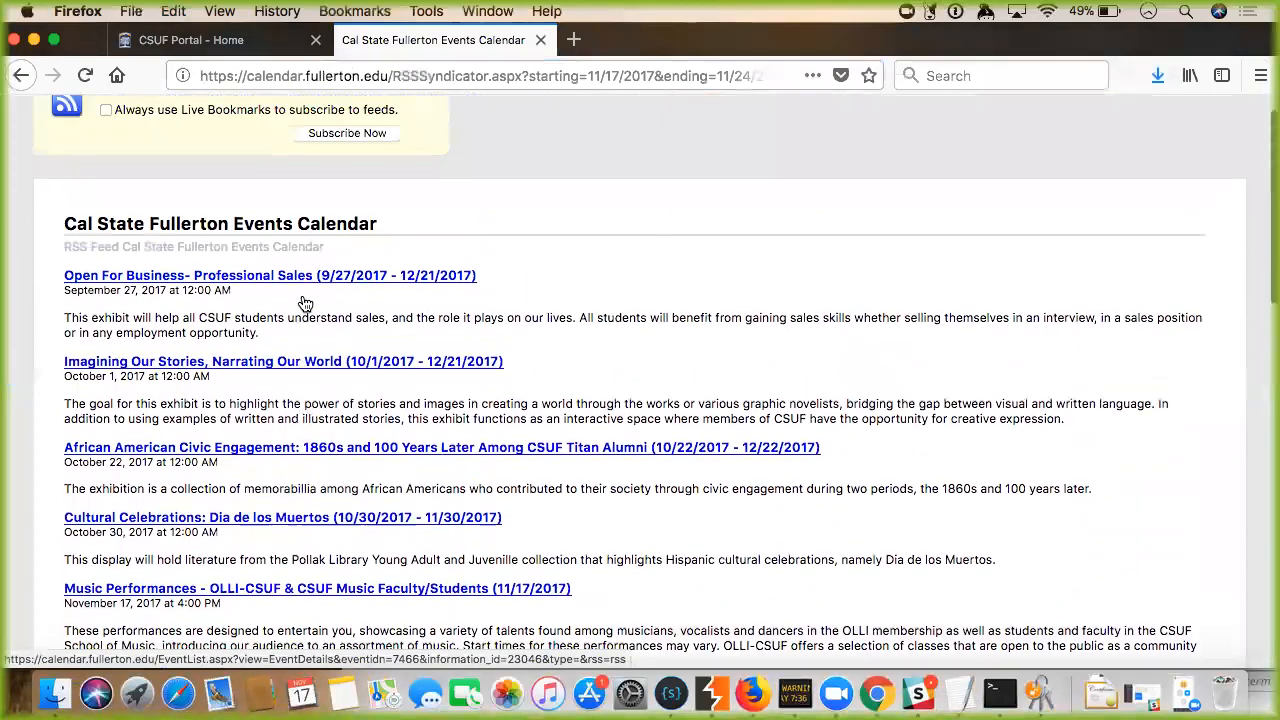
pyautogui.click(252, 42)
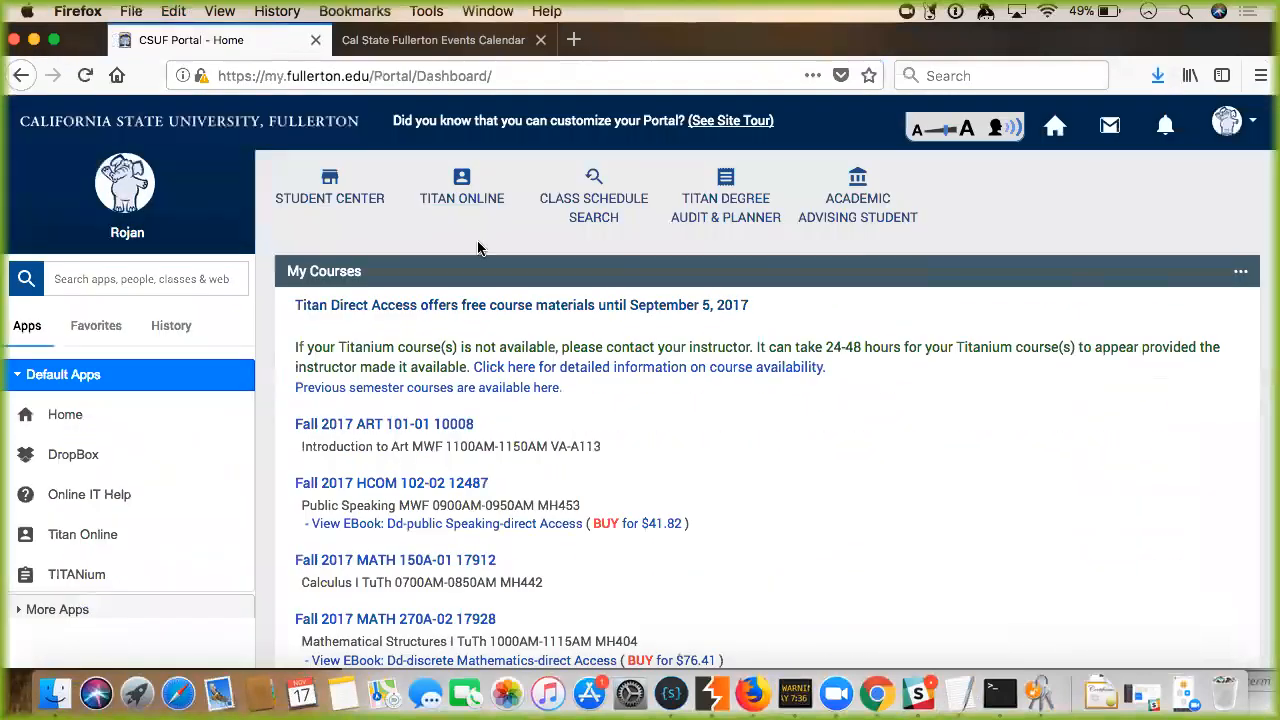
pyautogui.scroll(-20, 472, 244)
pyautogui.scroll(1, 478, 246)
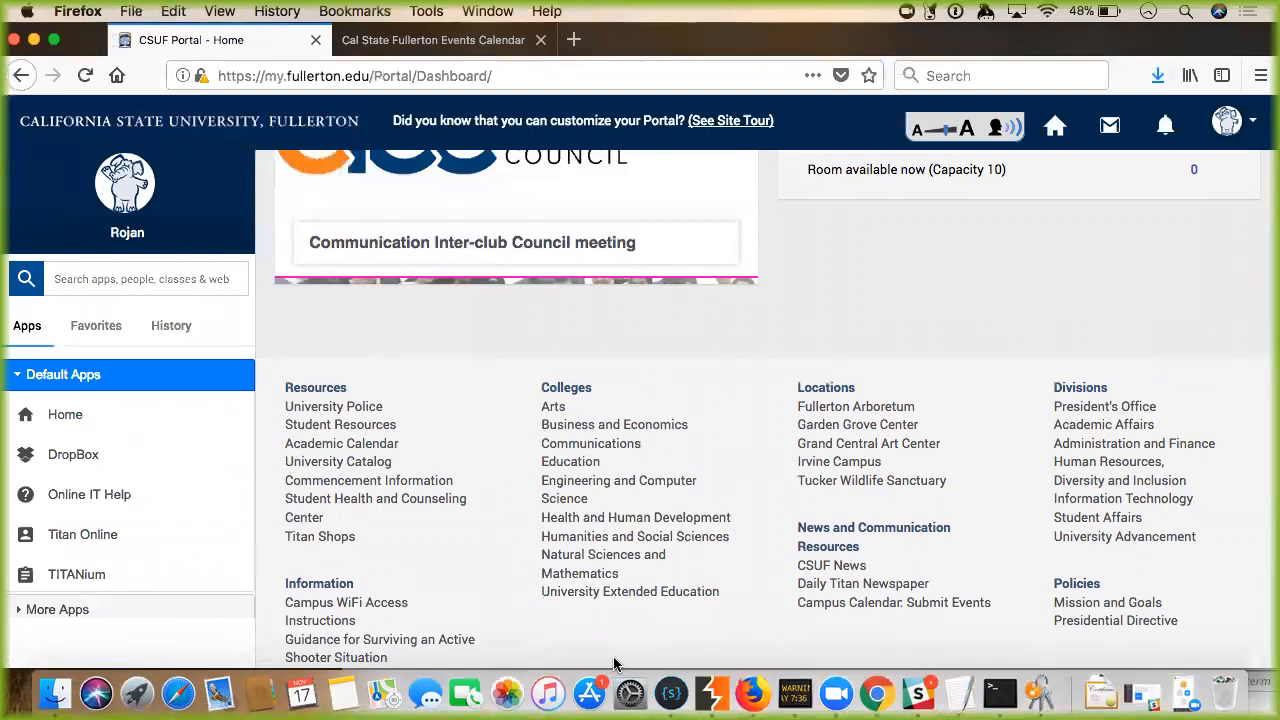
pyautogui.scroll(5, 495, 443)
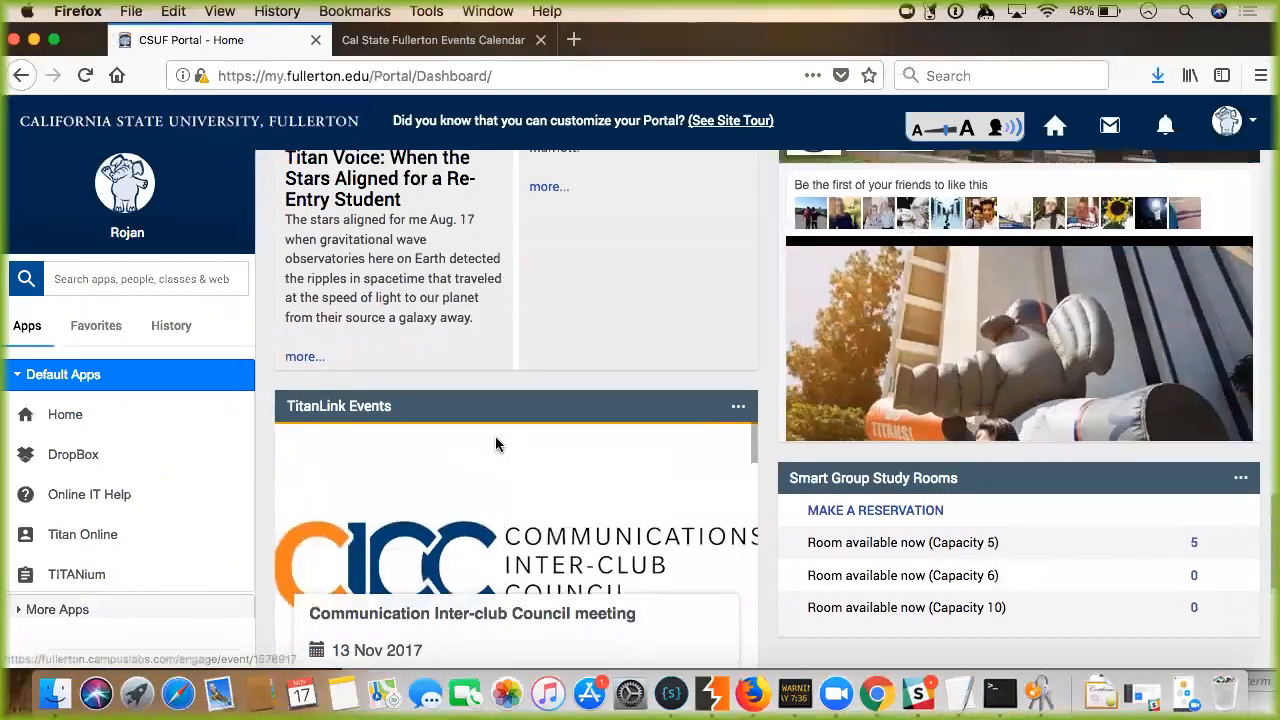
pyautogui.scroll(10, 495, 443)
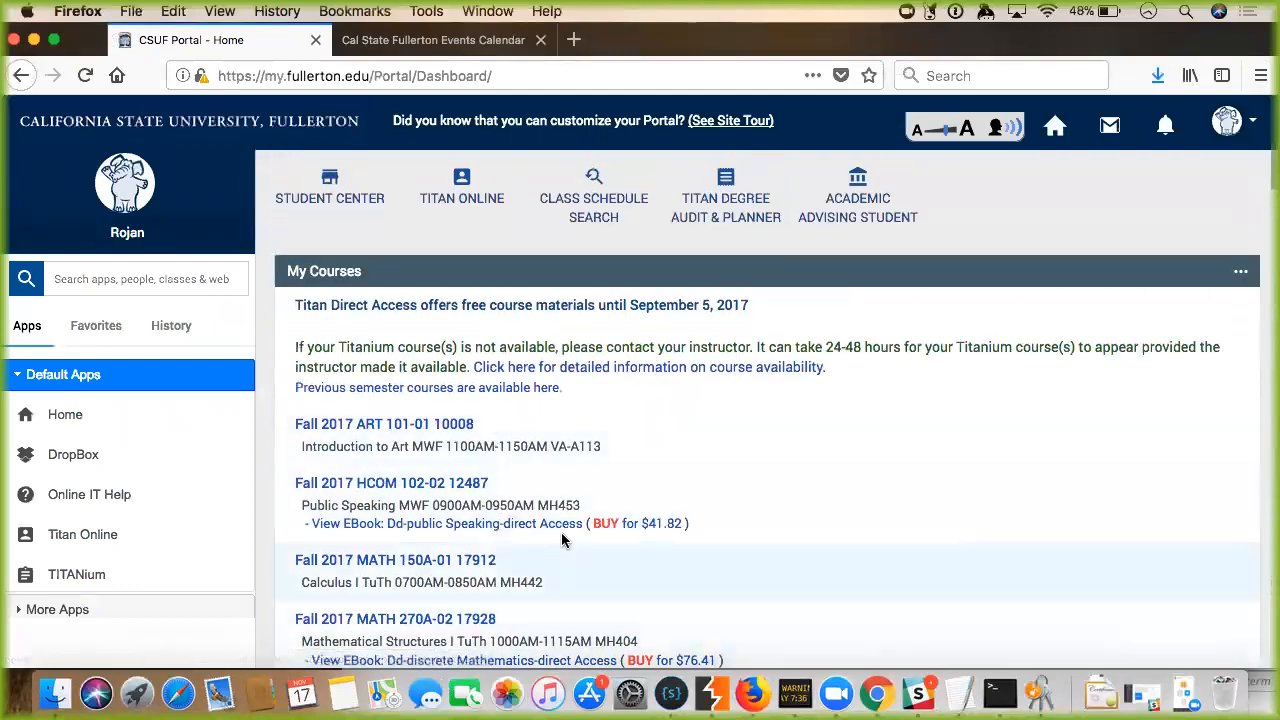
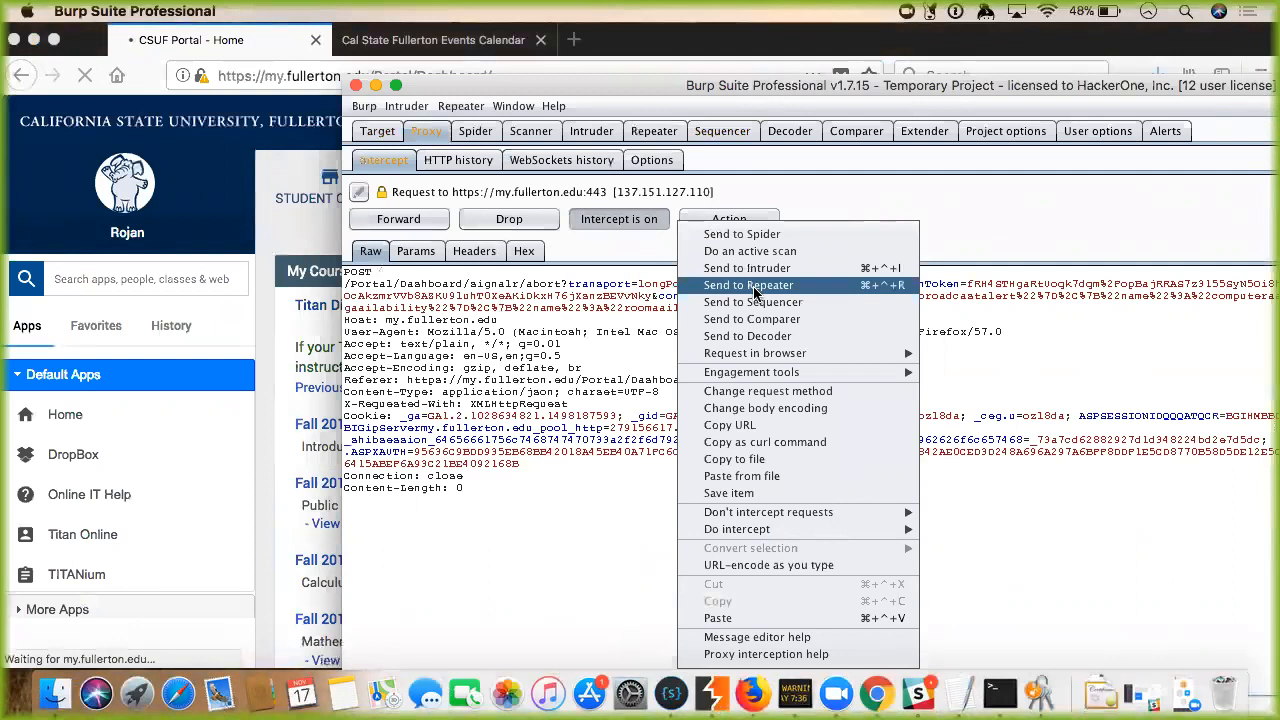
# Send the intercepted POST /Portal/Dashboard/signalr/abort request to Repeater and view it in tab 4.
pyautogui.click(750, 286)
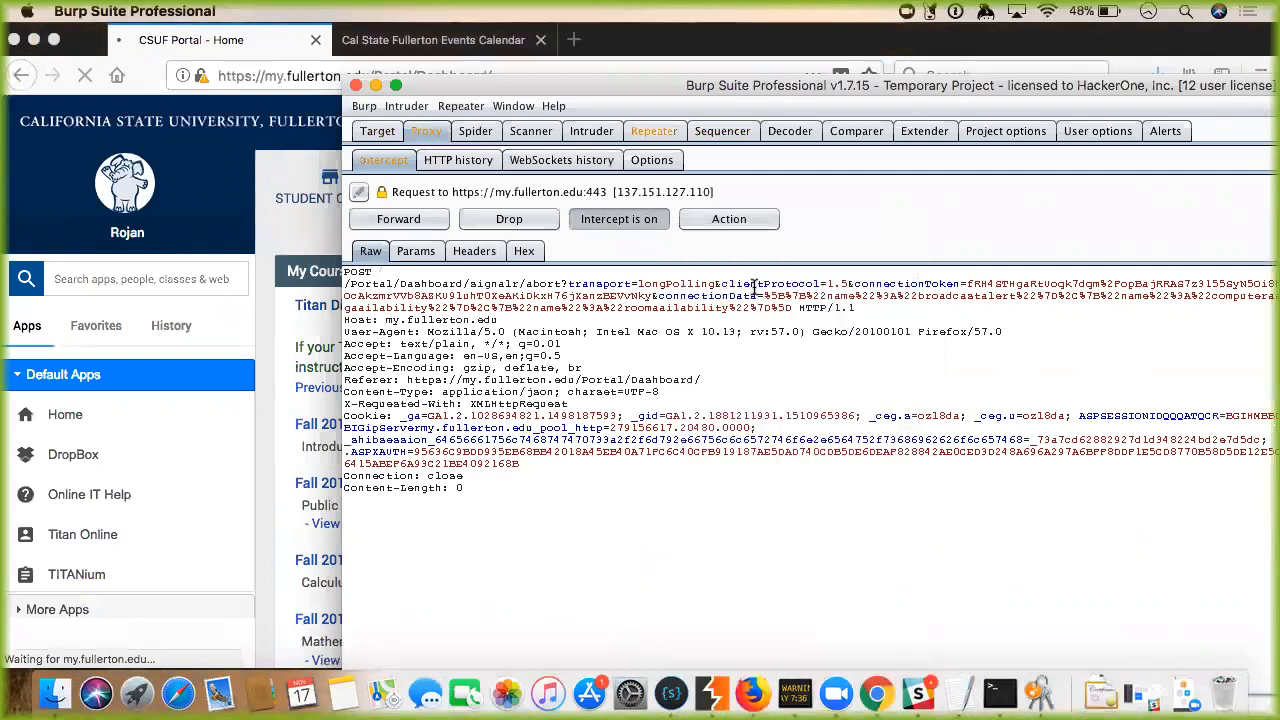
pyautogui.click(661, 136)
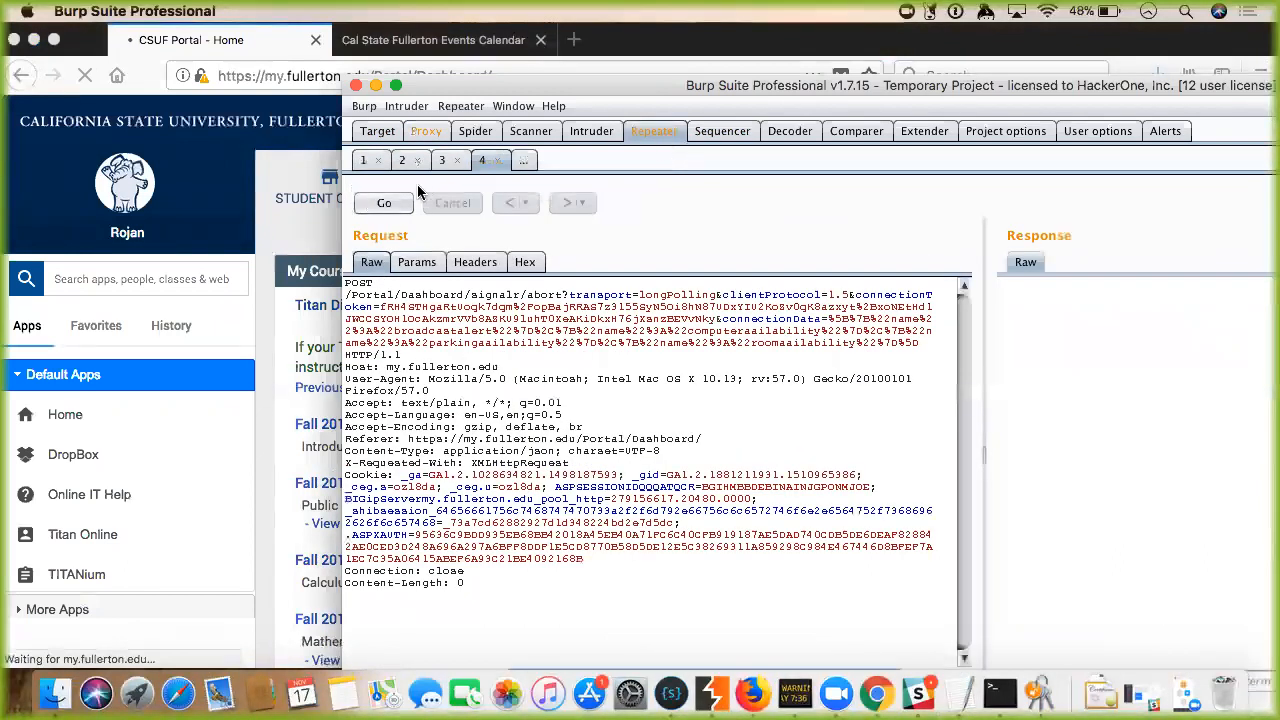
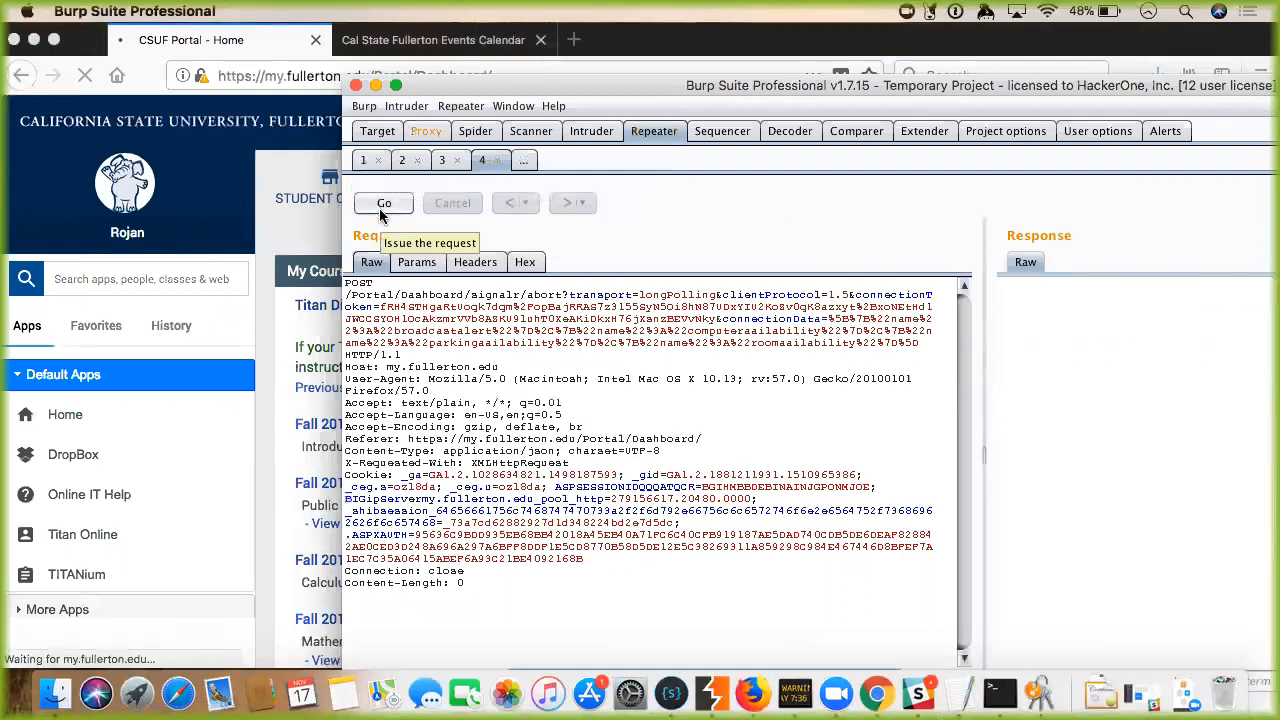
# Resend the SignalR abort POST from Repeater tab 4 and get an HTTP/1.1 200 OK response.
pyautogui.click(383, 203)
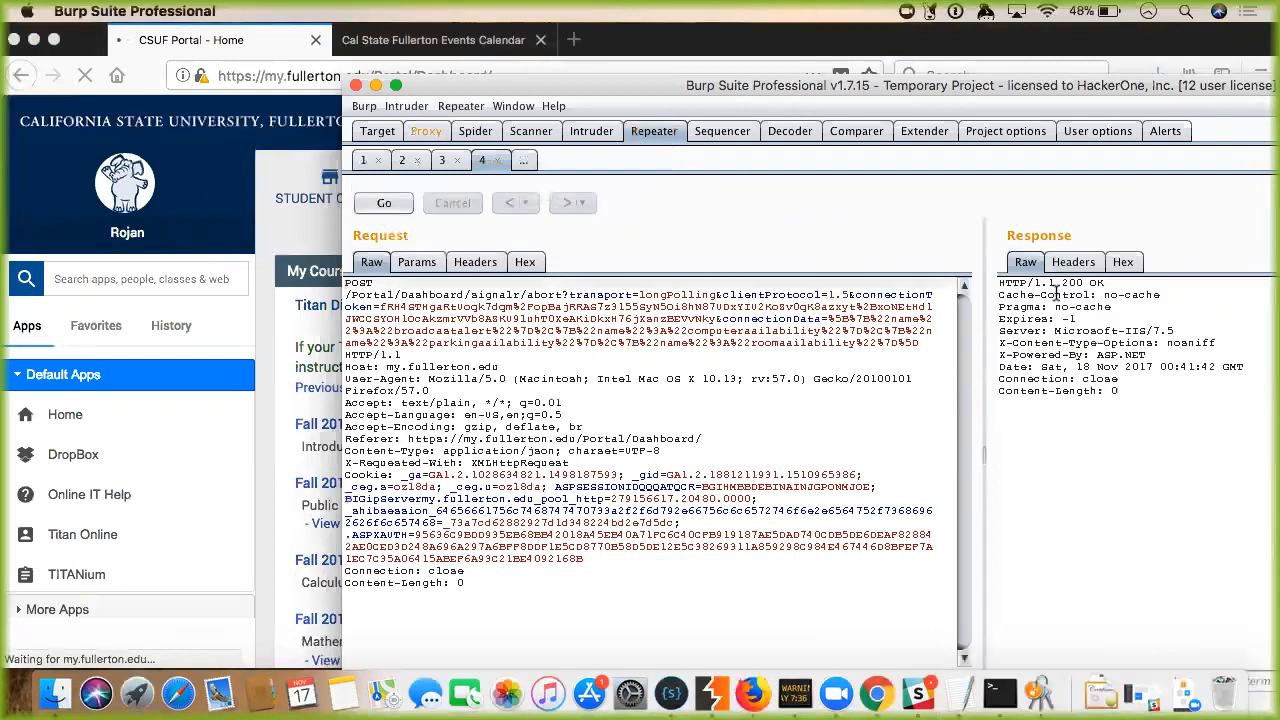